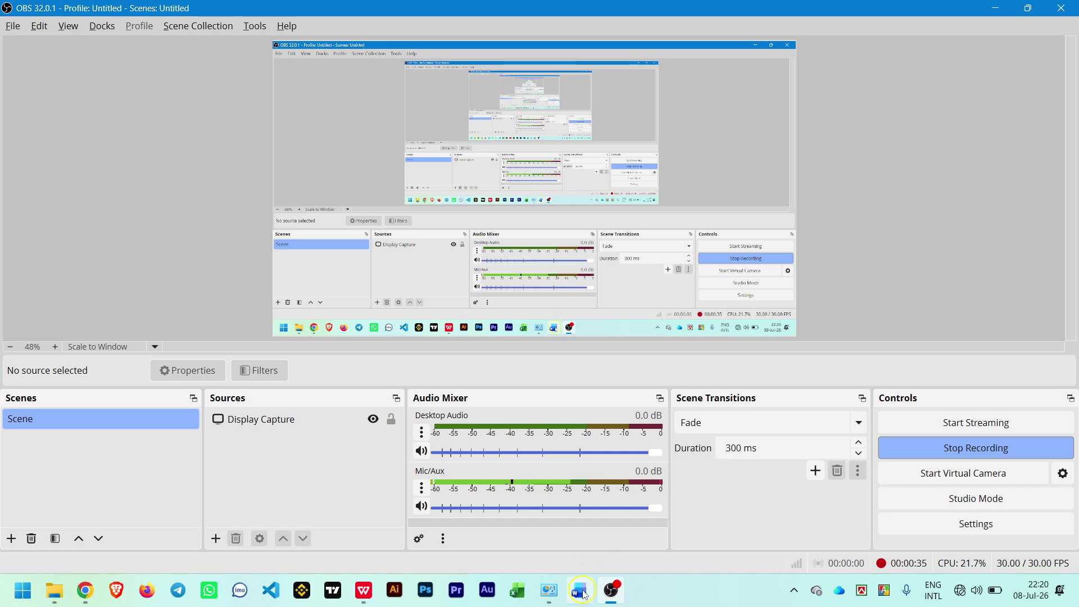
Switch to Word and create a new blank document.
{"action": "left_click", "coordinate": [583, 593]}
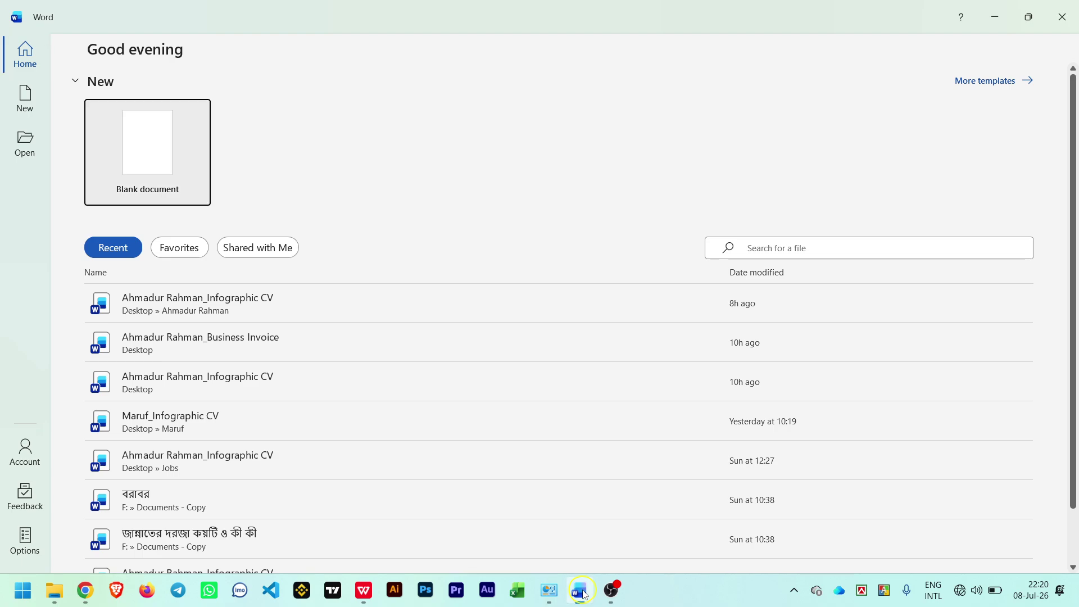
{"action": "left_click", "coordinate": [147, 146]}
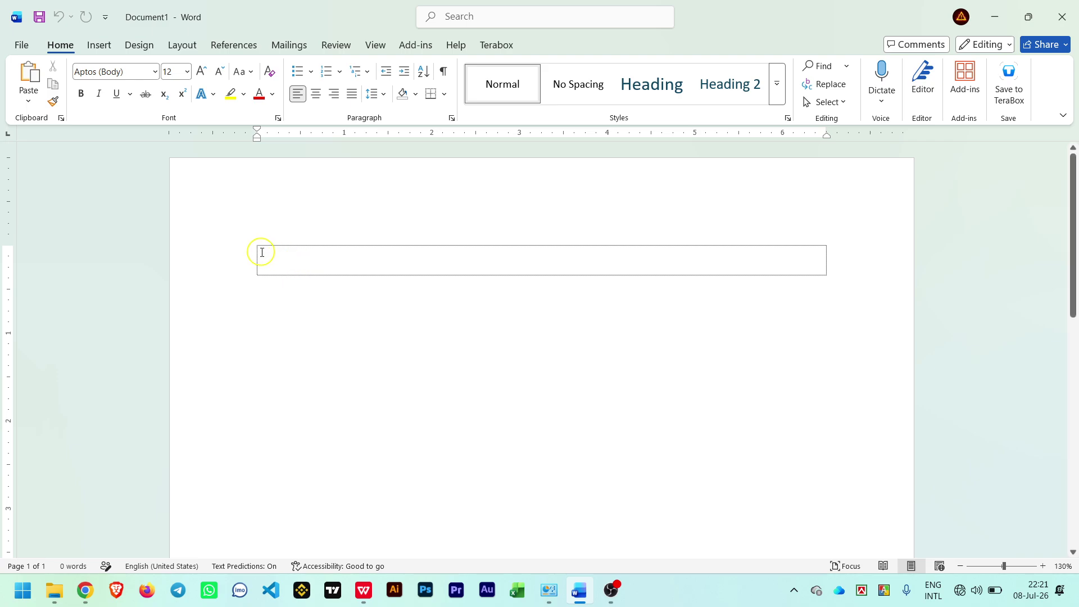
{"action": "scroll", "coordinate": [703, 273], "scroll_direction": "down", "scroll_amount": 5}
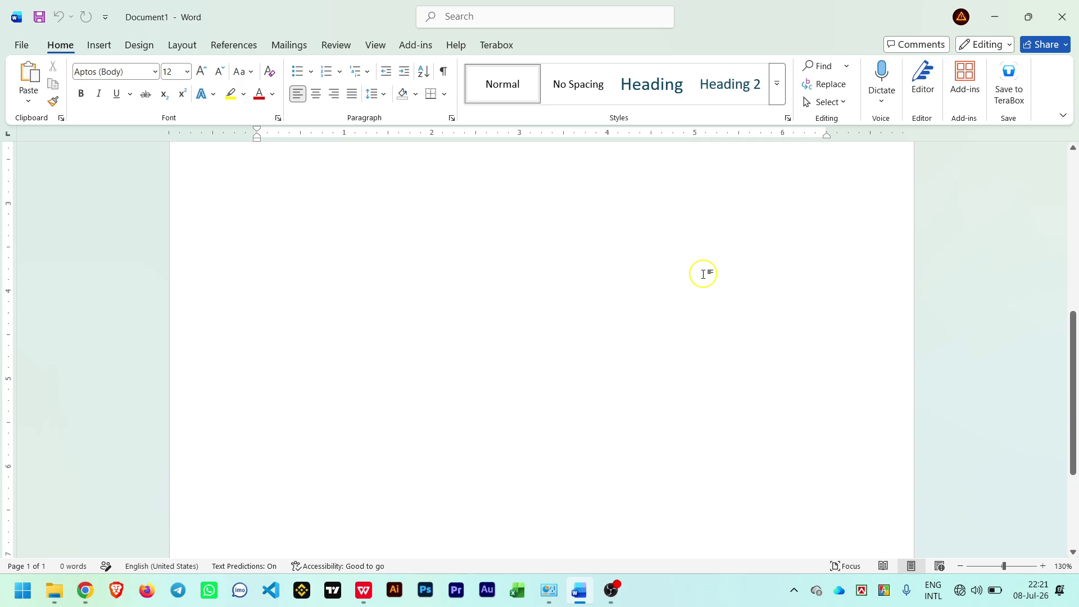
{"action": "scroll", "coordinate": [703, 273], "scroll_direction": "up", "scroll_amount": 5}
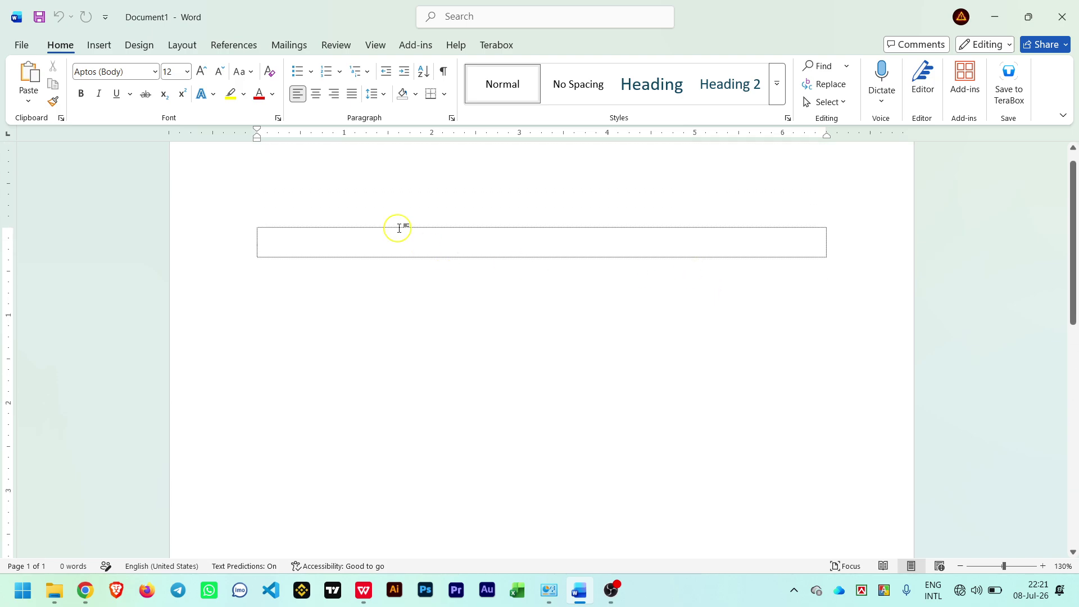
Add empty paragraphs to the blank document until they run onto a second page.
{"action": "key", "text": "Tab"}
{"action": "key", "text": "Tab"}
{"action": "key", "text": "Tab"}
{"action": "key", "text": "Tab"}
{"action": "key", "text": "Tab"}
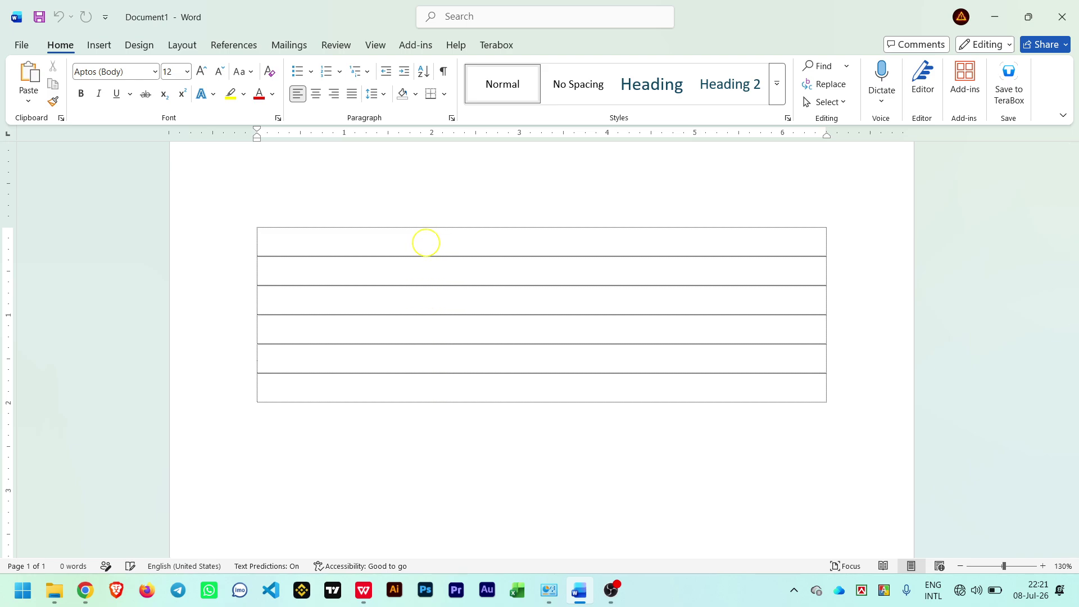
{"action": "key", "text": "Tab"}
{"action": "key", "text": "Tab"}
{"action": "key", "text": "Tab"}
{"action": "key", "text": "Tab"}
{"action": "key", "text": "Tab"}
{"action": "key", "text": "Tab"}
{"action": "key", "text": "Tab"}
{"action": "key", "text": "Tab"}
{"action": "key", "text": "Tab"}
{"action": "key", "text": "Tab"}
{"action": "key", "text": "Tab"}
{"action": "key", "text": "Tab"}
{"action": "key", "text": "Tab"}
{"action": "key", "text": "Tab"}
{"action": "key", "text": "Tab"}
{"action": "key", "text": "Tab"}
{"action": "key", "text": "Tab"}
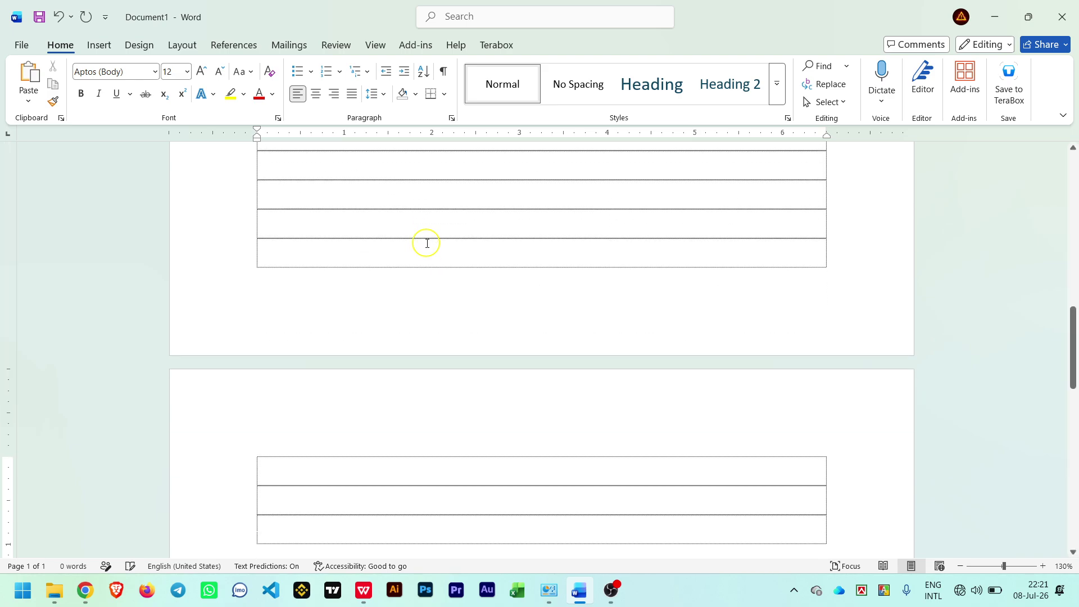
{"action": "scroll", "coordinate": [427, 242], "scroll_direction": "up", "scroll_amount": 10}
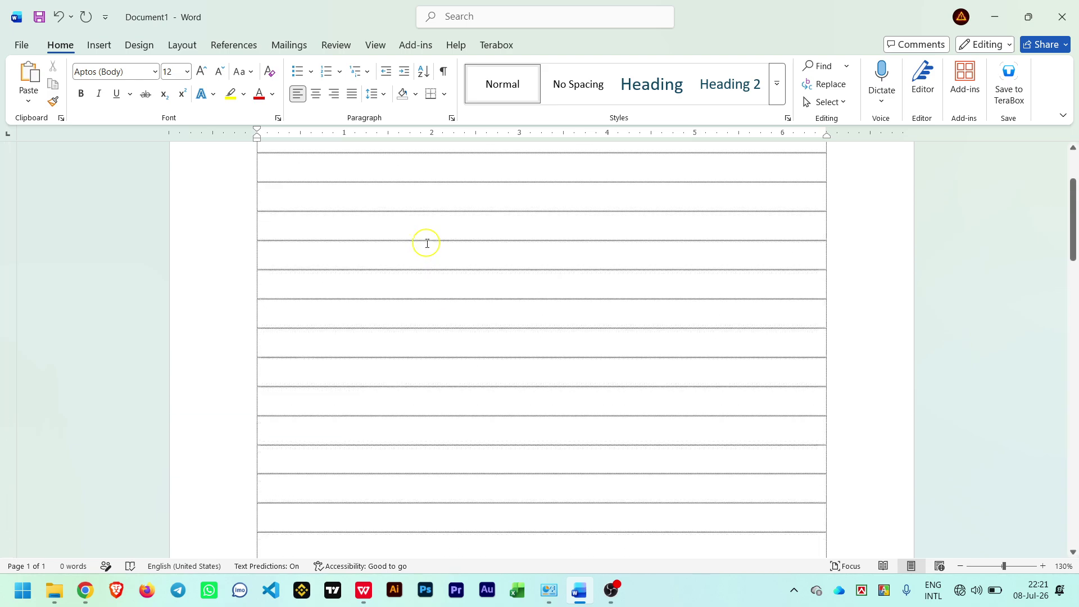
{"action": "left_click", "coordinate": [358, 272]}
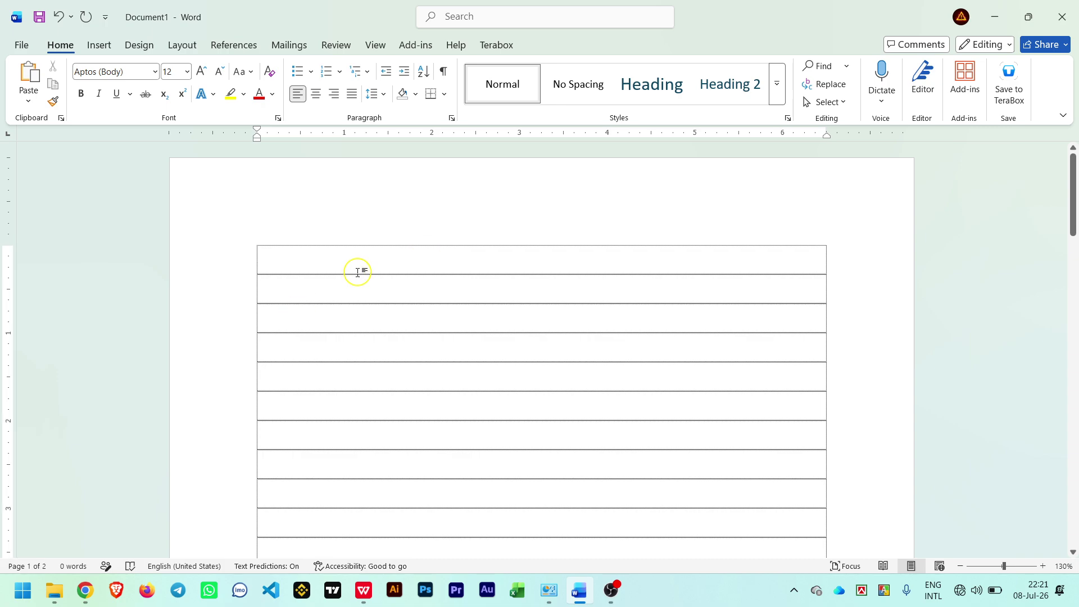
Switch to WPS Office, delete the line of x characters, and examine the page's text boundary from top to bottom.
{"action": "left_click", "coordinate": [364, 598]}
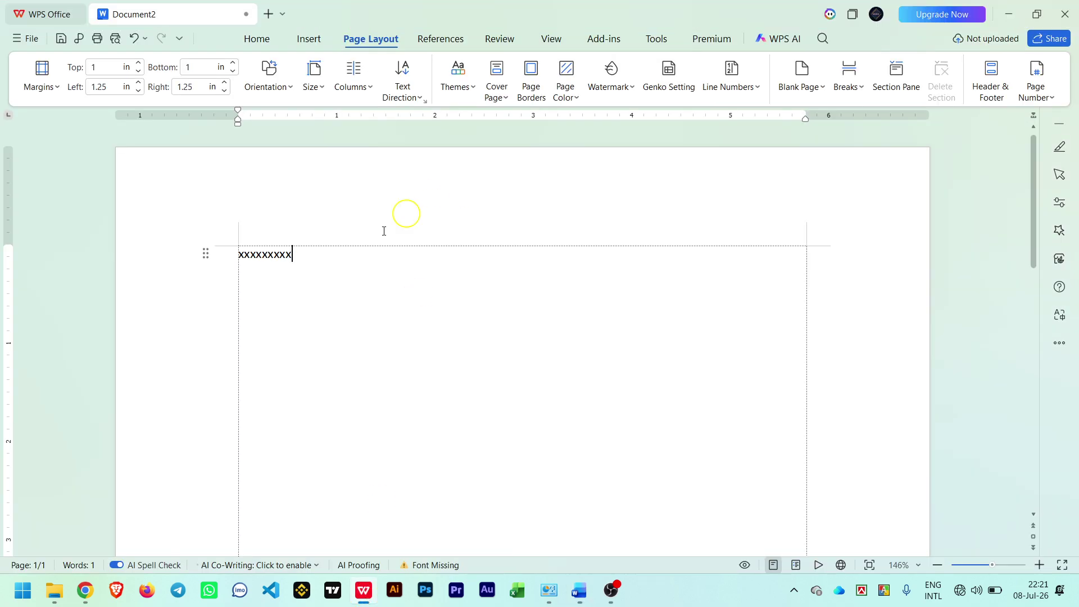
{"action": "left_click", "coordinate": [156, 256]}
{"action": "key", "text": "BackSpace"}
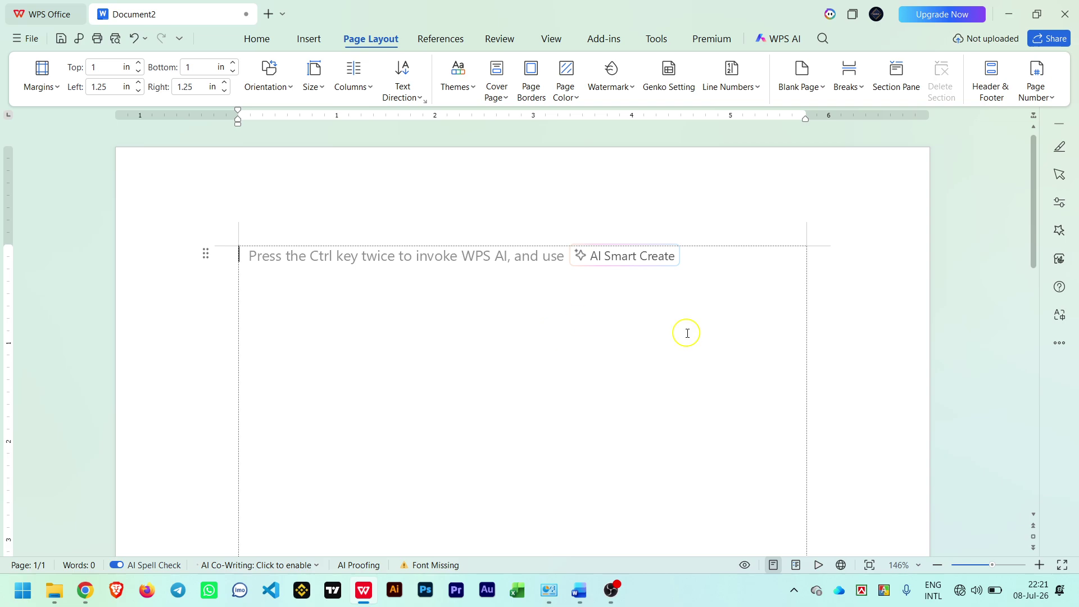
{"action": "scroll", "coordinate": [687, 333], "scroll_direction": "down", "scroll_amount": 10}
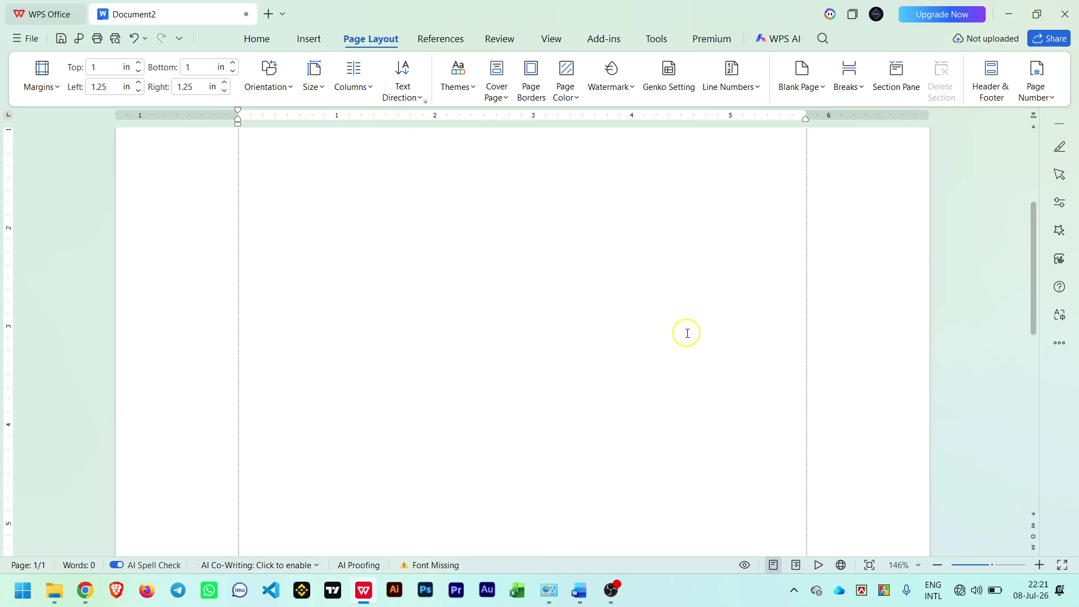
{"action": "scroll", "coordinate": [687, 332], "scroll_direction": "up", "scroll_amount": 10}
{"action": "scroll", "coordinate": [687, 333], "scroll_direction": "down", "scroll_amount": 5}
{"action": "scroll", "coordinate": [686, 333], "scroll_direction": "down", "scroll_amount": 3}
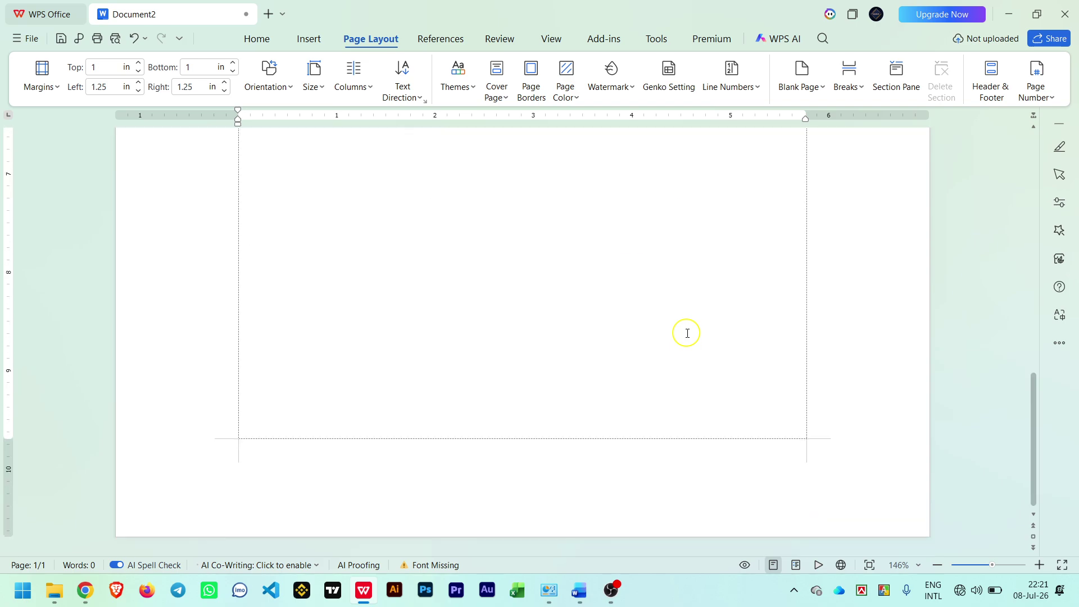
{"action": "scroll", "coordinate": [684, 332], "scroll_direction": "up", "scroll_amount": 8}
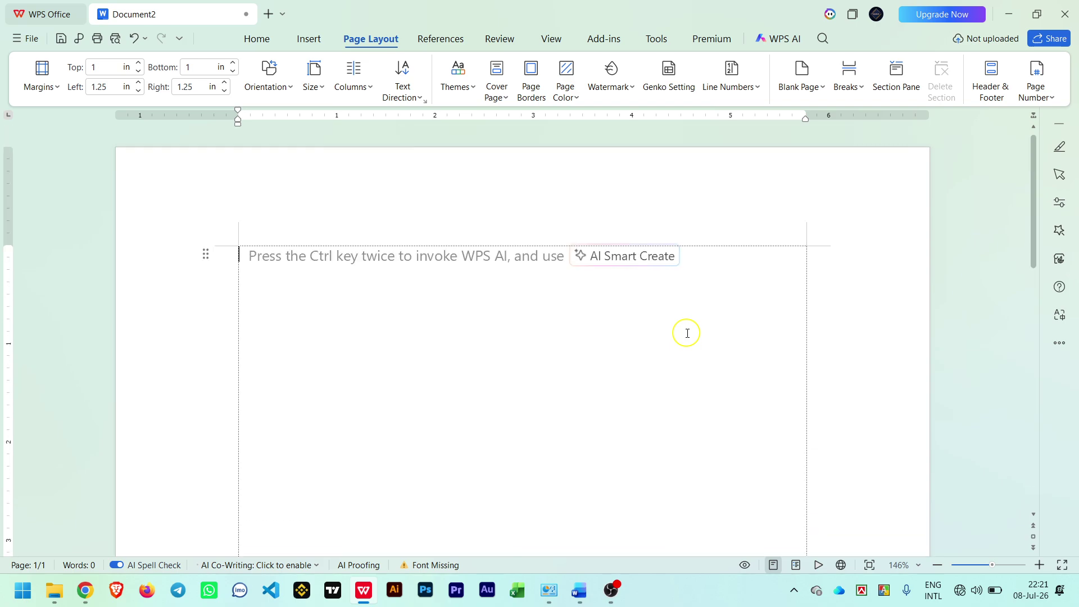
Switch back to the Word document and set its paper size to A4.
{"action": "left_click", "coordinate": [579, 590]}
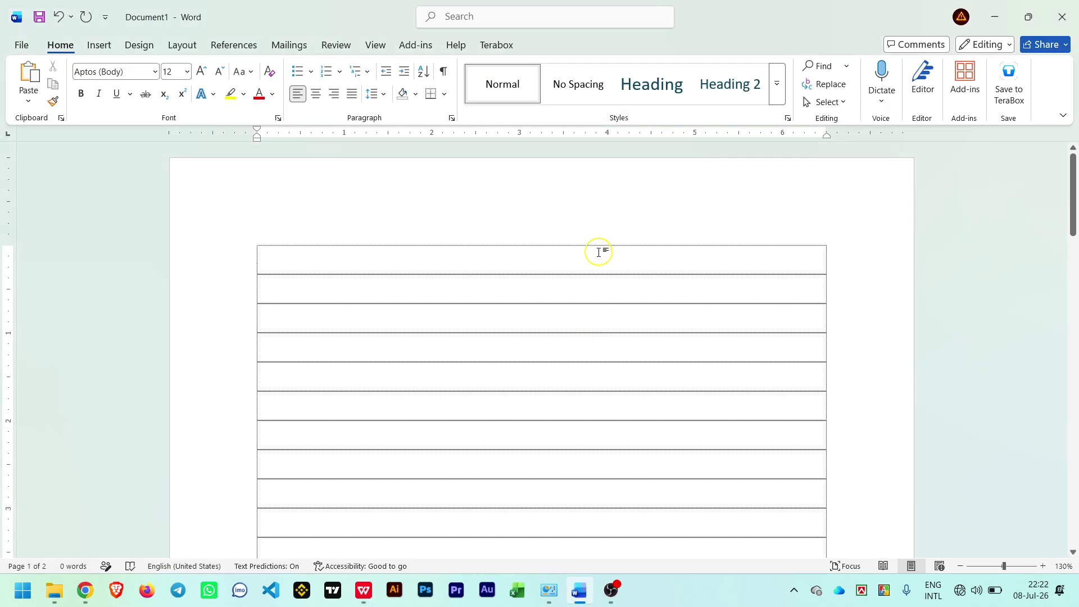
{"action": "scroll", "coordinate": [600, 252], "scroll_direction": "down", "scroll_amount": 10}
{"action": "scroll", "coordinate": [600, 252], "scroll_direction": "up", "scroll_amount": 10}
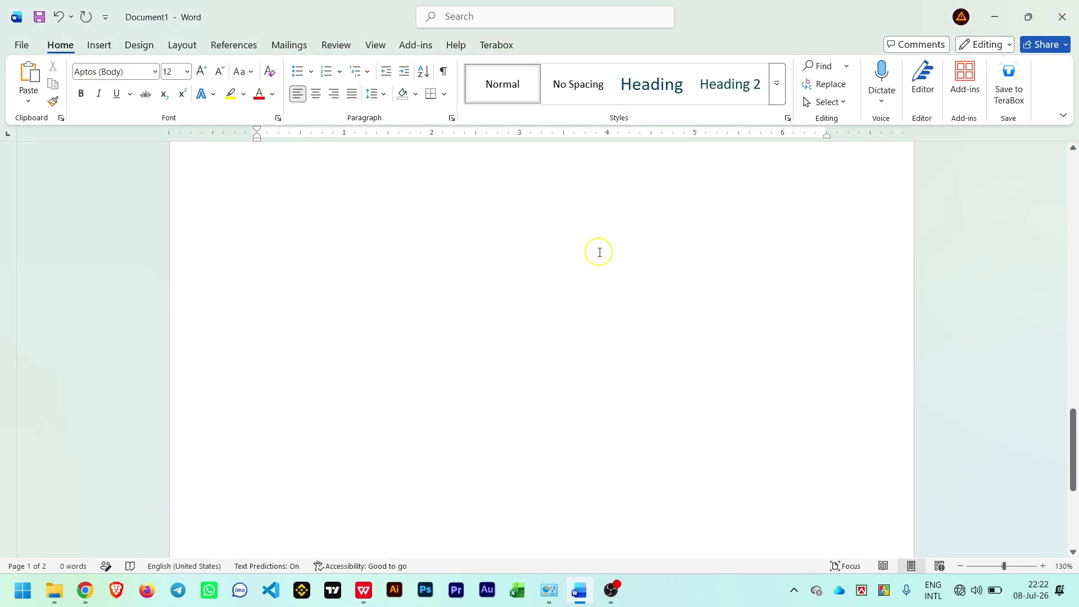
{"action": "scroll", "coordinate": [600, 252], "scroll_direction": "up", "scroll_amount": 4}
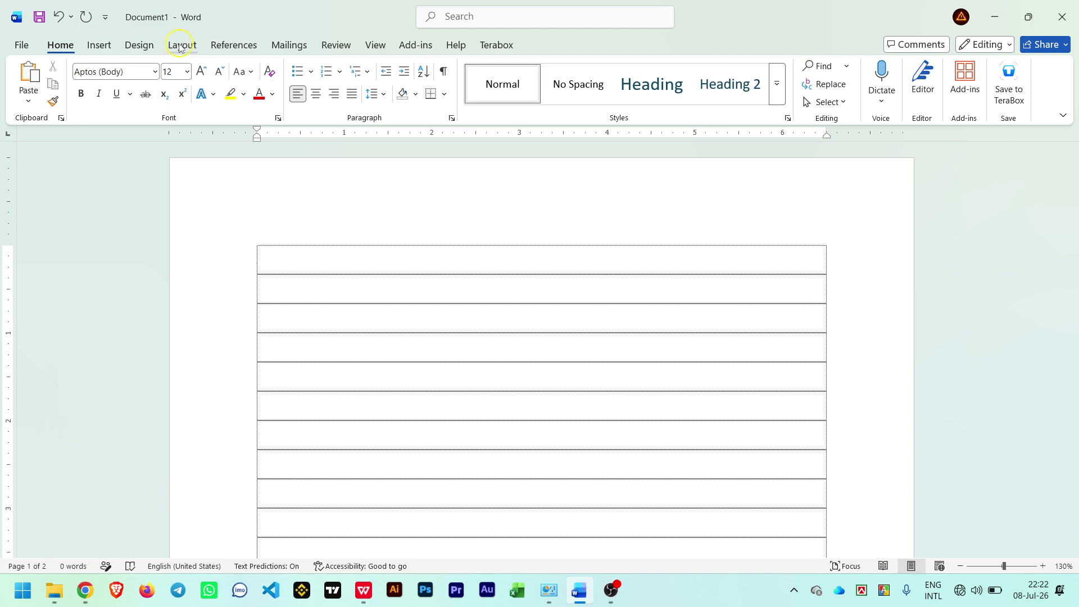
{"action": "left_click", "coordinate": [143, 45]}
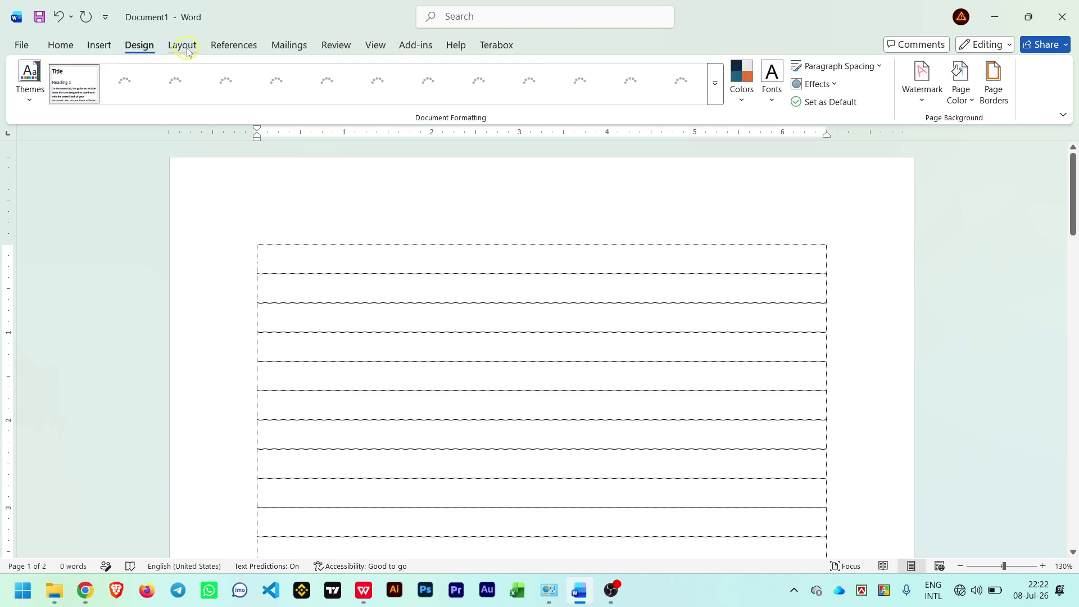
{"action": "left_click", "coordinate": [187, 50]}
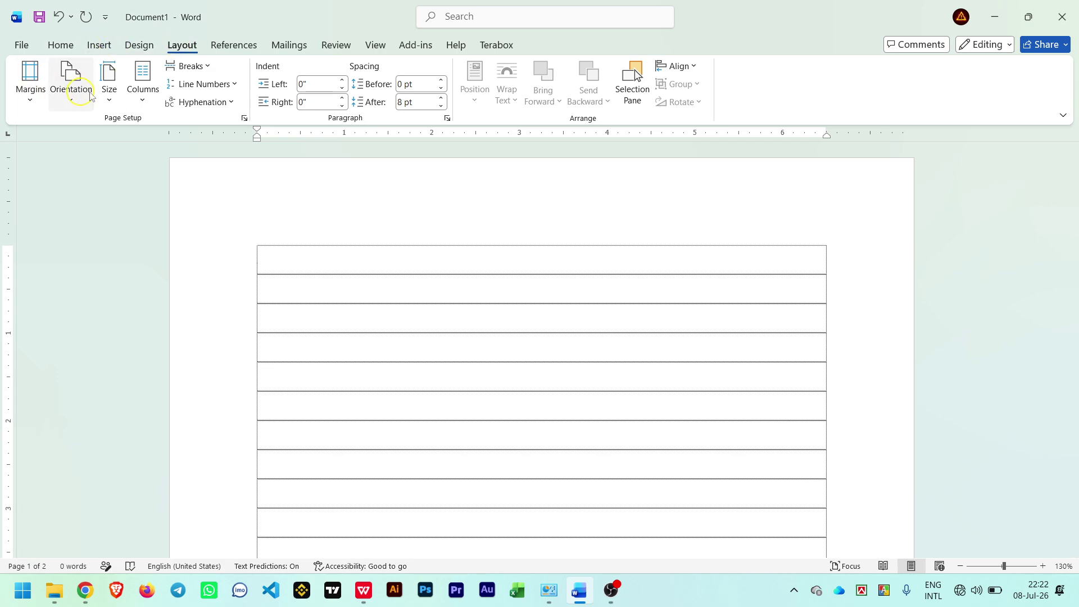
{"action": "left_click", "coordinate": [115, 97]}
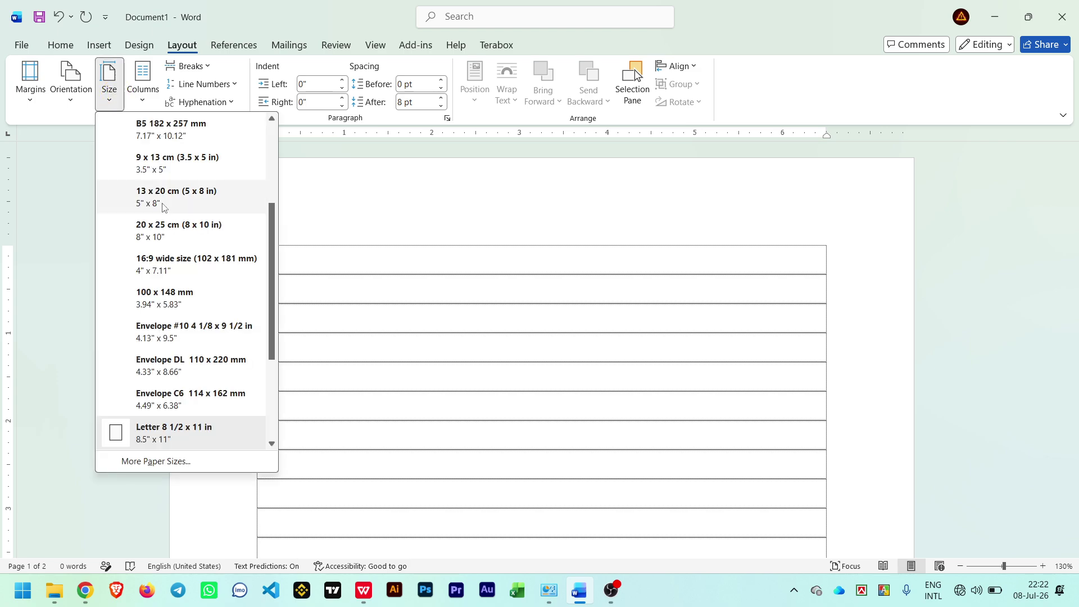
{"action": "scroll", "coordinate": [164, 207], "scroll_direction": "up", "scroll_amount": 3}
{"action": "left_click", "coordinate": [190, 138]}
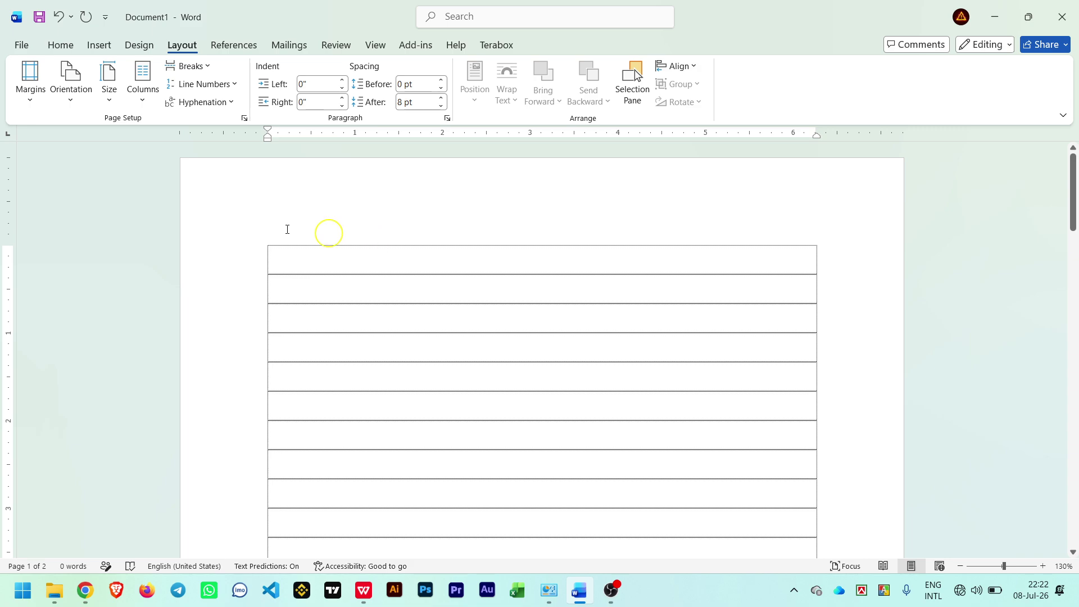
{"action": "left_click", "coordinate": [29, 82]}
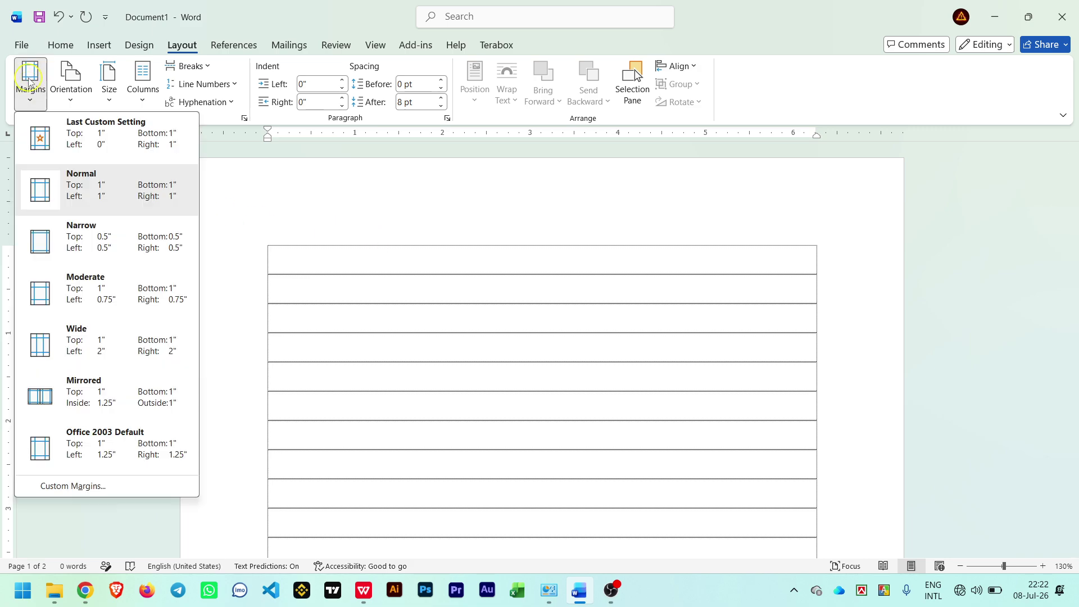
{"action": "left_click", "coordinate": [127, 490]}
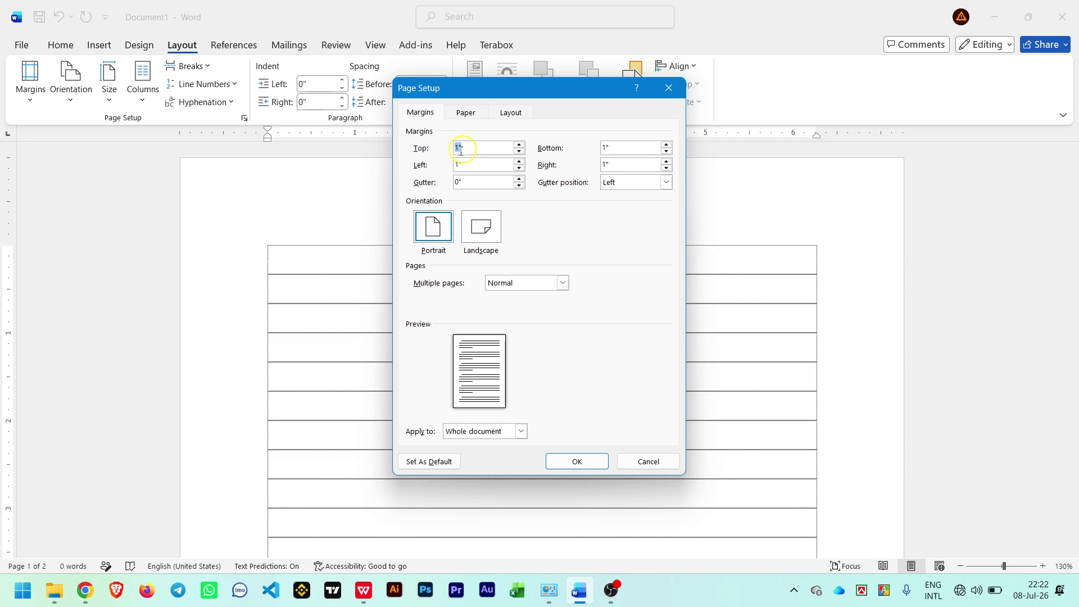
{"action": "left_click", "coordinate": [669, 89]}
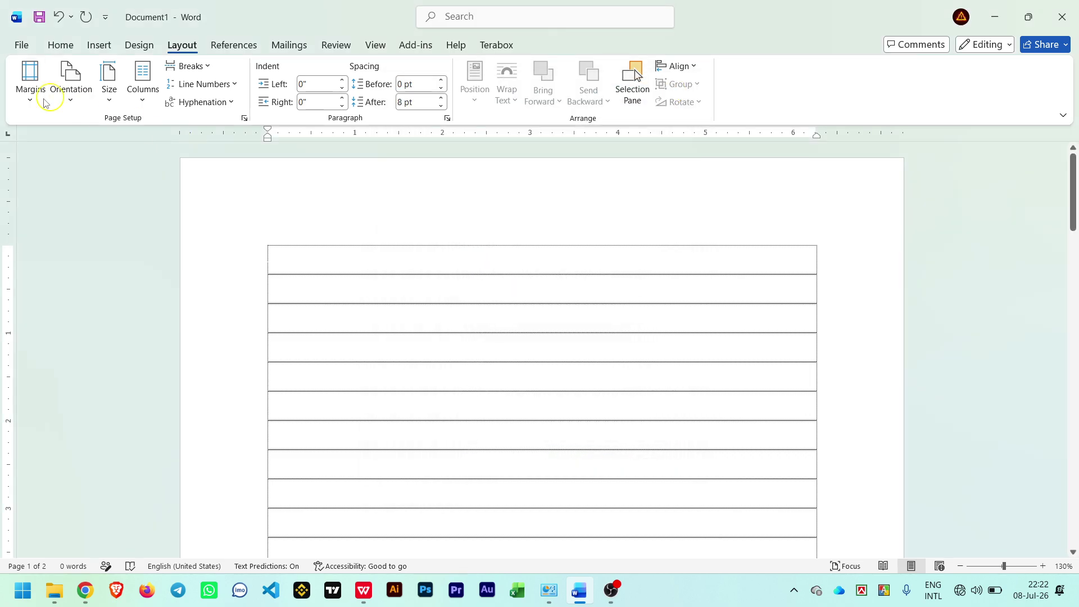
{"action": "left_click", "coordinate": [32, 98]}
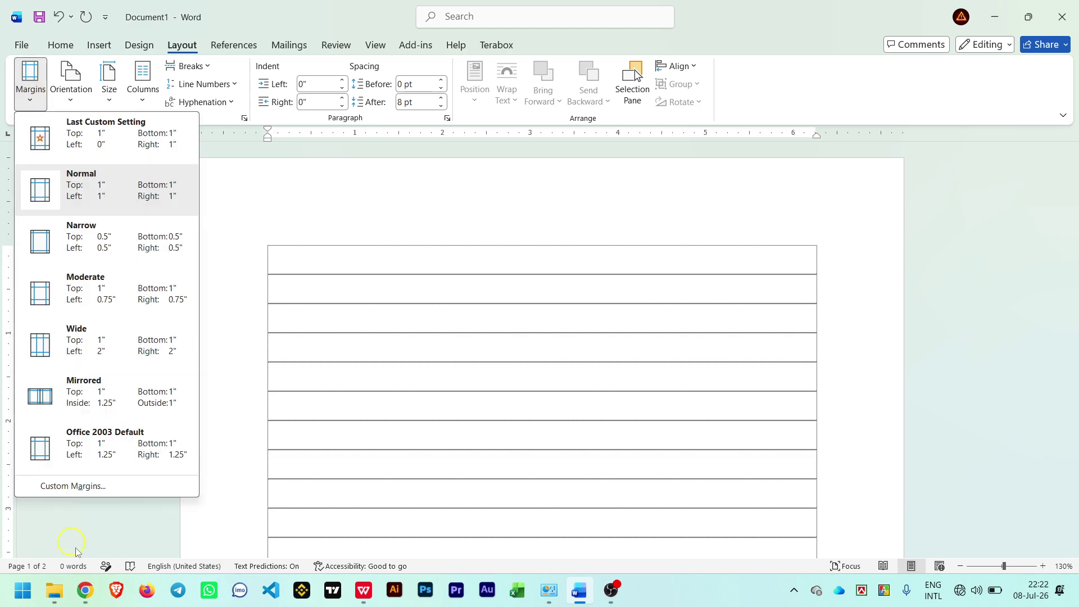
{"action": "left_click", "coordinate": [104, 486]}
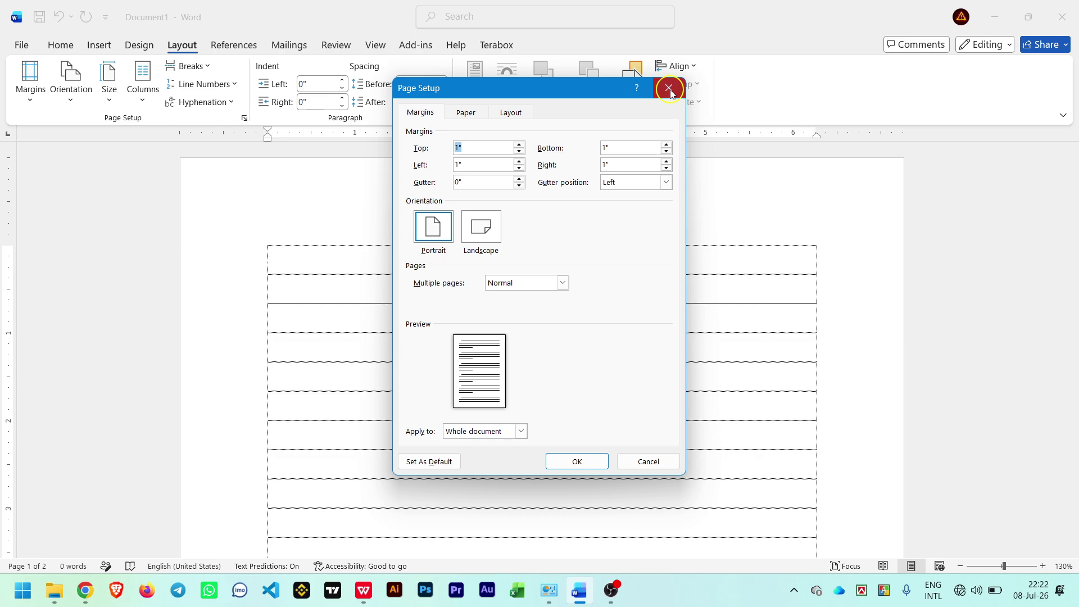
{"action": "left_click", "coordinate": [669, 88]}
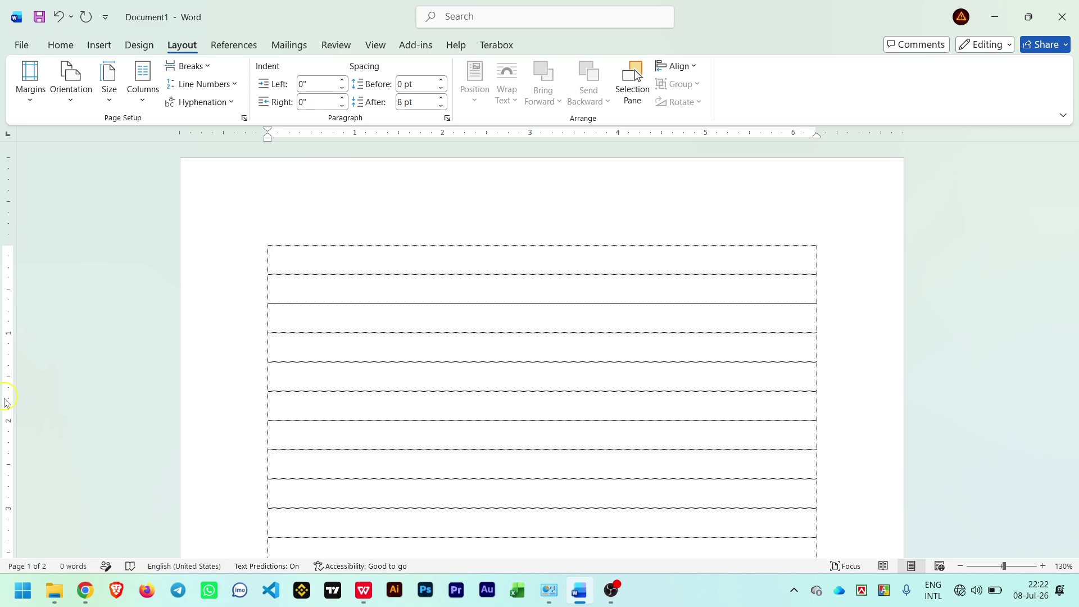
Set the left page margin to 0 for the whole document in Page Setup.
{"action": "double_click", "coordinate": [8, 359]}
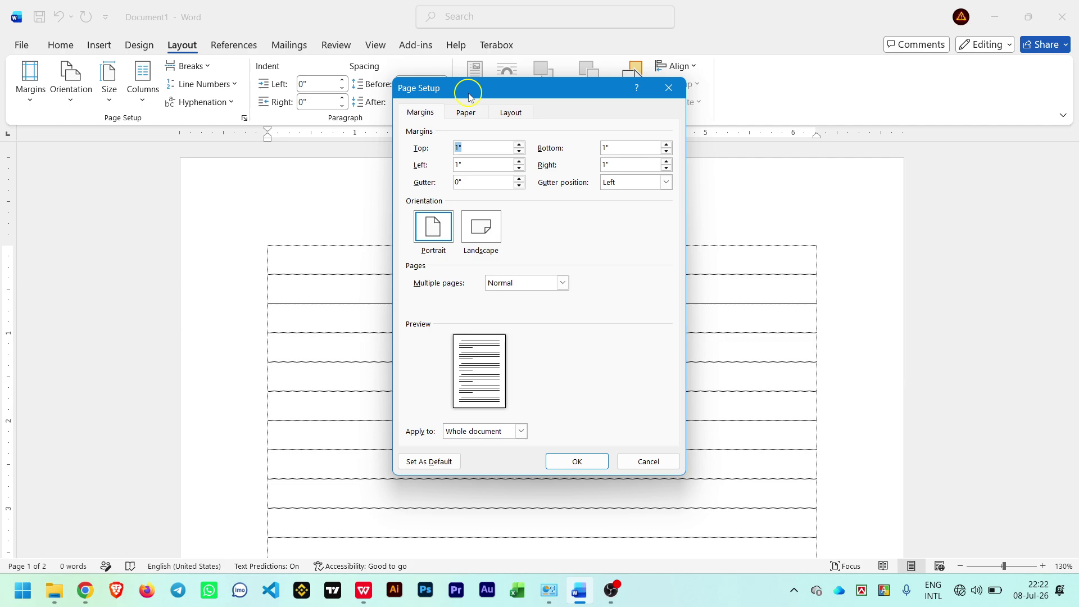
{"action": "left_click_drag", "start_coordinate": [469, 96], "coordinate": [469, 110]}
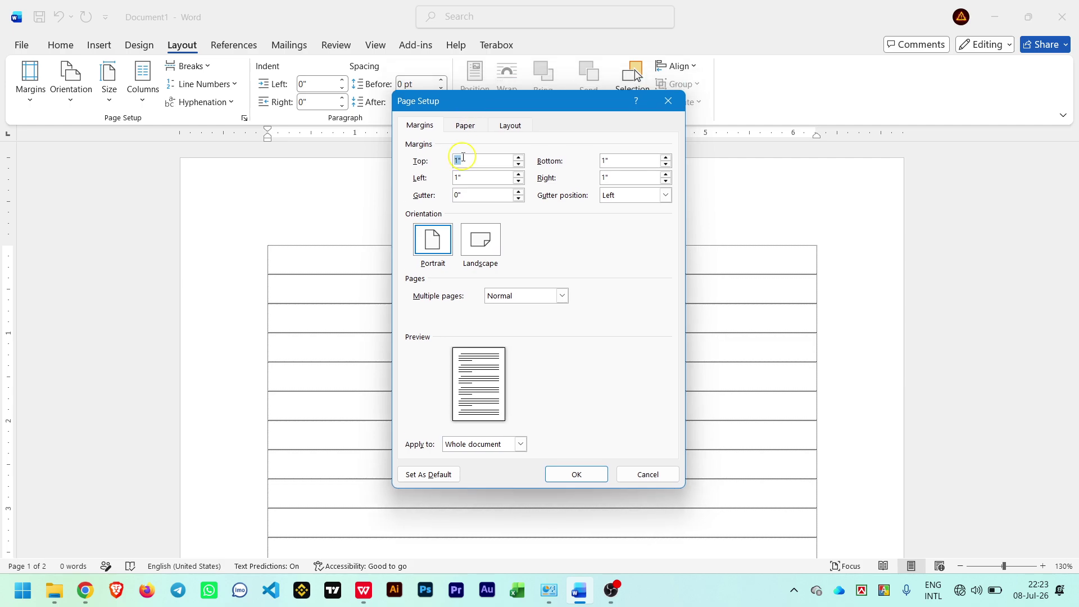
{"action": "left_click", "coordinate": [473, 159]}
{"action": "left_click", "coordinate": [481, 179]}
{"action": "type", "text": "0"}
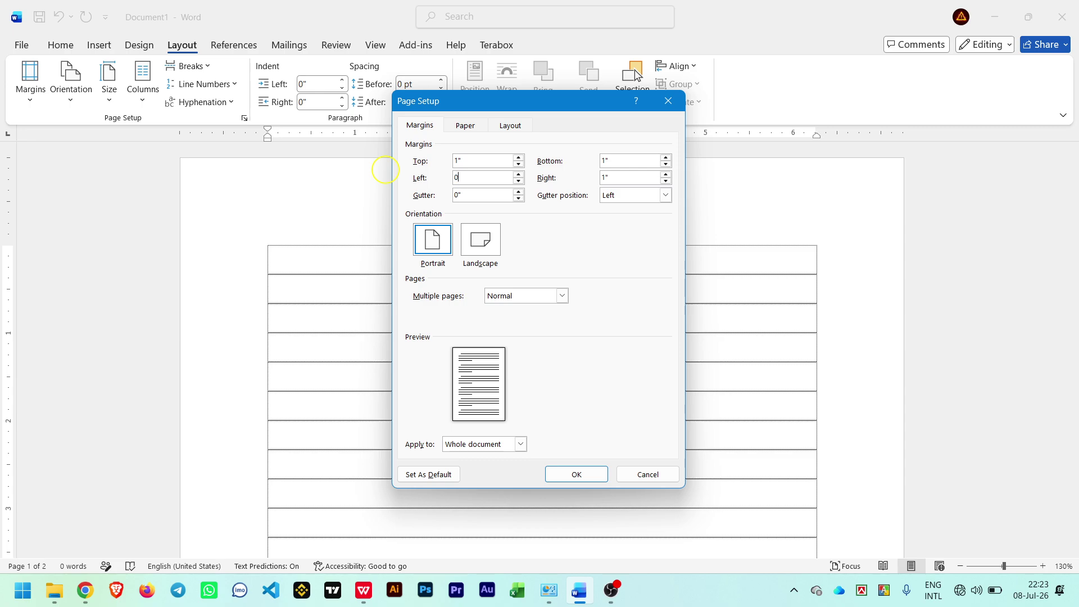
{"action": "left_click", "coordinate": [570, 482]}
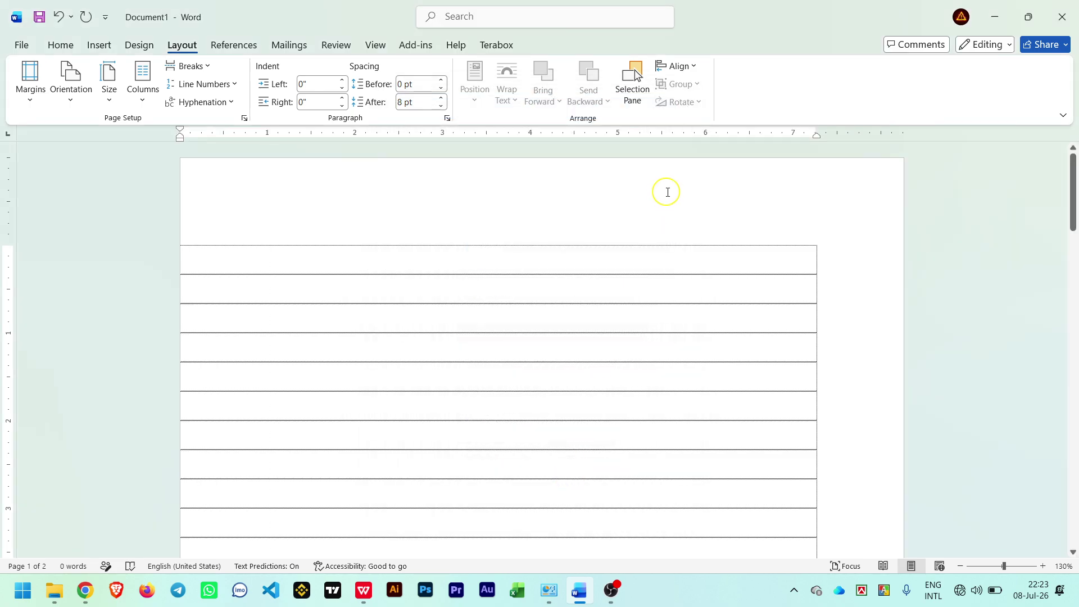
{"action": "scroll", "coordinate": [761, 202], "scroll_direction": "down", "scroll_amount": 2}
{"action": "scroll", "coordinate": [761, 203], "scroll_direction": "up", "scroll_amount": 2}
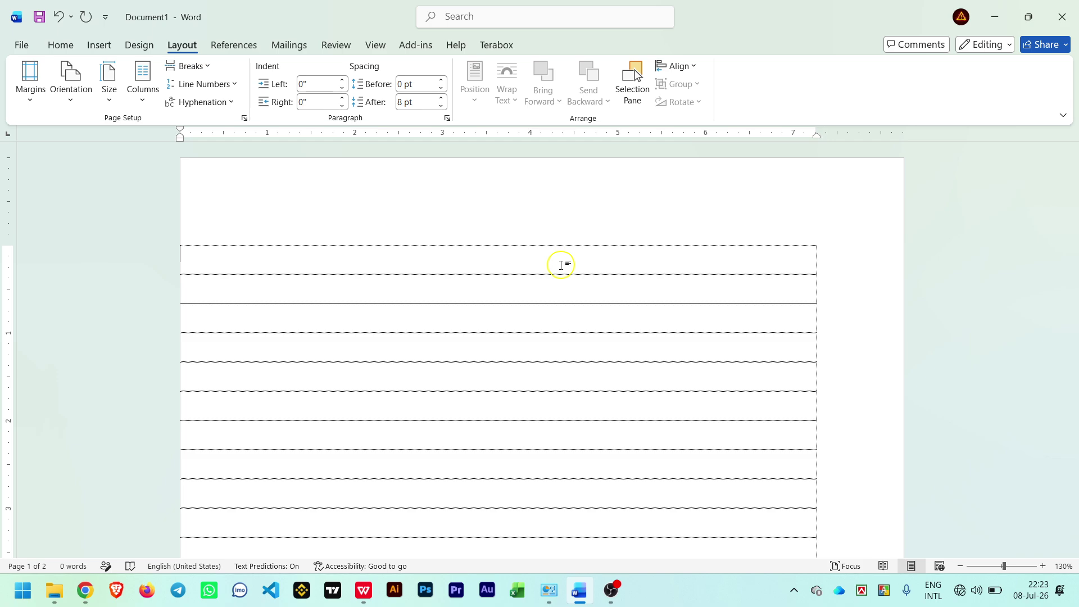
Turn off the display of text boundaries in Word's advanced options.
{"action": "left_click", "coordinate": [20, 46]}
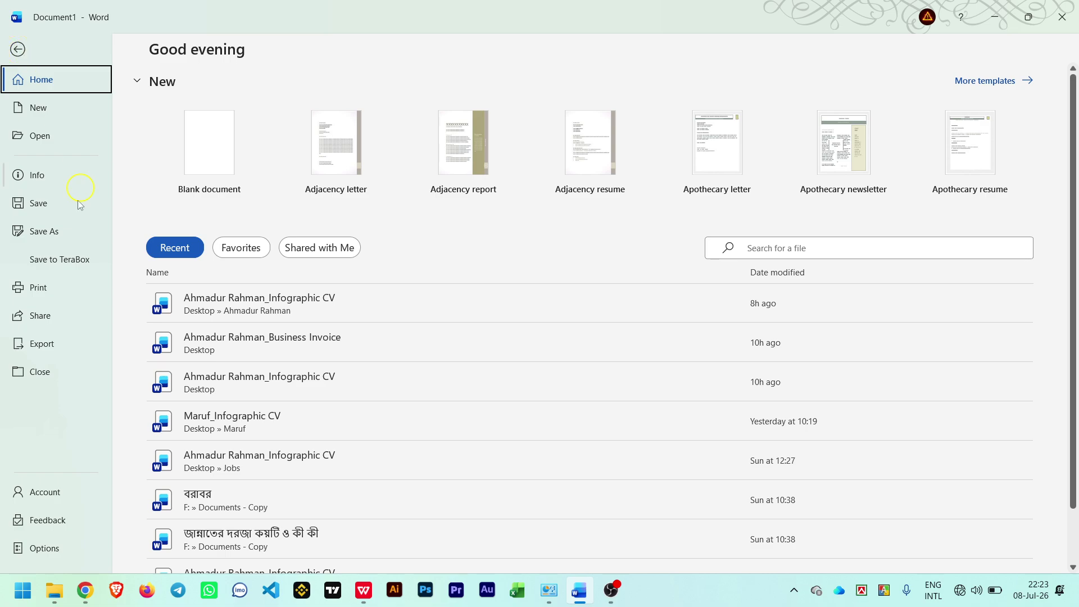
{"action": "left_click", "coordinate": [42, 549]}
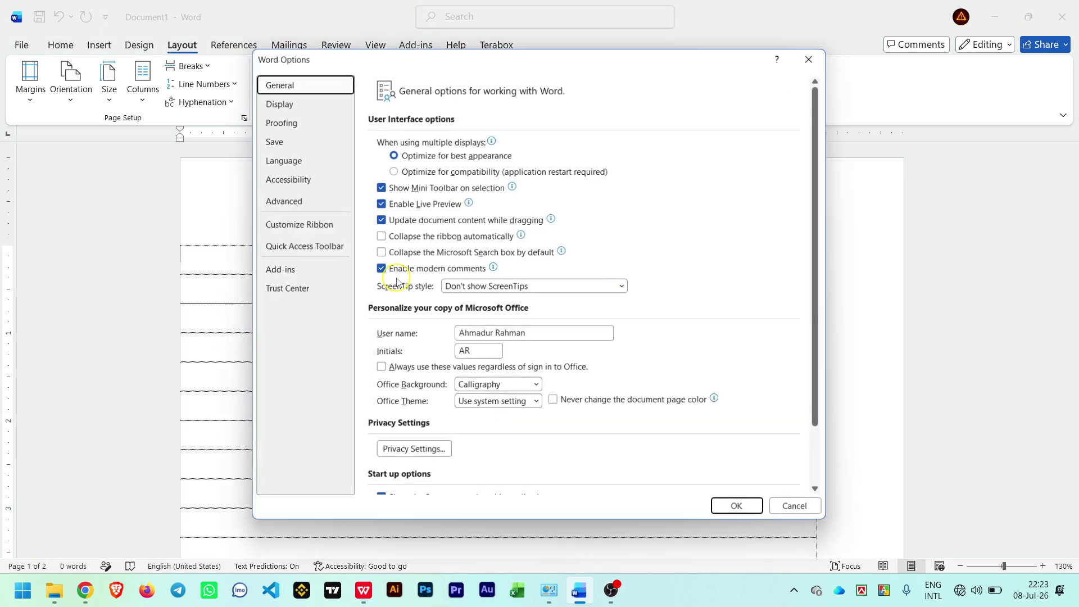
{"action": "left_click", "coordinate": [281, 201]}
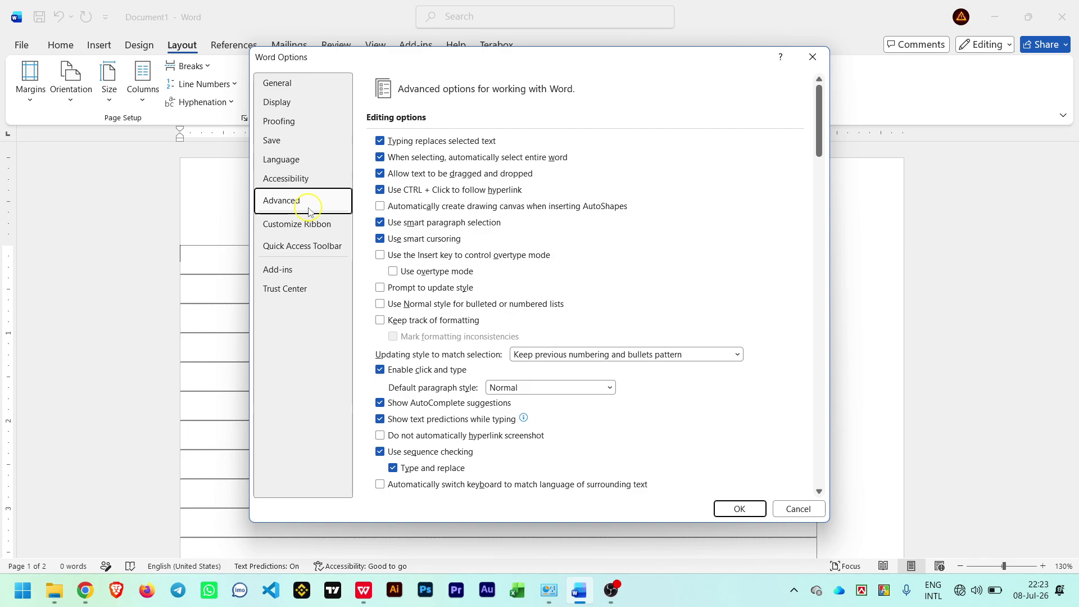
{"action": "scroll", "coordinate": [503, 279], "scroll_direction": "down", "scroll_amount": 8}
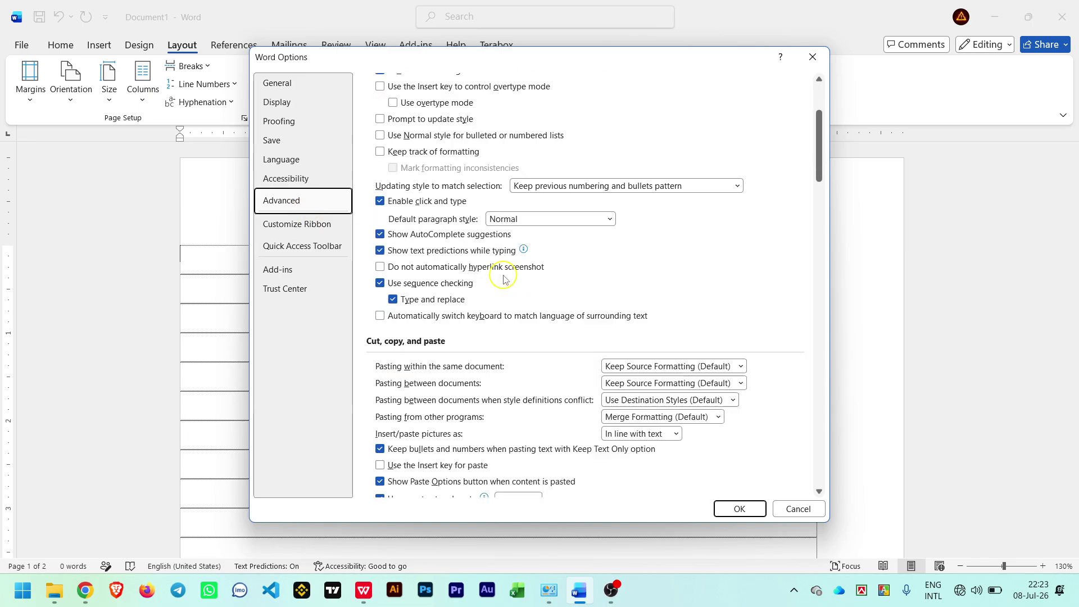
{"action": "scroll", "coordinate": [503, 280], "scroll_direction": "down", "scroll_amount": 5}
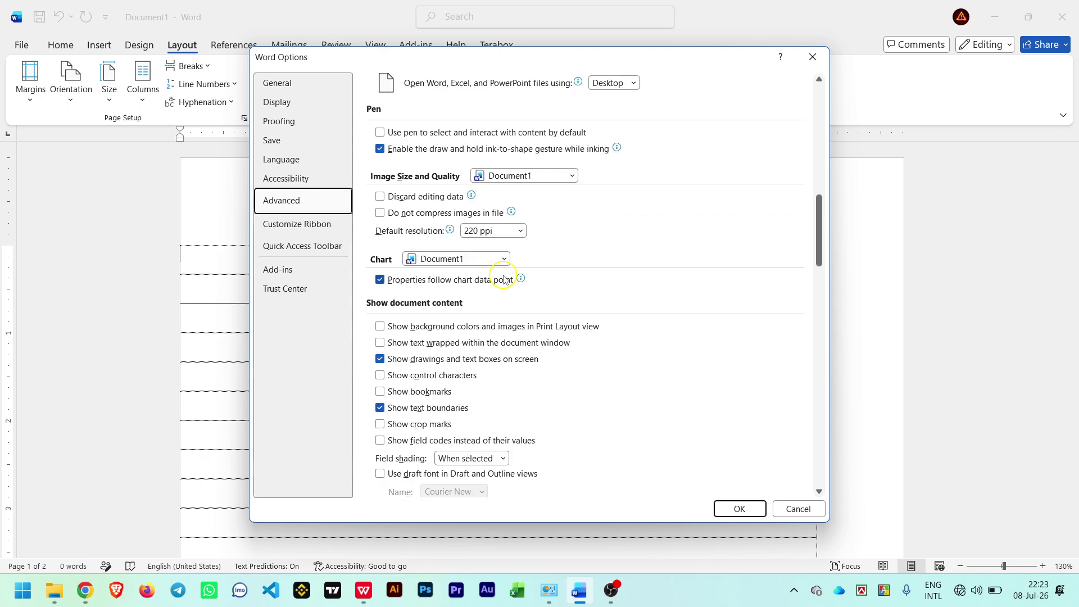
{"action": "left_click", "coordinate": [392, 409]}
{"action": "left_click", "coordinate": [380, 409]}
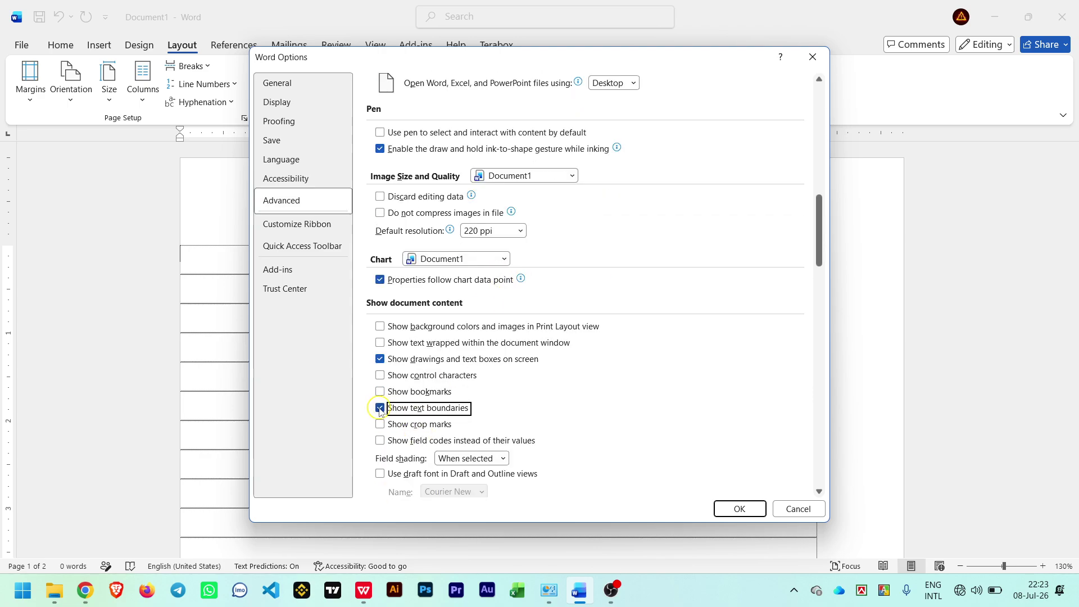
{"action": "left_click", "coordinate": [382, 411]}
{"action": "left_click", "coordinate": [744, 509]}
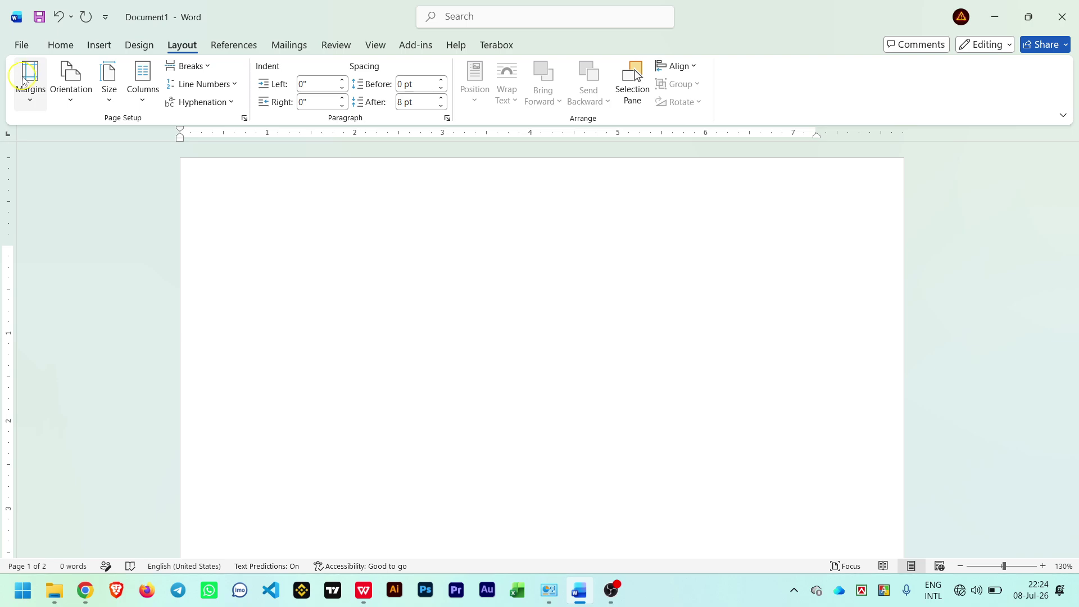
Turn the Show text boundaries setting back on in Word's advanced options.
{"action": "left_click", "coordinate": [24, 47]}
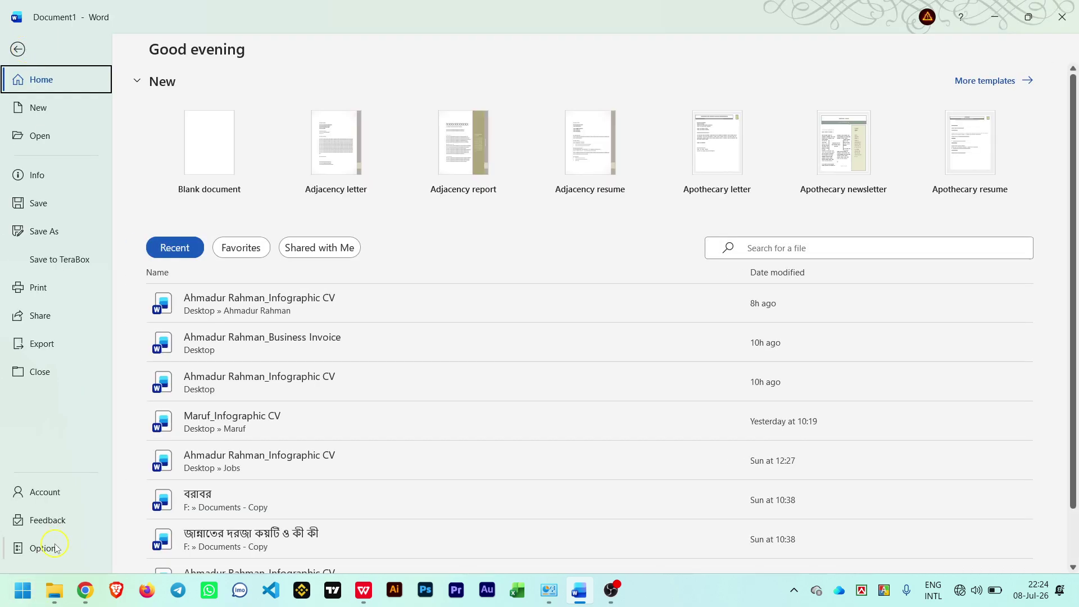
{"action": "left_click", "coordinate": [55, 548]}
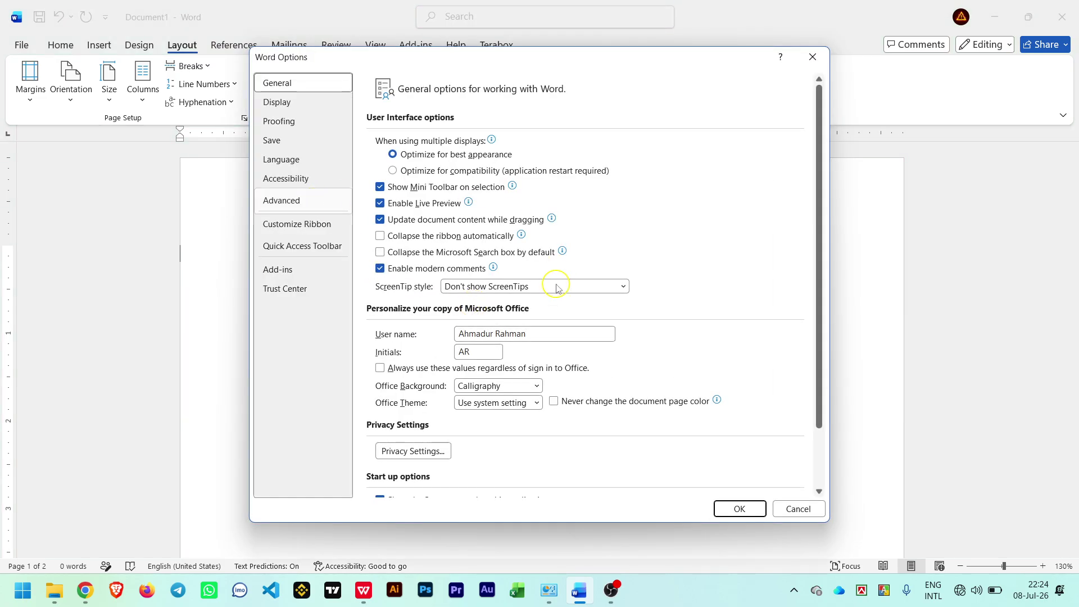
{"action": "scroll", "coordinate": [558, 289], "scroll_direction": "down", "scroll_amount": 12}
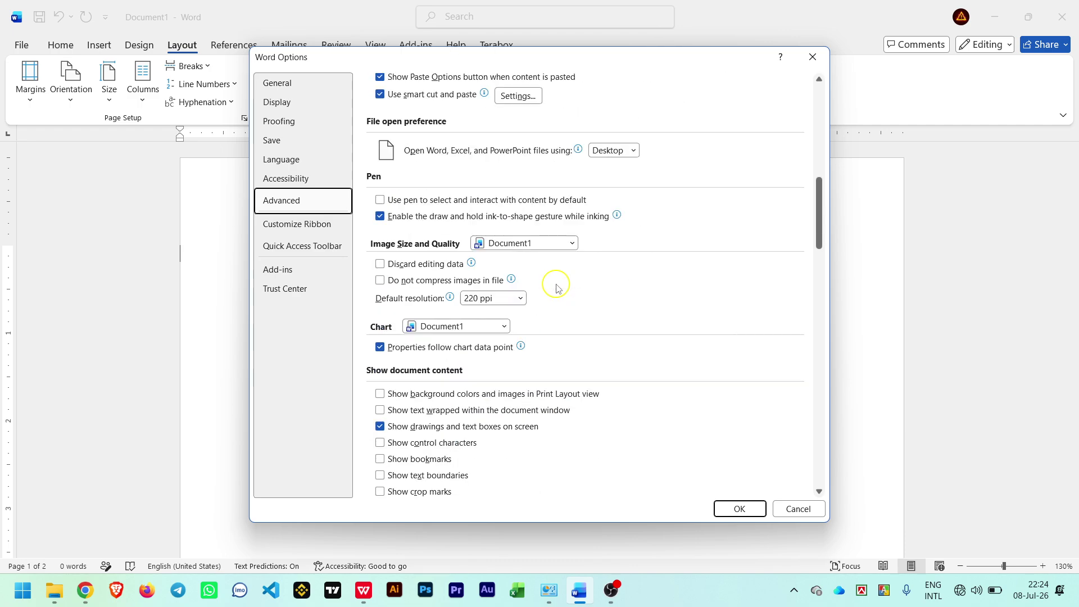
{"action": "scroll", "coordinate": [558, 288], "scroll_direction": "down", "scroll_amount": 2}
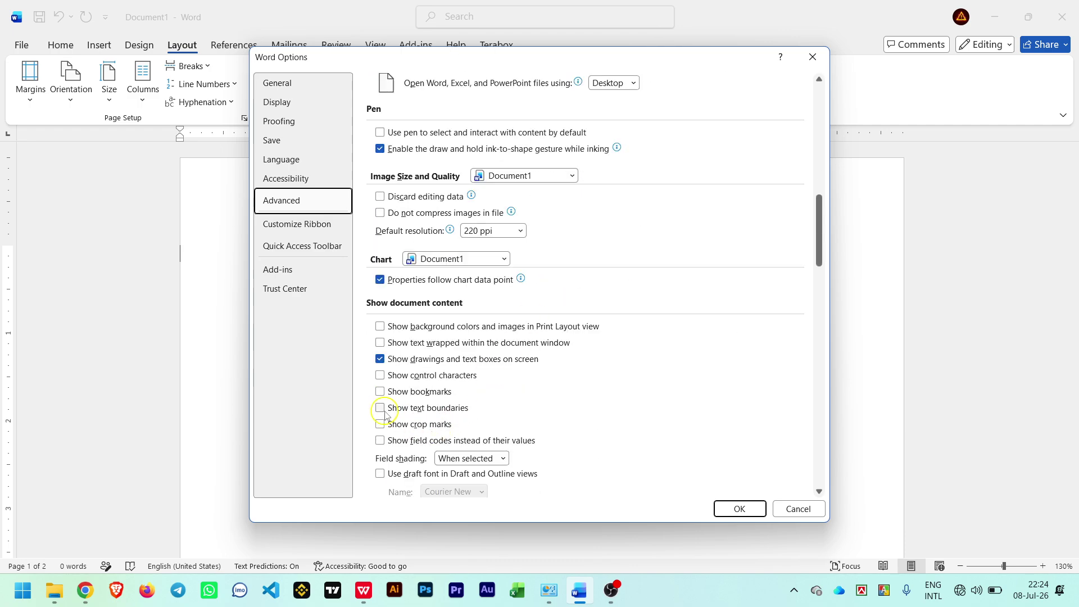
{"action": "left_click", "coordinate": [380, 408]}
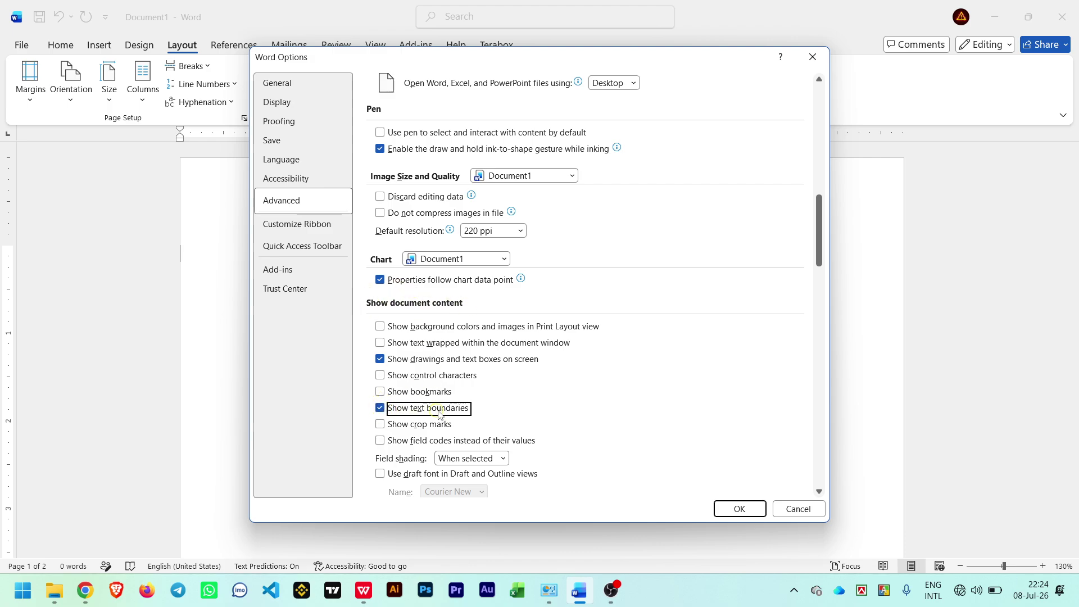
{"action": "left_click", "coordinate": [733, 511]}
Compare the text boundaries along the Word page with those on the page in WPS Office, and return to Word.
{"action": "scroll", "coordinate": [509, 310], "scroll_direction": "down", "scroll_amount": 5}
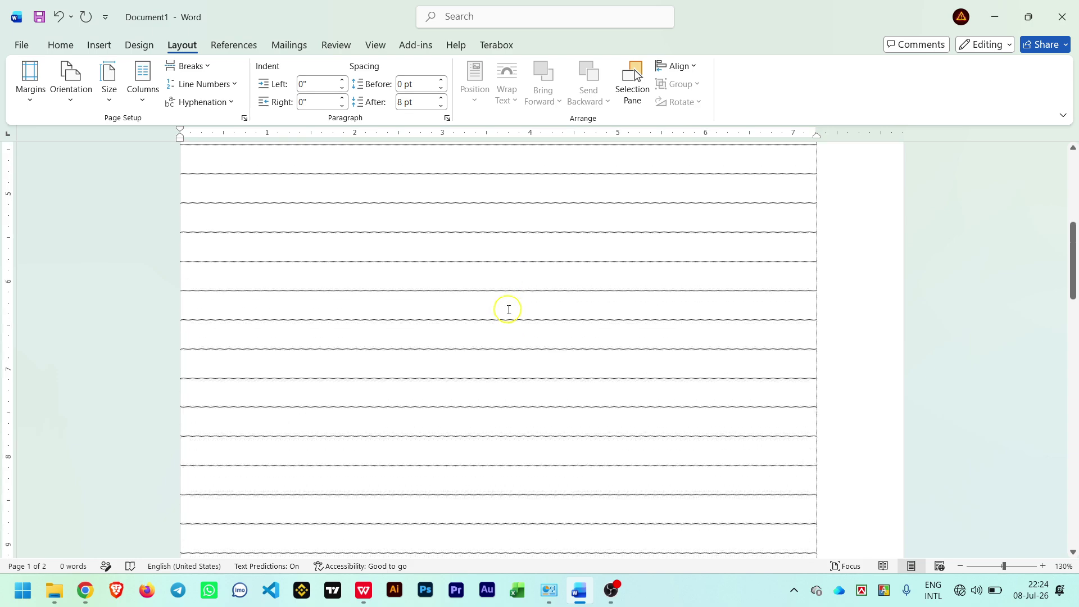
{"action": "scroll", "coordinate": [508, 310], "scroll_direction": "down", "scroll_amount": 5}
{"action": "scroll", "coordinate": [508, 309], "scroll_direction": "up", "scroll_amount": 15}
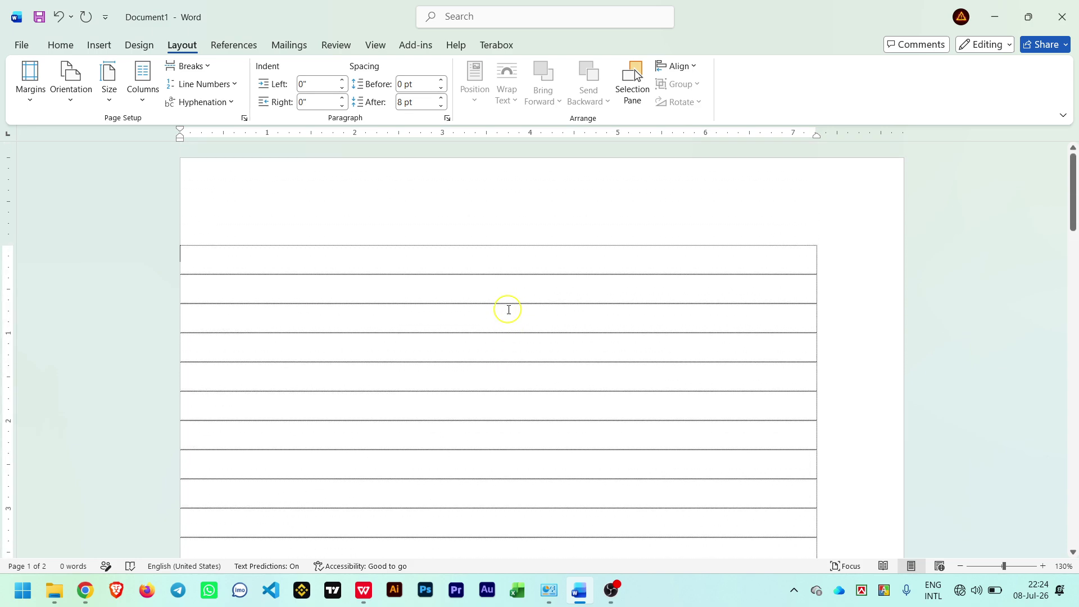
{"action": "left_click", "coordinate": [349, 261]}
{"action": "left_click", "coordinate": [364, 590]}
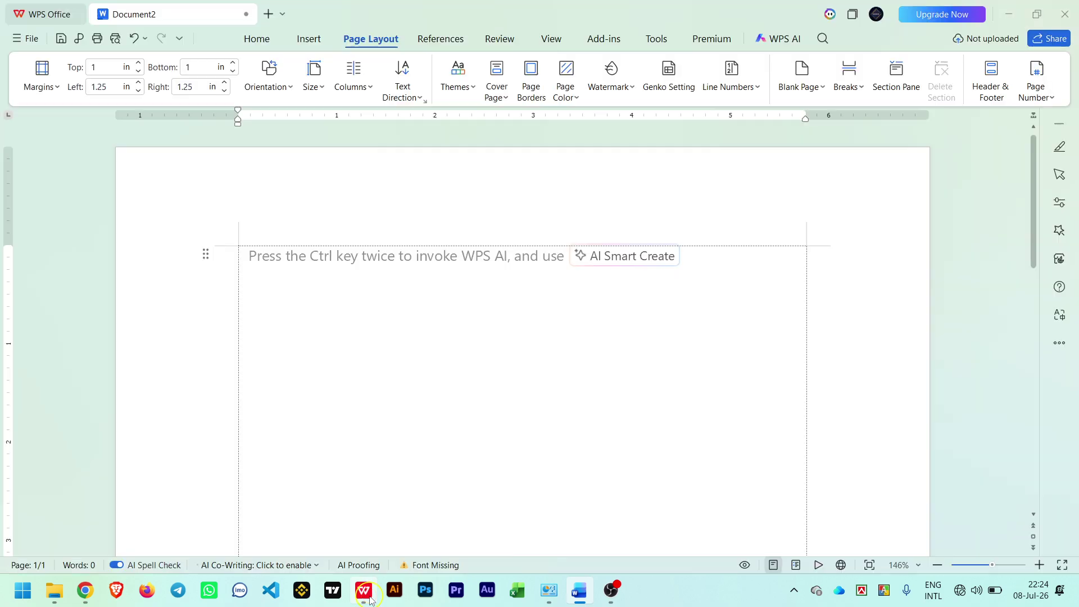
{"action": "scroll", "coordinate": [841, 281], "scroll_direction": "down", "scroll_amount": 15}
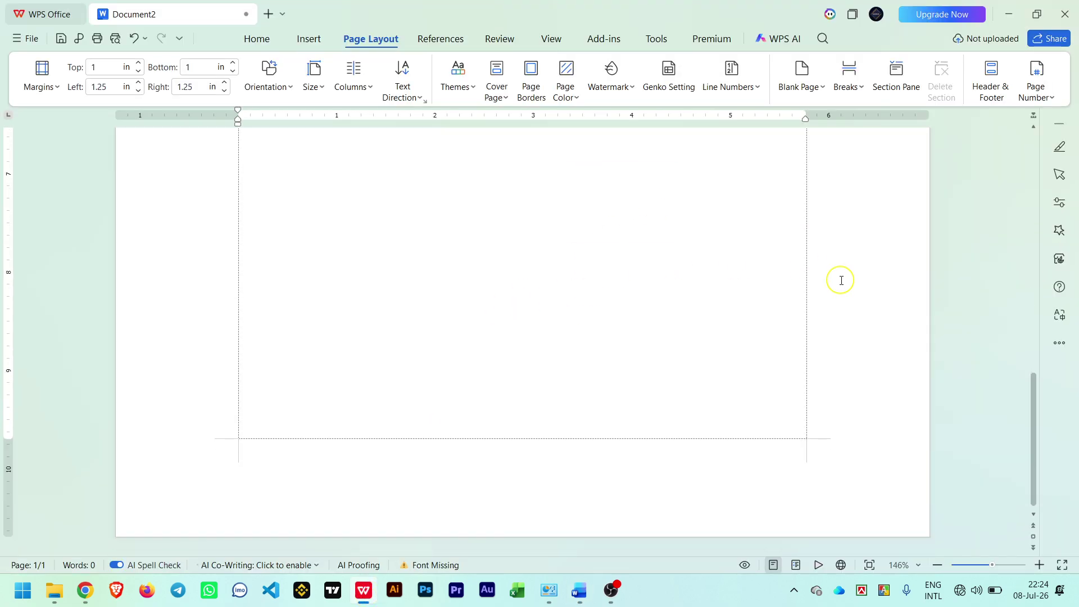
{"action": "scroll", "coordinate": [841, 280], "scroll_direction": "up", "scroll_amount": 15}
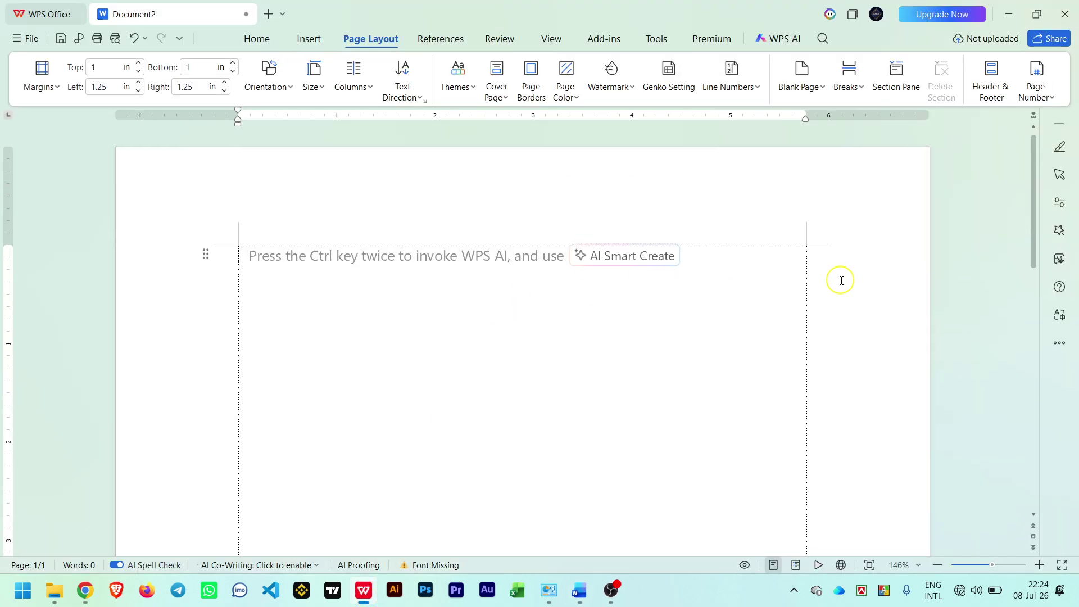
{"action": "left_click", "coordinate": [1016, 15]}
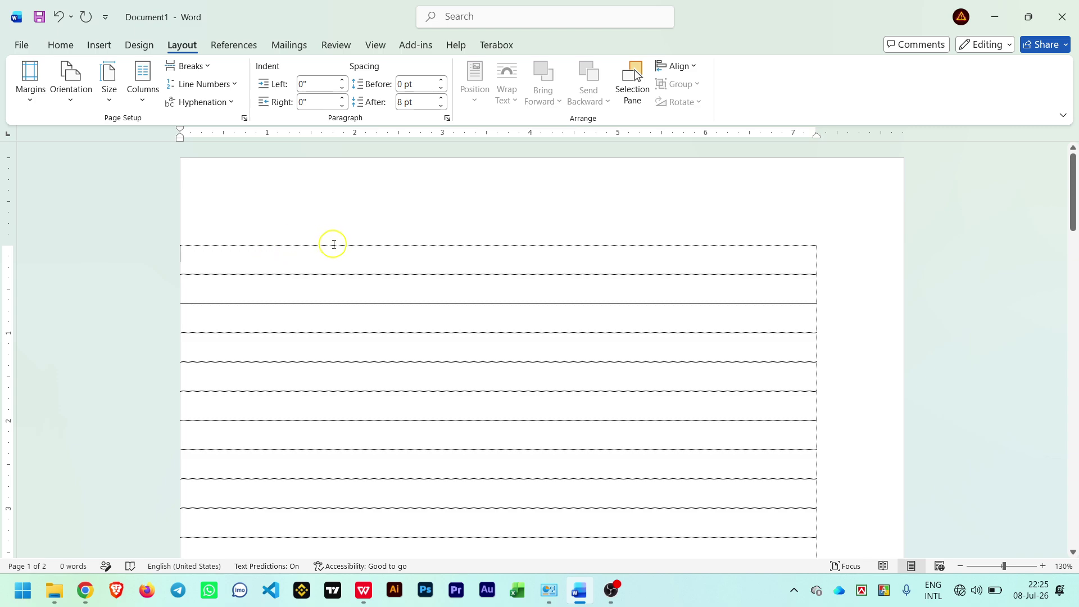
Lay out the Word document in two columns.
{"action": "left_click", "coordinate": [150, 97]}
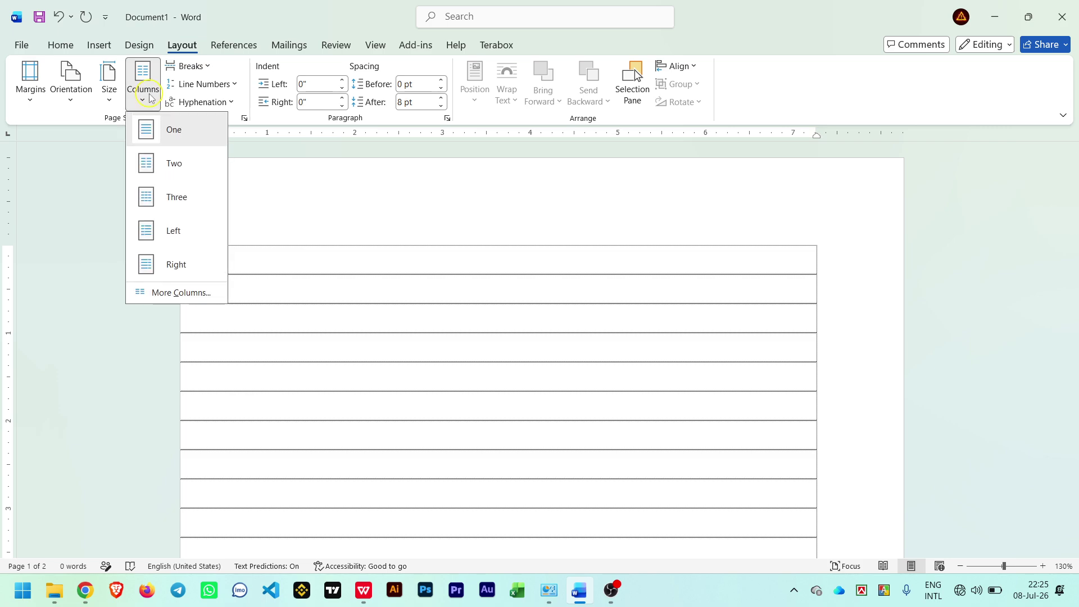
{"action": "left_click", "coordinate": [149, 95]}
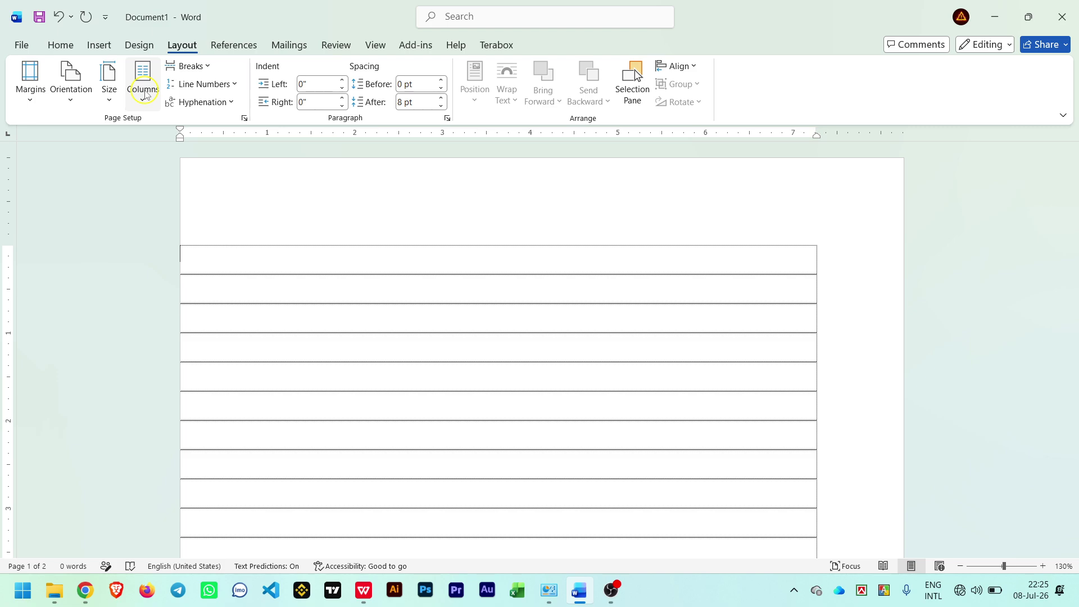
{"action": "left_click", "coordinate": [144, 94]}
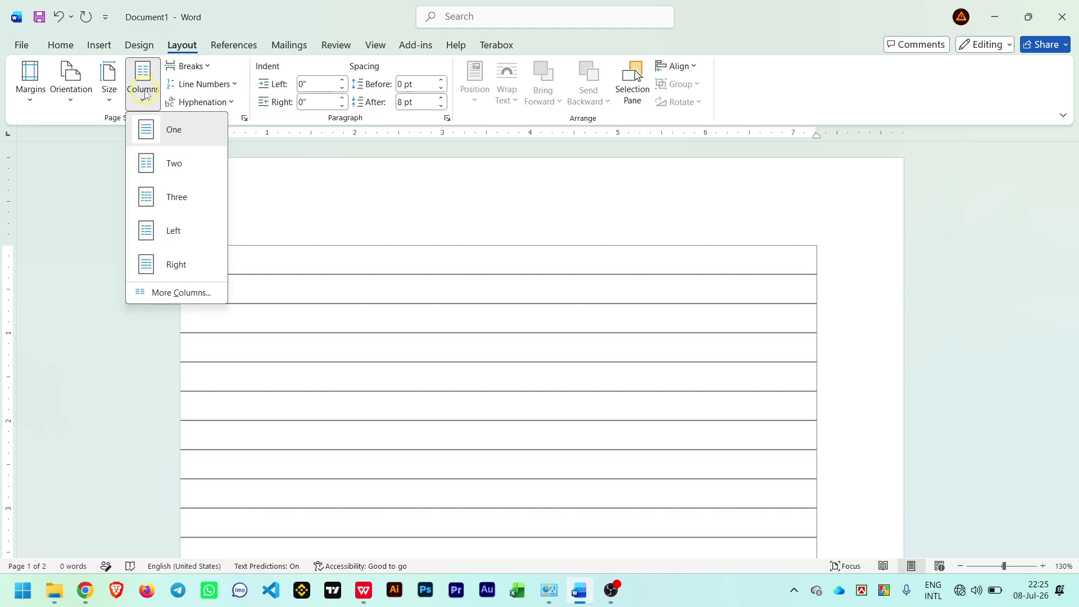
{"action": "left_click", "coordinate": [189, 167]}
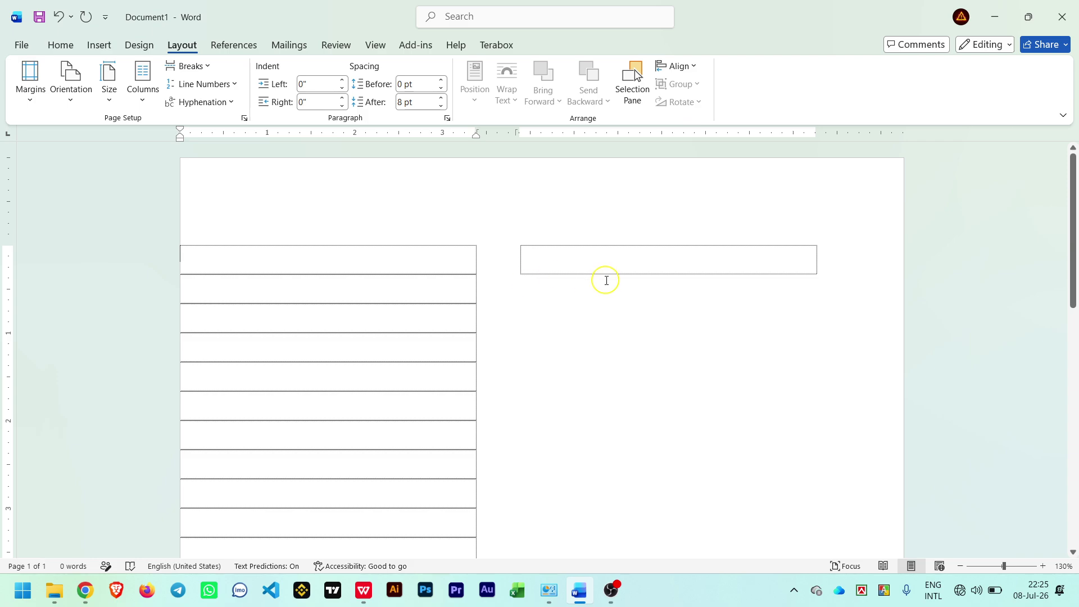
Raise the number of columns in the Columns settings, return it to 2, and confirm the Two preset.
{"action": "left_click", "coordinate": [144, 89]}
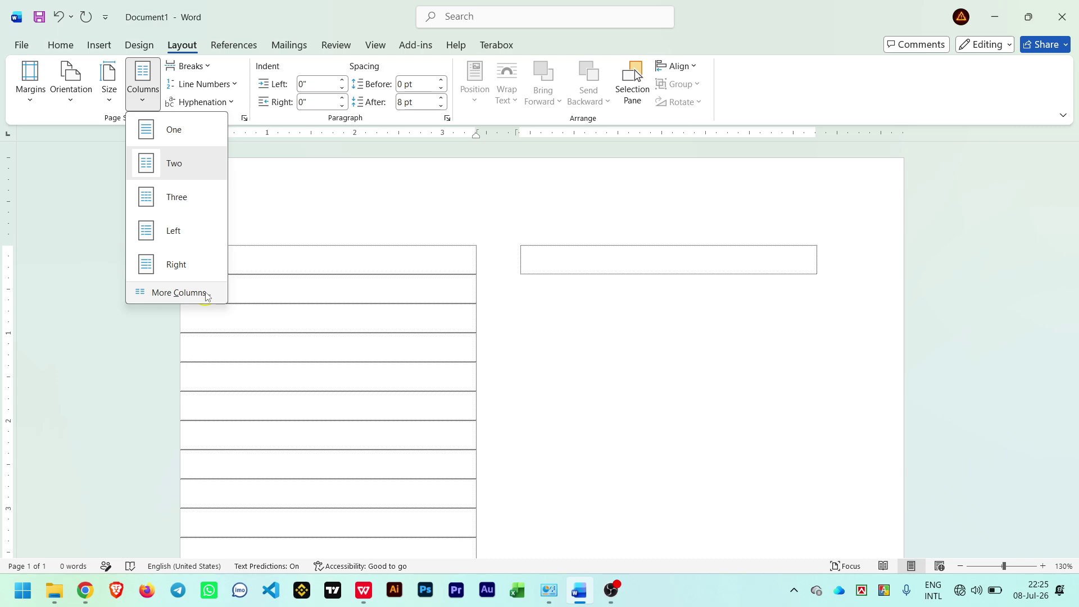
{"action": "left_click", "coordinate": [167, 294]}
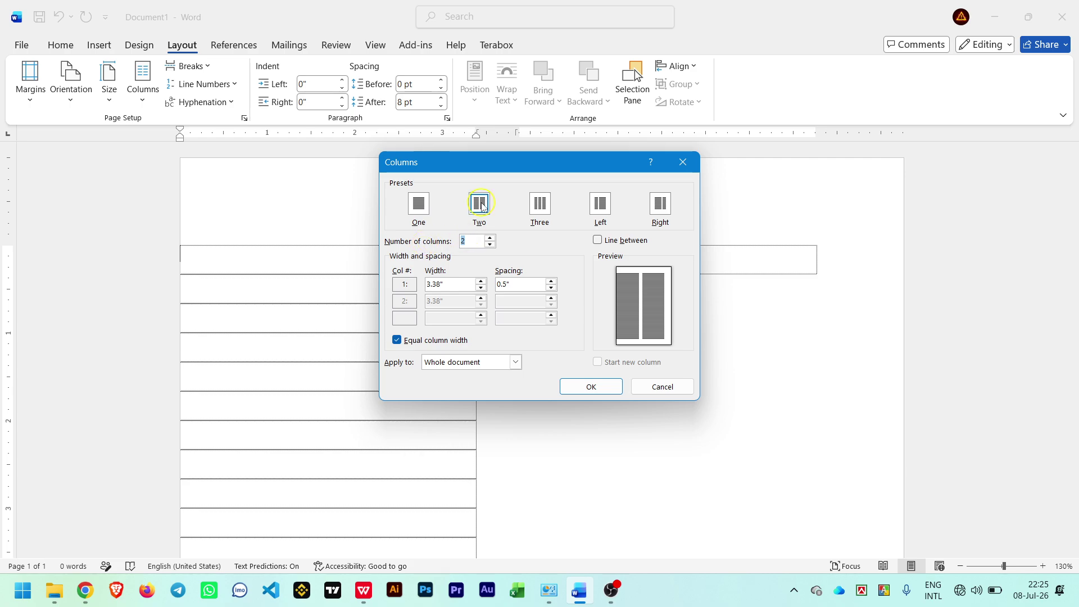
{"action": "left_click", "coordinate": [475, 240]}
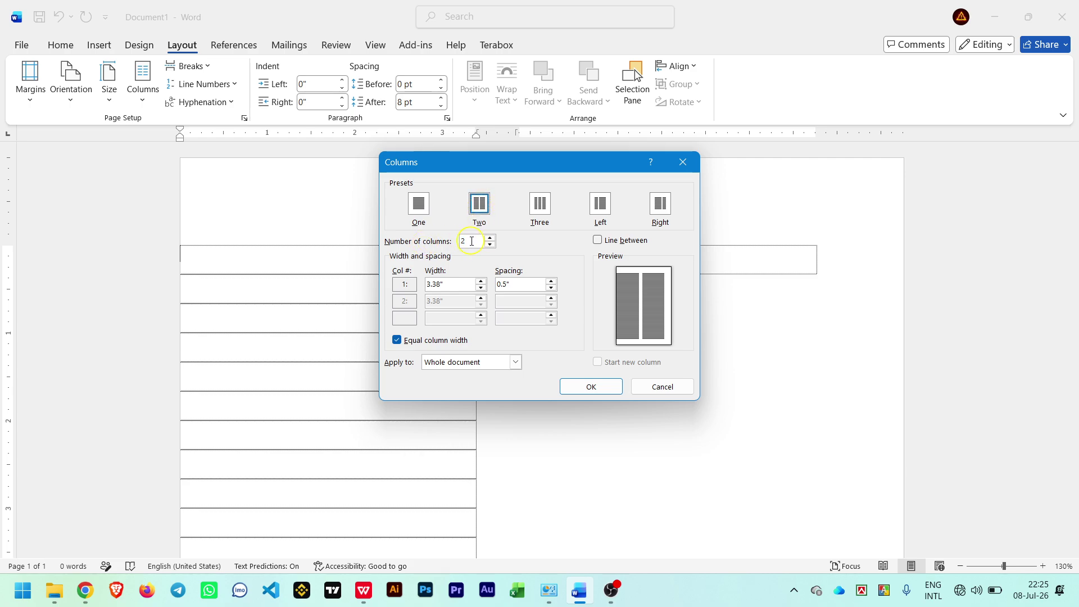
{"action": "left_click_drag", "start_coordinate": [472, 241], "coordinate": [436, 240]}
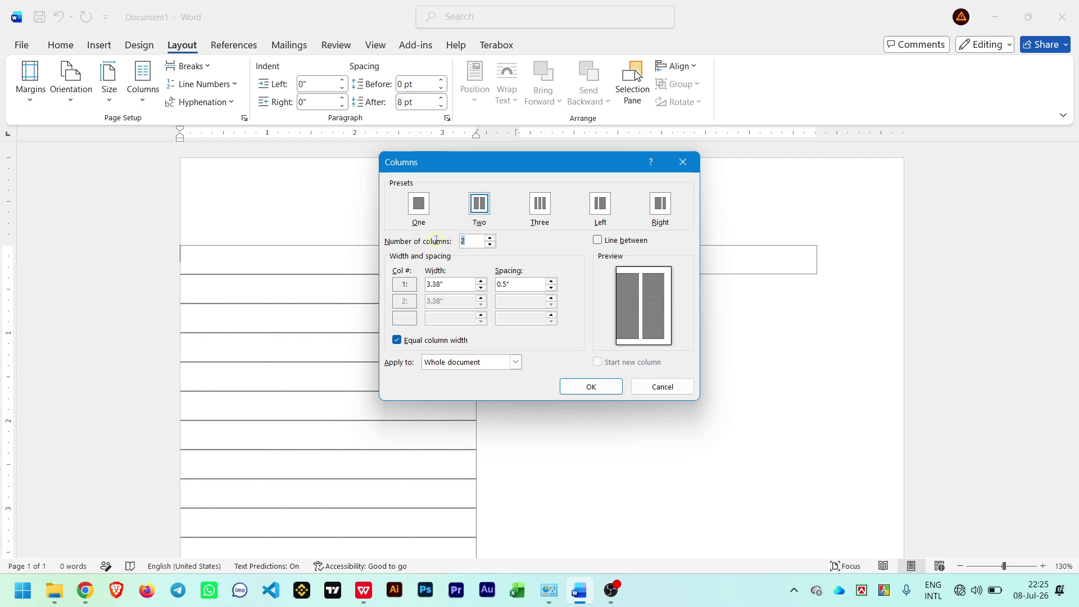
{"action": "left_click", "coordinate": [490, 237]}
{"action": "left_click", "coordinate": [490, 238]}
{"action": "left_click", "coordinate": [490, 245]}
{"action": "left_click", "coordinate": [490, 245]}
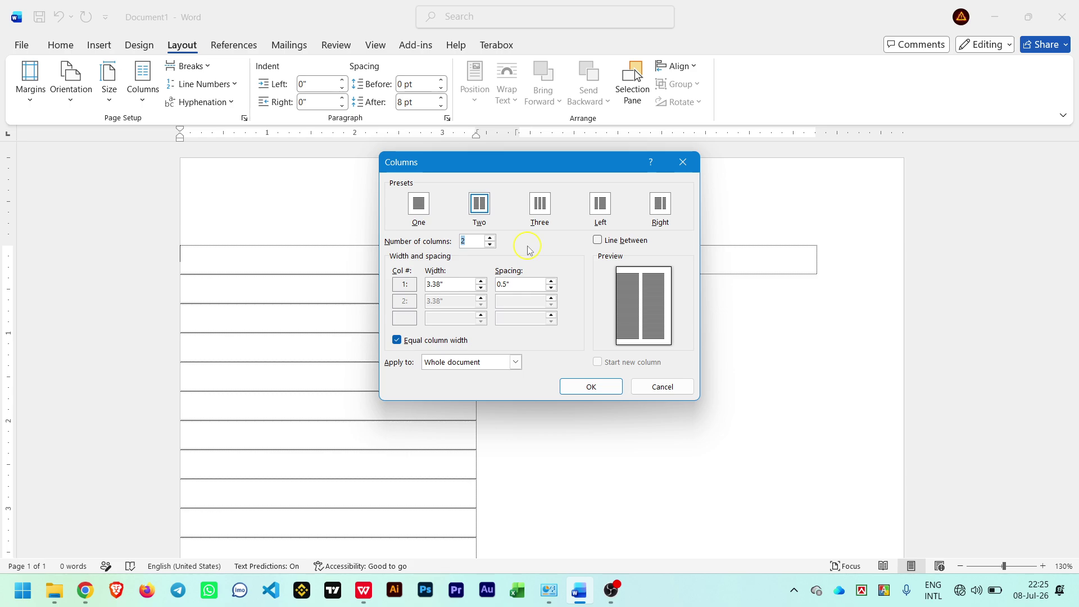
{"action": "left_click", "coordinate": [480, 206]}
{"action": "key", "text": "Return"}
{"action": "double_click", "coordinate": [479, 209]}
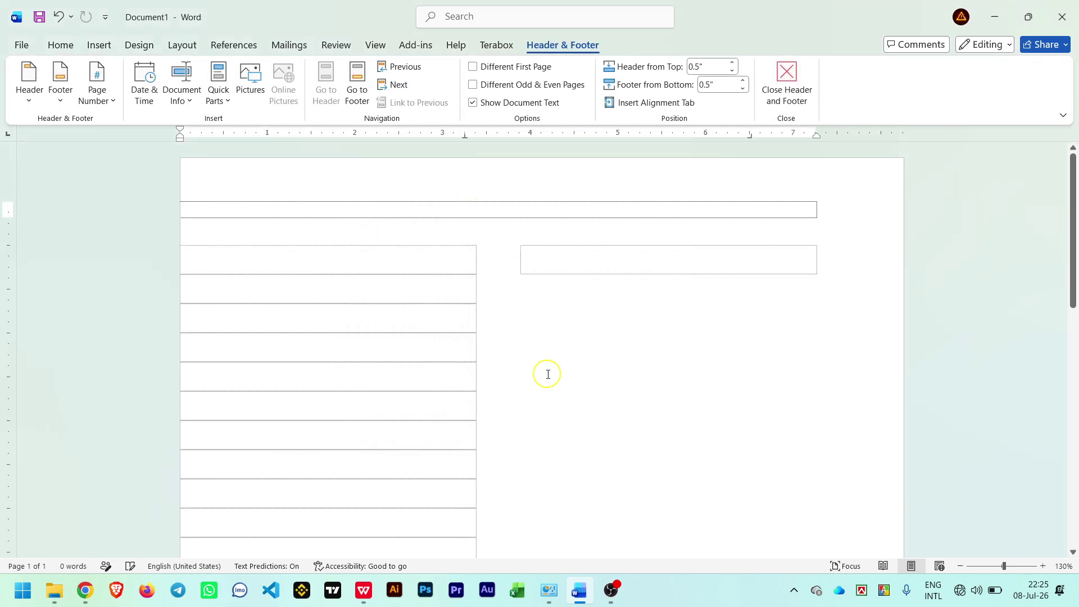
{"action": "double_click", "coordinate": [236, 248]}
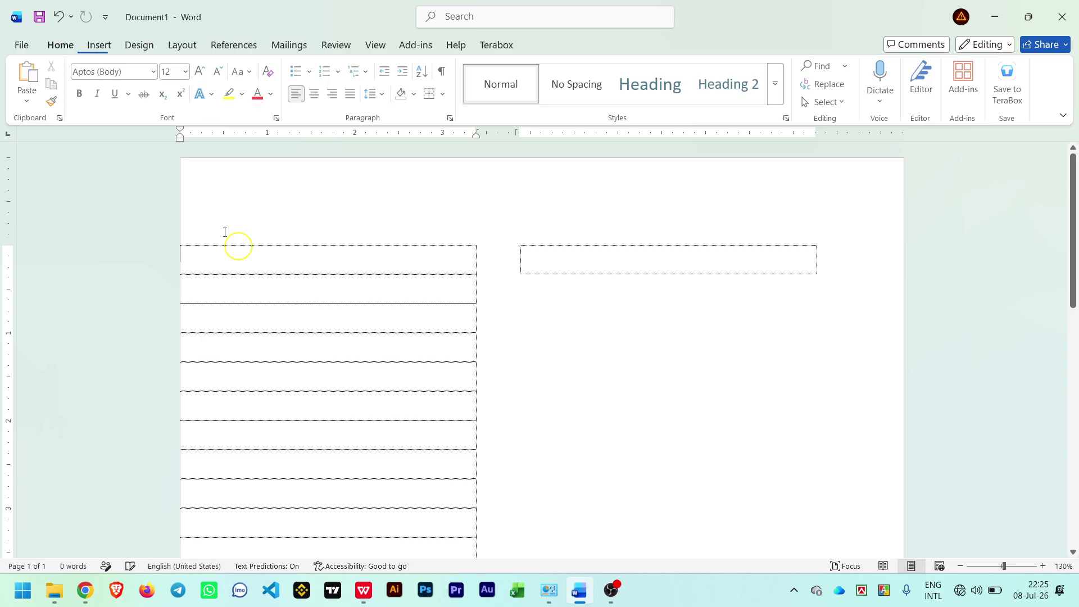
In the Columns settings, set the first column's width to 3.21" and turn off equal column width.
{"action": "left_click", "coordinate": [191, 49]}
{"action": "left_click", "coordinate": [30, 78]}
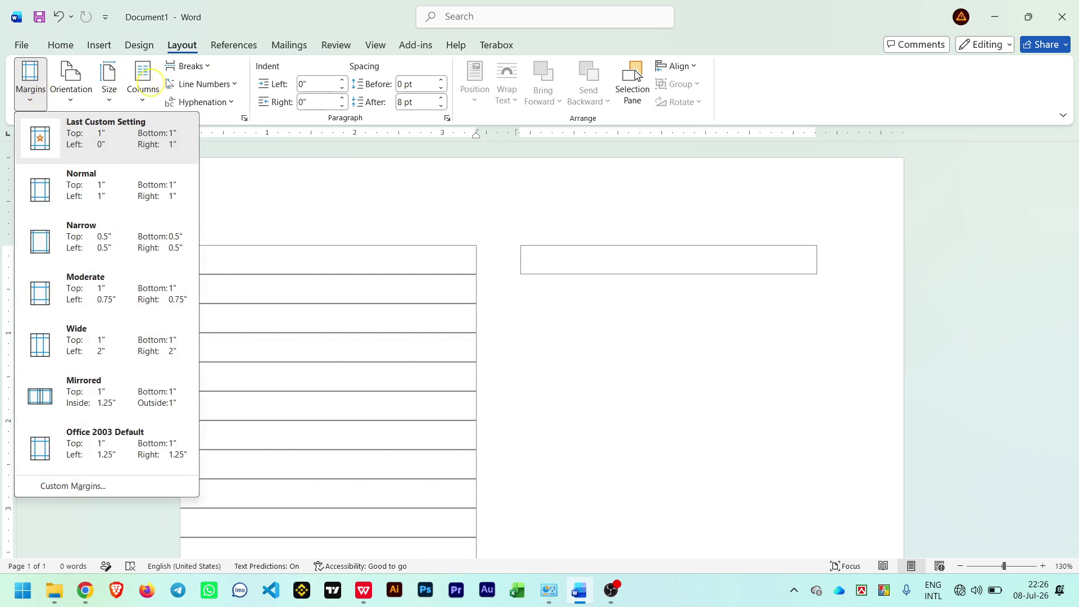
{"action": "left_click", "coordinate": [144, 82]}
{"action": "left_click", "coordinate": [144, 81]}
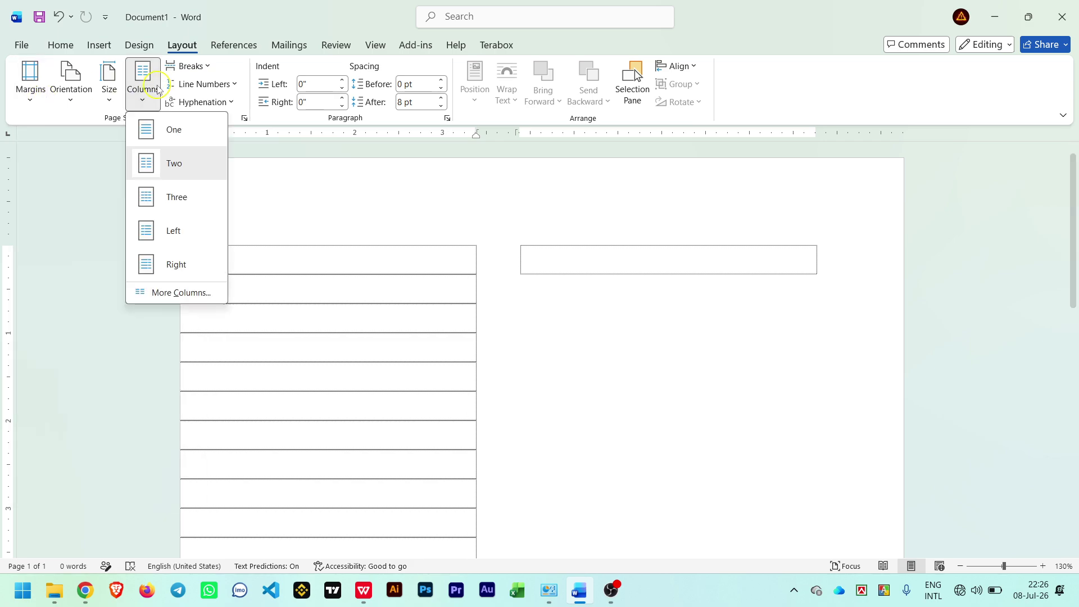
{"action": "left_click", "coordinate": [202, 293]}
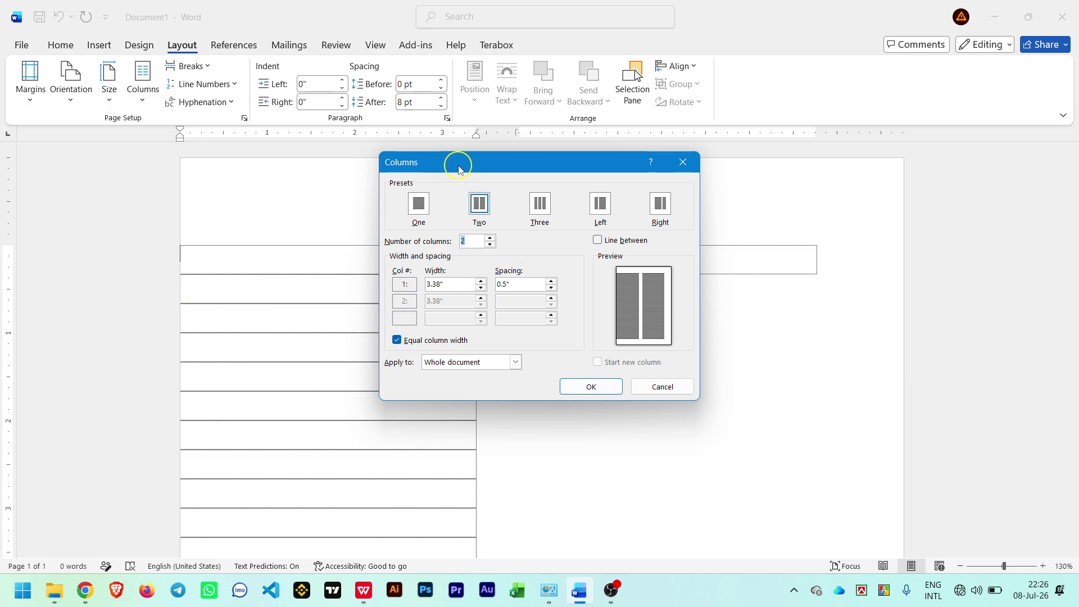
{"action": "left_click_drag", "start_coordinate": [458, 163], "coordinate": [456, 149]}
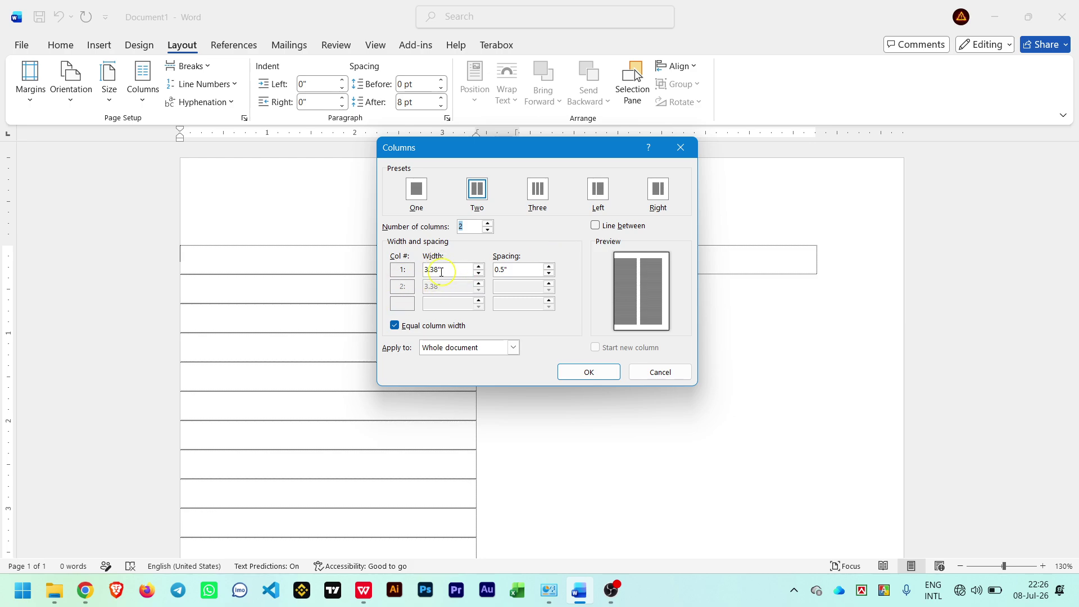
{"action": "left_click_drag", "start_coordinate": [447, 270], "coordinate": [419, 270]}
{"action": "type", "text": "3.21"}
{"action": "left_click", "coordinate": [395, 326]}
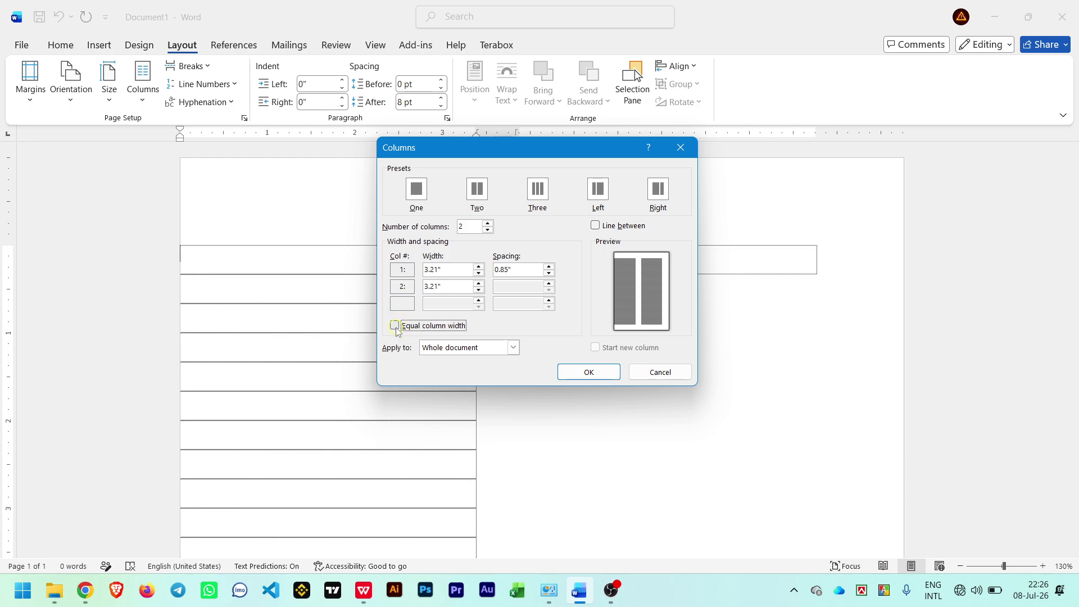
Set the second column's width to 4" with the first at 3.21", and apply the column layout to the whole document.
{"action": "left_click_drag", "start_coordinate": [452, 286], "coordinate": [397, 338]}
{"action": "left_click", "coordinate": [454, 286]}
{"action": "left_click_drag", "start_coordinate": [461, 292], "coordinate": [408, 289]}
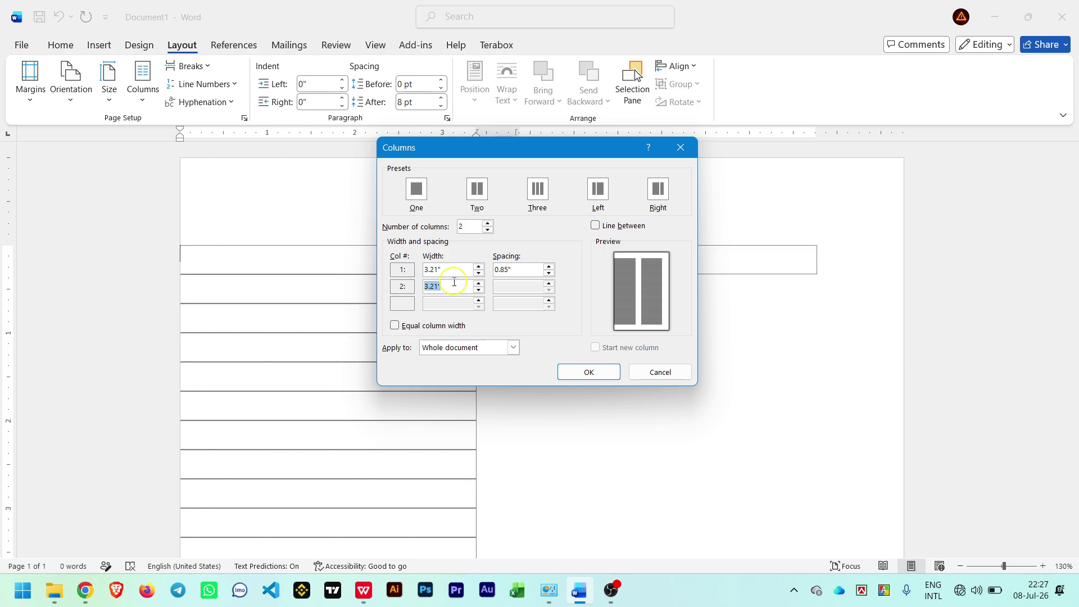
{"action": "type", "text": "4"}
{"action": "left_click", "coordinate": [447, 270]}
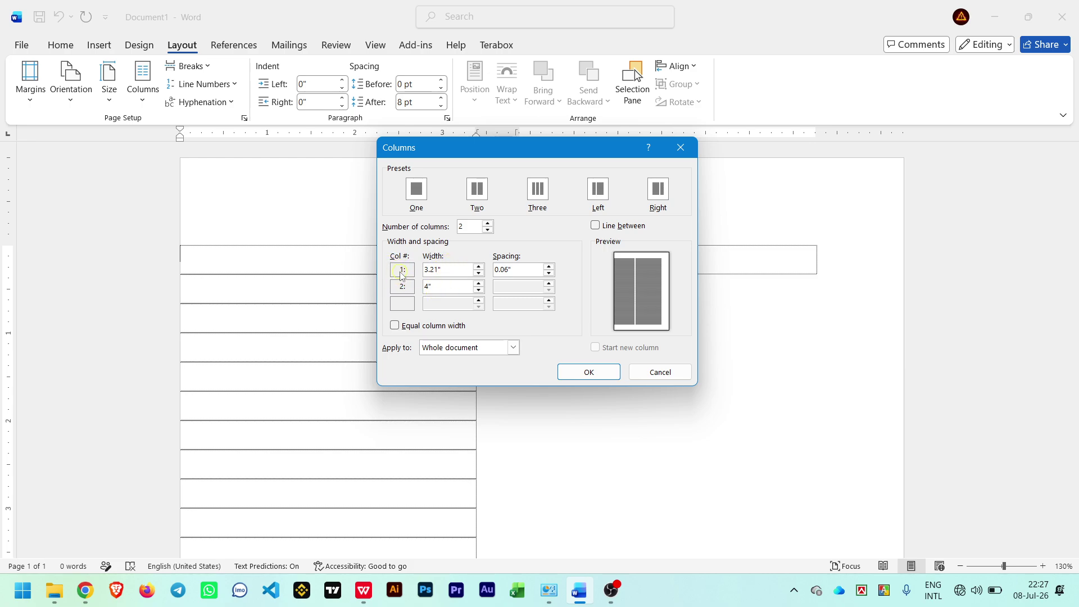
{"action": "left_click", "coordinate": [448, 269]}
{"action": "left_click", "coordinate": [449, 286]}
{"action": "left_click", "coordinate": [599, 373]}
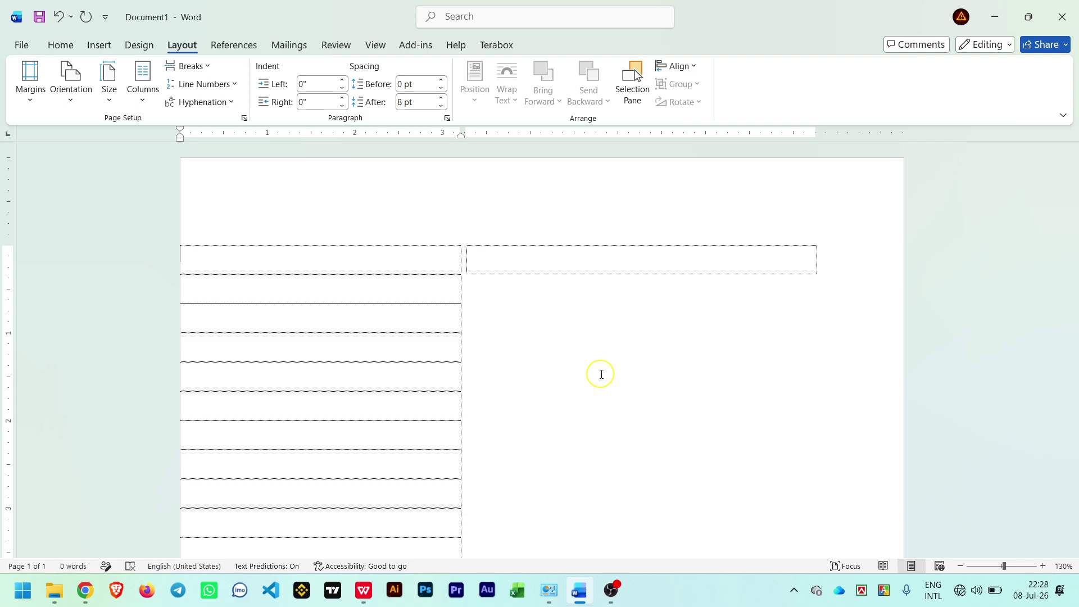
Enter the test text "hhhhhh" at the start of the second column and delete it again.
{"action": "left_click", "coordinate": [401, 264]}
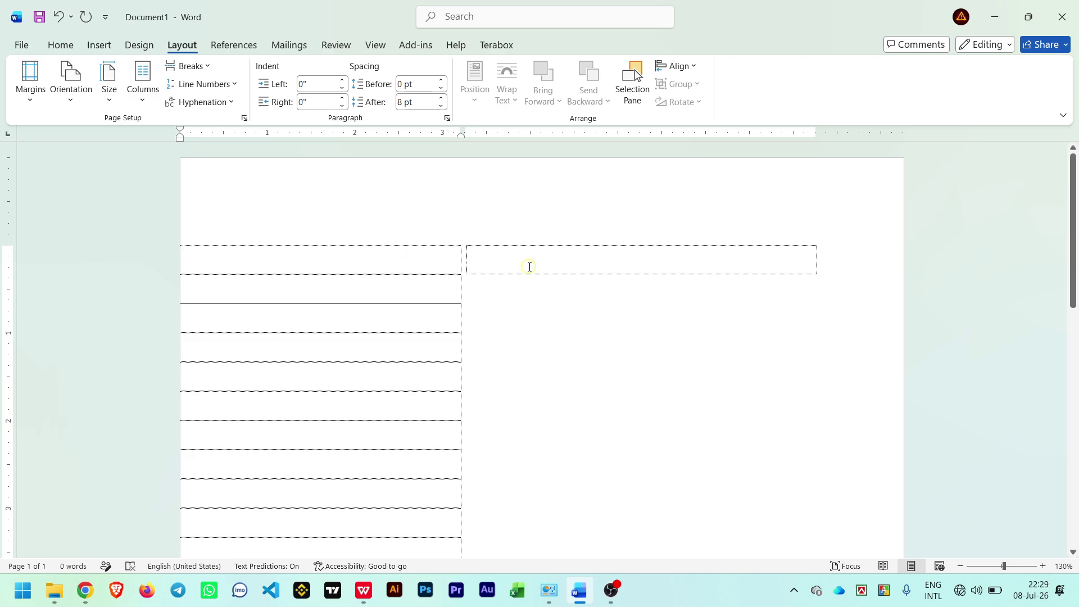
{"action": "left_click", "coordinate": [375, 253]}
{"action": "left_click", "coordinate": [537, 261]}
{"action": "double_click", "coordinate": [568, 262]}
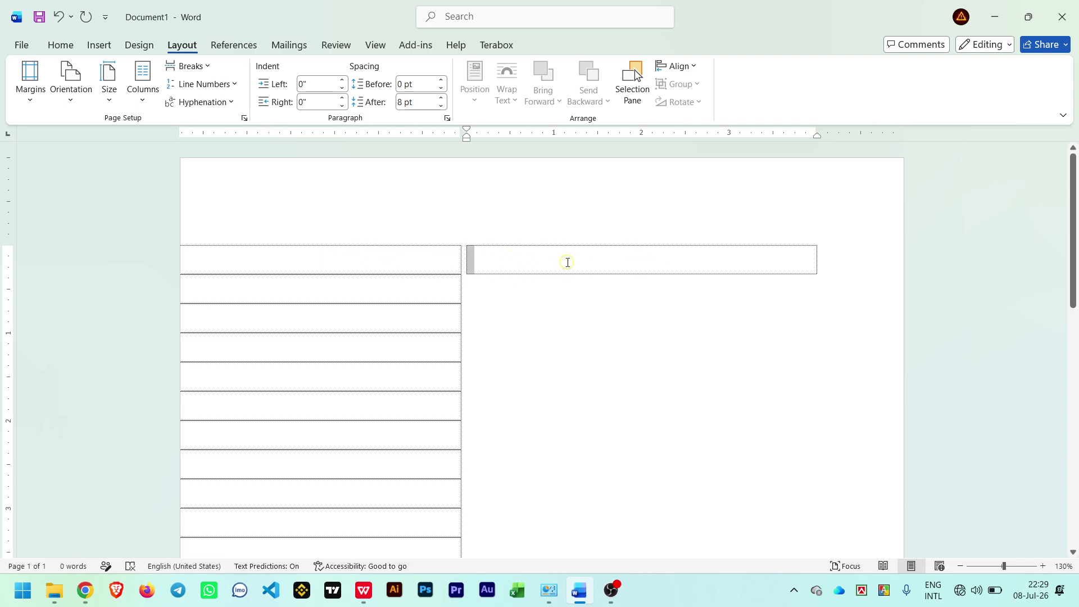
{"action": "double_click", "coordinate": [513, 251]}
{"action": "type", "text": "hhhhhh"}
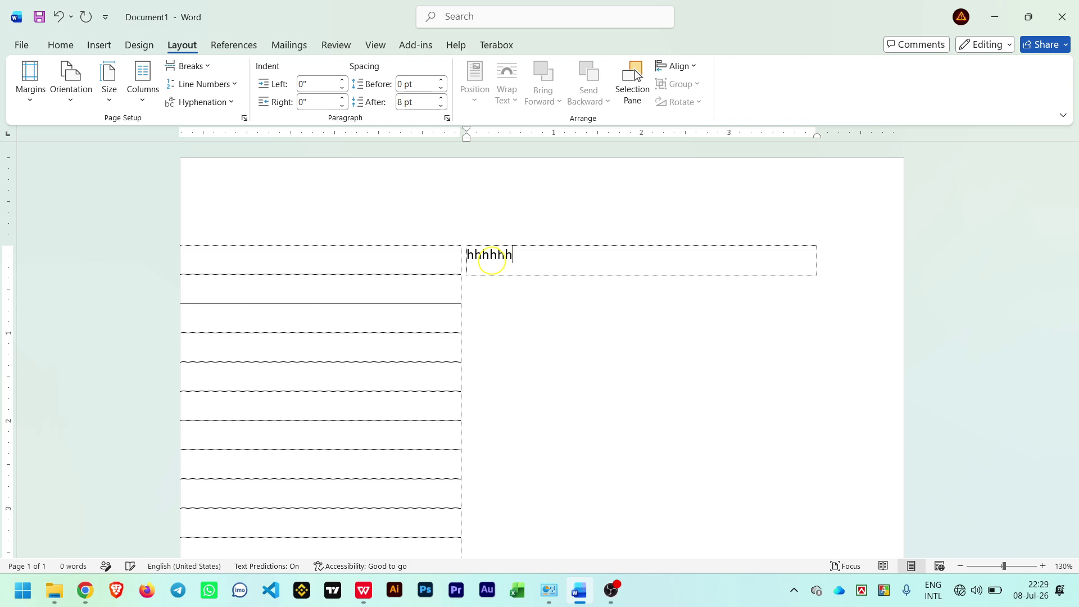
{"action": "key", "text": "BackSpace"}
{"action": "key", "text": "BackSpace"}
{"action": "key", "text": "BackSpace"}
{"action": "key", "text": "BackSpace"}
{"action": "key", "text": "BackSpace"}
{"action": "key", "text": "BackSpace"}
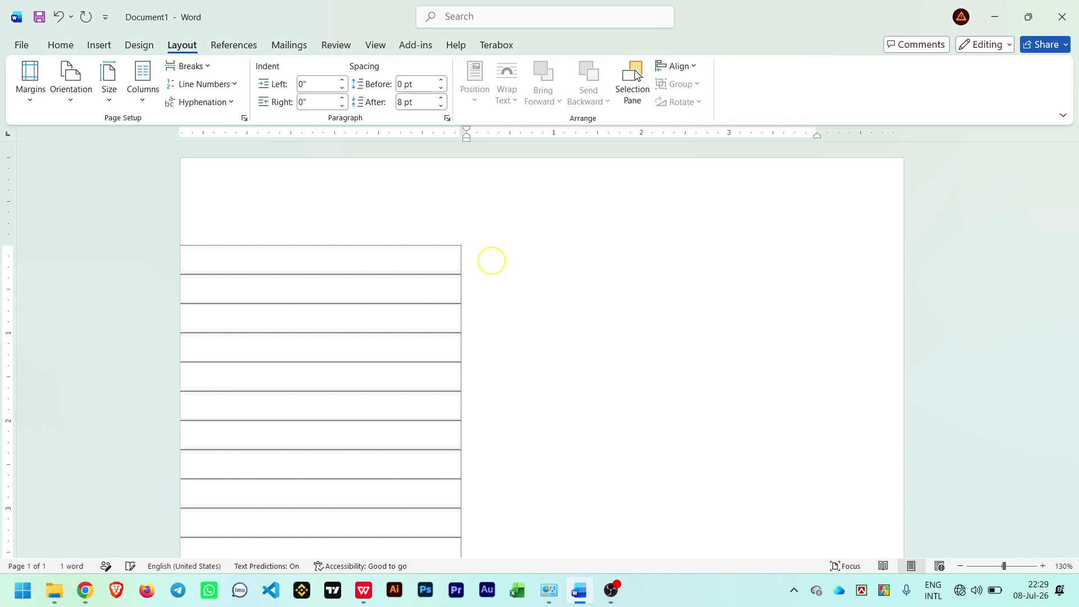
Delete the empty paragraphs until only one remains at the start of the first column.
{"action": "key", "text": "BackSpace"}
{"action": "scroll", "coordinate": [491, 260], "scroll_direction": "up", "scroll_amount": 2}
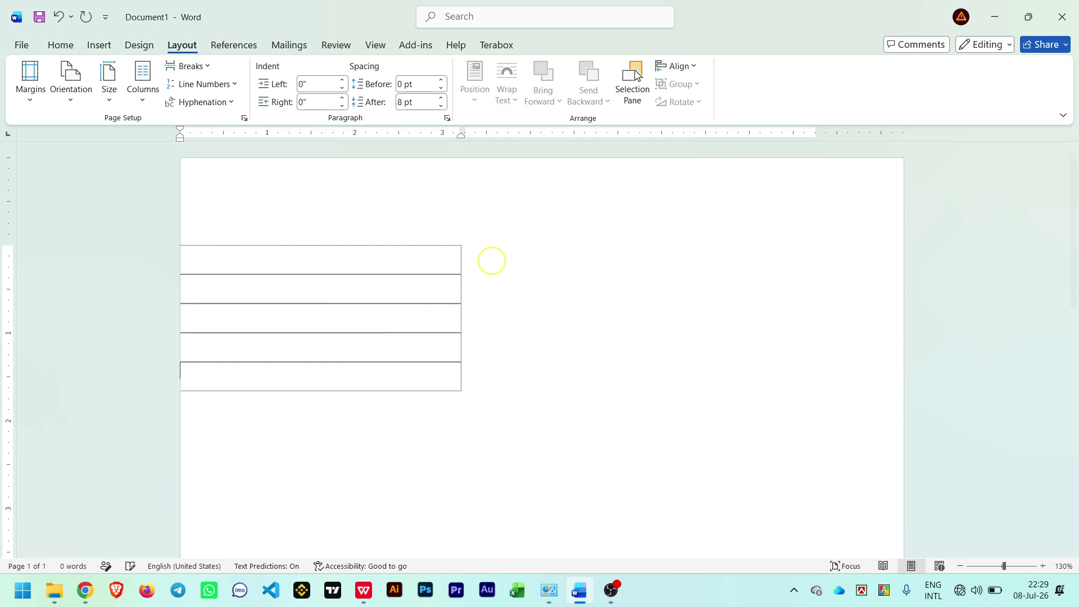
{"action": "key", "text": "BackSpace"}
{"action": "key", "text": "BackSpace"}
{"action": "key", "text": "BackSpace"}
{"action": "key", "text": "BackSpace"}
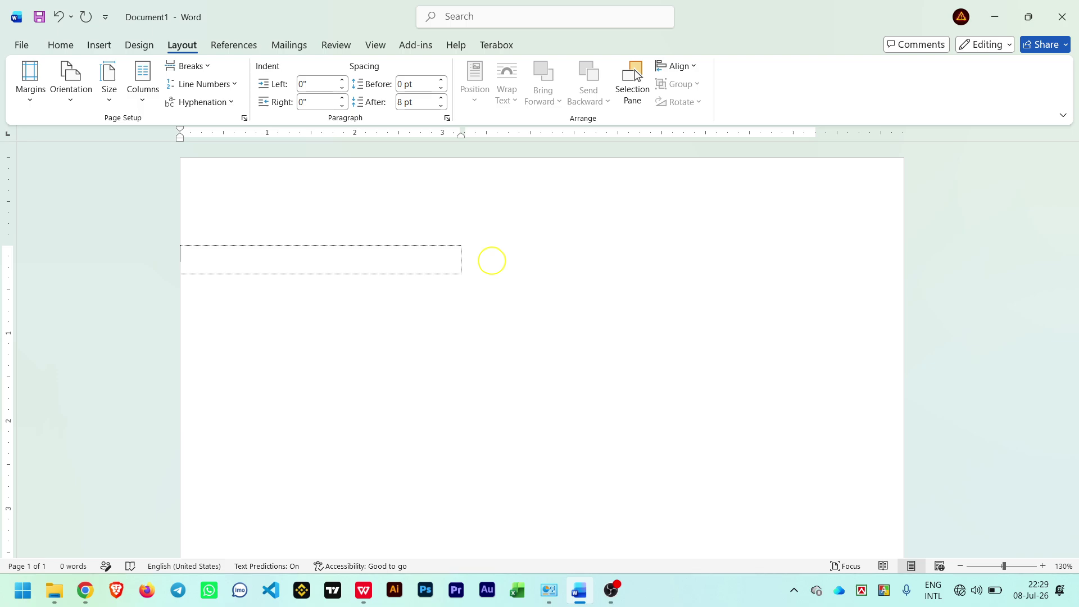
Insert a column break at the start of the first column and put the cursor back in that column.
{"action": "key", "text": "Up"}
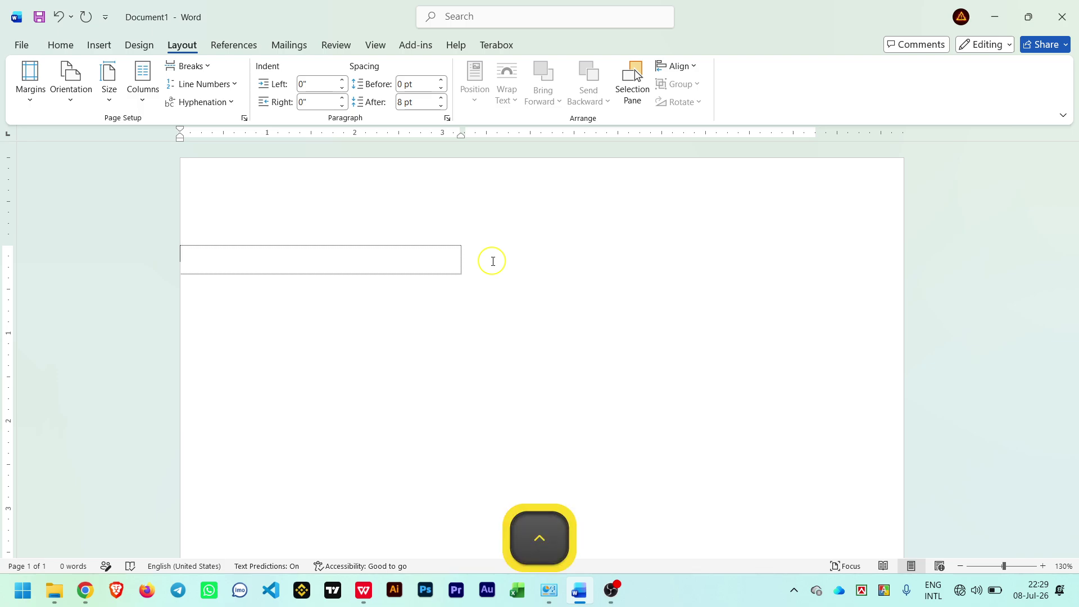
{"action": "key", "text": "shift"}
{"action": "key", "text": "ctrl+shift+Return"}
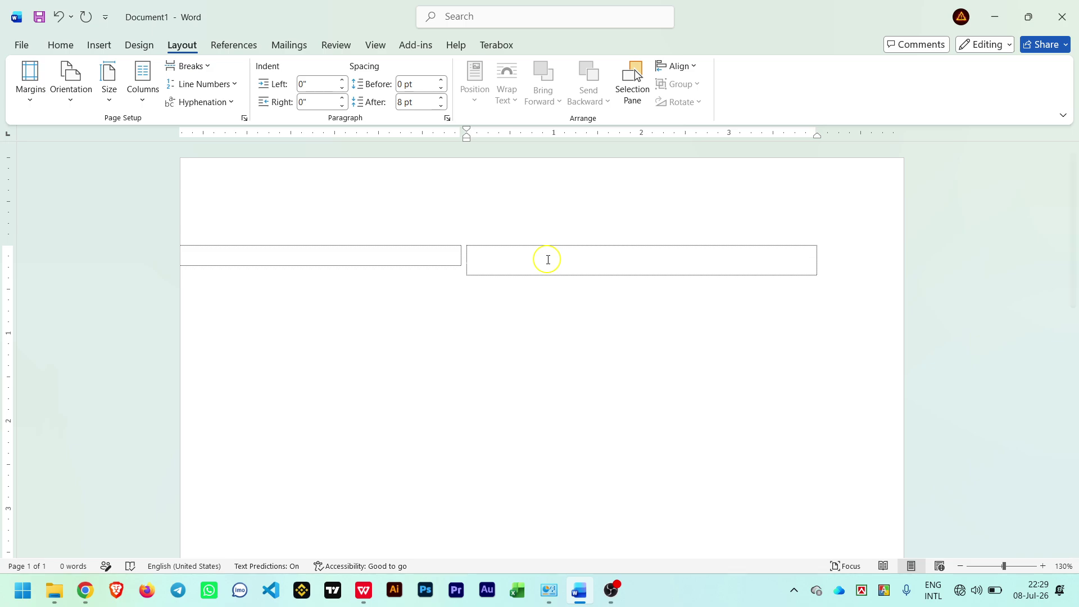
{"action": "left_click", "coordinate": [237, 253]}
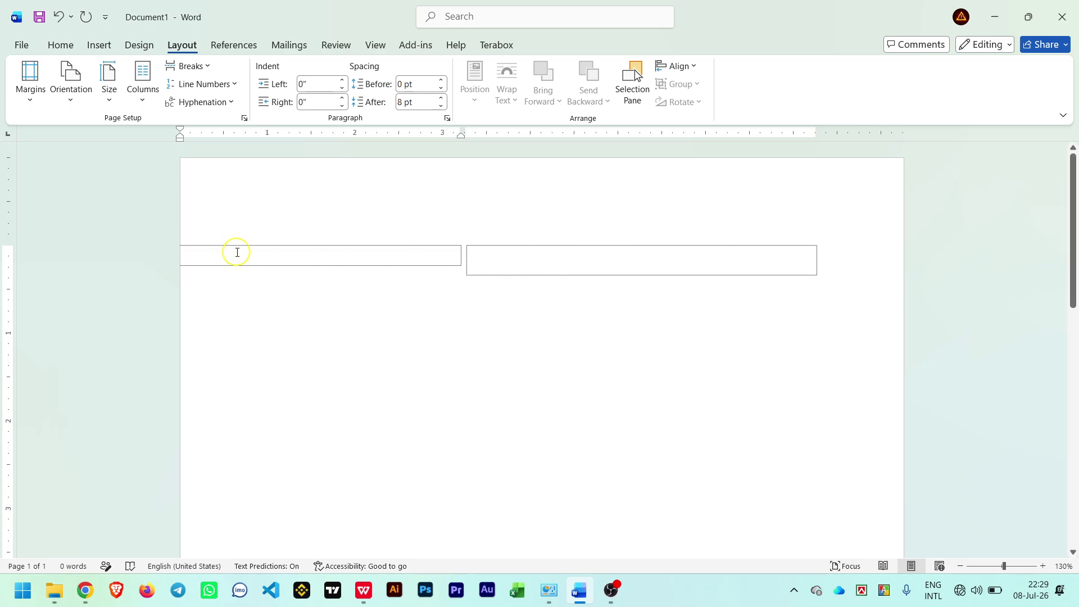
{"action": "left_click", "coordinate": [208, 253]}
{"action": "left_click", "coordinate": [212, 251]}
Hide the ruler and show it again.
{"action": "left_click", "coordinate": [96, 45]}
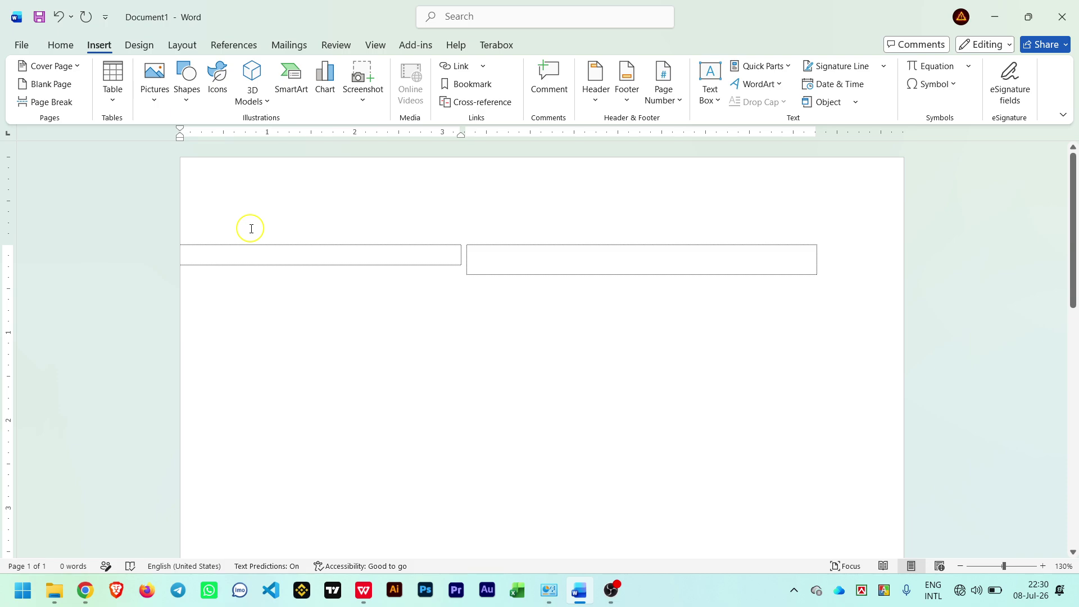
{"action": "left_click", "coordinate": [64, 45]}
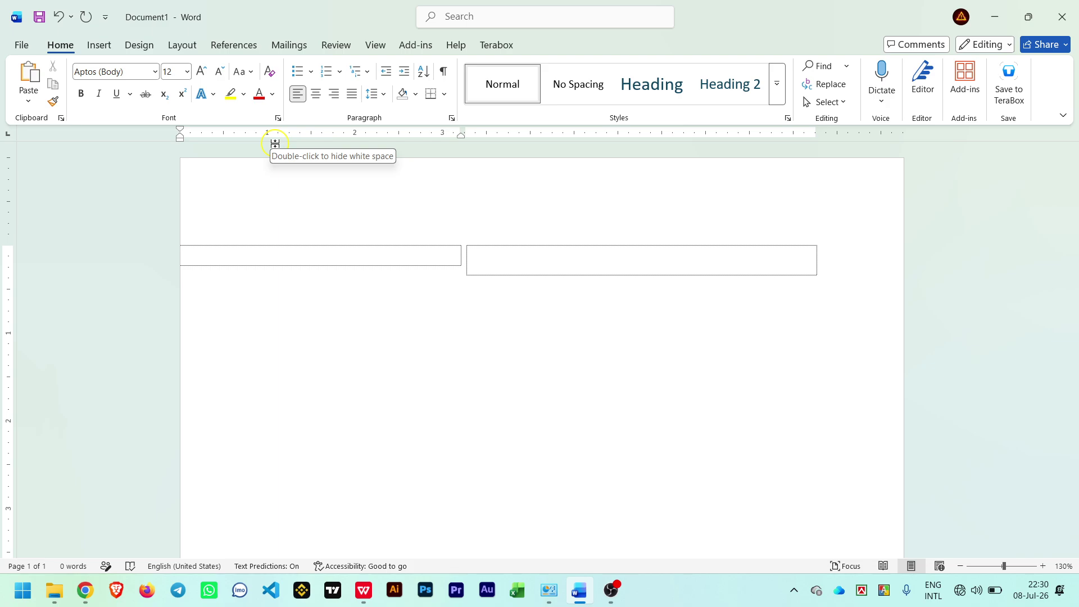
{"action": "left_click", "coordinate": [374, 46]}
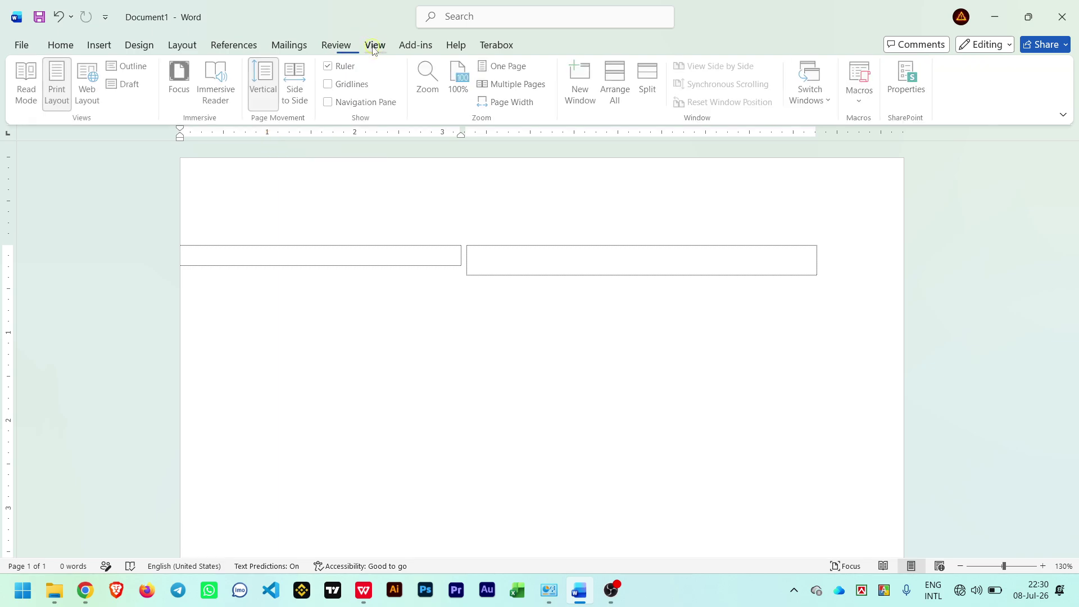
{"action": "left_click", "coordinate": [330, 67]}
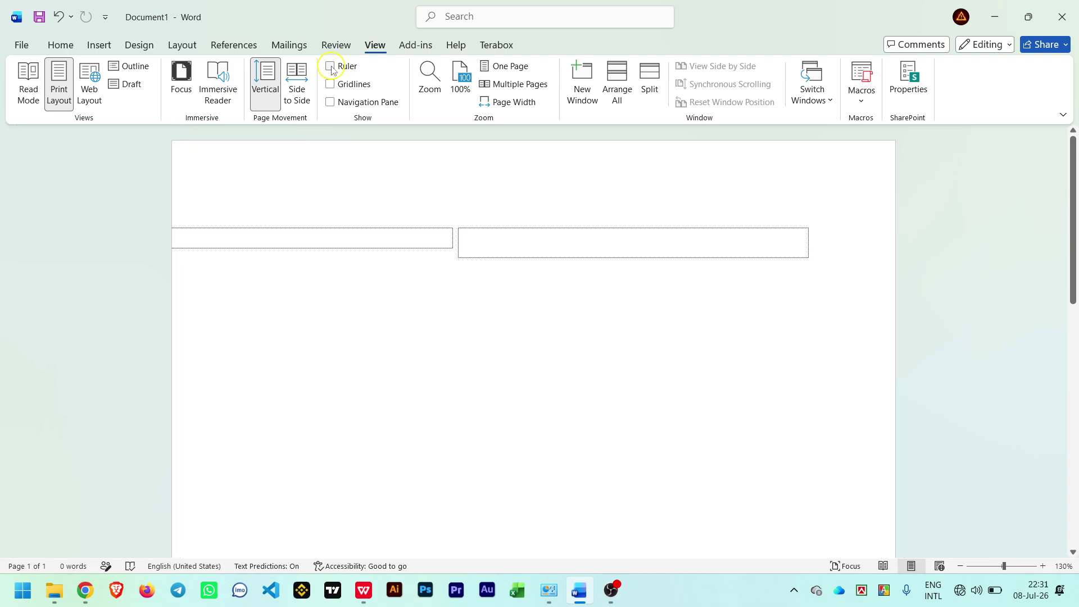
{"action": "left_click", "coordinate": [331, 67]}
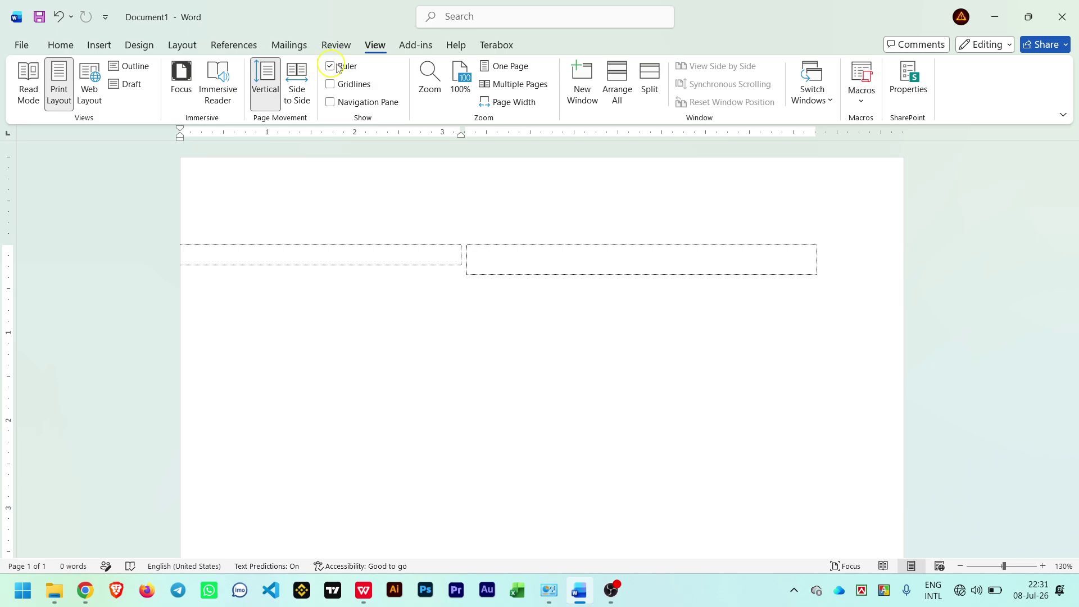
{"action": "left_click", "coordinate": [56, 45]}
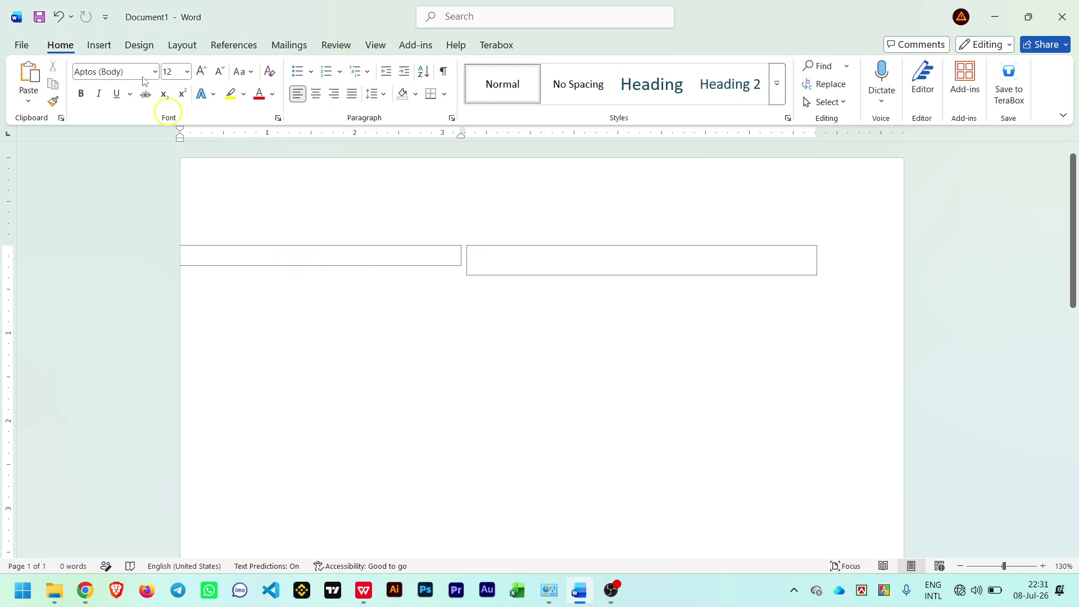
Insert a 1" by 1" rectangle at the start of the first column and set its height to 10.86".
{"action": "left_click", "coordinate": [100, 45]}
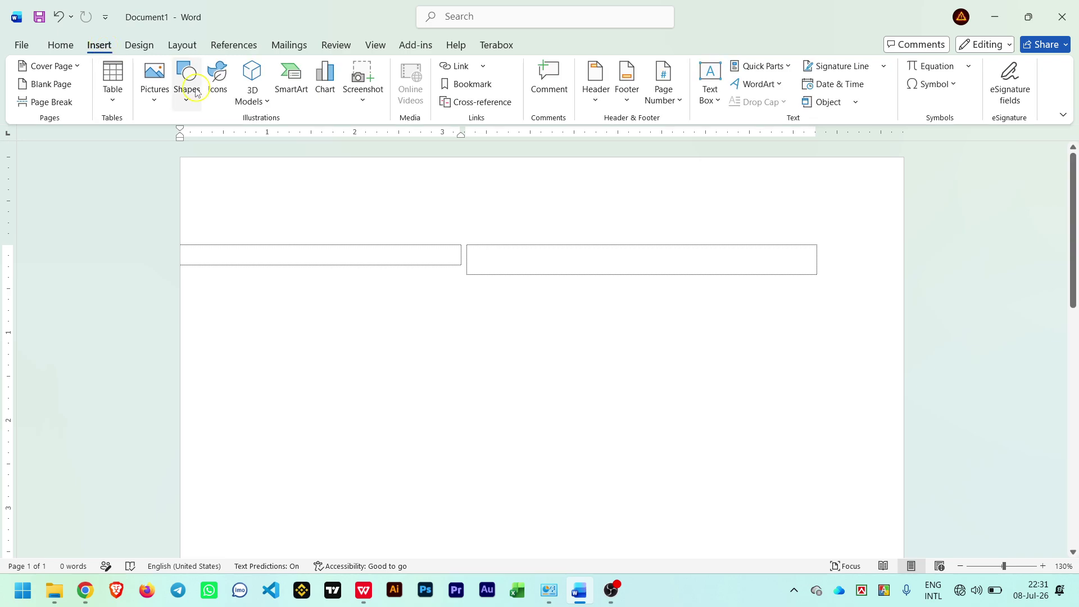
{"action": "left_click", "coordinate": [189, 92]}
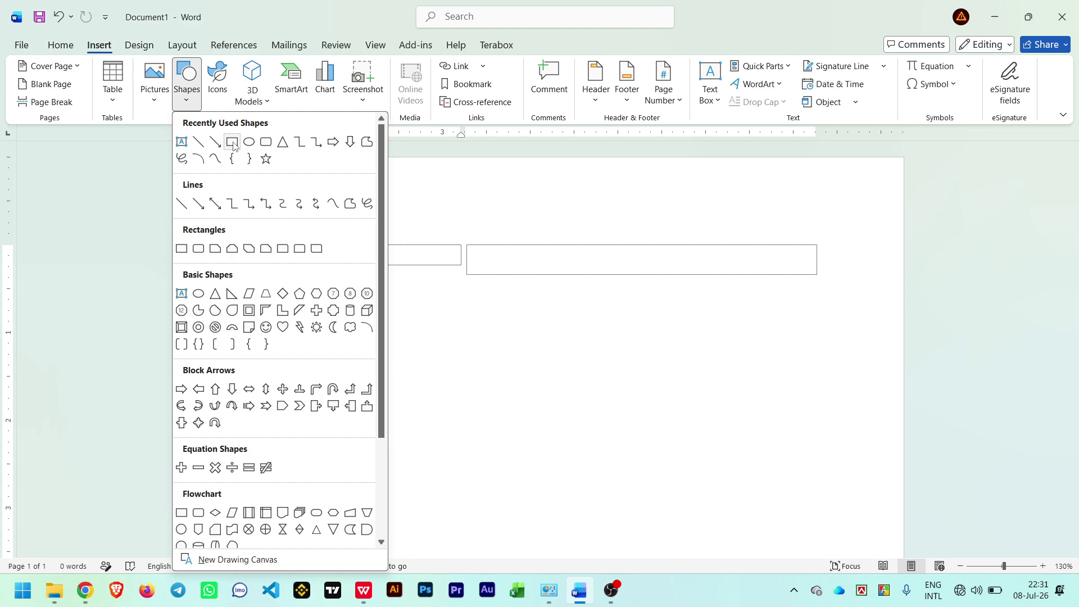
{"action": "left_click", "coordinate": [234, 144]}
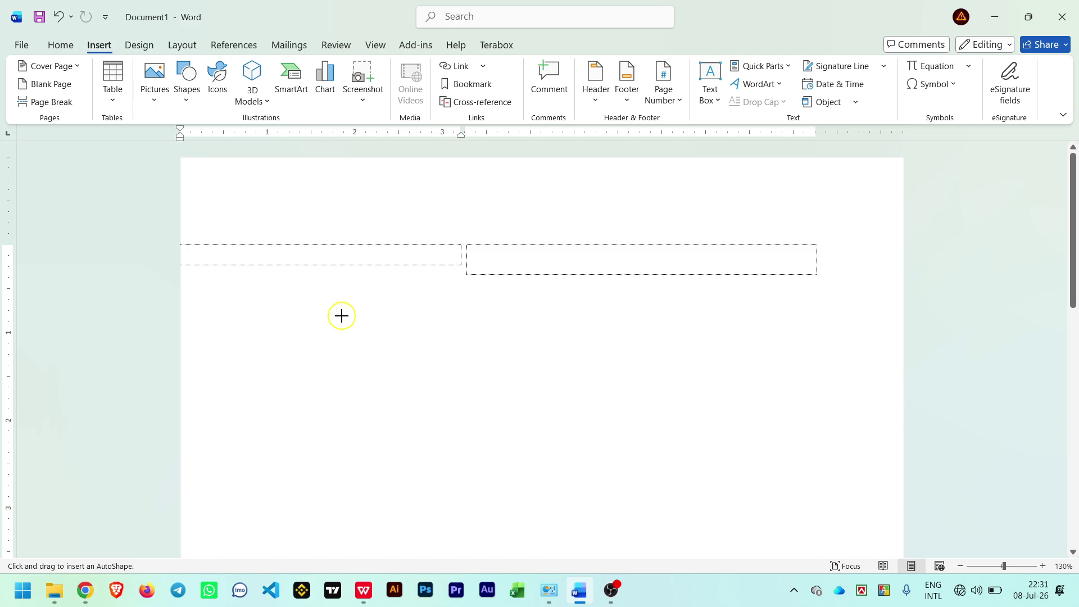
{"action": "left_click", "coordinate": [213, 250]}
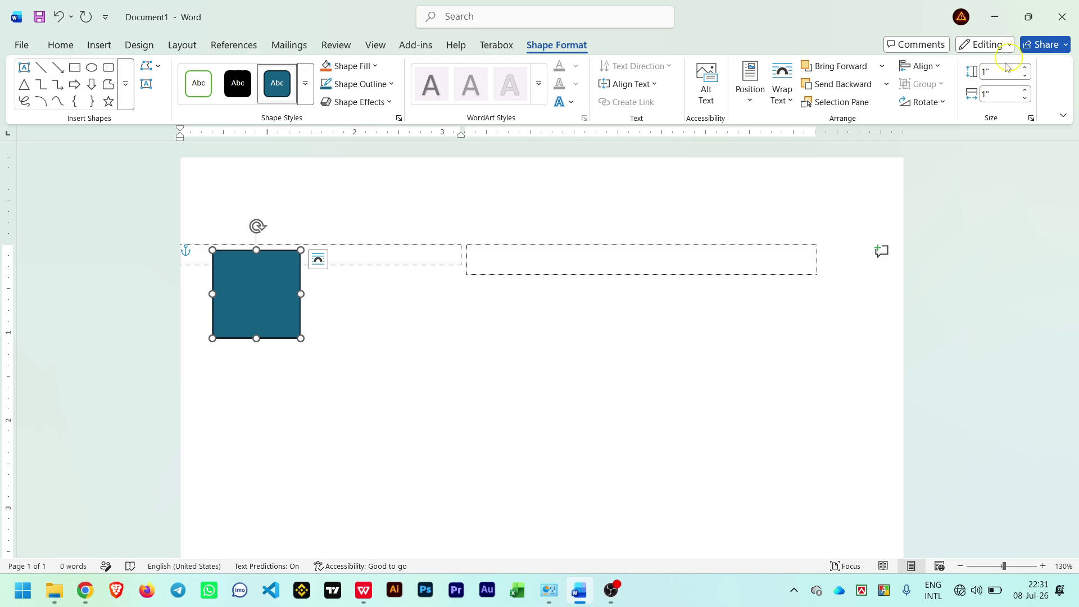
{"action": "left_click", "coordinate": [1000, 70]}
{"action": "type", "text": "10.86"}
{"action": "left_click", "coordinate": [1007, 94]}
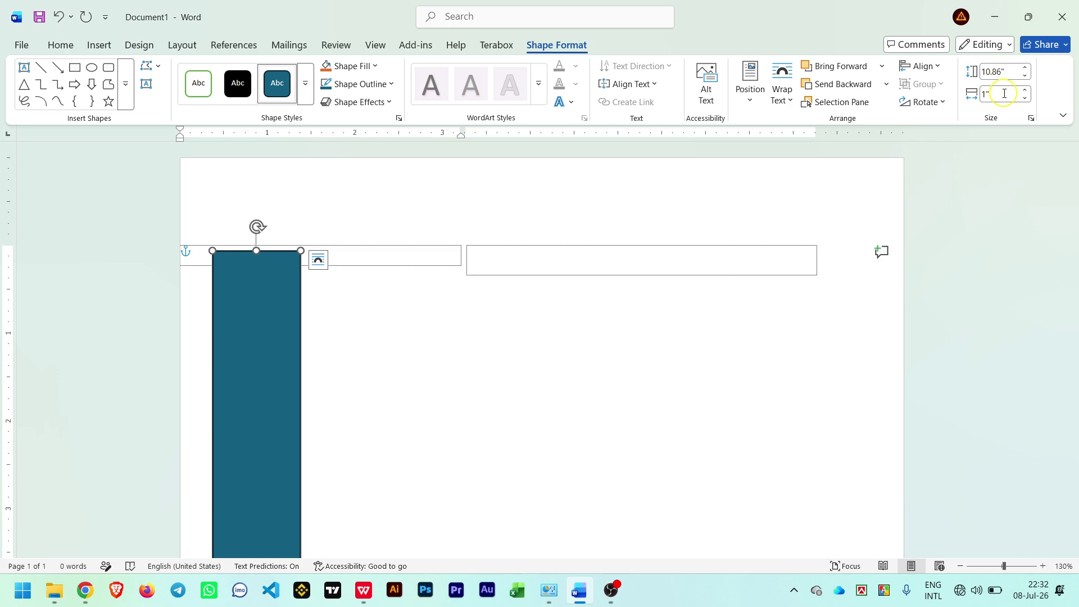
Try the Lock aspect ratio option in the rectangle's size settings and leave it off.
{"action": "left_click", "coordinate": [1031, 119]}
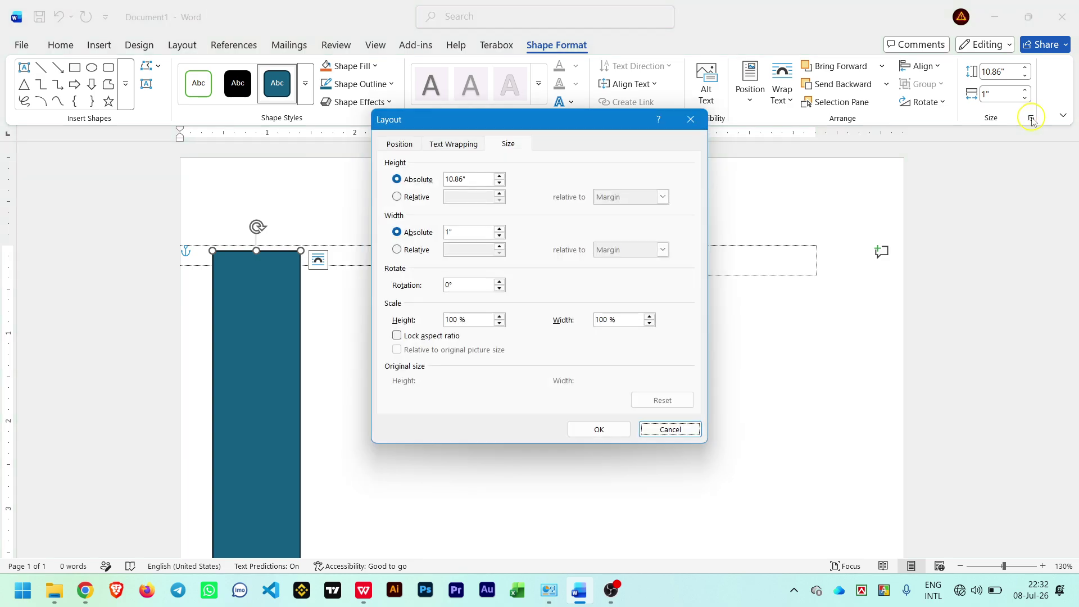
{"action": "left_click", "coordinate": [397, 336]}
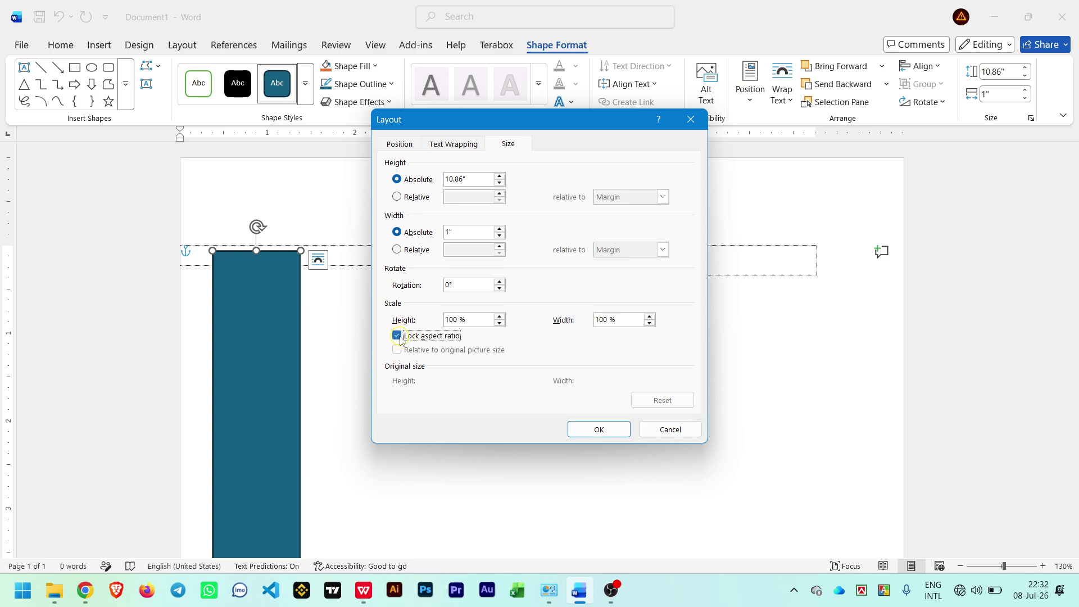
{"action": "left_click", "coordinate": [397, 336]}
{"action": "left_click", "coordinate": [397, 336]}
{"action": "left_click", "coordinate": [400, 338]}
{"action": "left_click", "coordinate": [400, 337]}
{"action": "left_click", "coordinate": [400, 338]}
{"action": "left_click", "coordinate": [399, 338]}
{"action": "left_click", "coordinate": [400, 338]}
{"action": "left_click", "coordinate": [397, 336]}
{"action": "left_click", "coordinate": [398, 336]}
{"action": "left_click", "coordinate": [612, 434]}
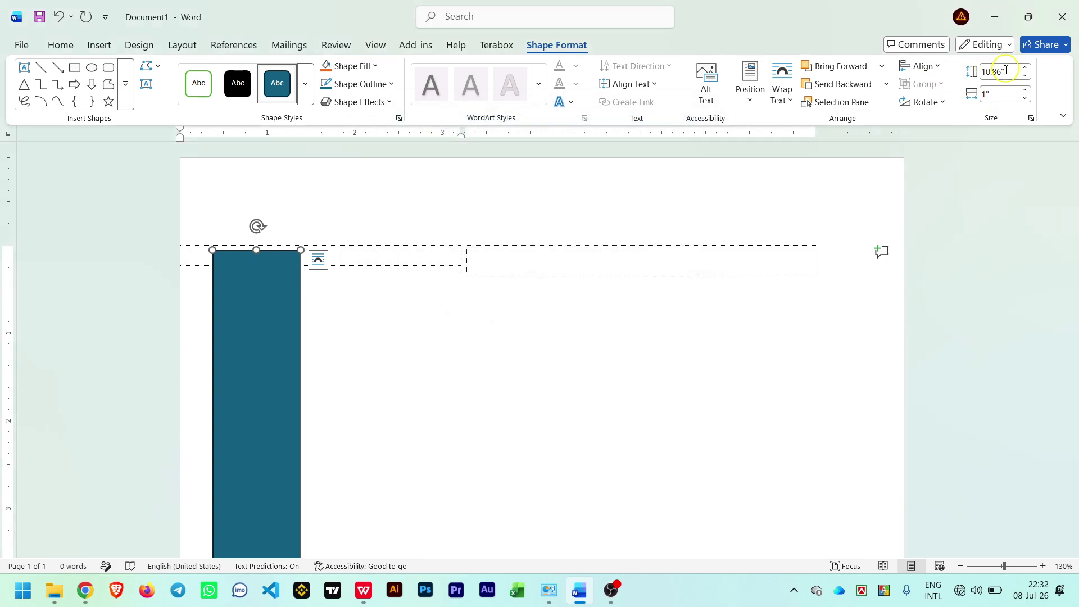
Set the rectangle's width to 3.21" and move it up into the page's upper margin.
{"action": "double_click", "coordinate": [992, 95]}
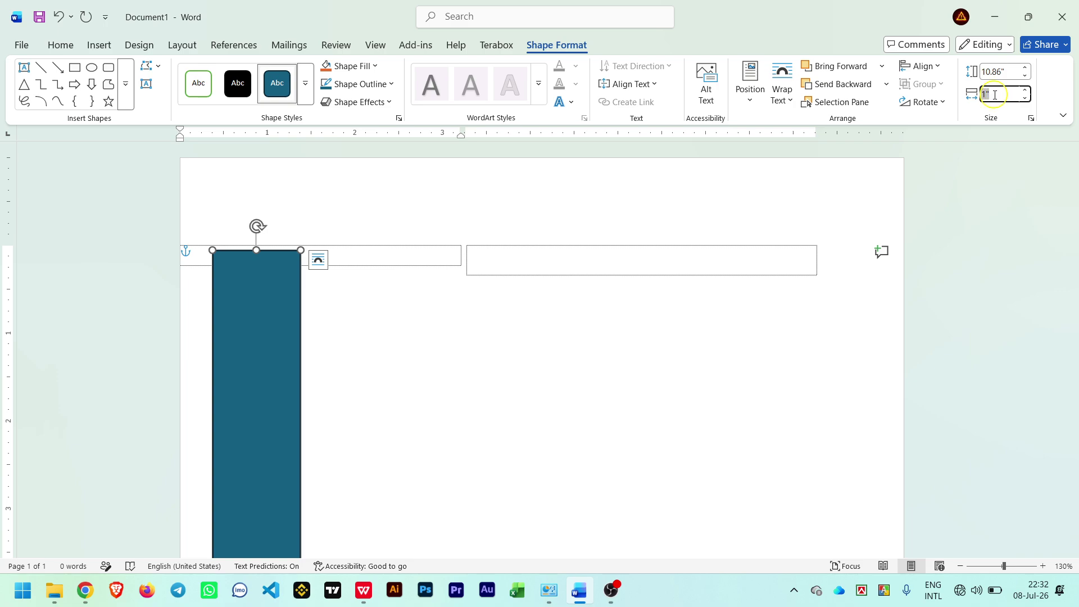
{"action": "type", "text": "3.21"}
{"action": "key", "text": "Return"}
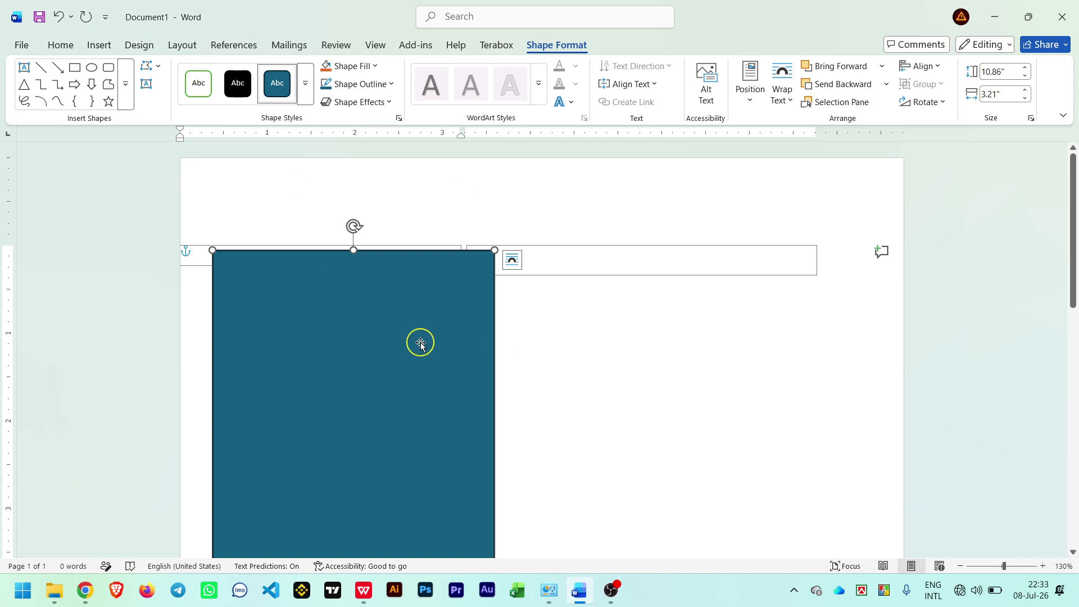
{"action": "left_click_drag", "start_coordinate": [421, 343], "coordinate": [416, 280]}
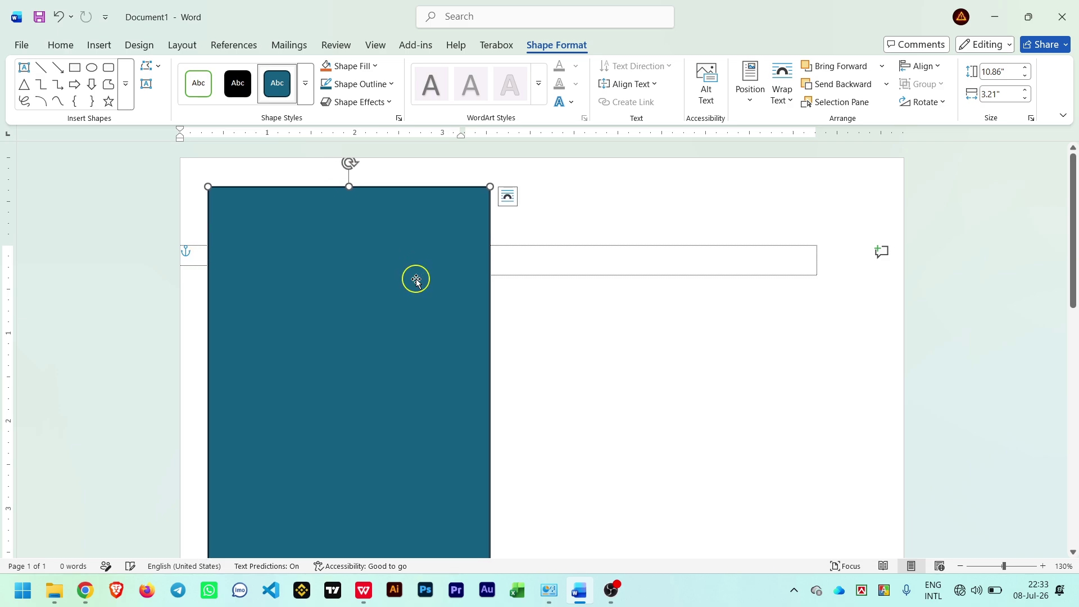
Remove the outline from the rectangle.
{"action": "left_click", "coordinate": [361, 67]}
{"action": "left_click", "coordinate": [361, 68]}
{"action": "left_click", "coordinate": [358, 86]}
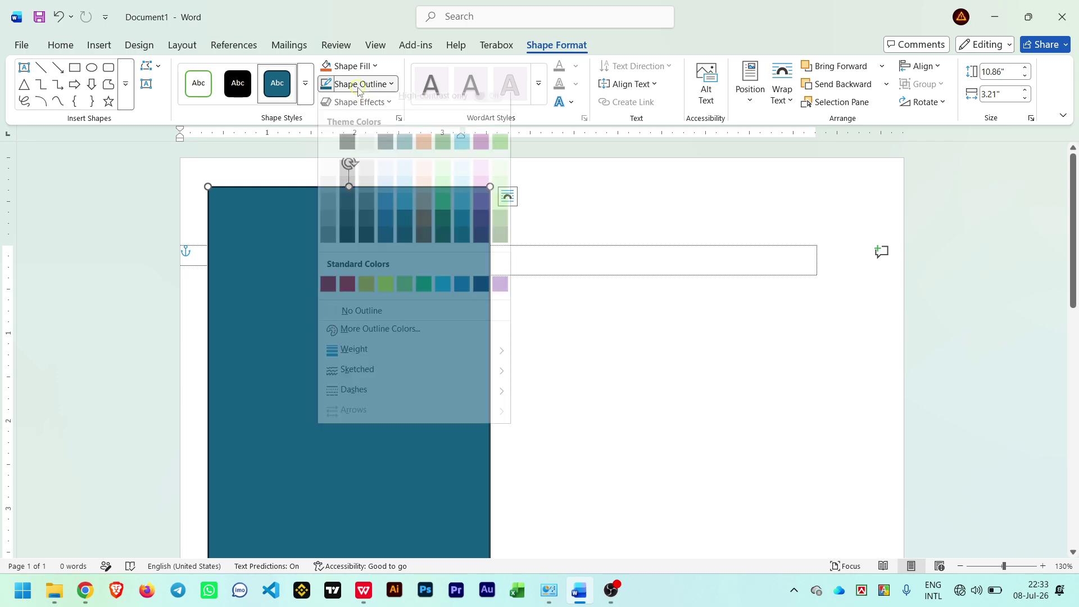
{"action": "left_click", "coordinate": [366, 326]}
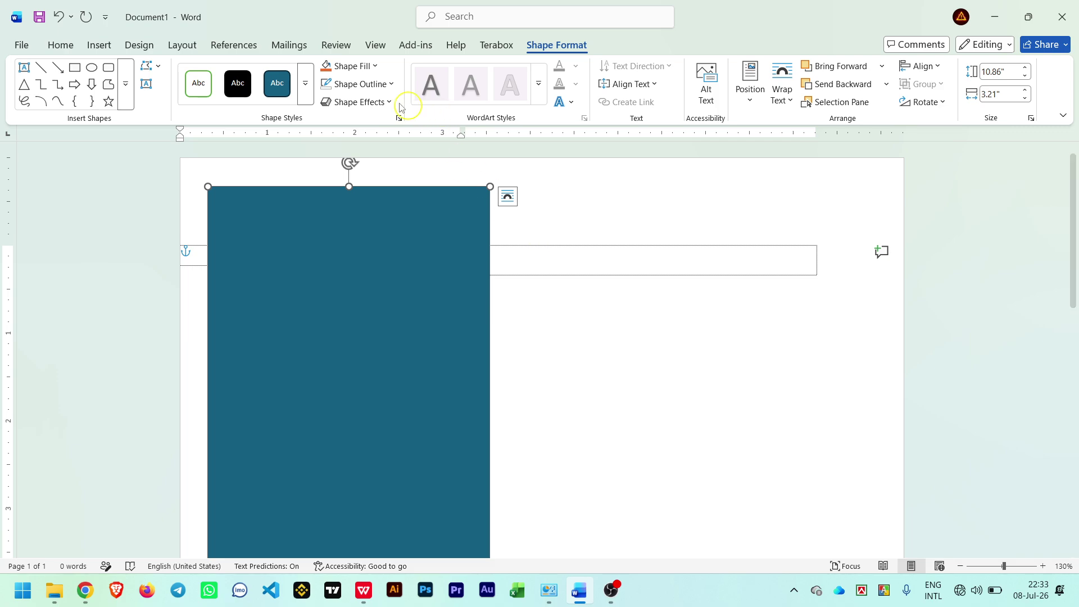
Fill the rectangle with the custom colour hex #ebf5d7 and check how far it reaches down the page.
{"action": "left_click", "coordinate": [371, 69]}
{"action": "left_click", "coordinate": [371, 68]}
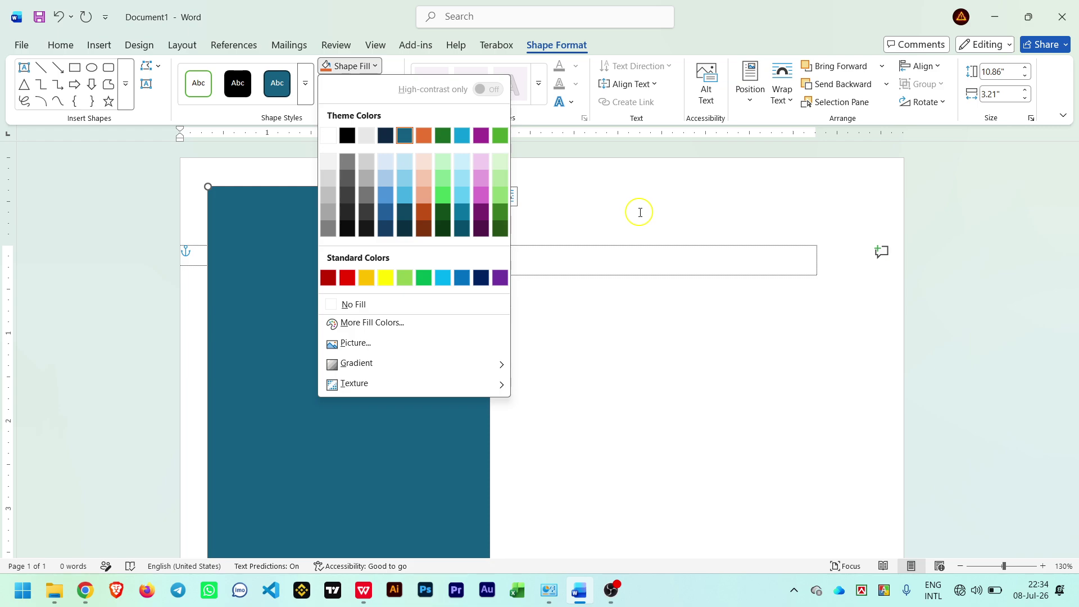
{"action": "left_click", "coordinate": [397, 323]}
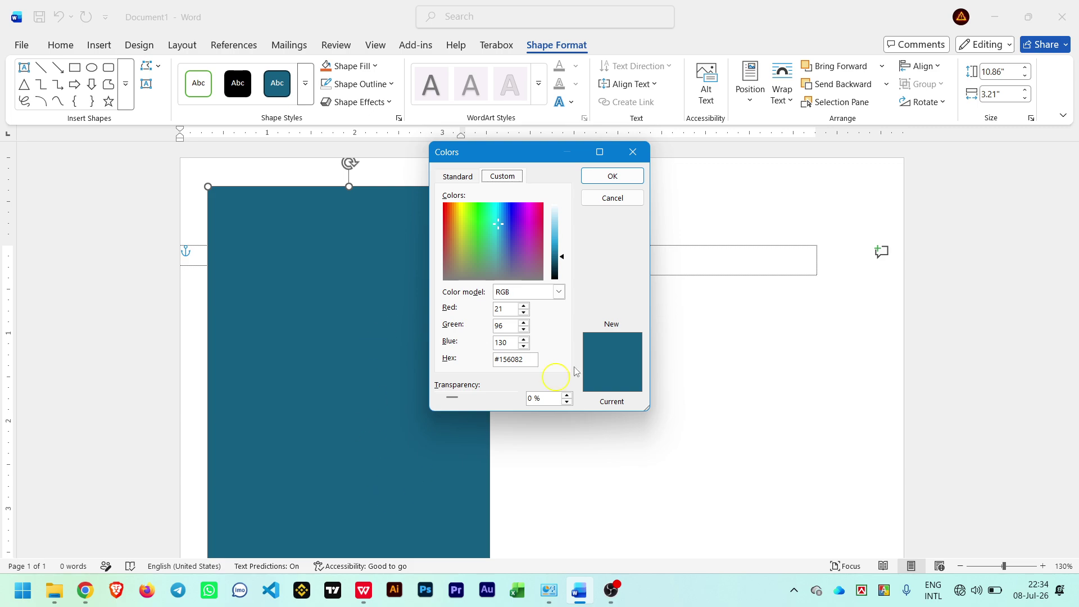
{"action": "left_click_drag", "start_coordinate": [528, 358], "coordinate": [500, 360]}
{"action": "type", "text": "r"}
{"action": "key", "text": "BackSpace"}
{"action": "key", "text": "BackSpace"}
{"action": "type", "text": "c7"}
{"action": "left_click", "coordinate": [503, 359]}
{"action": "key", "text": "BackSpace"}
{"action": "type", "text": "ebf5d7"}
{"action": "left_click", "coordinate": [609, 177]}
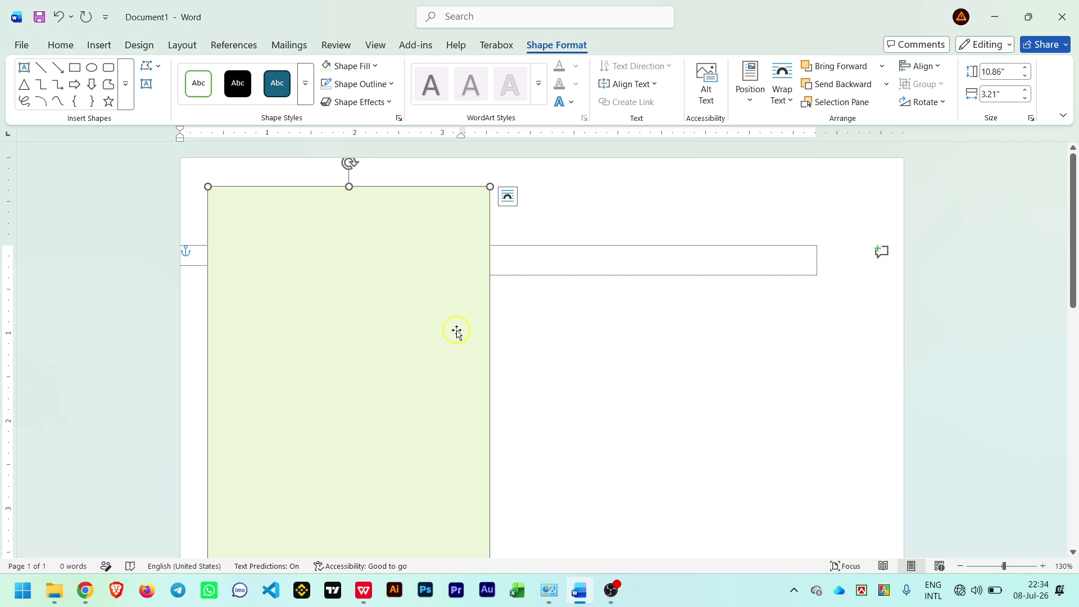
{"action": "scroll", "coordinate": [435, 337], "scroll_direction": "down", "scroll_amount": 10}
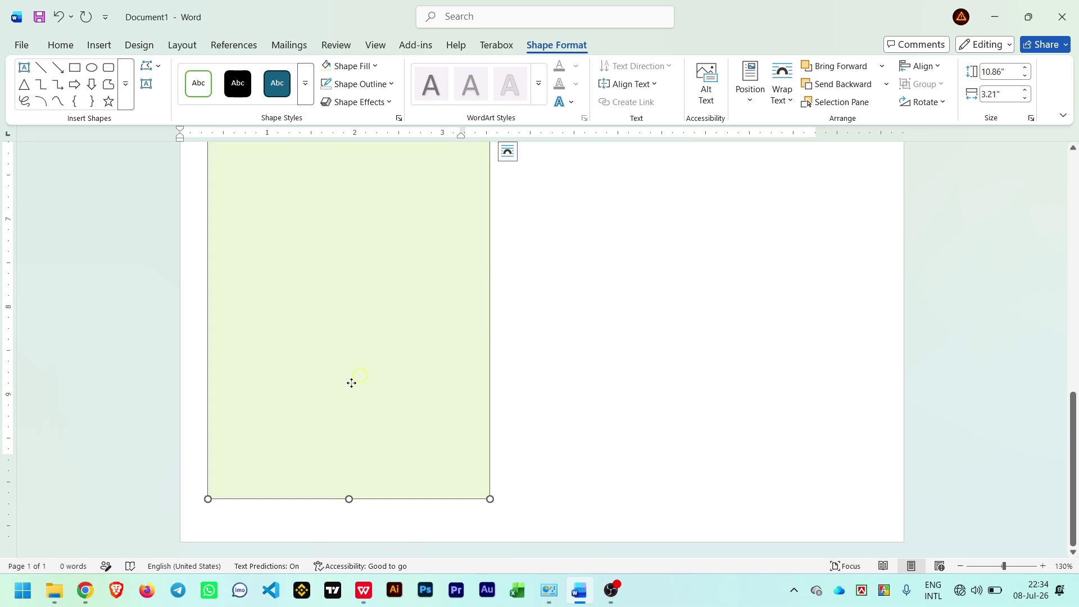
Set the green rectangle's text wrapping to Behind Text so it sits behind the two-column table.
{"action": "left_click_drag", "start_coordinate": [352, 381], "coordinate": [344, 412]}
{"action": "scroll", "coordinate": [344, 412], "scroll_direction": "up", "scroll_amount": 8}
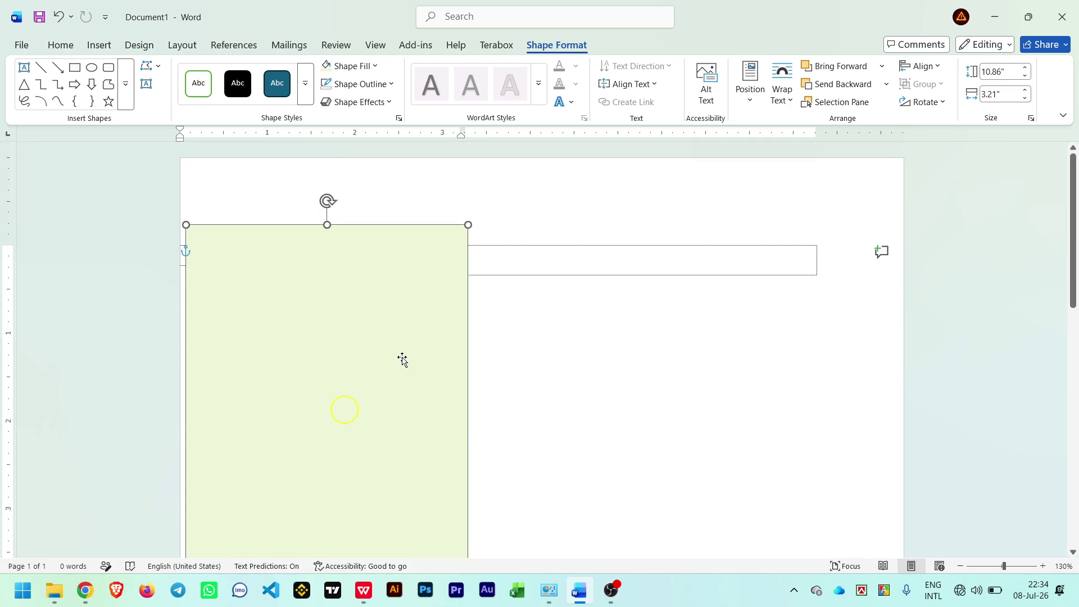
{"action": "left_click", "coordinate": [526, 340]}
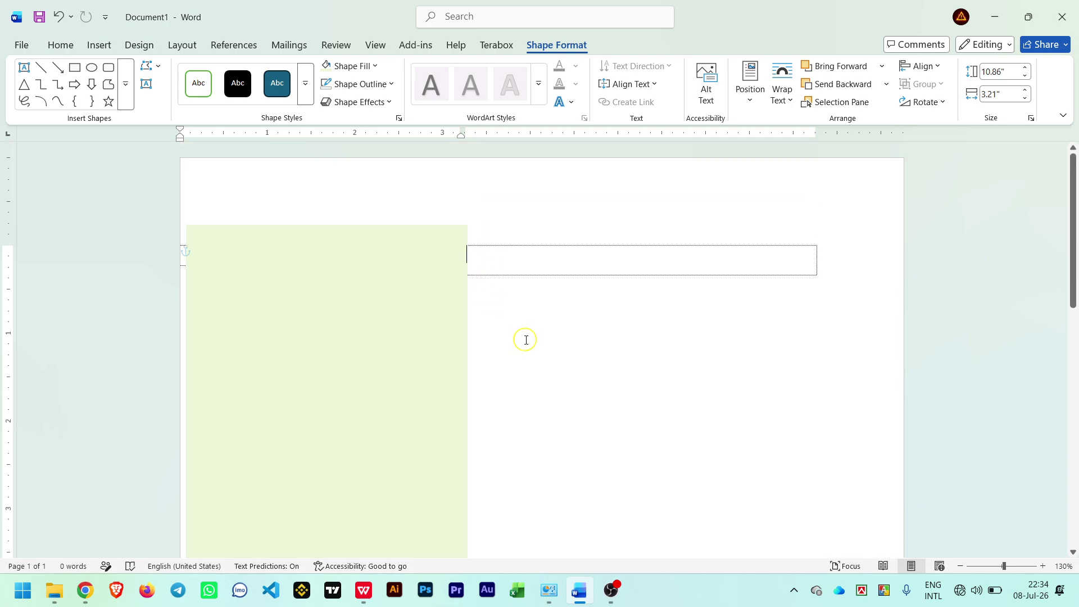
{"action": "left_click", "coordinate": [403, 348]}
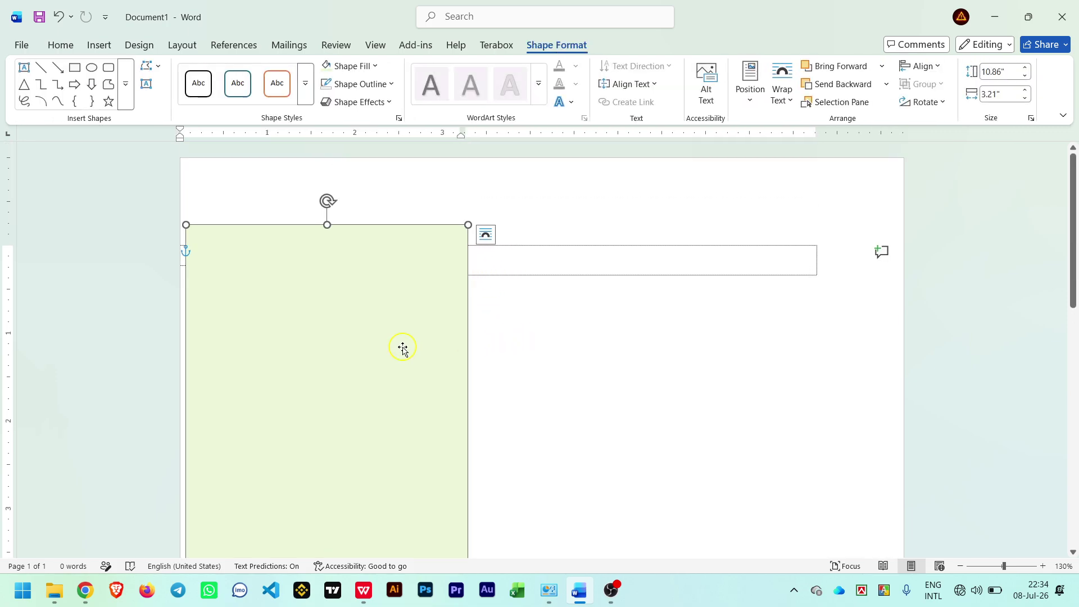
{"action": "left_click", "coordinate": [486, 236]}
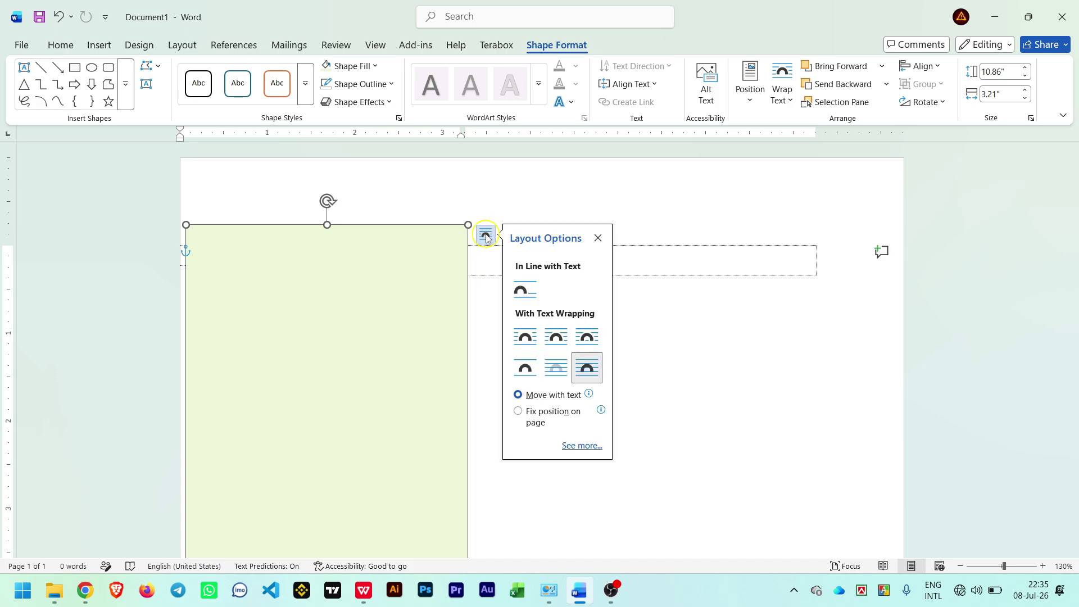
{"action": "left_click", "coordinate": [559, 376]}
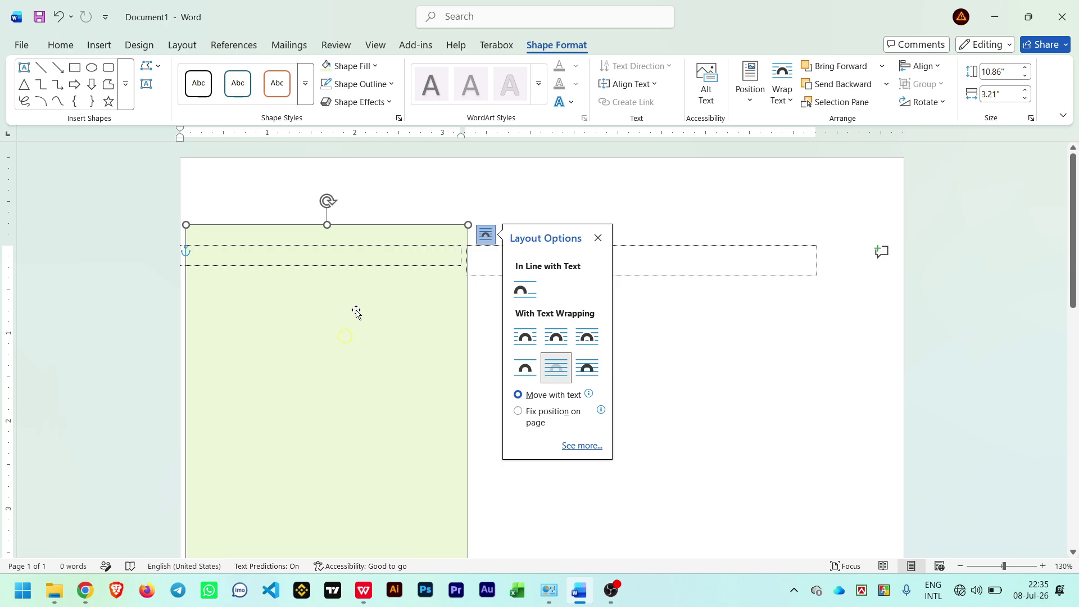
Try repositioning the green rectangle by hand, comparing its fit at the page's upper and lower edges.
{"action": "left_click_drag", "start_coordinate": [356, 313], "coordinate": [335, 298]}
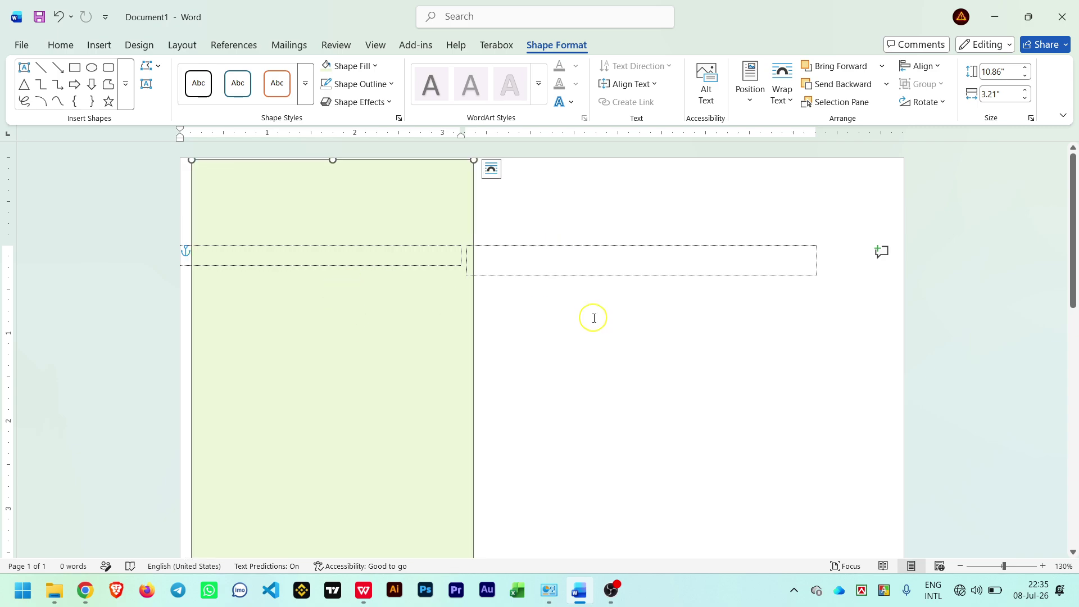
{"action": "scroll", "coordinate": [594, 318], "scroll_direction": "down", "scroll_amount": 10}
{"action": "scroll", "coordinate": [594, 318], "scroll_direction": "up", "scroll_amount": 10}
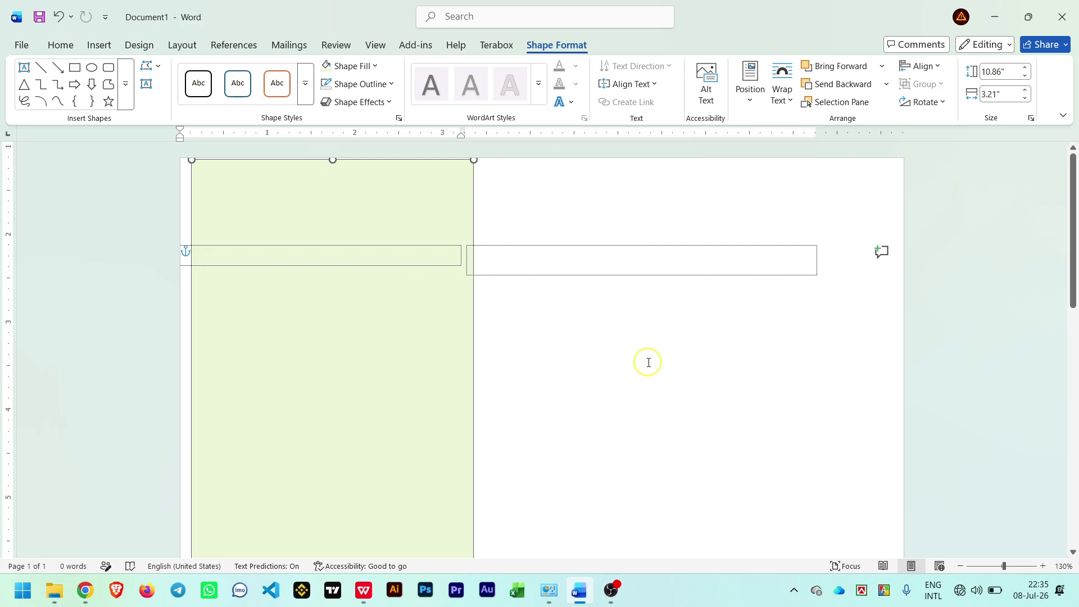
{"action": "scroll", "coordinate": [618, 371], "scroll_direction": "down", "scroll_amount": 10}
{"action": "left_click_drag", "start_coordinate": [290, 428], "coordinate": [305, 454]}
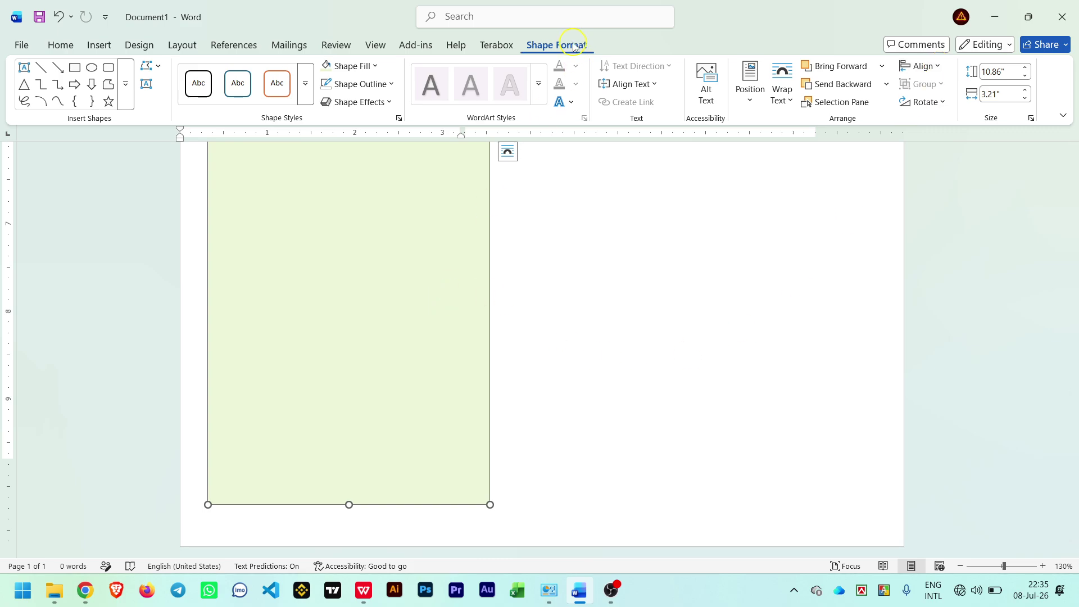
Align the green rectangle to the left and bottom page margins.
{"action": "left_click", "coordinate": [930, 67]}
{"action": "left_click", "coordinate": [930, 67]}
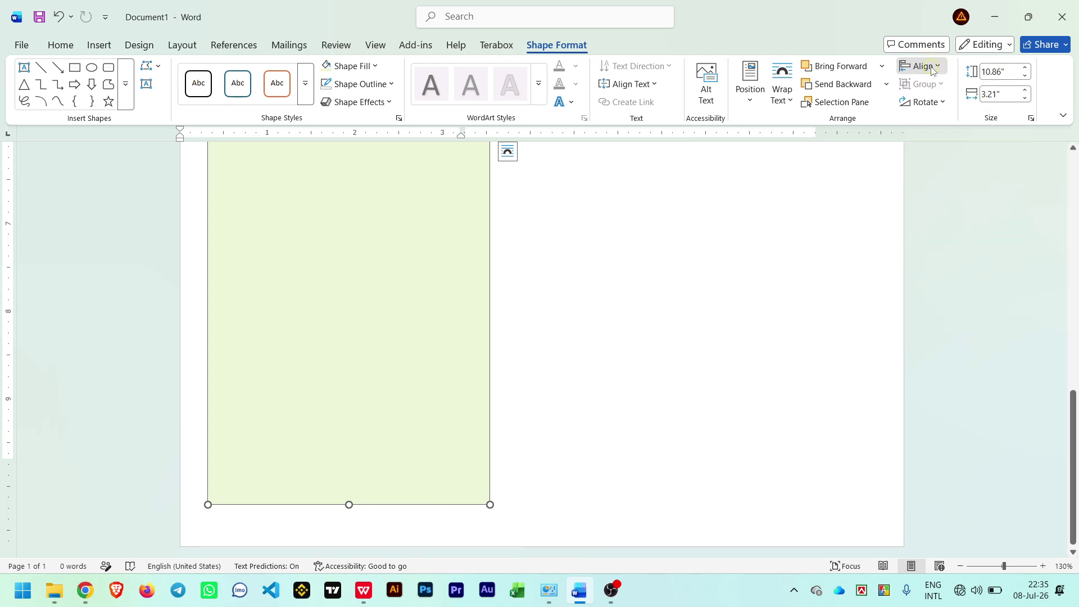
{"action": "left_click", "coordinate": [930, 67]}
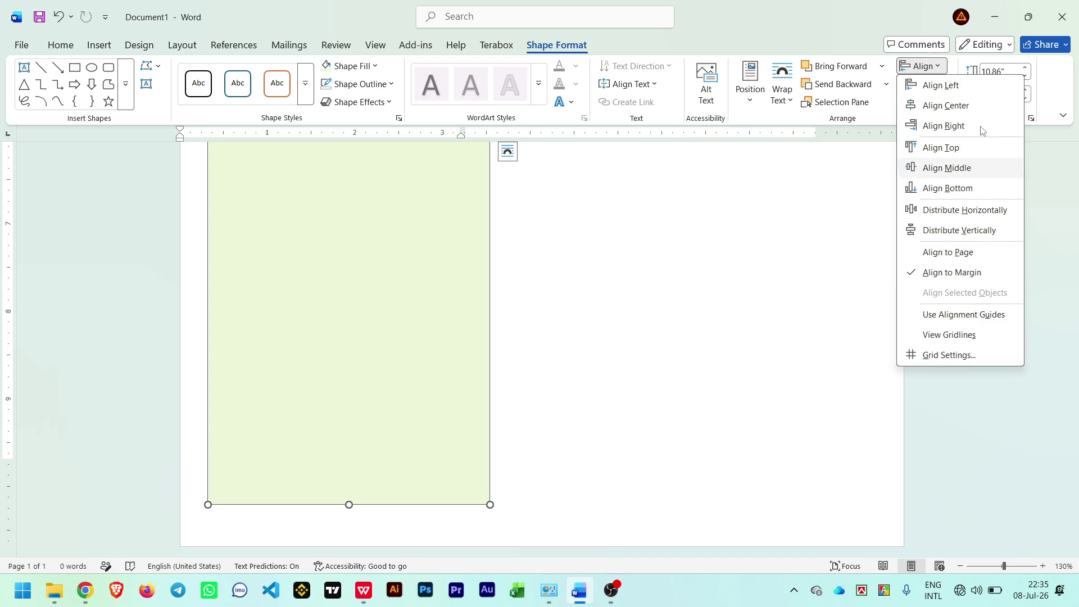
{"action": "left_click", "coordinate": [941, 85]}
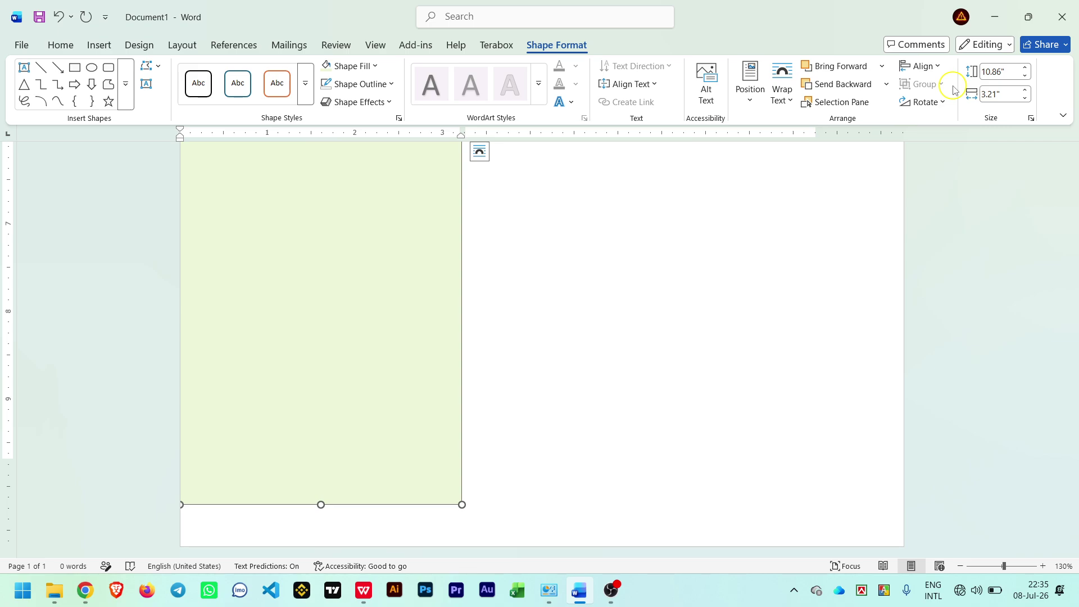
{"action": "left_click", "coordinate": [932, 68]}
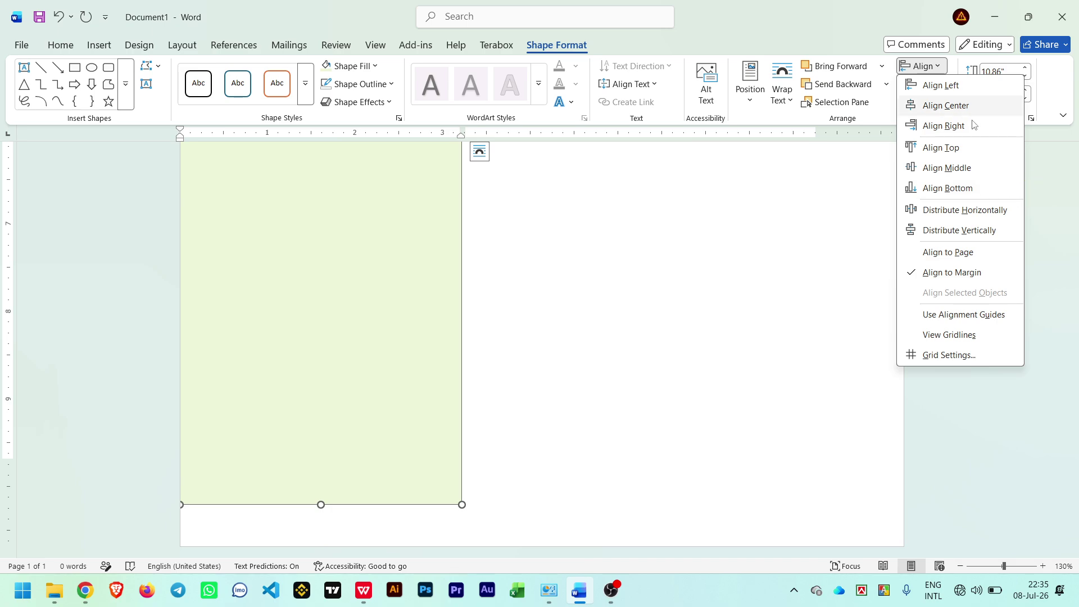
{"action": "left_click", "coordinate": [968, 191]}
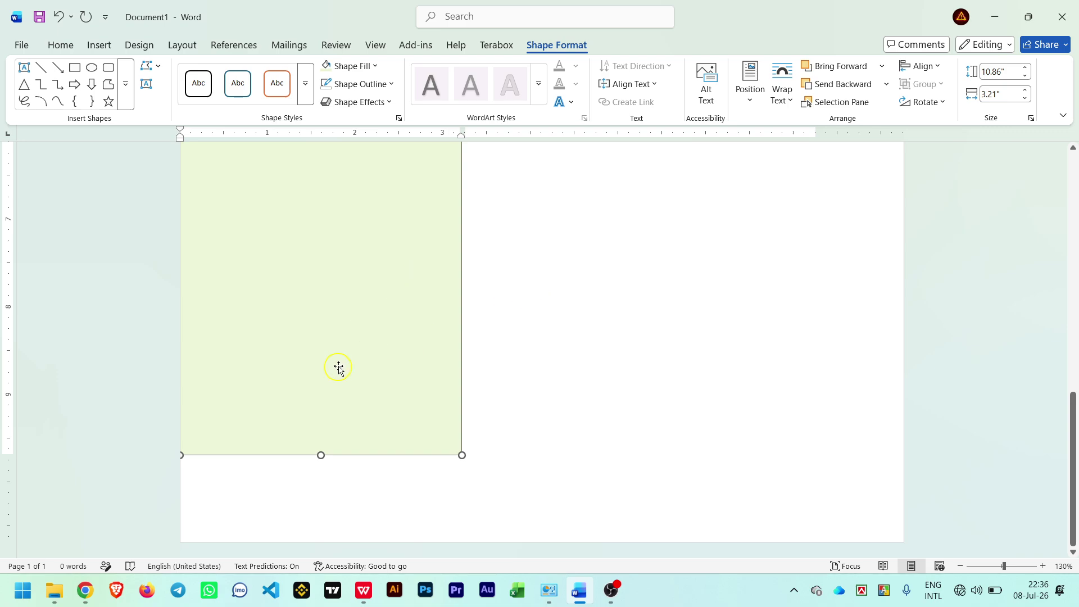
Move the green rectangle down until it reaches the page's lower edge, and check its upper end.
{"action": "left_click_drag", "start_coordinate": [346, 363], "coordinate": [335, 450]}
{"action": "scroll", "coordinate": [677, 348], "scroll_direction": "up", "scroll_amount": 1}
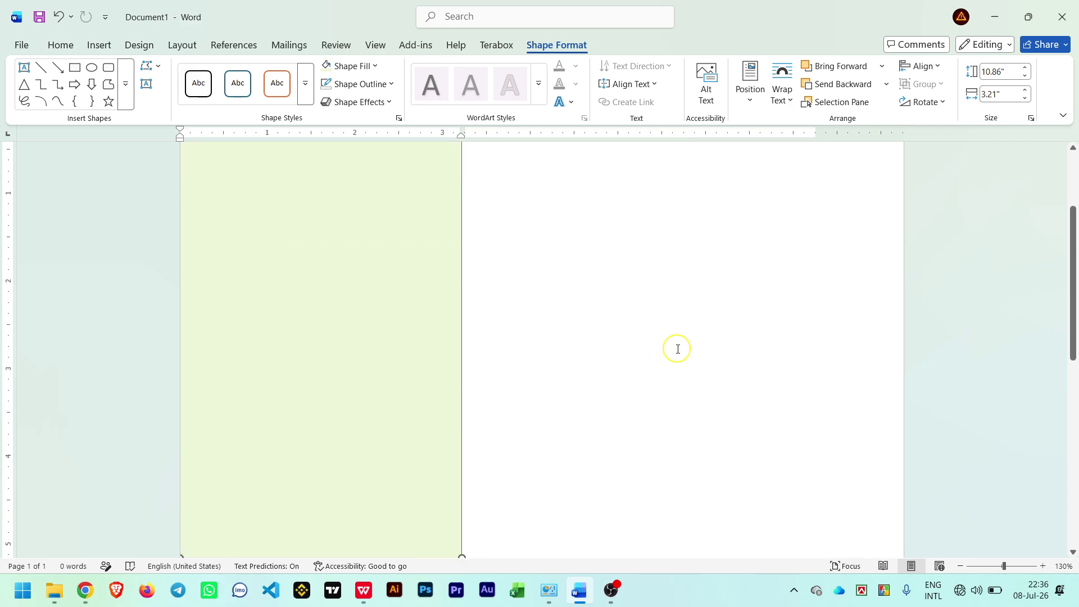
{"action": "scroll", "coordinate": [677, 349], "scroll_direction": "up", "scroll_amount": 10}
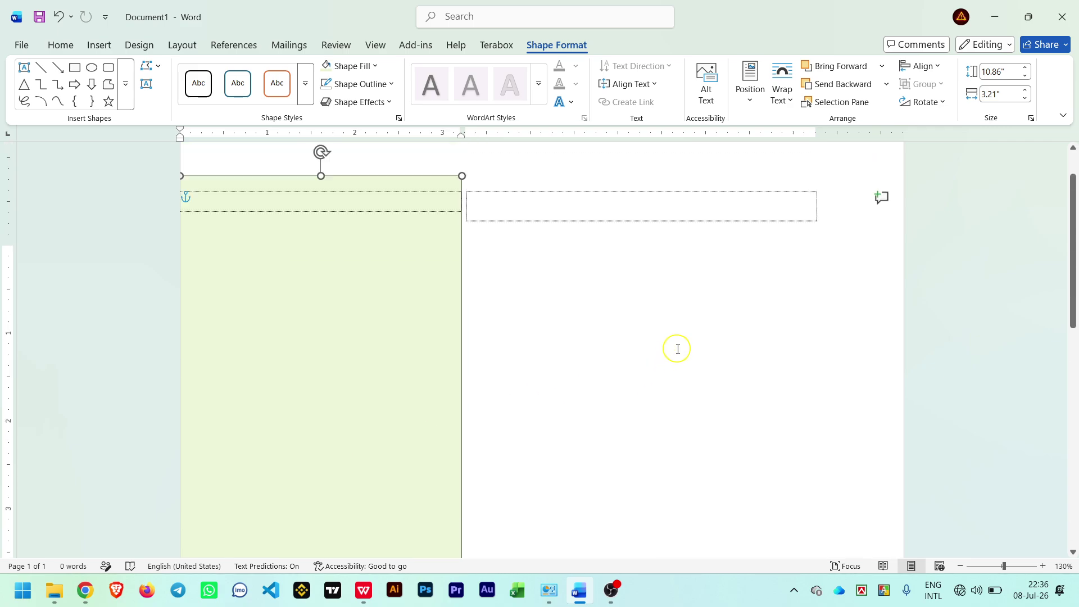
{"action": "left_click", "coordinate": [590, 306]}
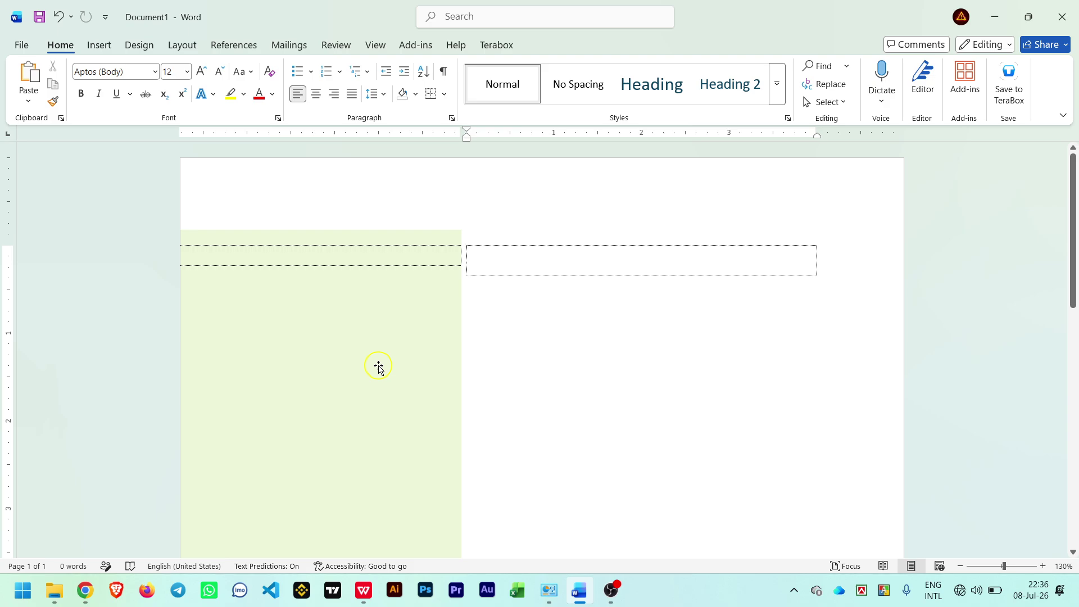
Edit the green rectangle's points, lowering its upper-left corner by about 1.8" to slant the upper edge.
{"action": "left_click", "coordinate": [378, 366]}
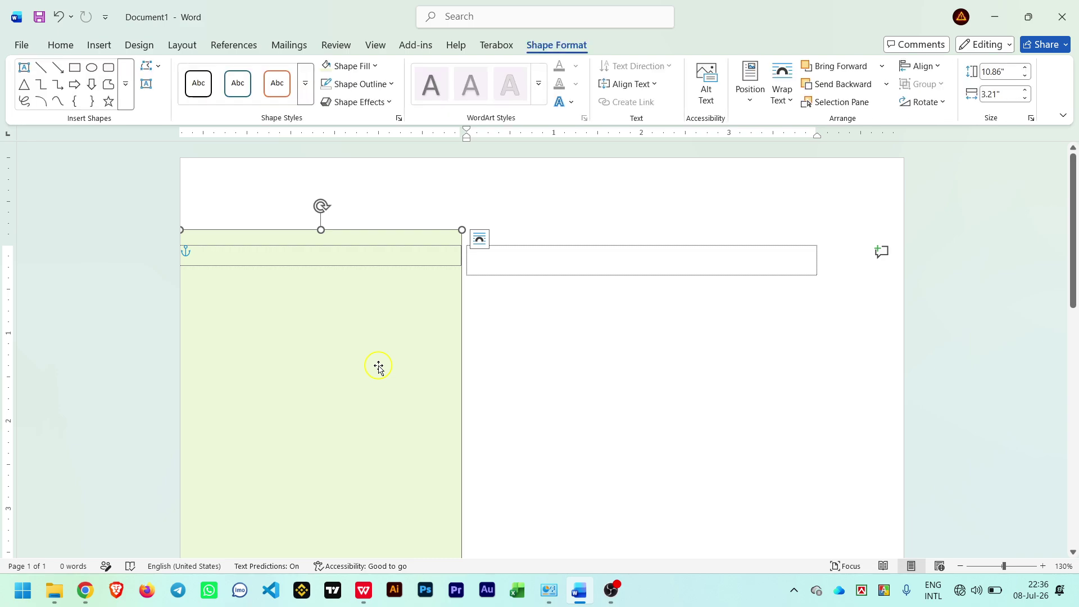
{"action": "right_click", "coordinate": [378, 366]}
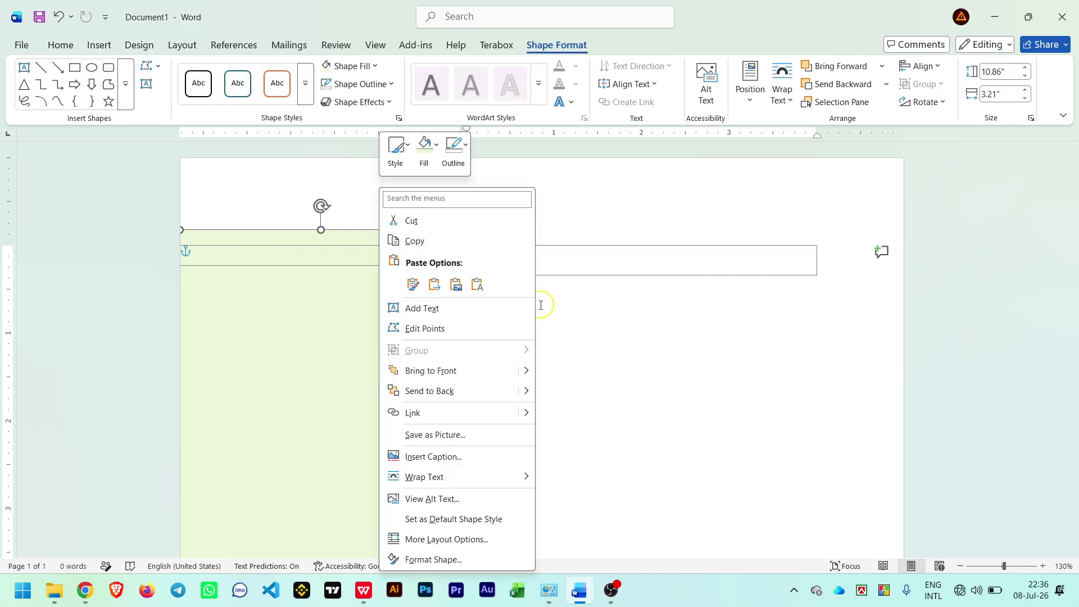
{"action": "left_click", "coordinate": [682, 369]}
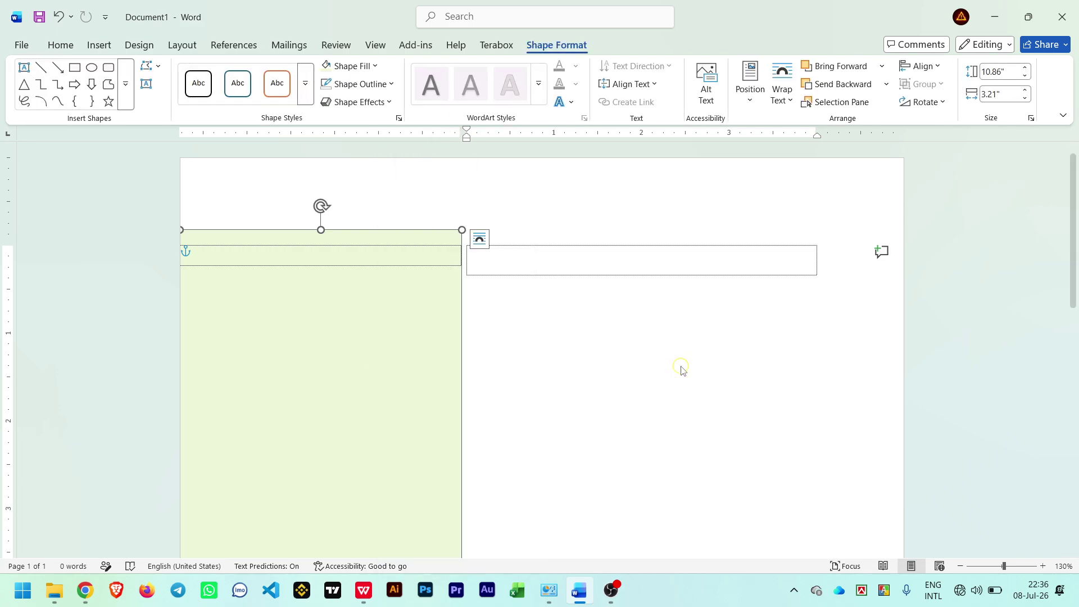
{"action": "right_click", "coordinate": [337, 338]}
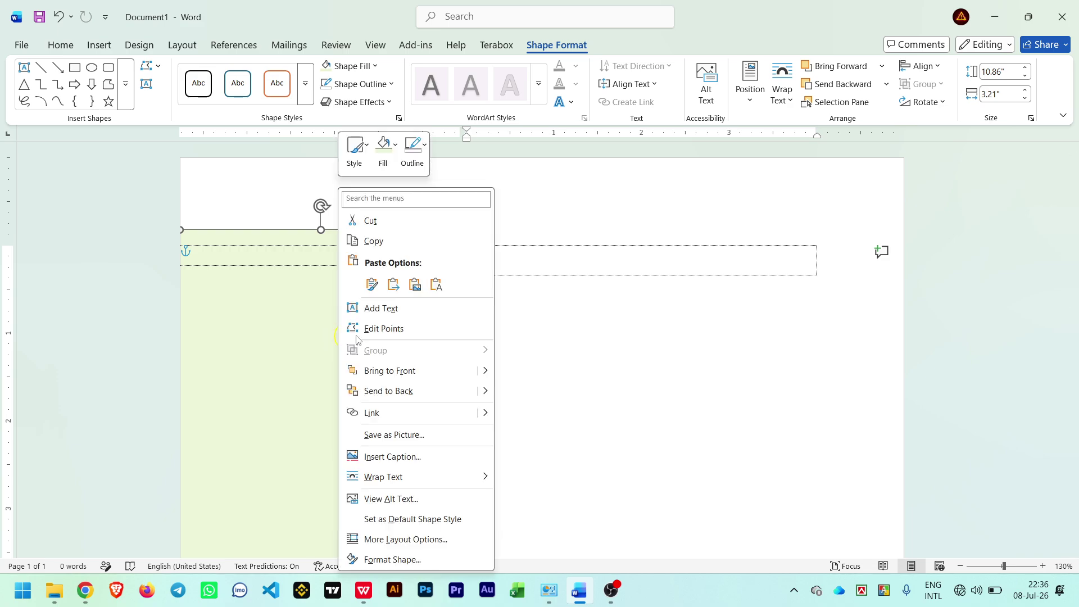
{"action": "left_click", "coordinate": [379, 333]}
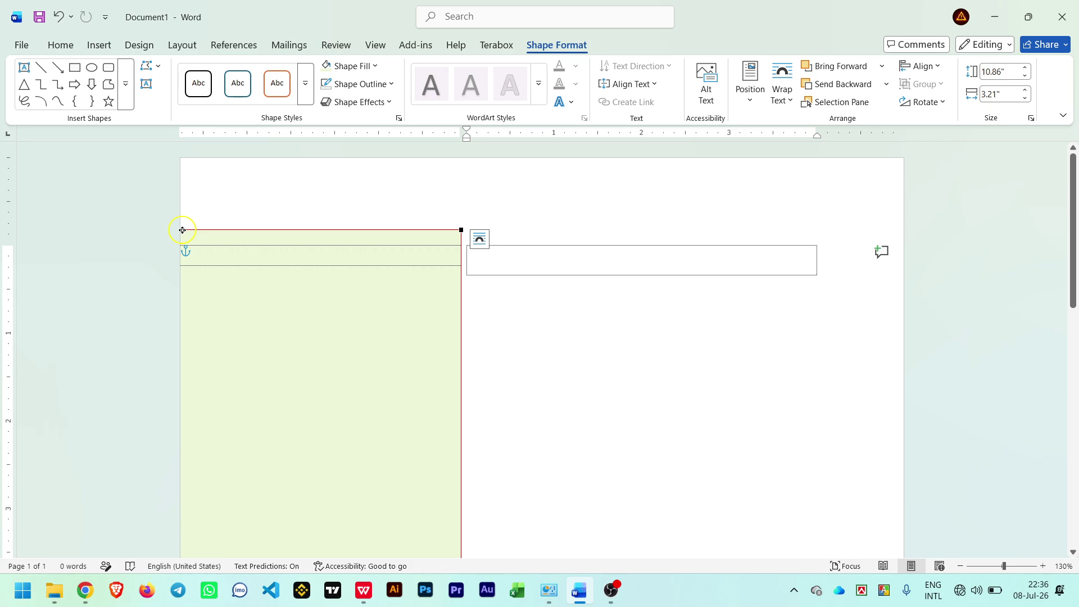
{"action": "left_click_drag", "start_coordinate": [182, 230], "coordinate": [179, 388]}
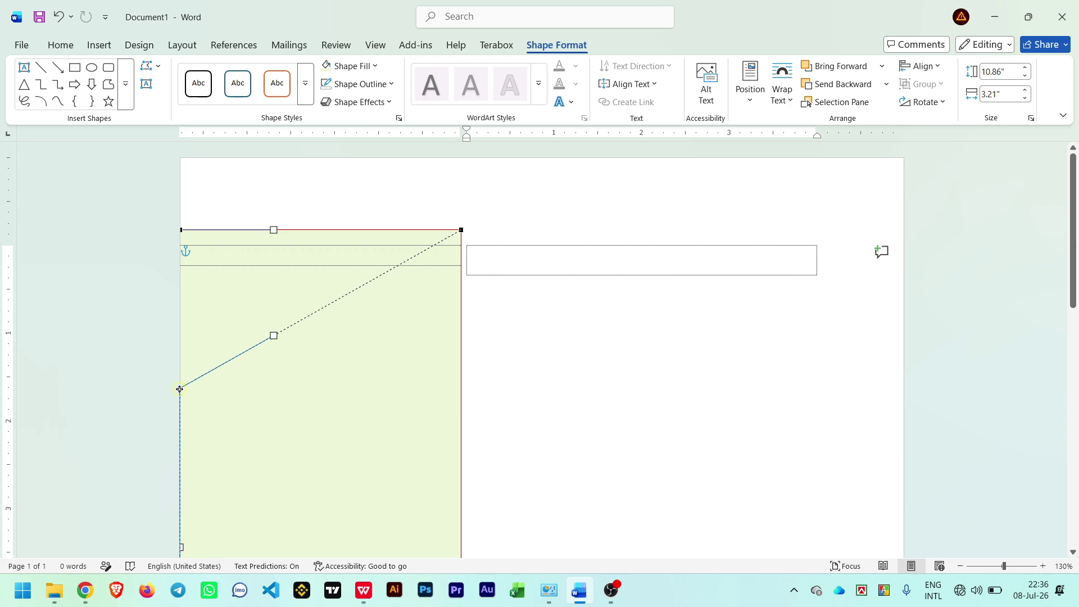
{"action": "mouse_move", "coordinate": [181, 385]}
{"action": "left_mouse_down"}
{"action": "mouse_move", "coordinate": [127, 400]}
{"action": "mouse_move", "coordinate": [205, 390]}
{"action": "mouse_move", "coordinate": [210, 378]}
{"action": "mouse_move", "coordinate": [95, 412]}
{"action": "mouse_move", "coordinate": [330, 387]}
{"action": "mouse_move", "coordinate": [103, 402]}
{"action": "mouse_move", "coordinate": [349, 392]}
{"action": "mouse_move", "coordinate": [158, 391]}
{"action": "mouse_move", "coordinate": [193, 388]}
{"action": "mouse_move", "coordinate": [168, 385]}
{"action": "mouse_move", "coordinate": [180, 386]}
{"action": "left_mouse_up"}
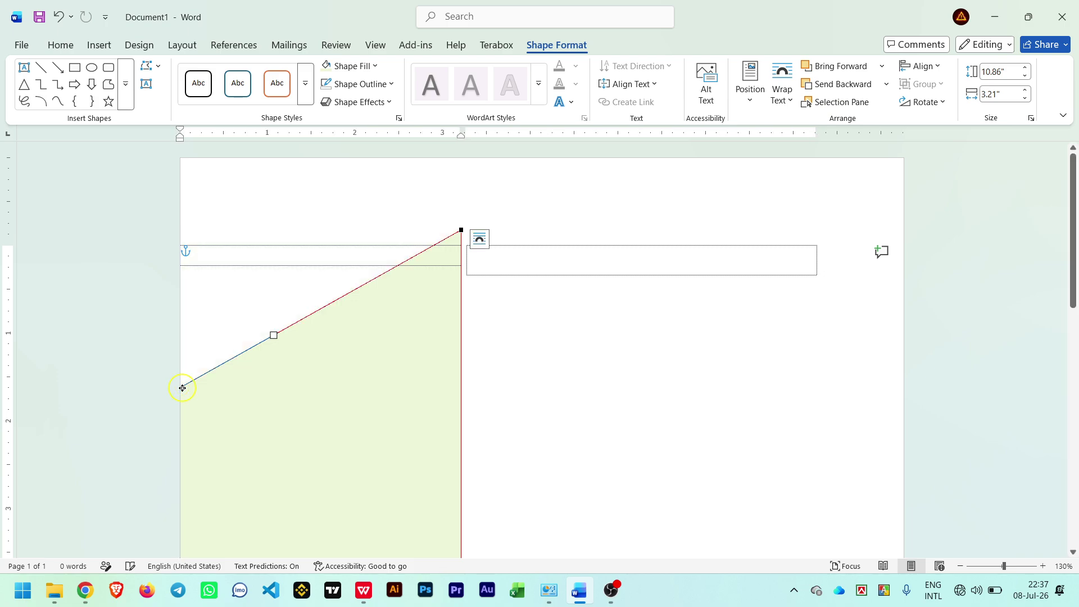
{"action": "left_click", "coordinate": [626, 316]}
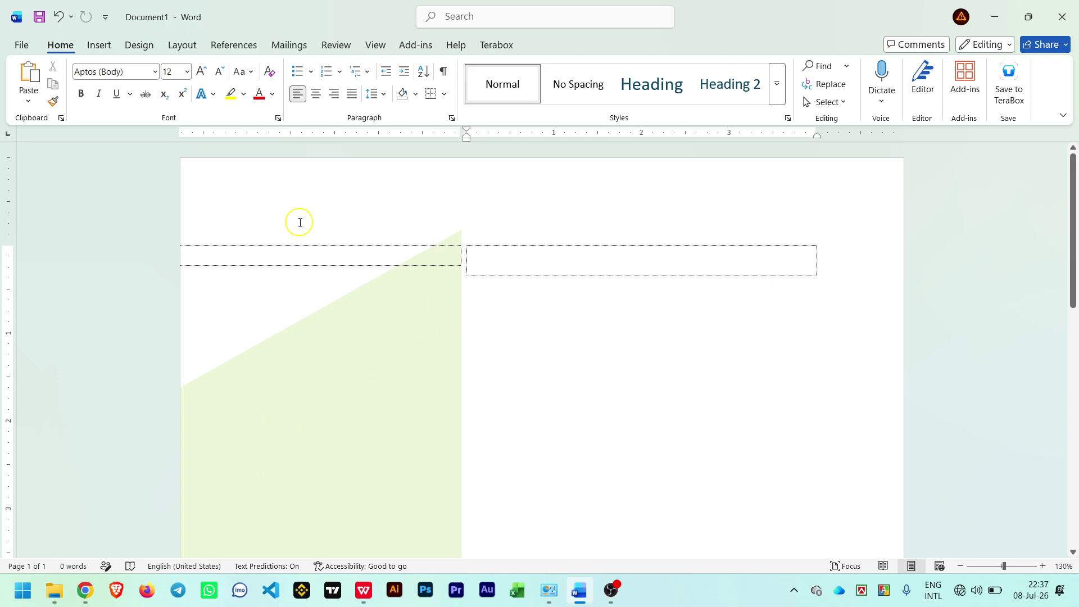
Insert a diamond shape over the slanted green background, below the first column's table cell.
{"action": "left_click", "coordinate": [136, 47]}
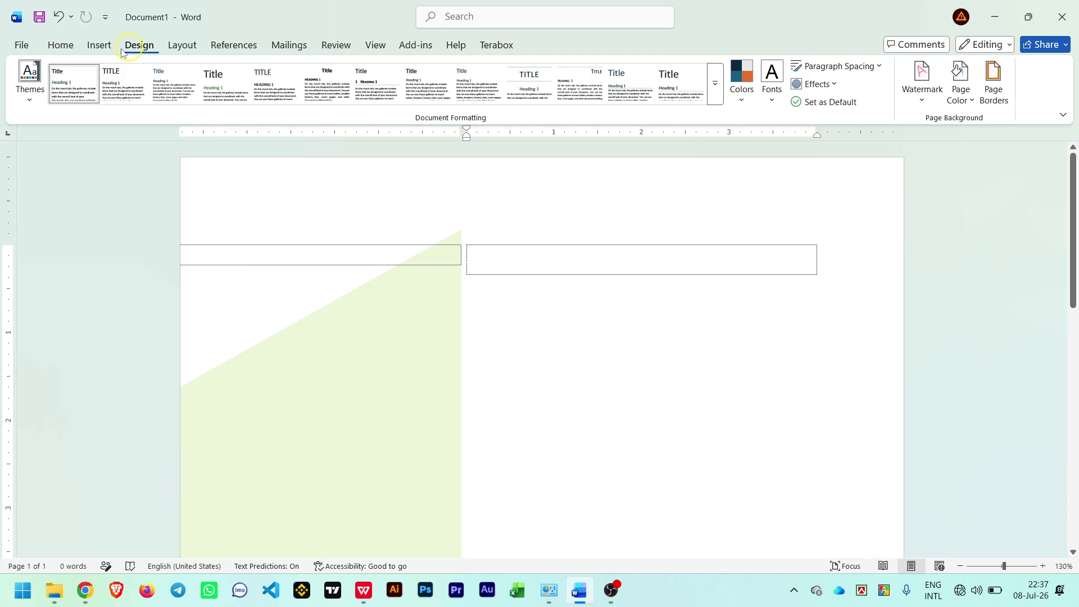
{"action": "left_click", "coordinate": [97, 45]}
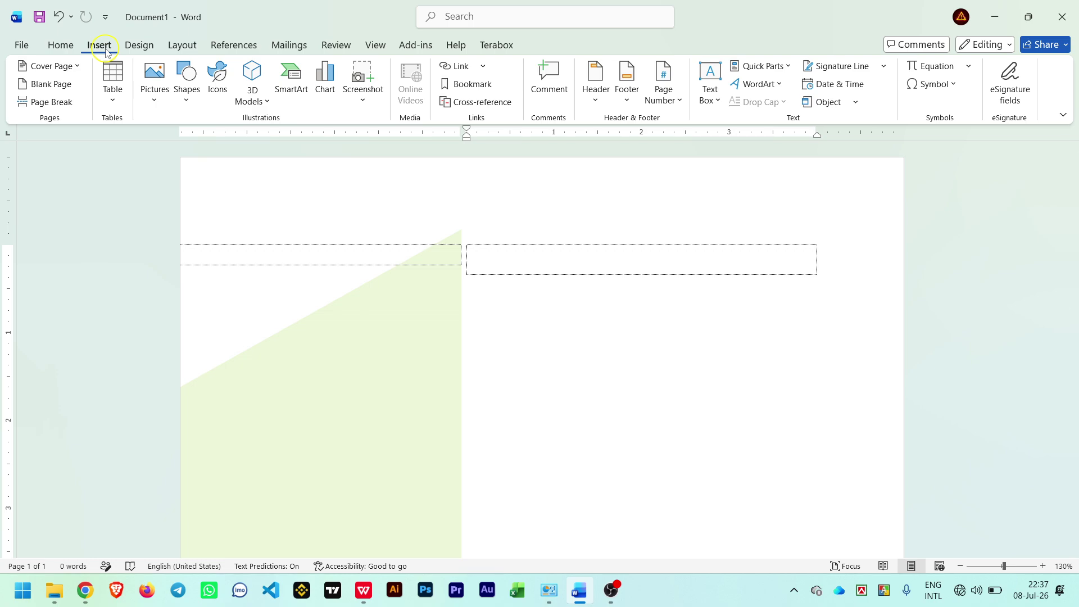
{"action": "left_click", "coordinate": [199, 99]}
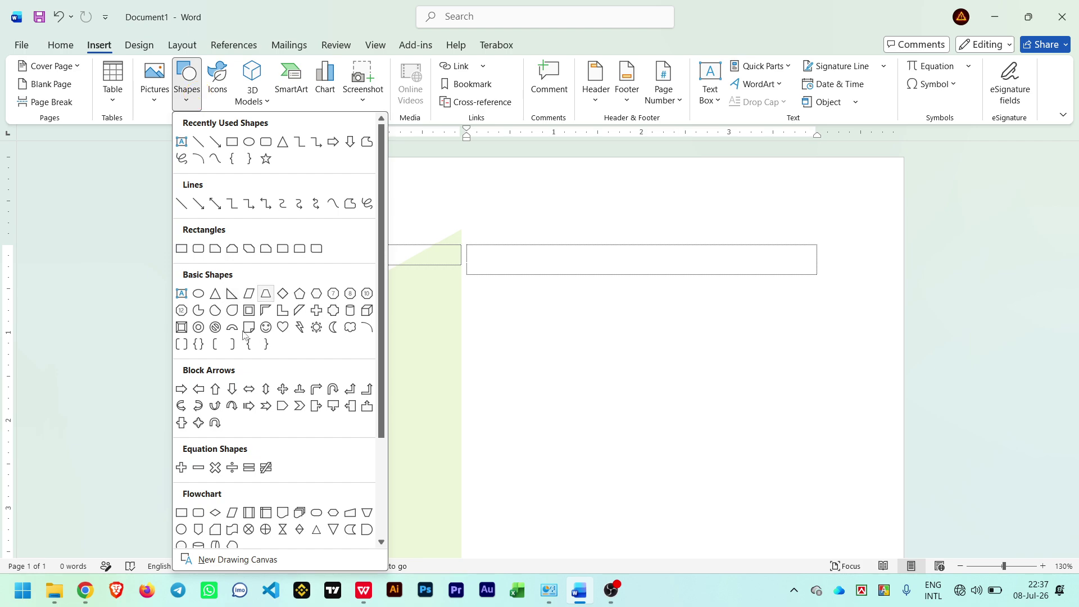
{"action": "left_click", "coordinate": [282, 293]}
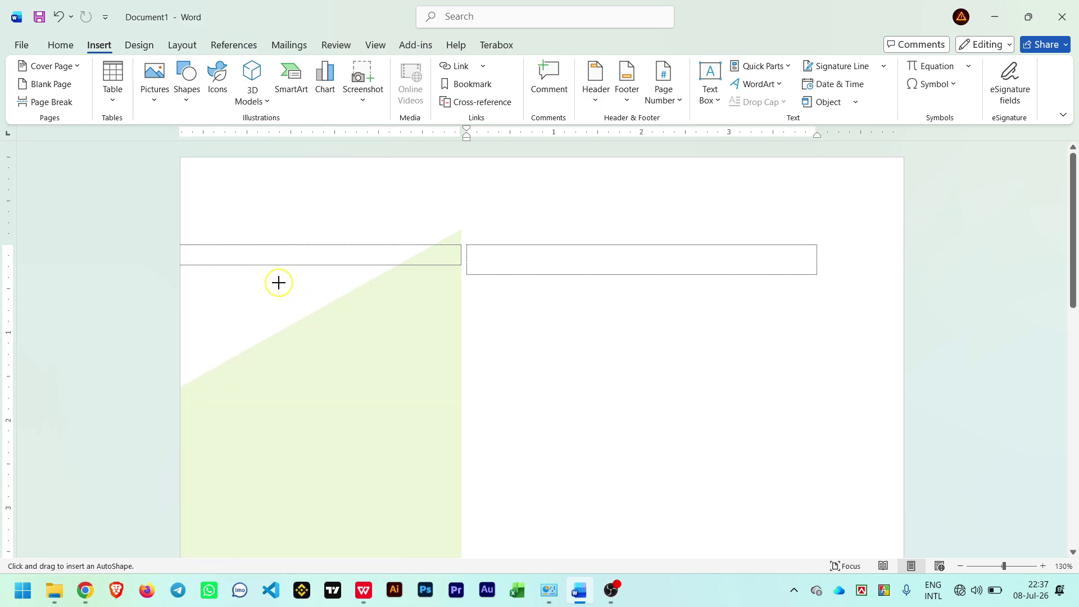
{"action": "left_click", "coordinate": [311, 301]}
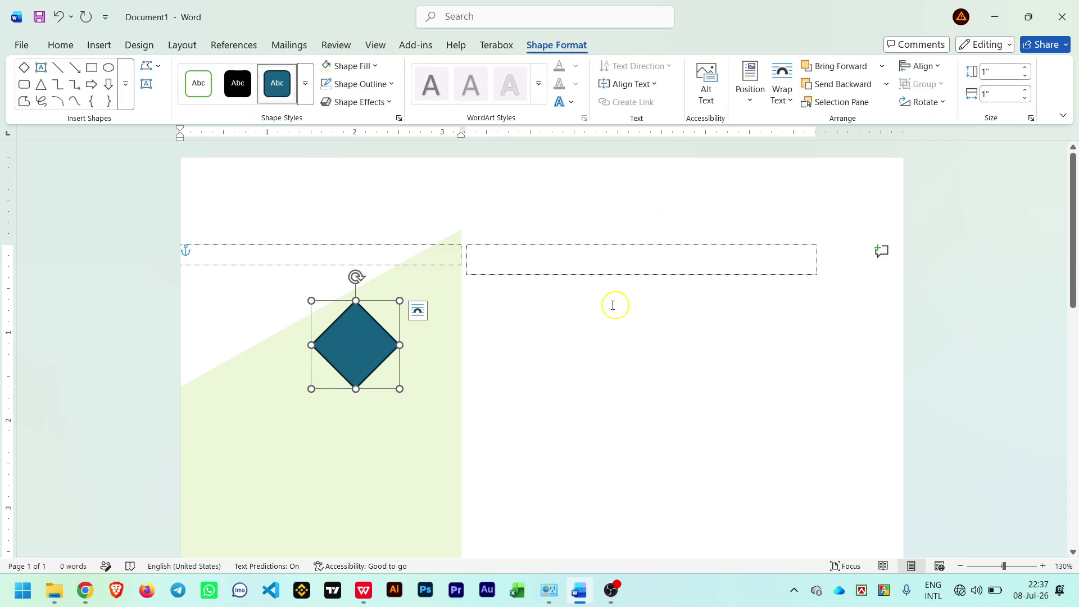
Set the diamond's height and width to 2.47" each.
{"action": "left_click", "coordinate": [995, 71]}
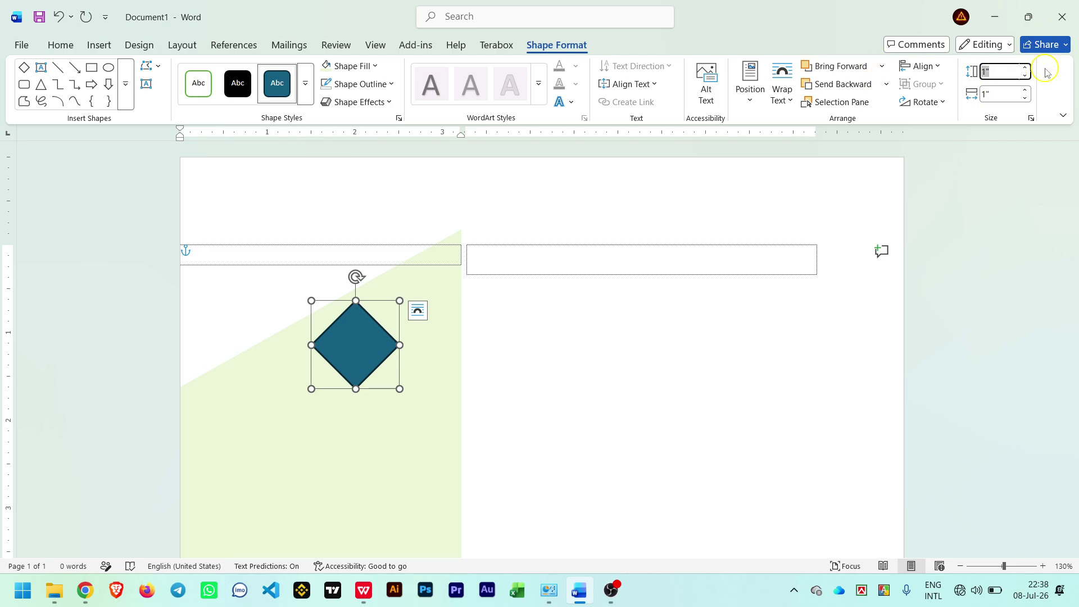
{"action": "type", "text": "2.47"}
{"action": "key", "text": "Tab"}
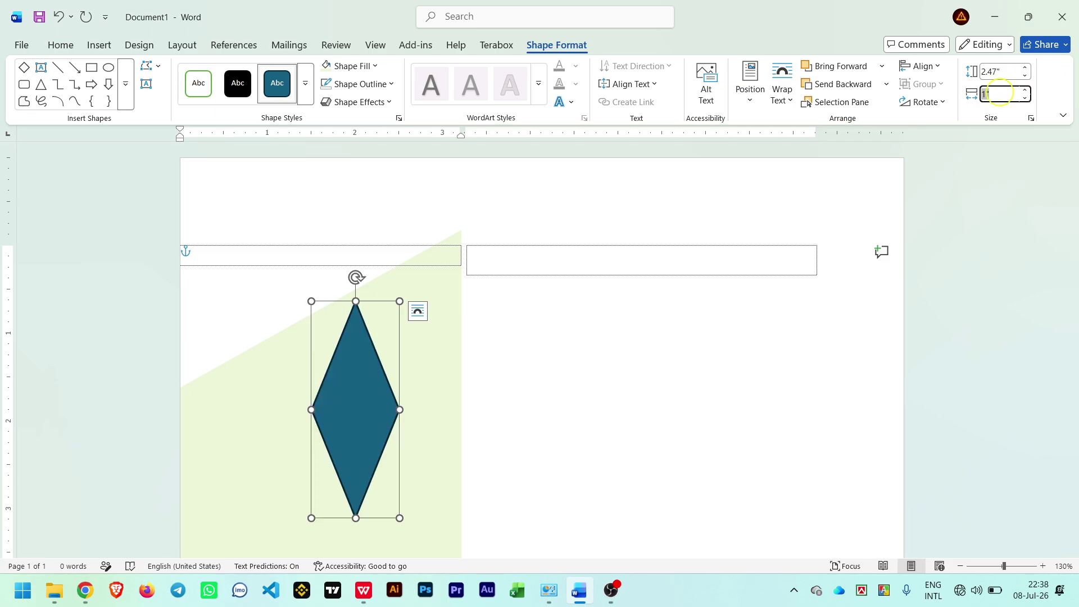
{"action": "type", "text": "2.47"}
{"action": "key", "text": "Return"}
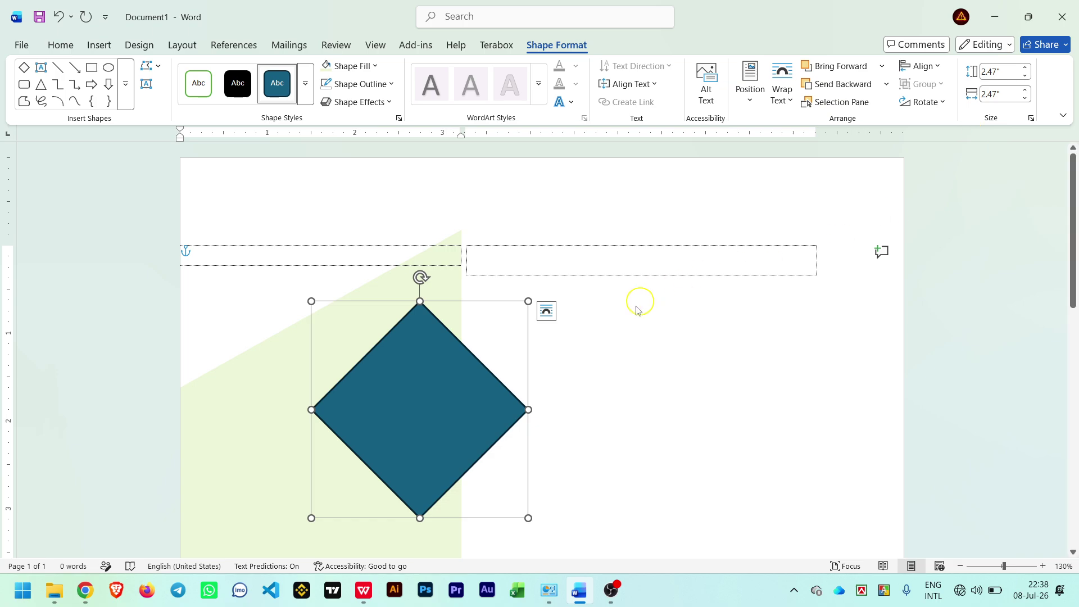
{"action": "left_click", "coordinate": [631, 337]}
{"action": "left_click", "coordinate": [432, 422]}
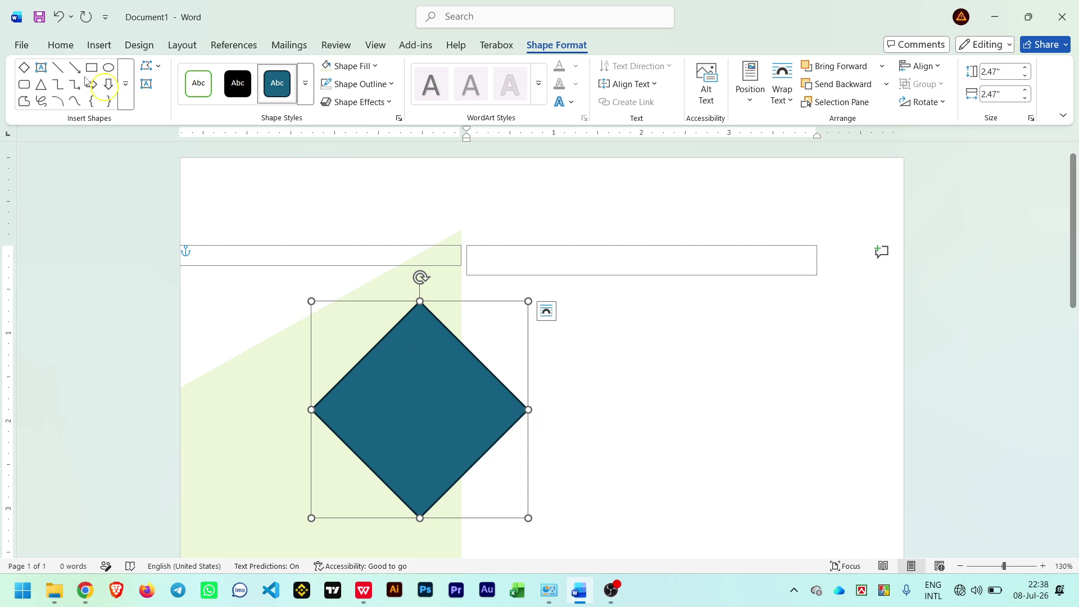
{"action": "left_click", "coordinate": [61, 46]}
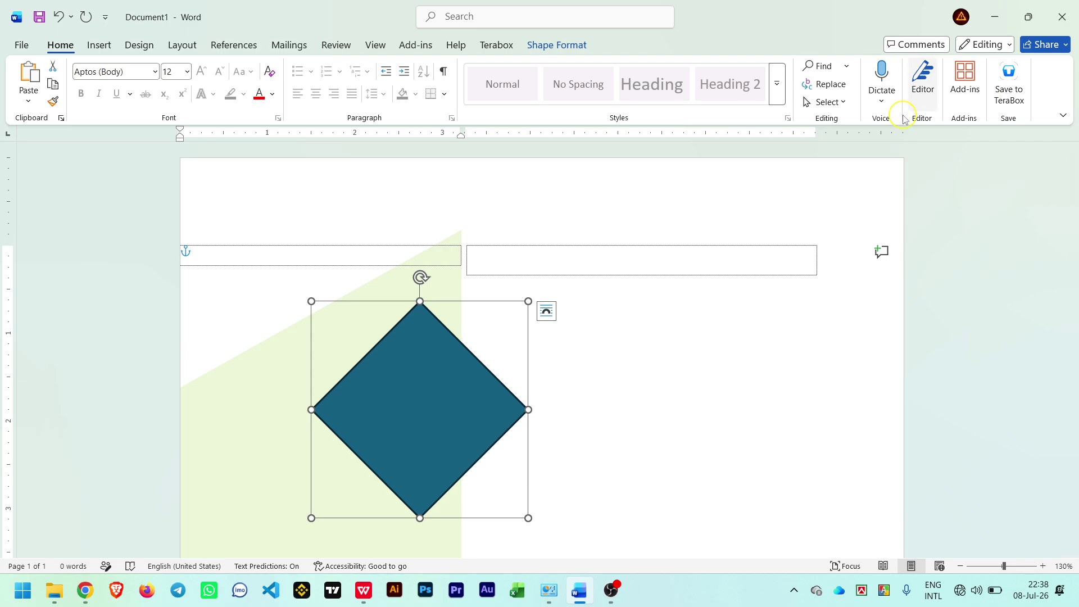
{"action": "left_click", "coordinate": [660, 406]}
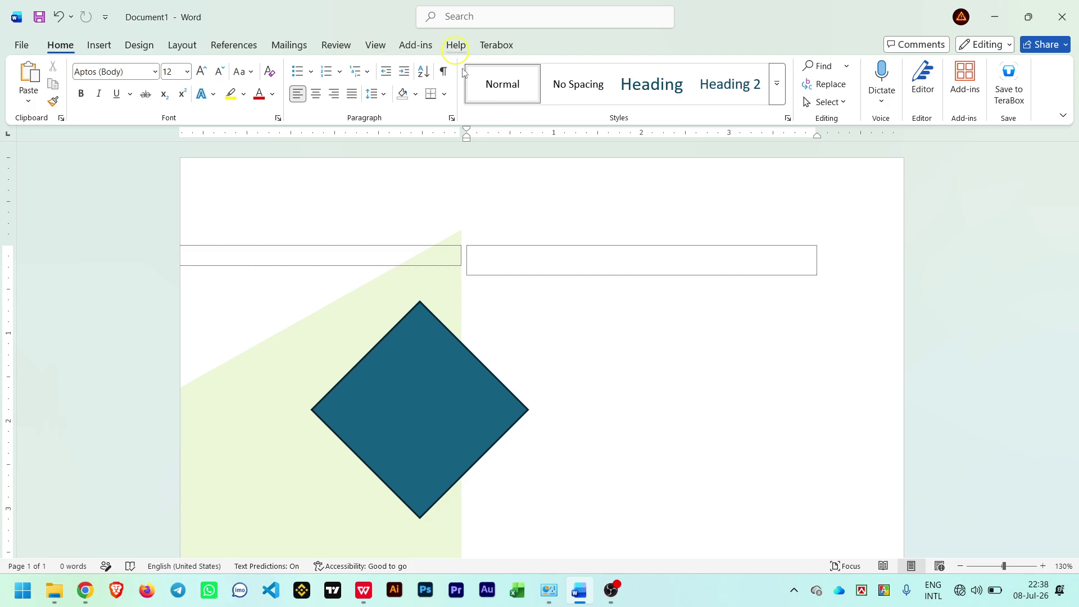
Select the diamond and check its height and width settings.
{"action": "left_click", "coordinate": [493, 402]}
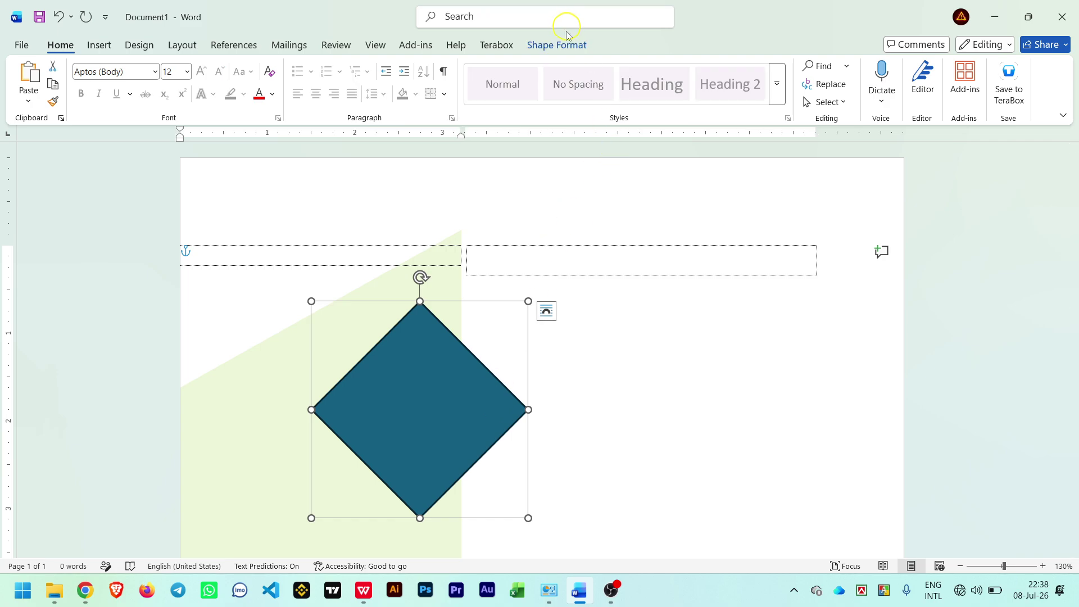
{"action": "left_click", "coordinate": [569, 49]}
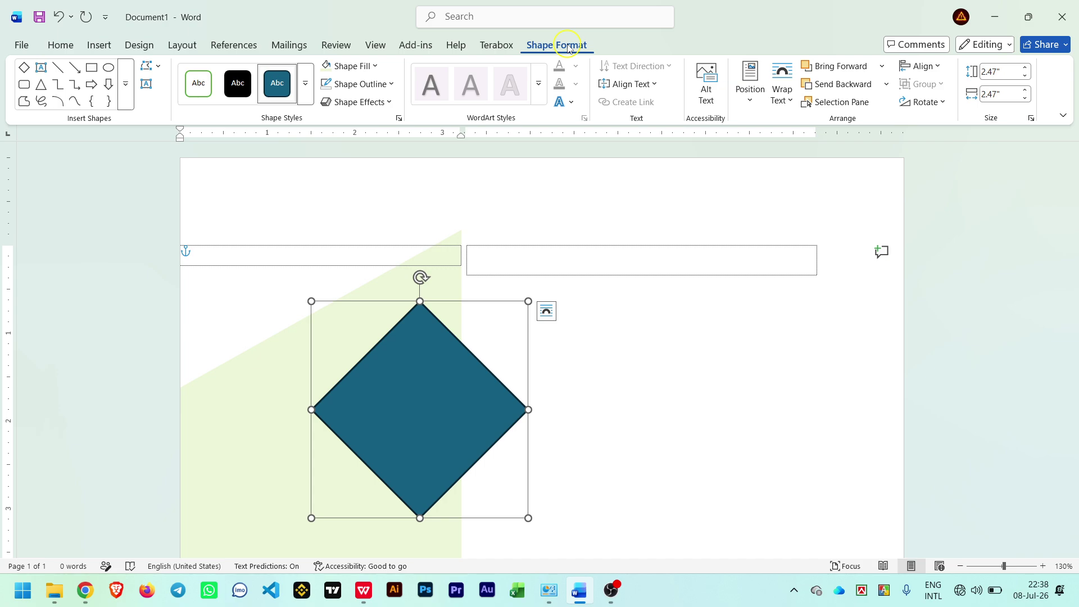
{"action": "left_click", "coordinate": [1008, 72]}
{"action": "key", "text": "Tab"}
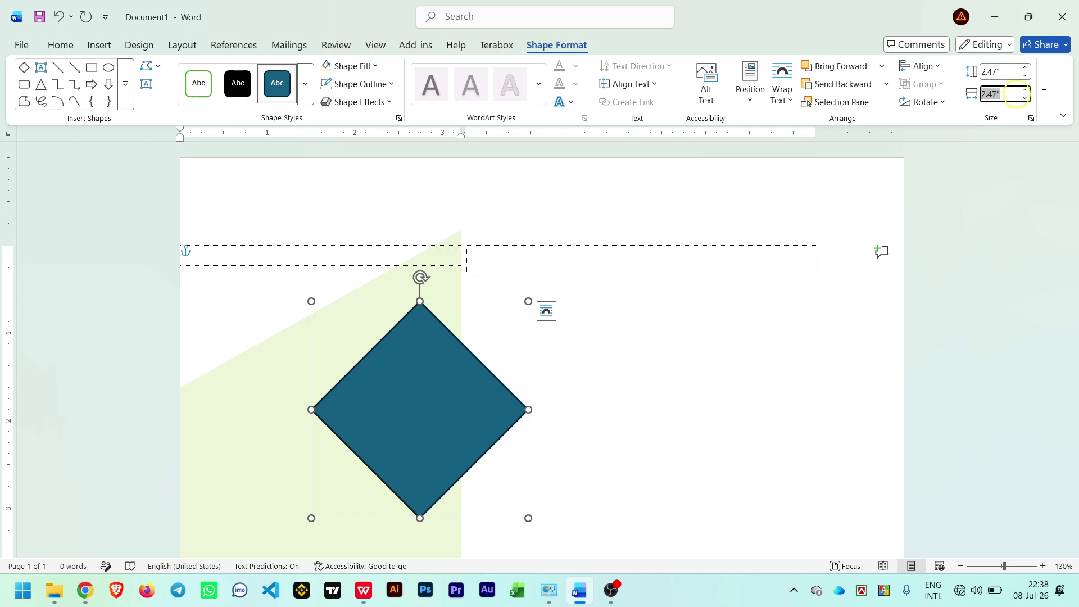
{"action": "key", "text": "Return"}
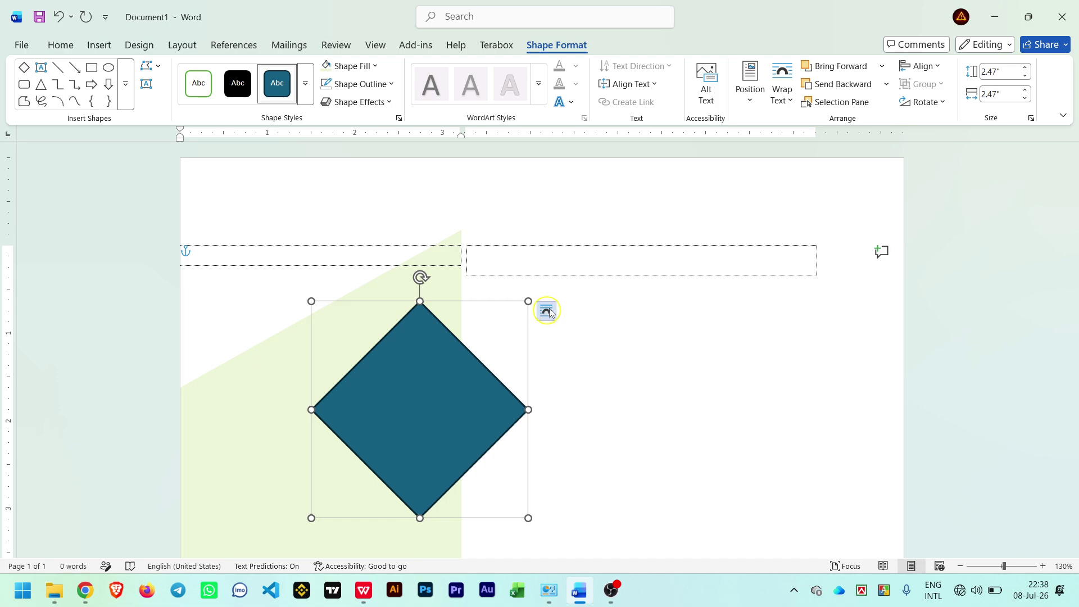
Set the diamond's text wrapping to Behind Text and move it up about 1.2" and left about 1.1", over the first column's cell.
{"action": "left_click", "coordinate": [546, 311]}
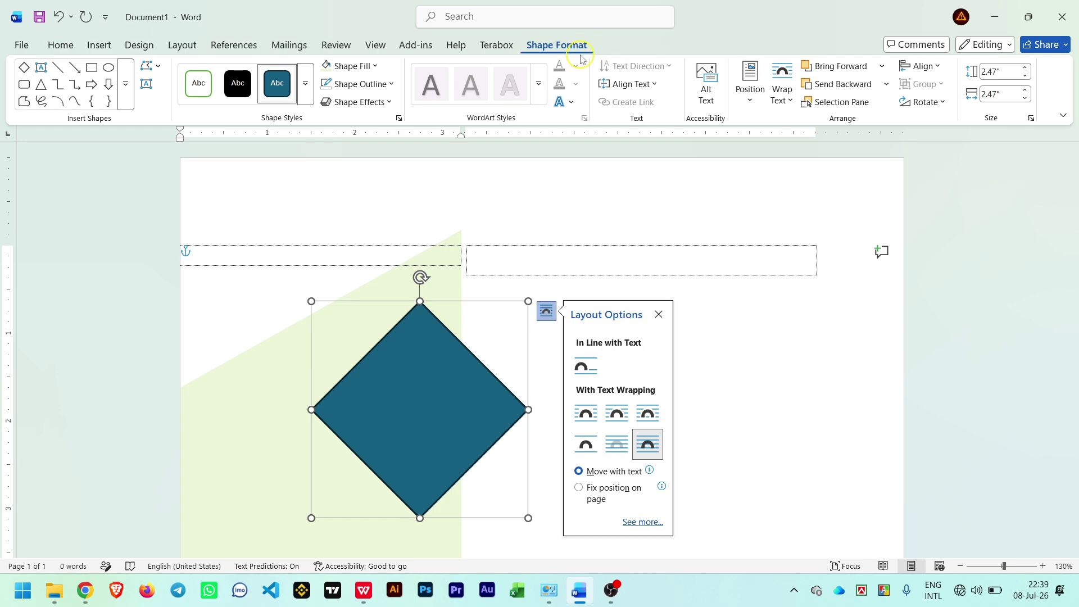
{"action": "left_click", "coordinate": [784, 101]}
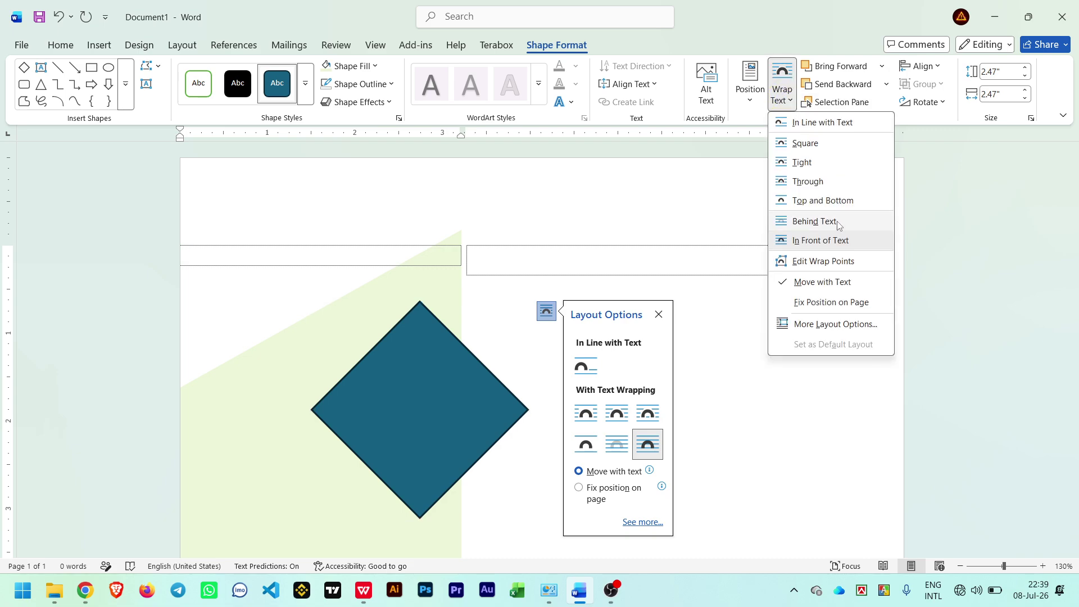
{"action": "left_click", "coordinate": [837, 222]}
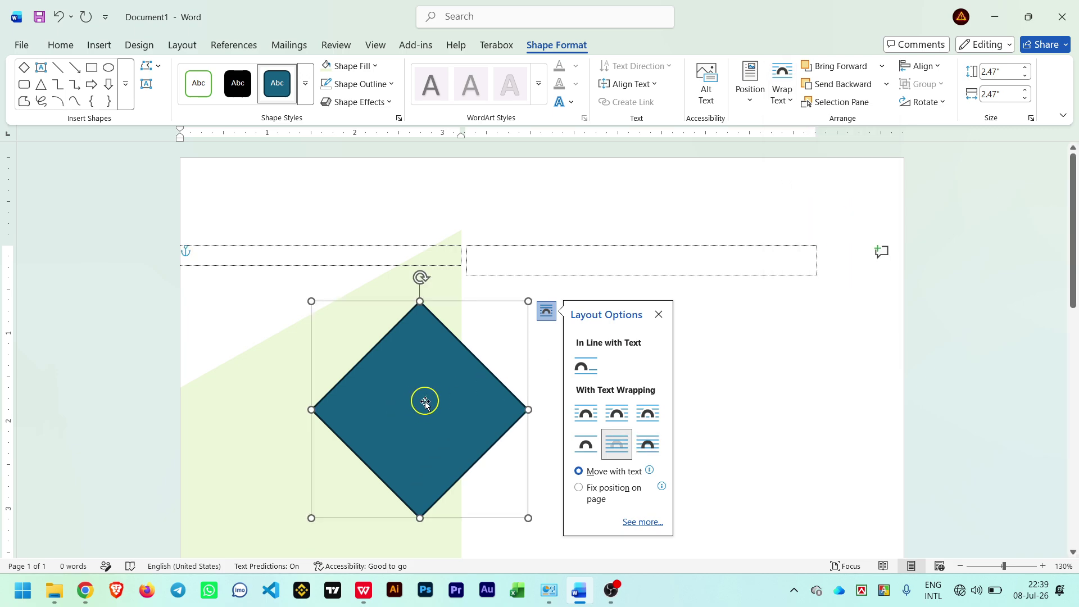
{"action": "left_click_drag", "start_coordinate": [421, 399], "coordinate": [327, 295]}
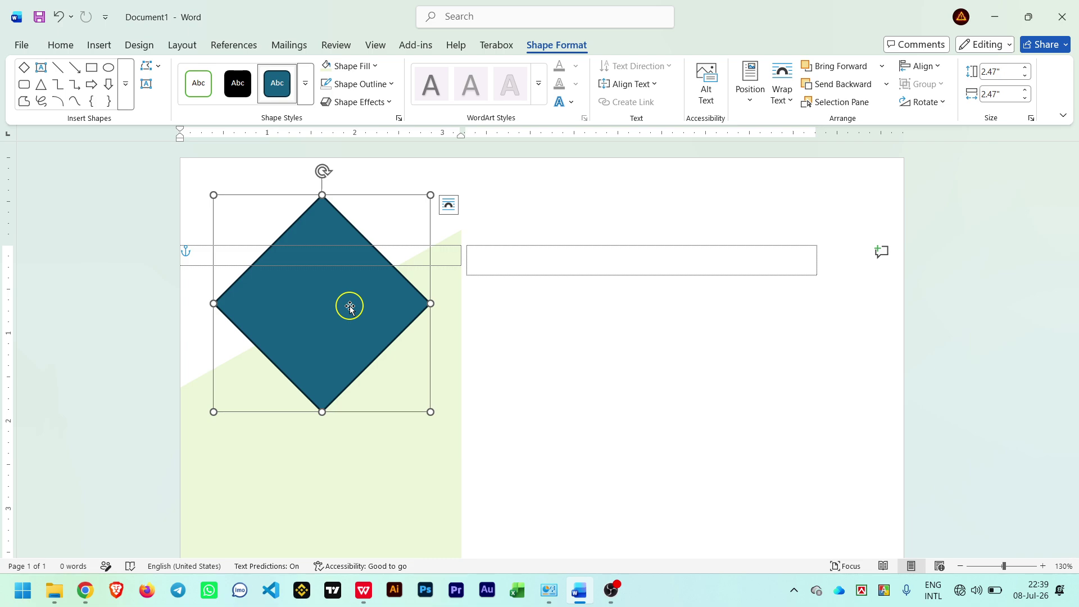
Give the diamond a golden-orange outline from the standard colors with a weight of 6 pt.
{"action": "left_click", "coordinate": [371, 85]}
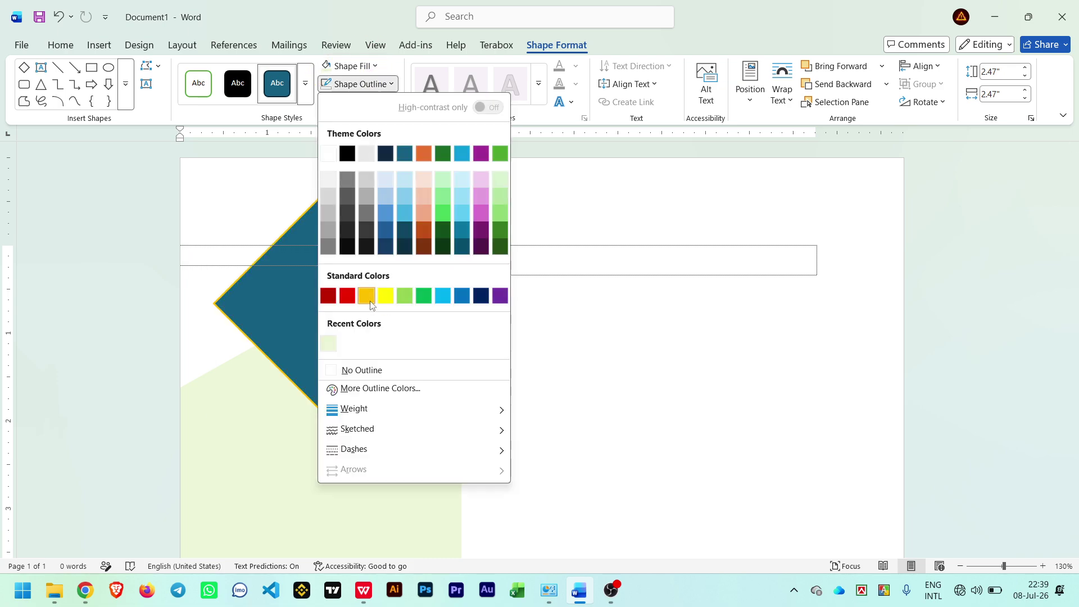
{"action": "left_click", "coordinate": [366, 295]}
{"action": "left_click", "coordinate": [379, 92]}
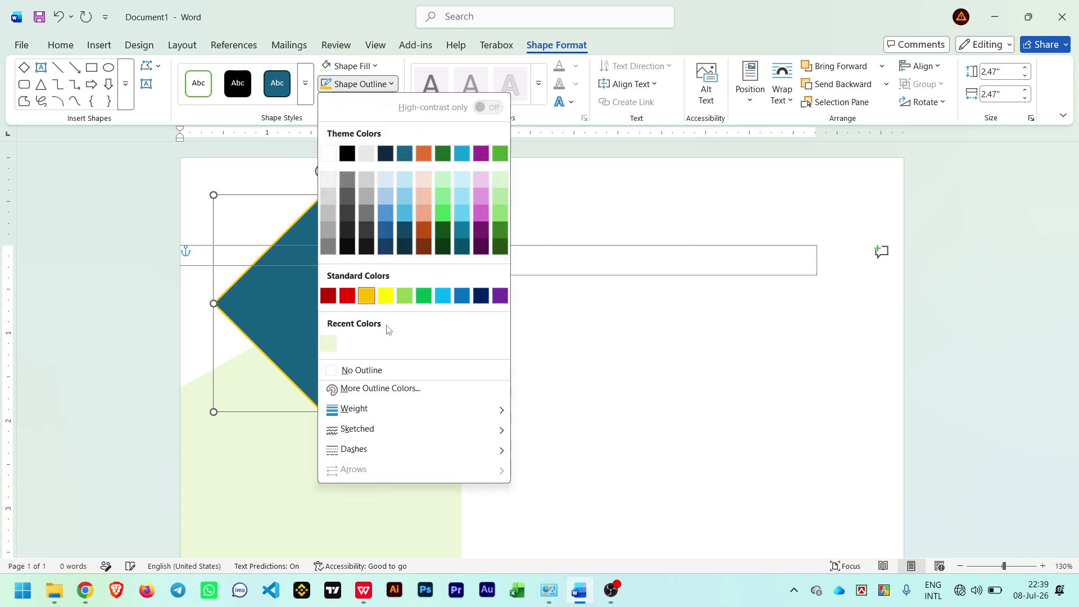
{"action": "mouse_move", "coordinate": [429, 417]}
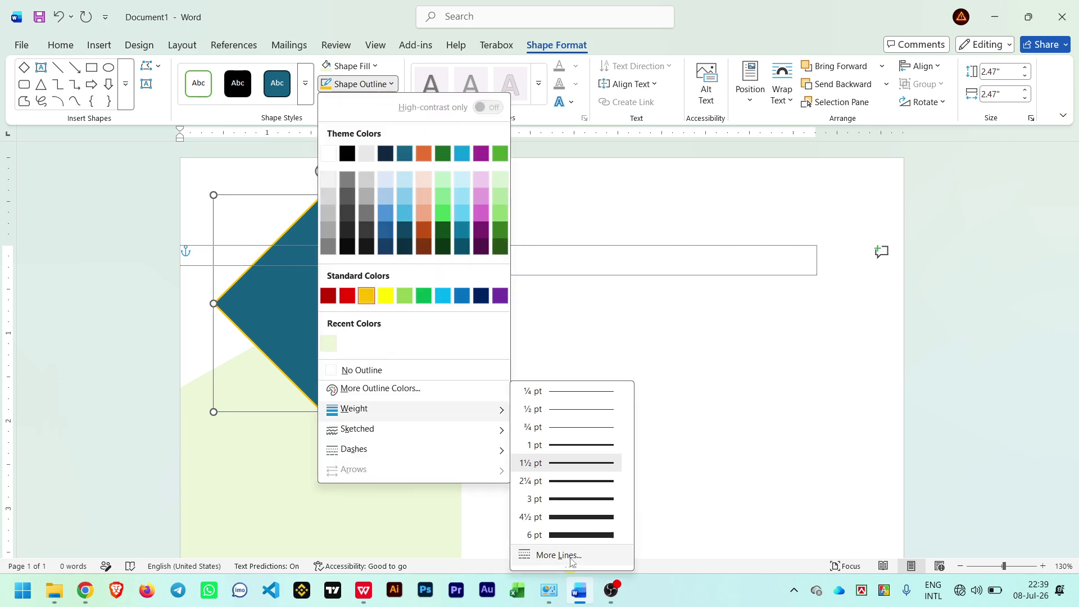
{"action": "left_click", "coordinate": [577, 539]}
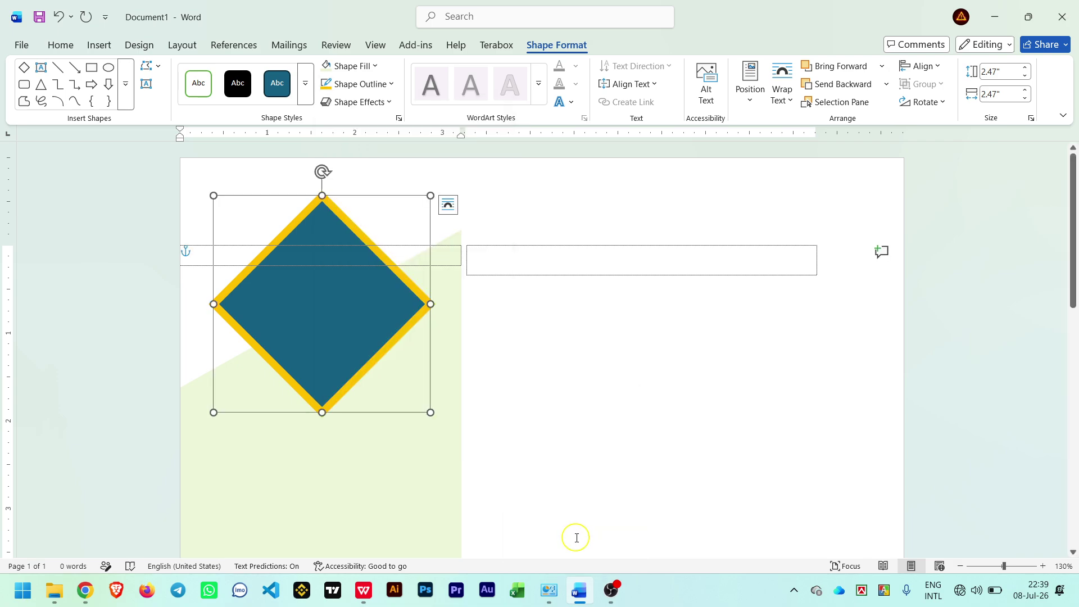
Try a 21.25 pt outline width on the diamond and set it back to 6 pt.
{"action": "left_click", "coordinate": [359, 84]}
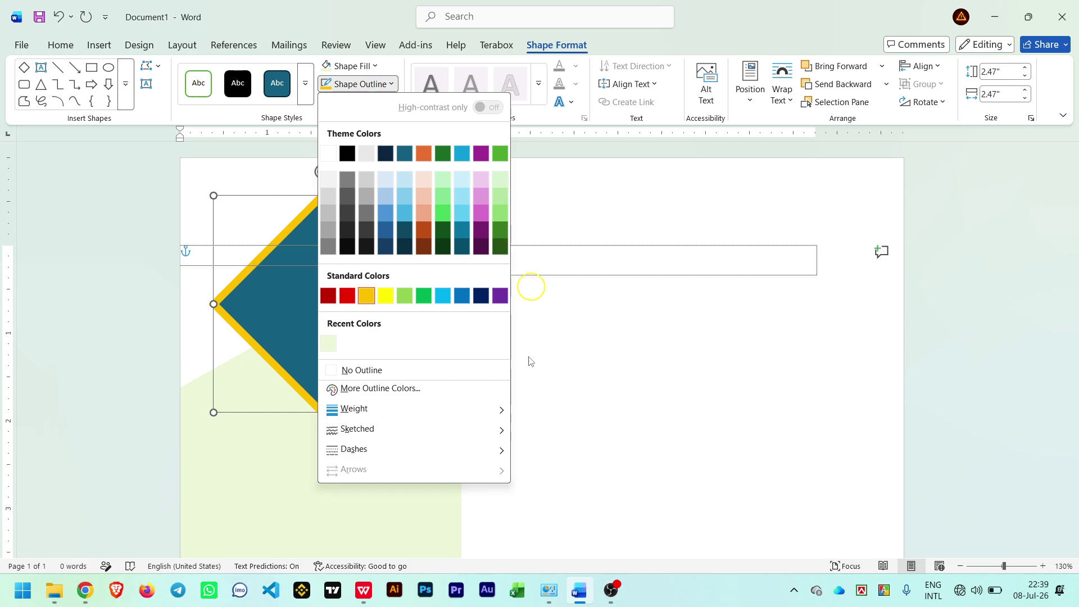
{"action": "mouse_move", "coordinate": [447, 417]}
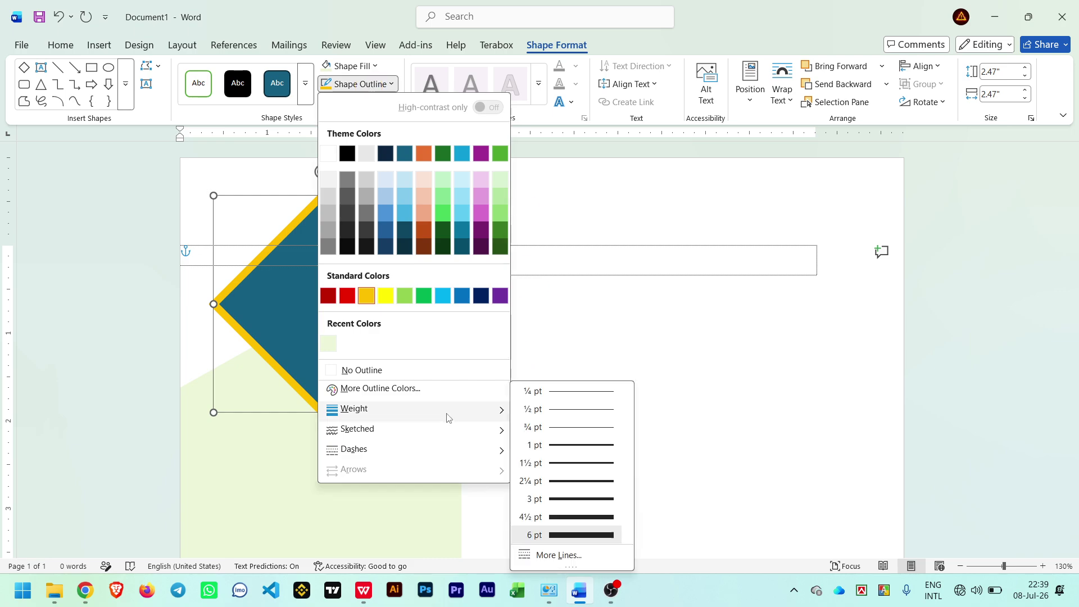
{"action": "left_click", "coordinate": [559, 556]}
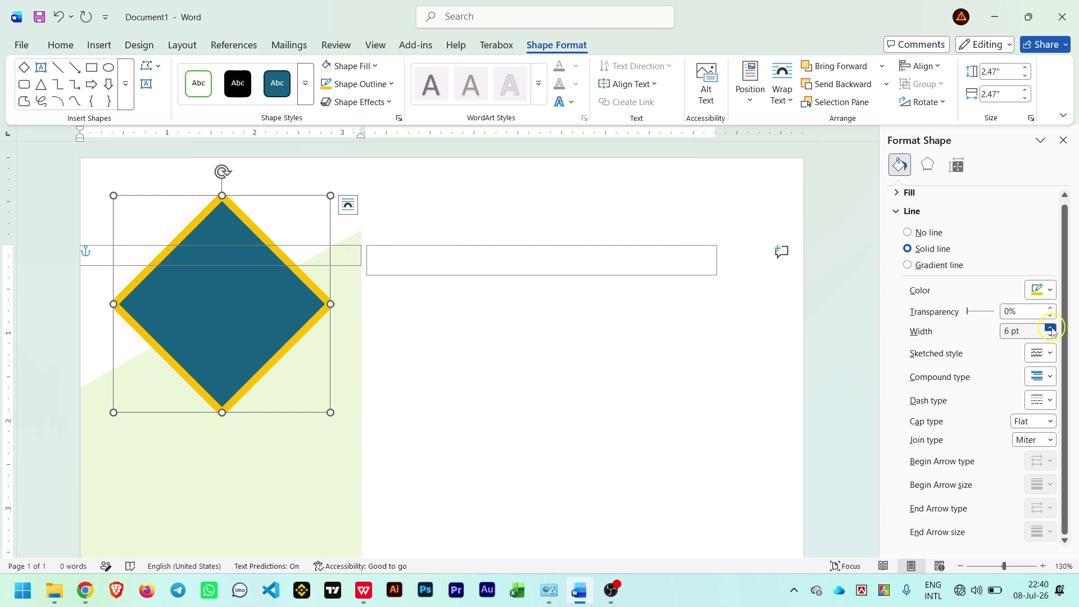
{"action": "left_click_drag", "start_coordinate": [1050, 328], "coordinate": [1050, 329]}
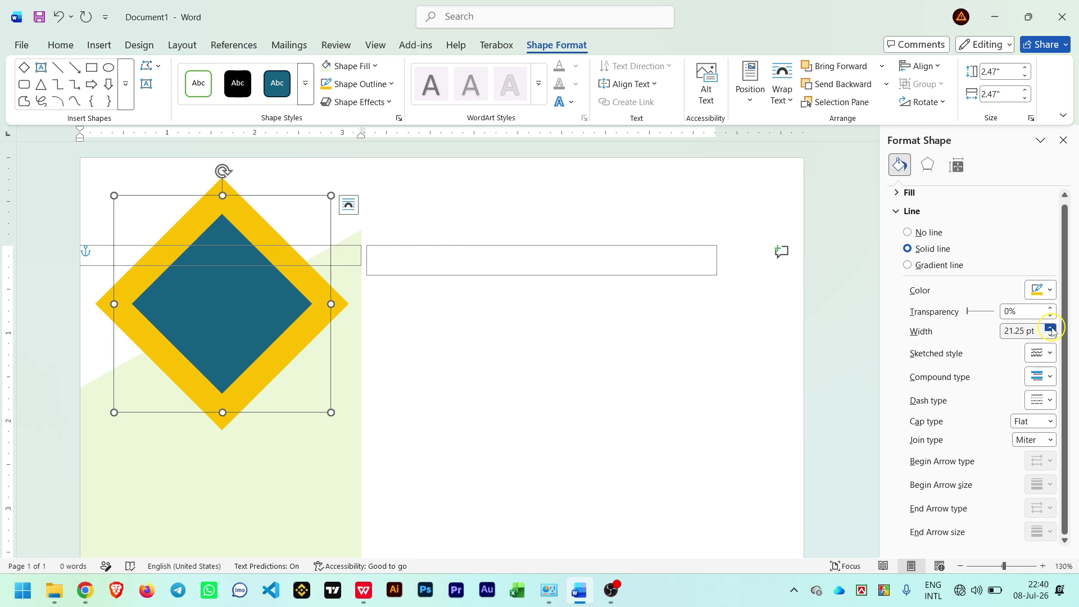
{"action": "left_click_drag", "start_coordinate": [1038, 331], "coordinate": [949, 334]}
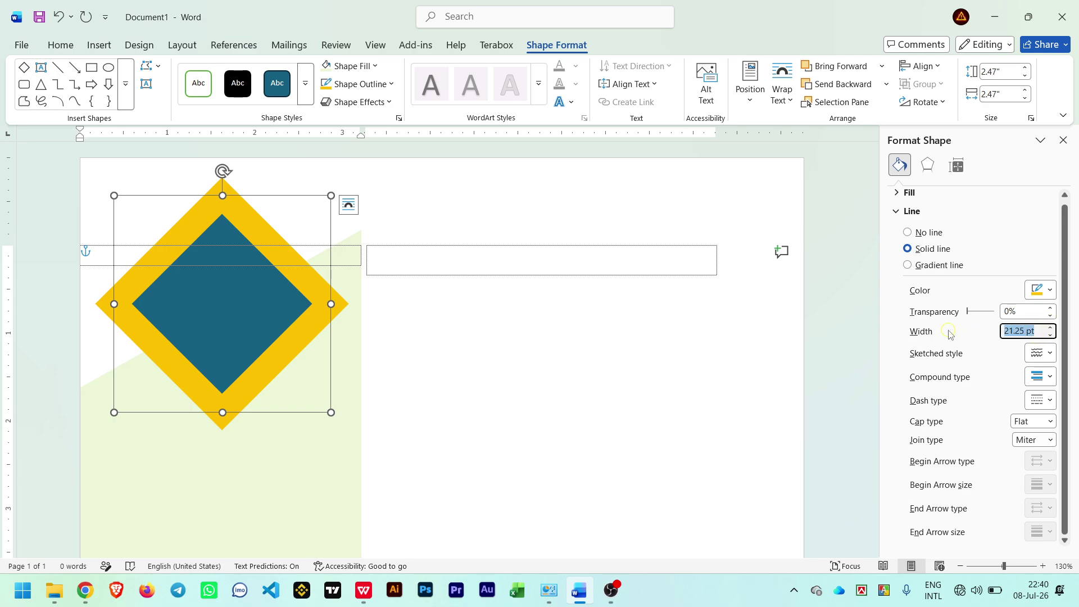
{"action": "type", "text": "6"}
{"action": "key", "text": "Return"}
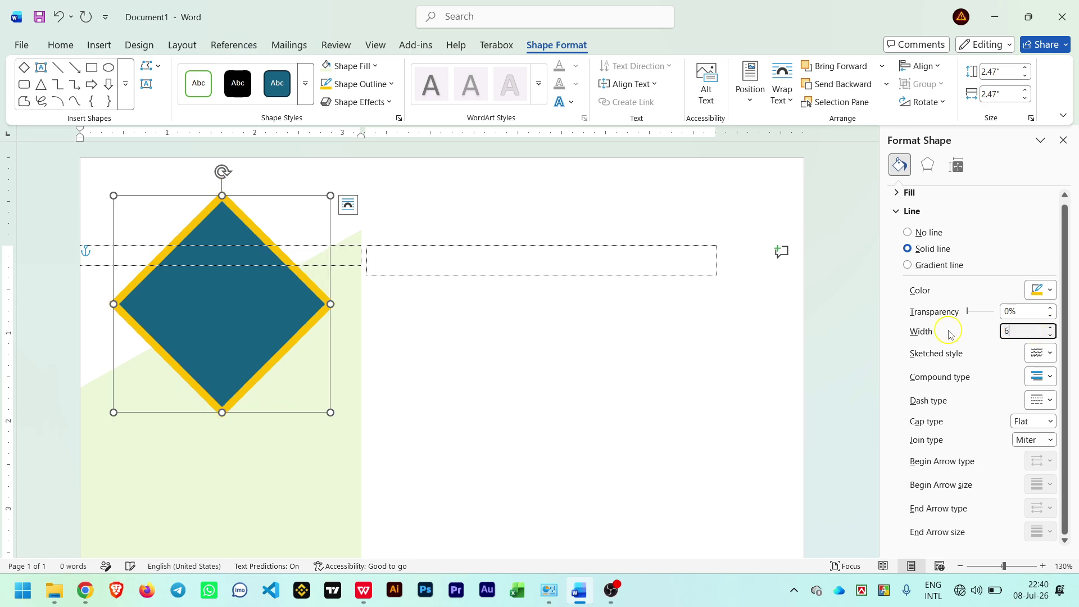
{"action": "left_click", "coordinate": [1063, 140]}
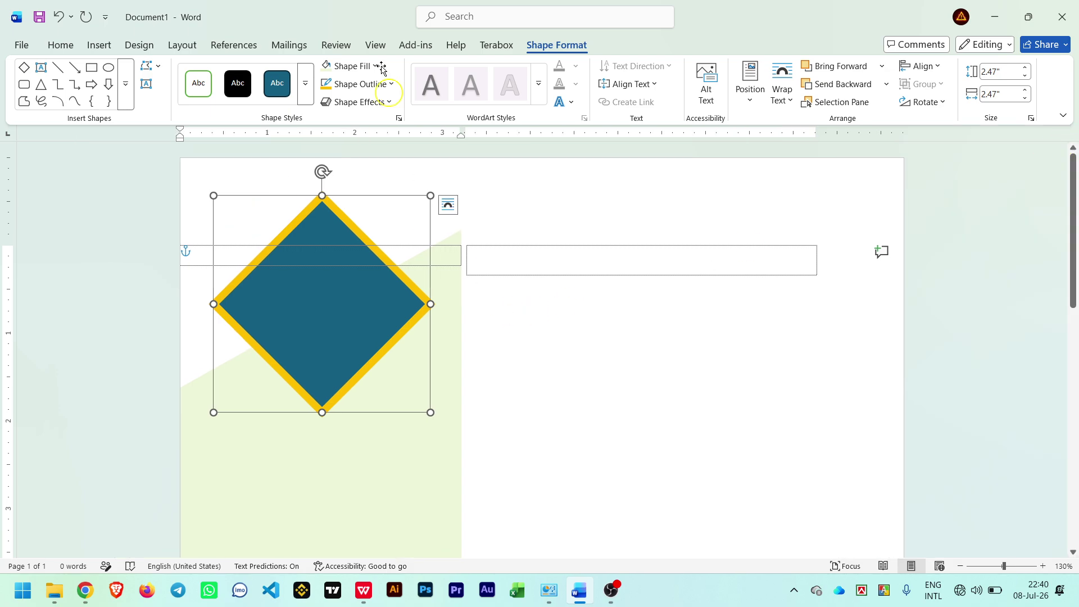
Start a picture fill for the diamond and browse for an image file on the computer.
{"action": "left_click", "coordinate": [369, 81]}
{"action": "left_click", "coordinate": [370, 67]}
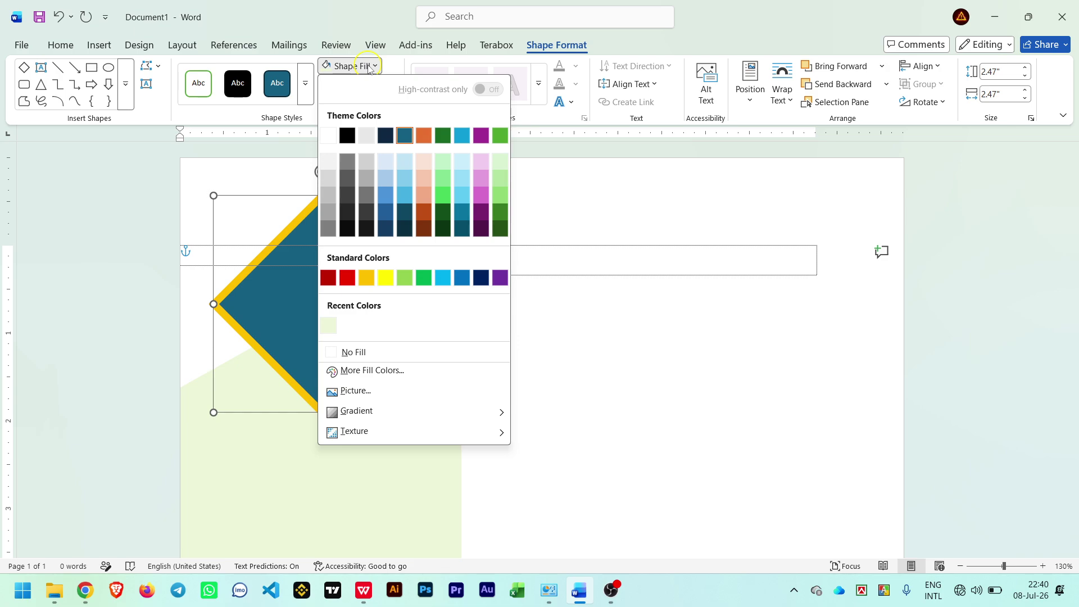
{"action": "left_click", "coordinate": [369, 66]}
{"action": "left_click", "coordinate": [369, 66]}
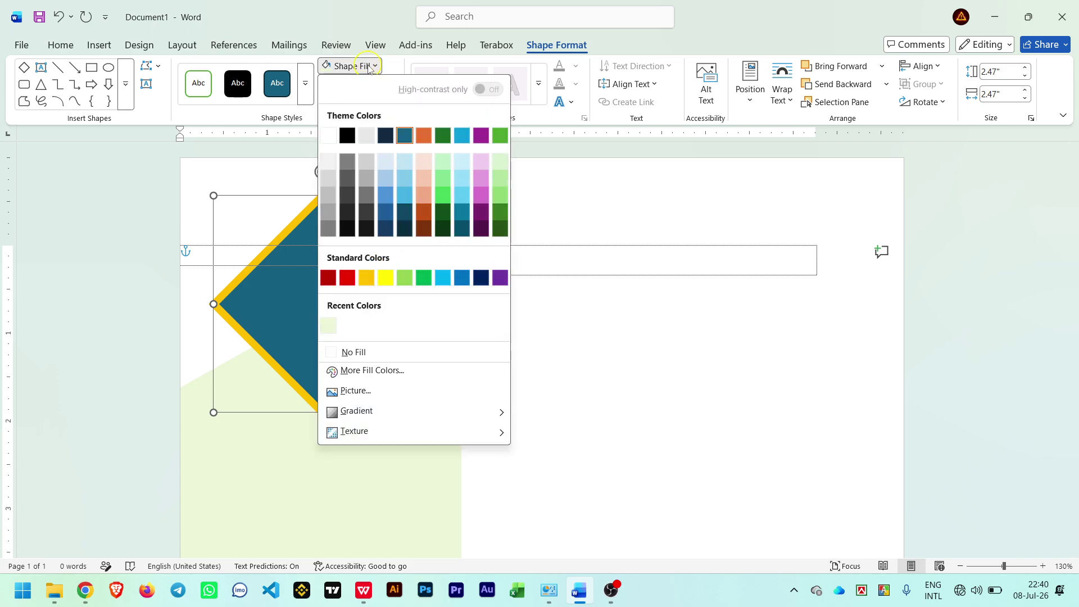
{"action": "left_click", "coordinate": [356, 392]}
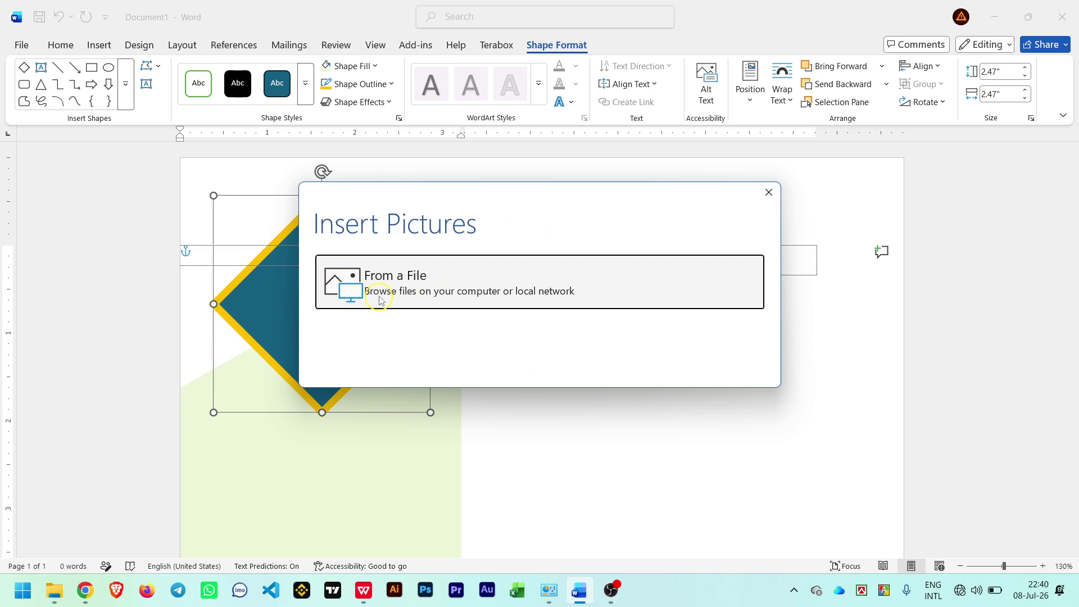
{"action": "left_click", "coordinate": [434, 294]}
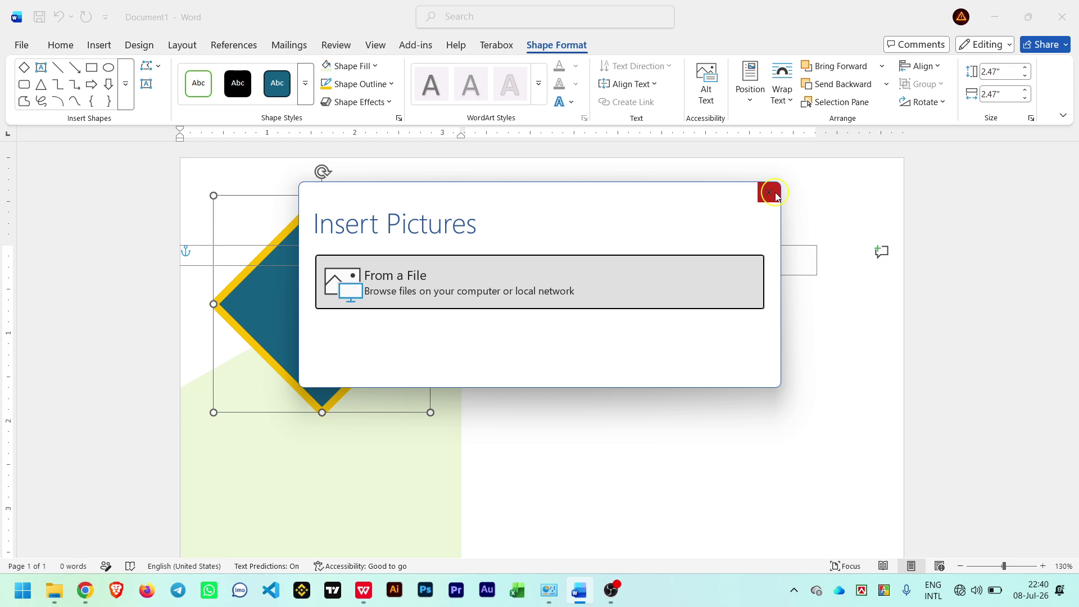
{"action": "left_click", "coordinate": [612, 594]}
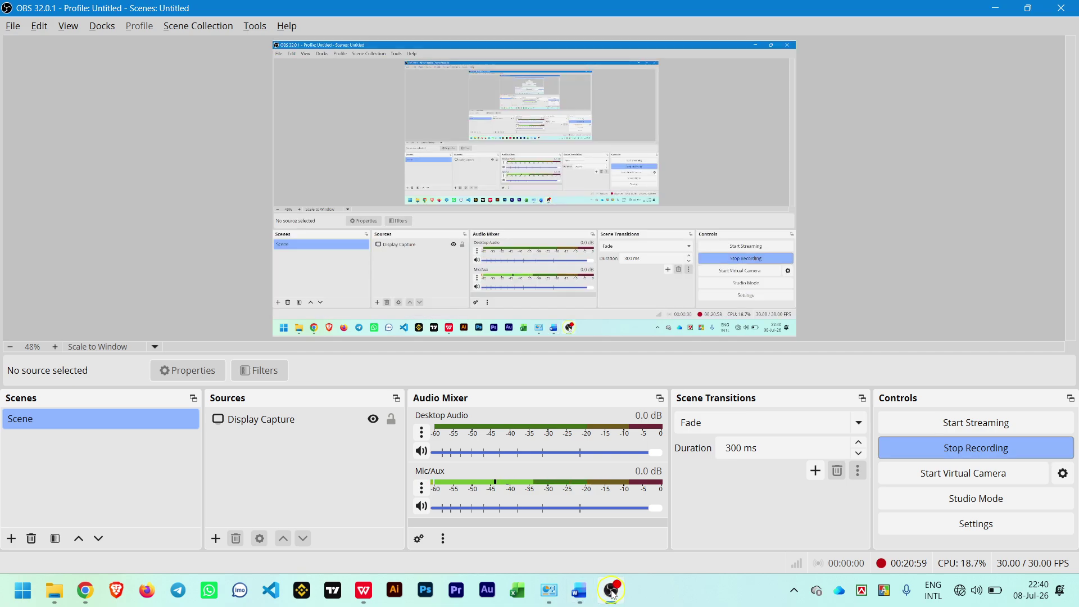
{"action": "left_click", "coordinate": [612, 594]}
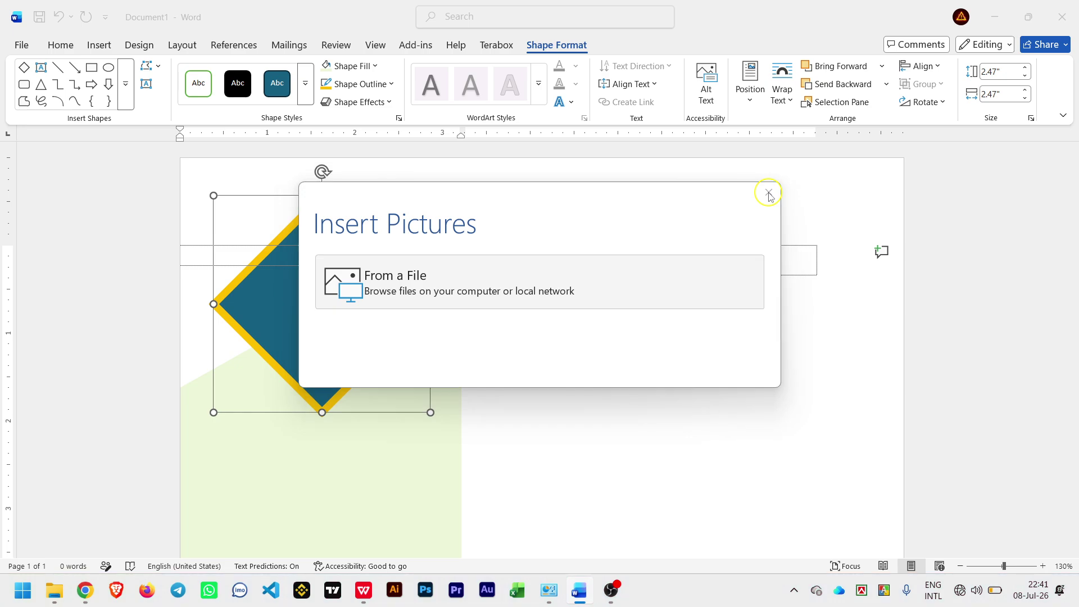
{"action": "key", "text": "Return"}
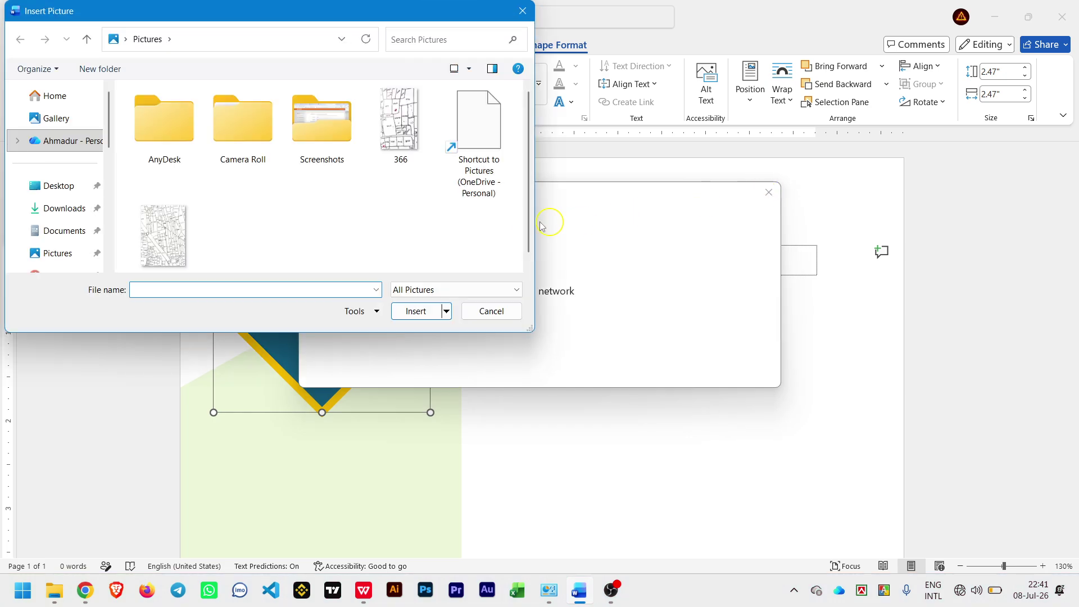
{"action": "left_click_drag", "start_coordinate": [308, 18], "coordinate": [484, 120]}
{"action": "left_click", "coordinate": [427, 241]}
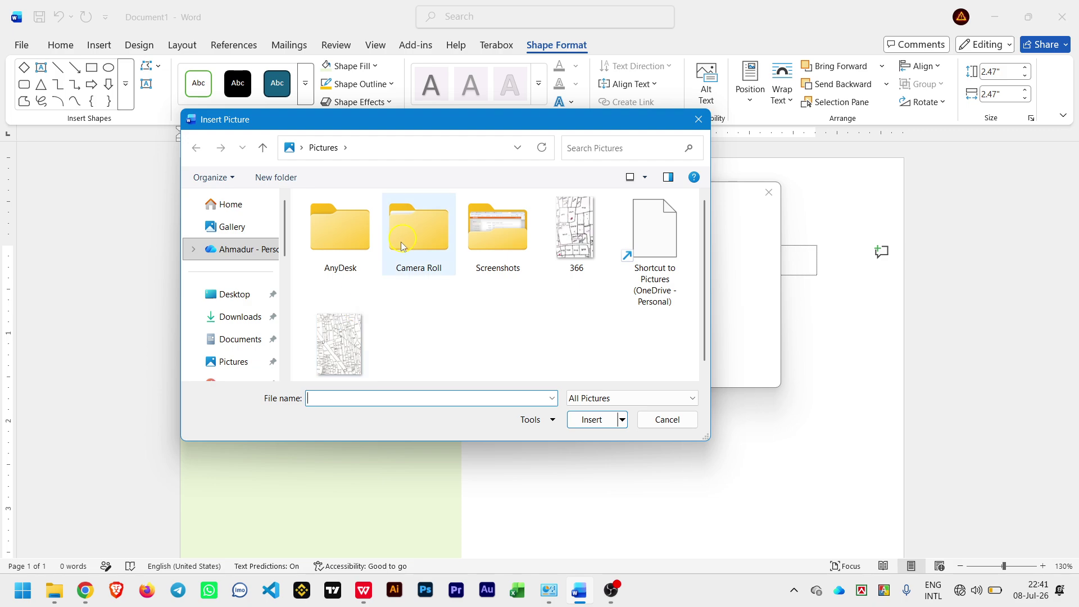
Fill the diamond with the portrait picture slazzer-preview-tf2ee from the Downloads folder.
{"action": "left_click", "coordinate": [229, 325]}
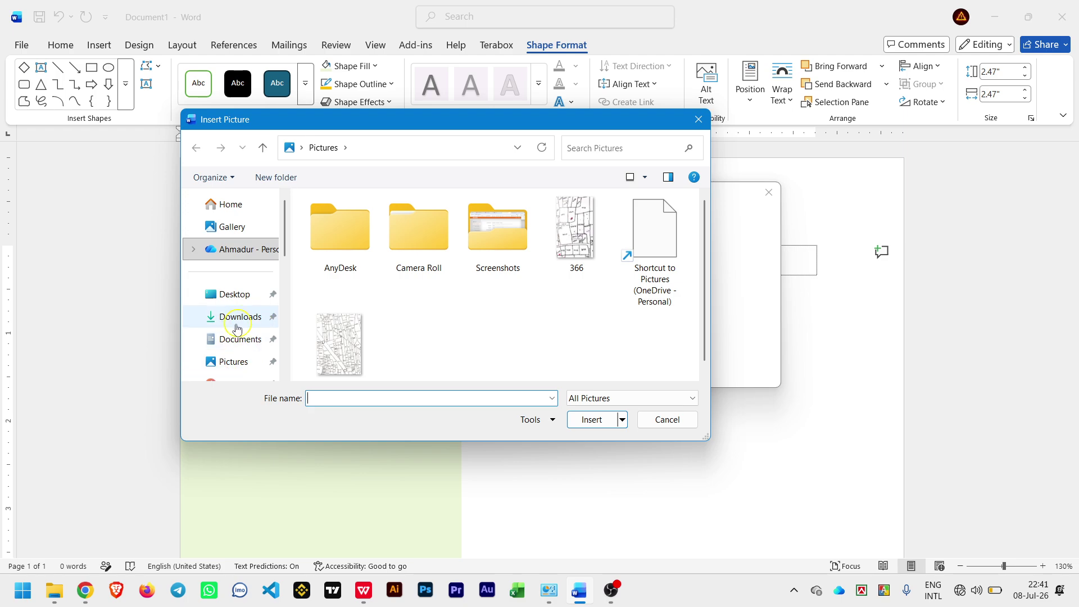
{"action": "left_click", "coordinate": [218, 320]}
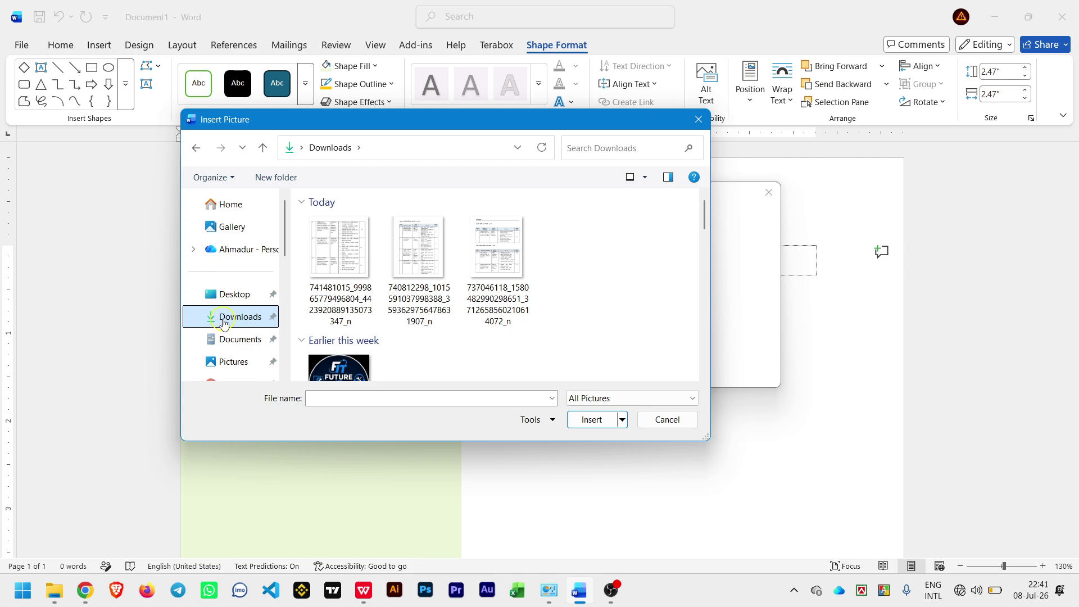
{"action": "scroll", "coordinate": [561, 326], "scroll_direction": "down", "scroll_amount": 5}
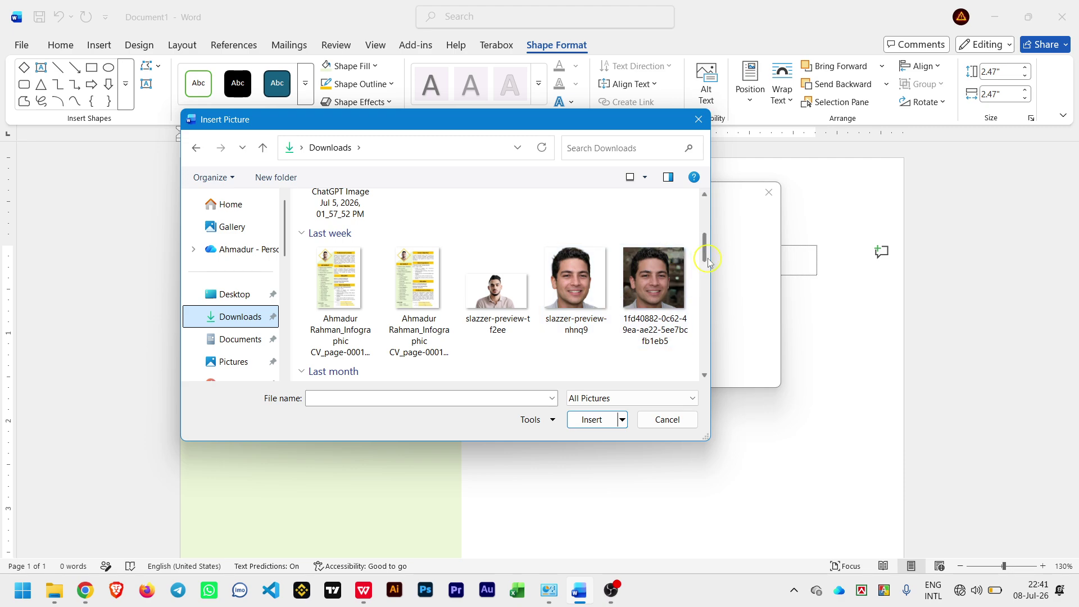
{"action": "left_click_drag", "start_coordinate": [704, 250], "coordinate": [702, 251]}
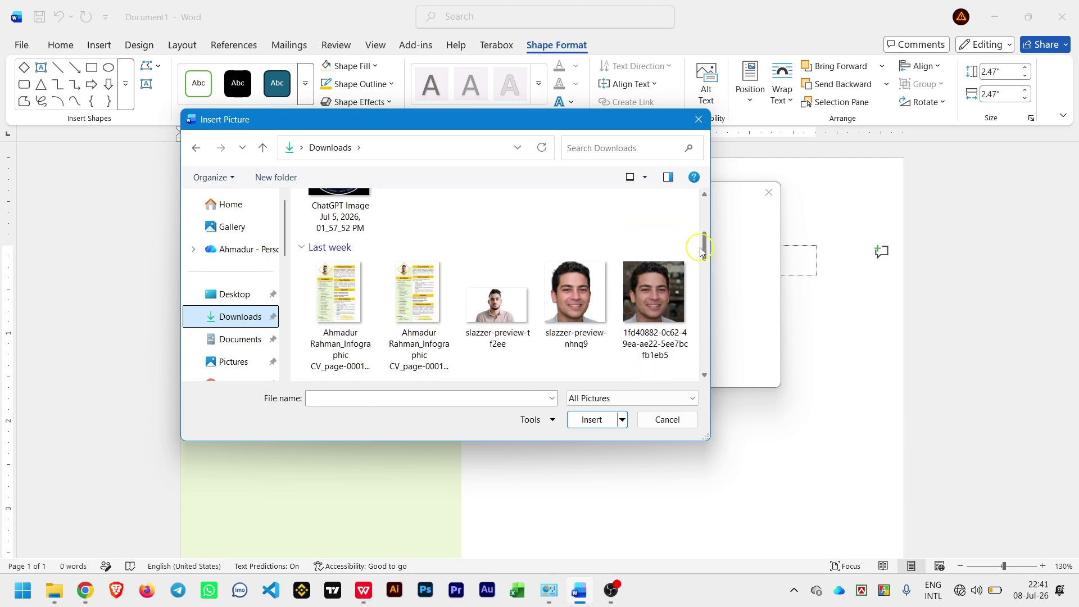
{"action": "left_click", "coordinate": [497, 306]}
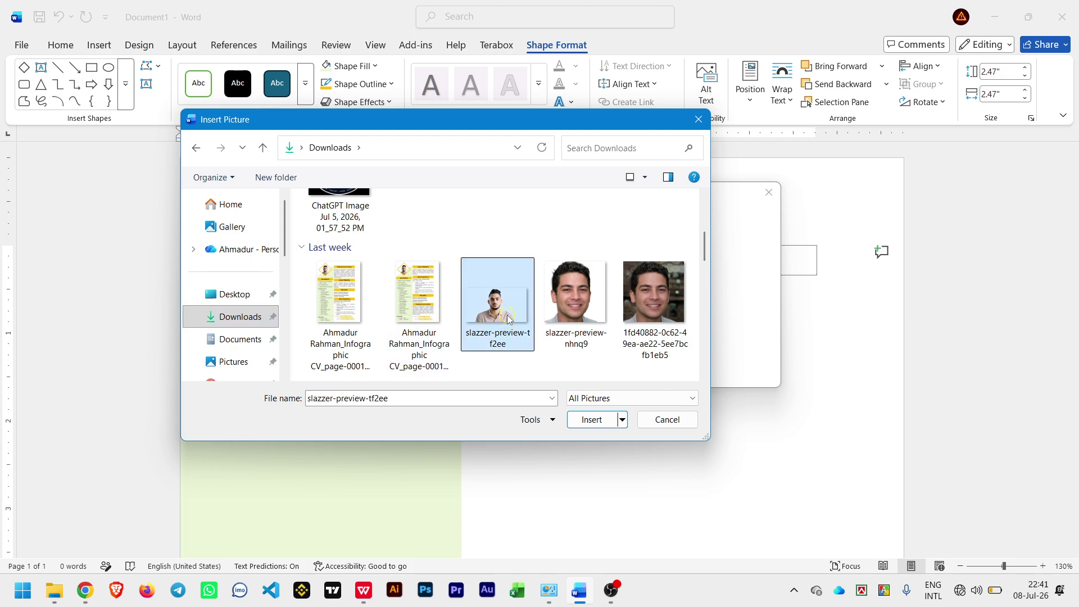
{"action": "left_click", "coordinate": [364, 217]}
{"action": "left_click", "coordinate": [497, 356]}
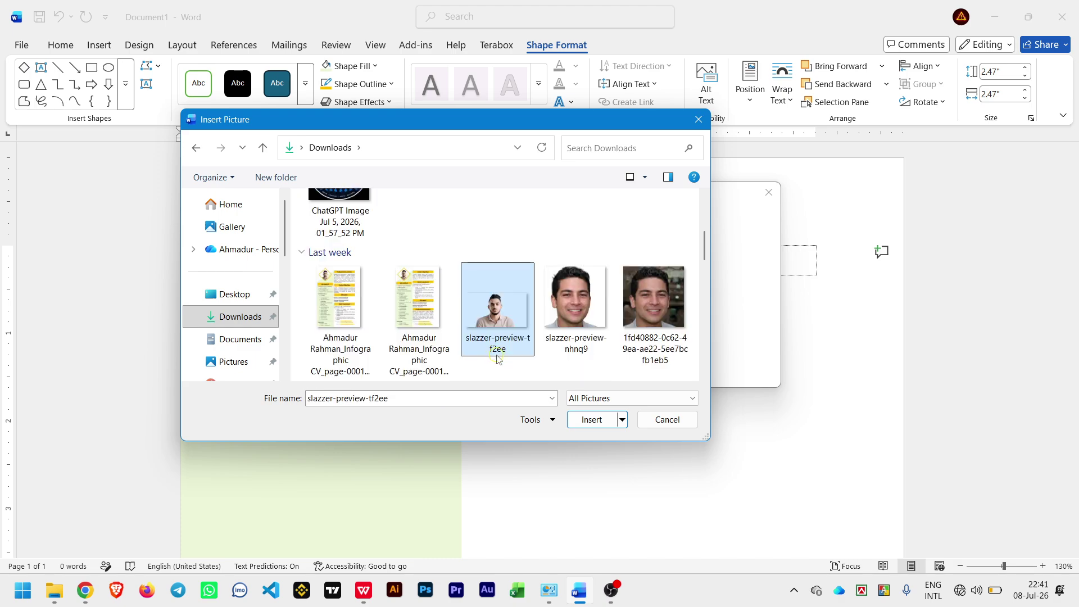
{"action": "left_click", "coordinate": [595, 423]}
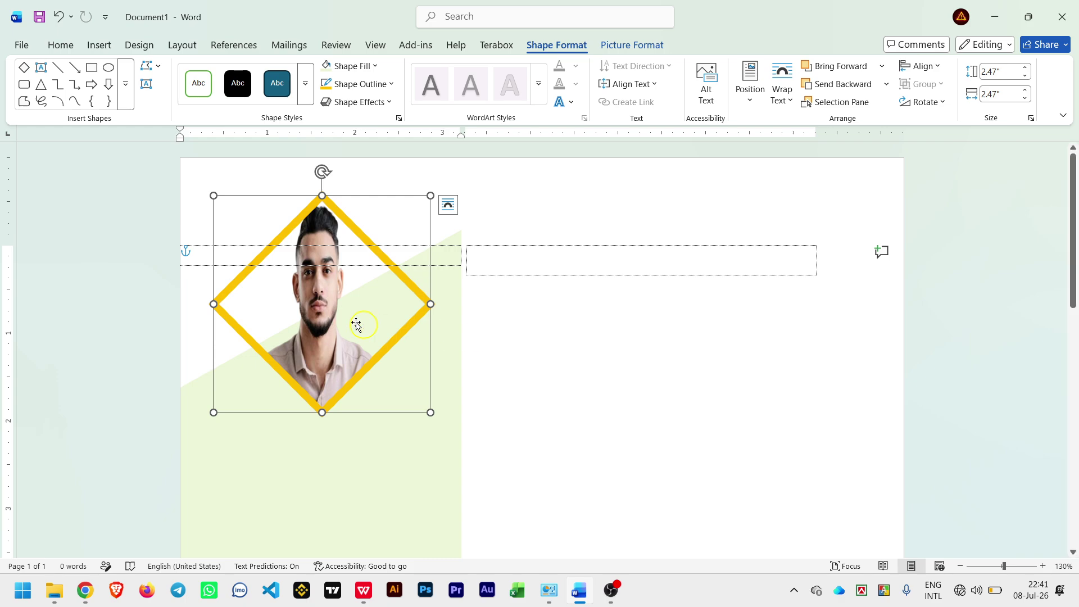
Start the Crop tool on the portrait picture that fills the diamond.
{"action": "left_click", "coordinate": [647, 50]}
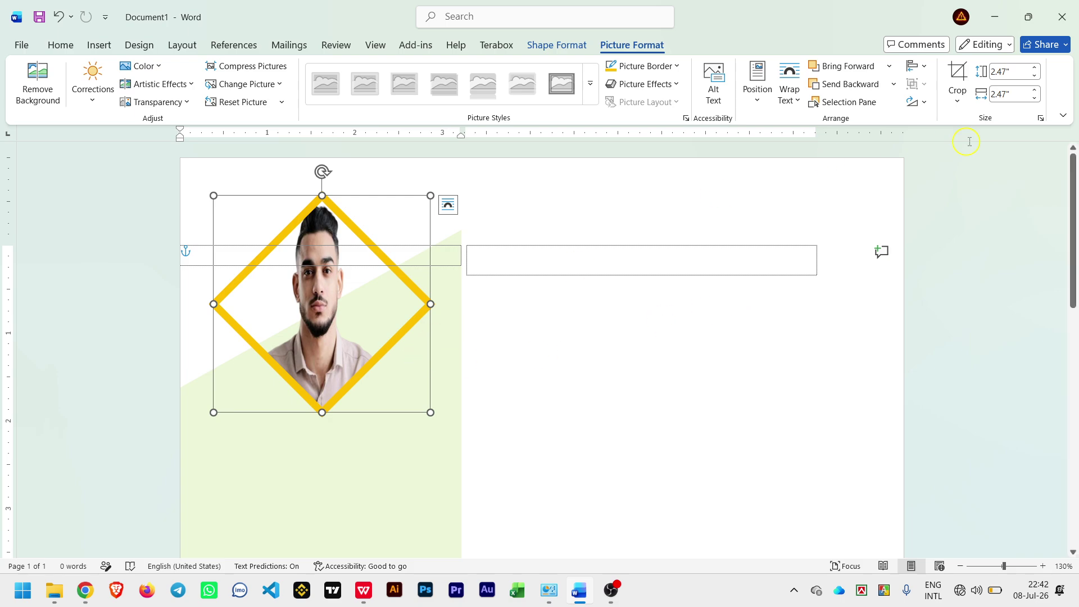
{"action": "left_click", "coordinate": [963, 103]}
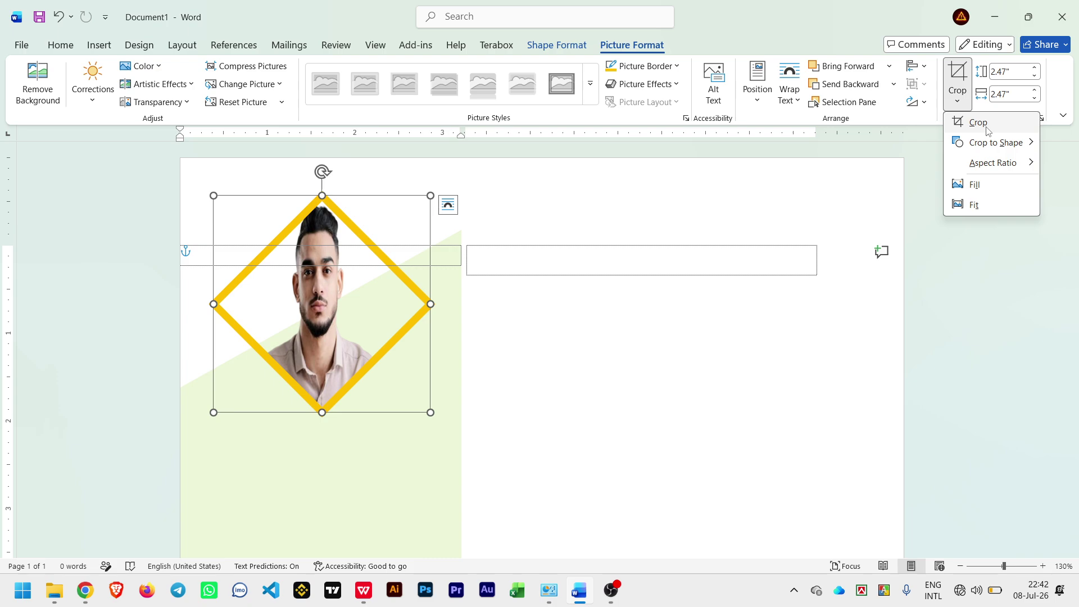
{"action": "left_click", "coordinate": [950, 102]}
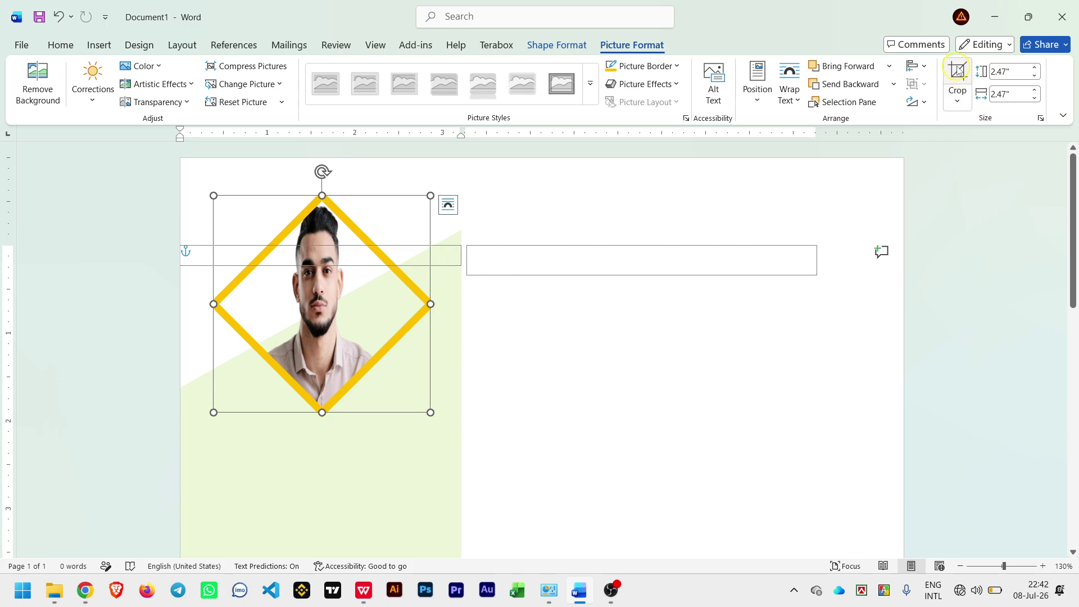
{"action": "left_click", "coordinate": [949, 100]}
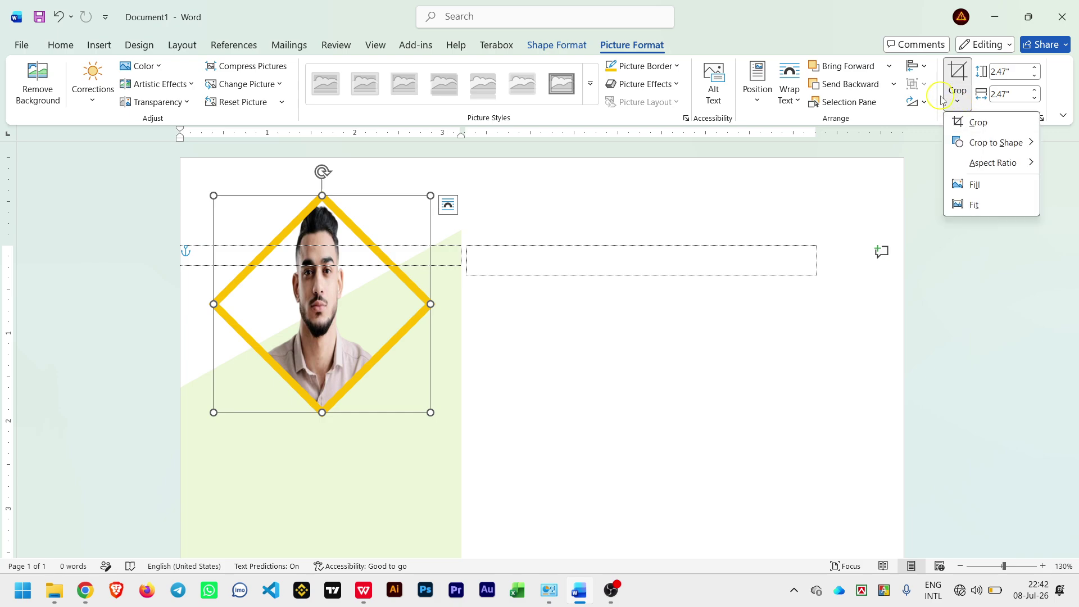
{"action": "left_click", "coordinate": [940, 100]}
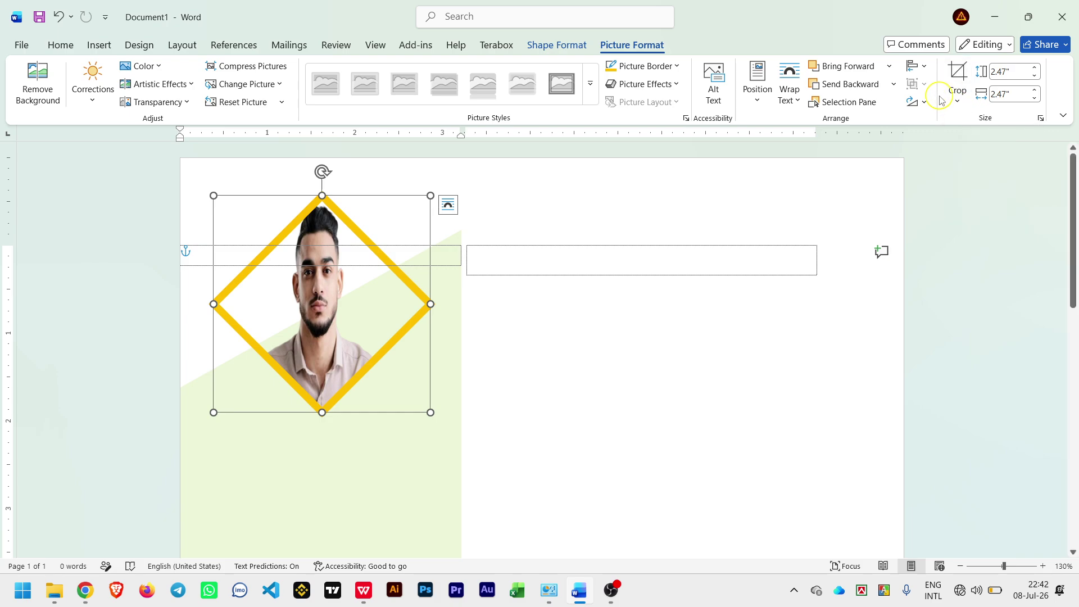
{"action": "left_click", "coordinate": [963, 72]}
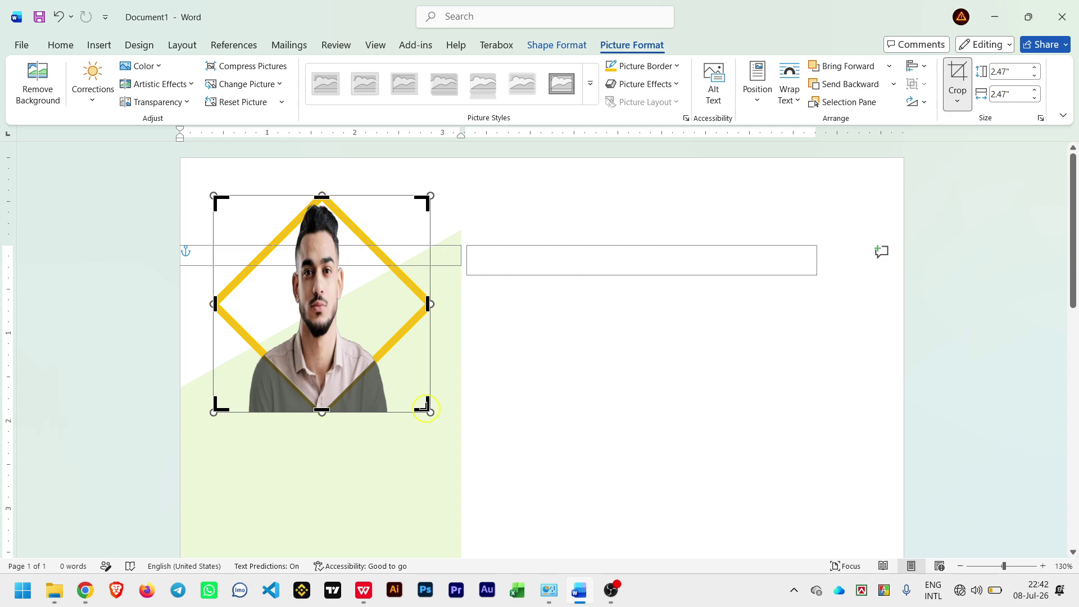
Try enlarging the diamond's crop frame to 4.07" wide by 3.29" high and undo the change.
{"action": "left_click_drag", "start_coordinate": [427, 407], "coordinate": [572, 485]}
{"action": "key", "text": "ctrl"}
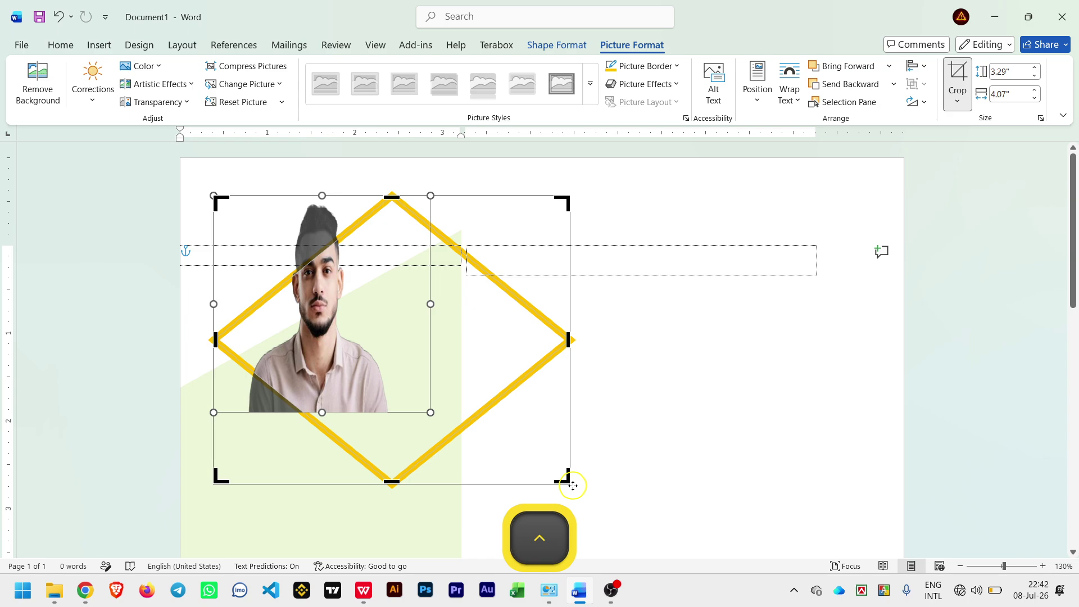
{"action": "key", "text": "ctrl+z"}
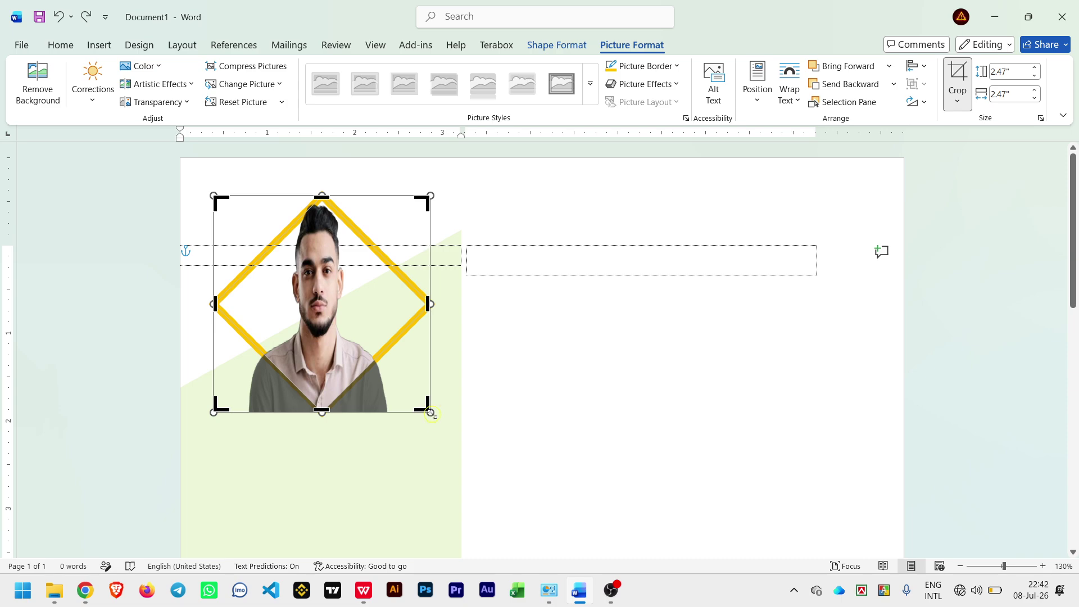
Enlarge and reproportion the portrait within the diamond's crop frame, center the face in the diamond, and finish cropping.
{"action": "left_click_drag", "start_coordinate": [431, 413], "coordinate": [515, 444]}
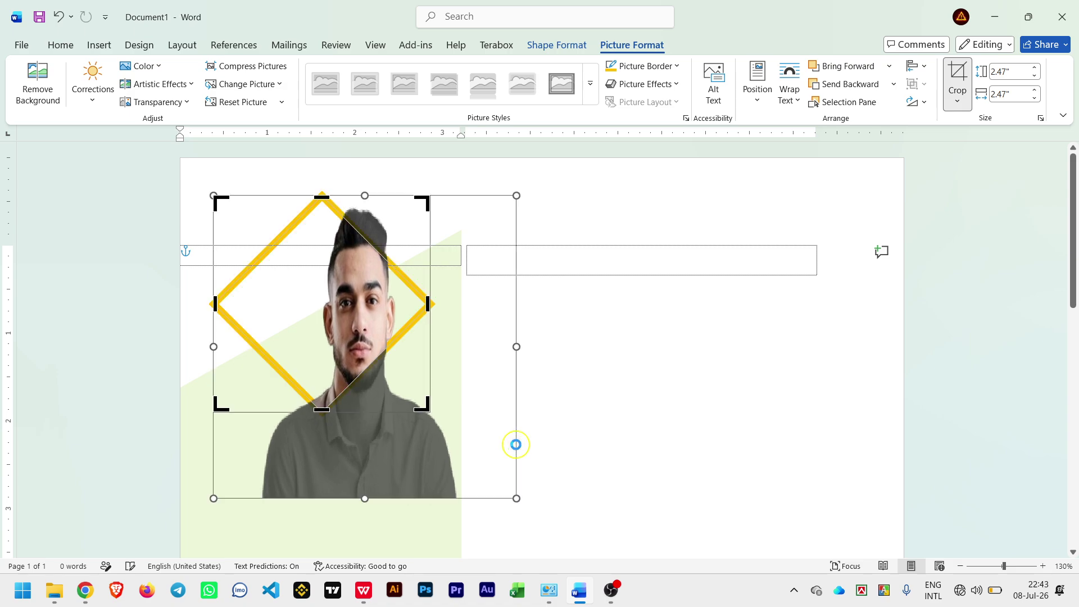
{"action": "left_click_drag", "start_coordinate": [365, 500], "coordinate": [378, 390]}
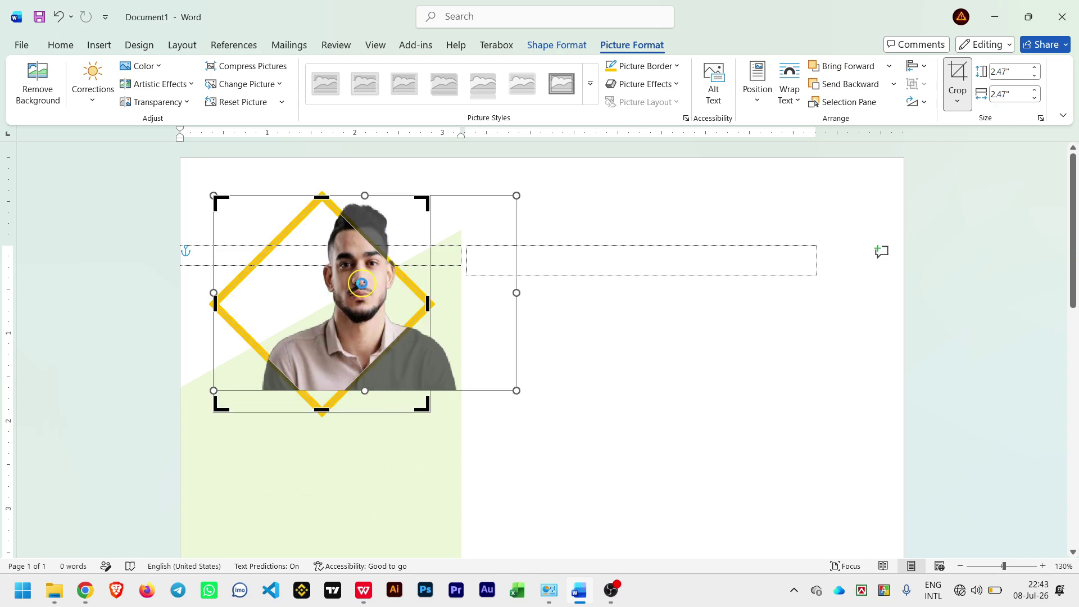
{"action": "left_click_drag", "start_coordinate": [360, 284], "coordinate": [324, 303]}
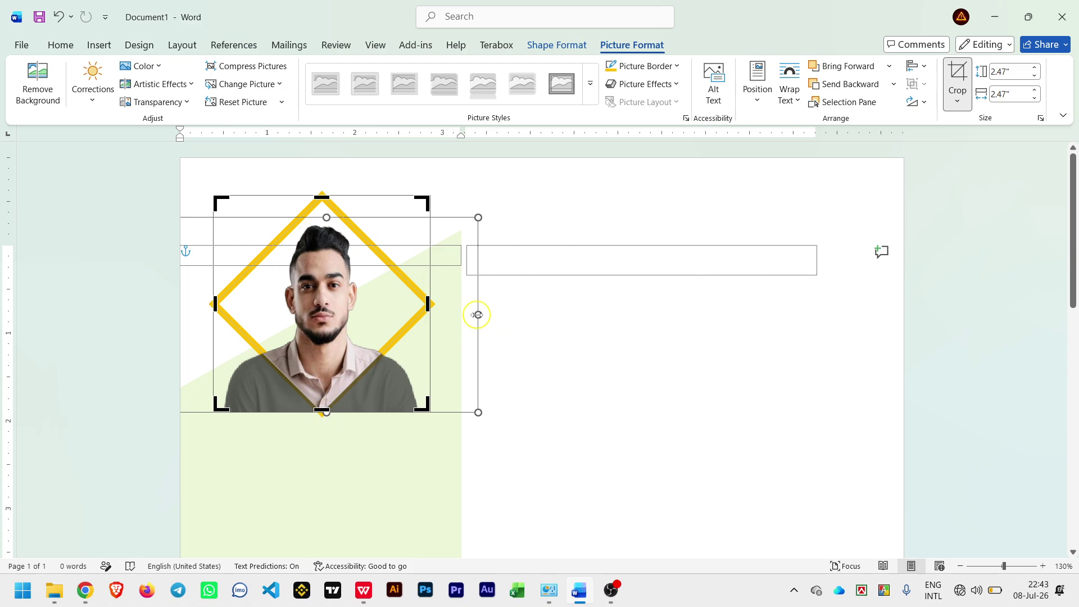
{"action": "left_click_drag", "start_coordinate": [477, 314], "coordinate": [522, 311]}
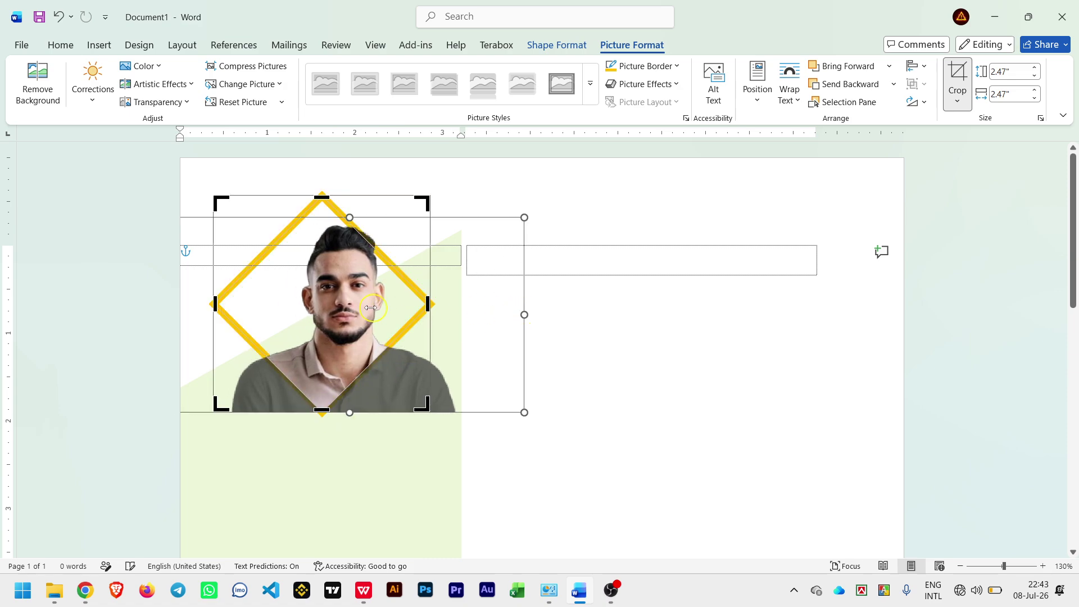
{"action": "left_click_drag", "start_coordinate": [351, 306], "coordinate": [332, 307]}
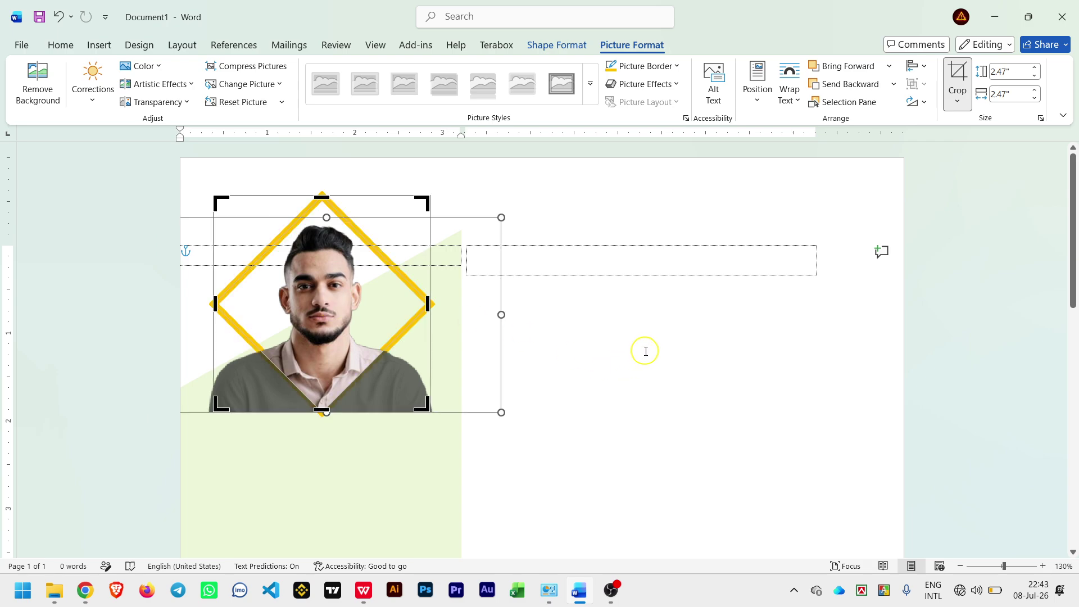
{"action": "left_click", "coordinate": [704, 322]}
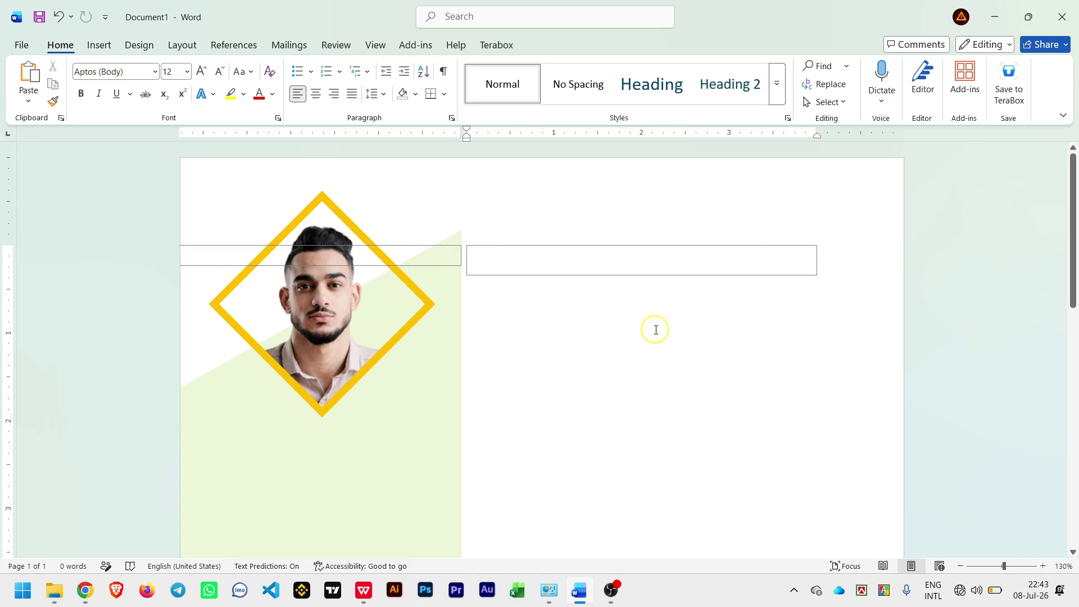
Select the light green background shape and look over the page from the portrait down to the bottom edge.
{"action": "scroll", "coordinate": [655, 330], "scroll_direction": "down", "scroll_amount": 9}
{"action": "scroll", "coordinate": [656, 329], "scroll_direction": "up", "scroll_amount": 7}
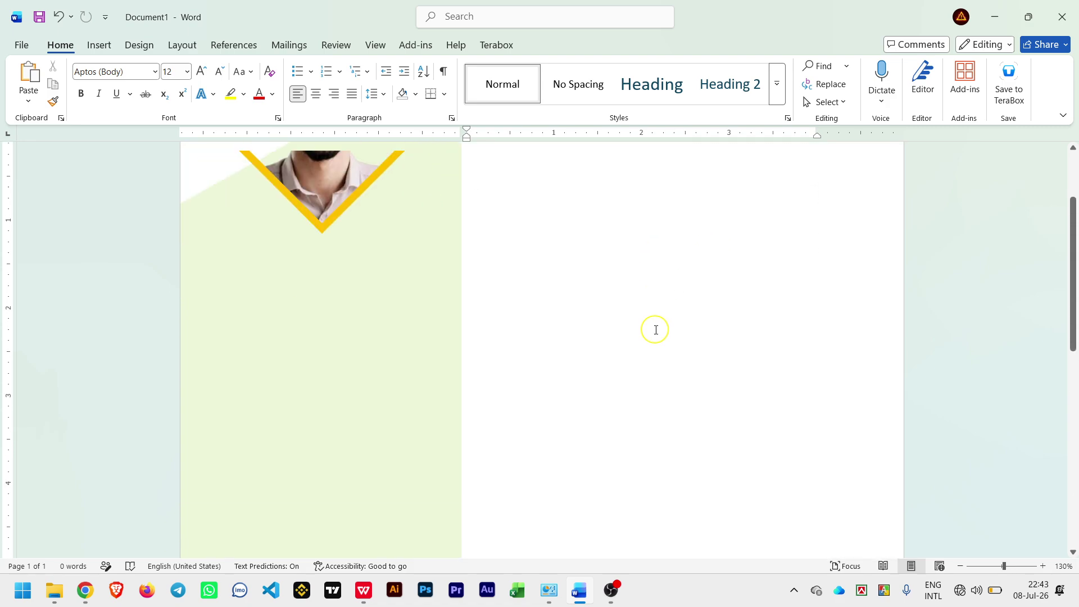
{"action": "scroll", "coordinate": [655, 330], "scroll_direction": "up", "scroll_amount": 3}
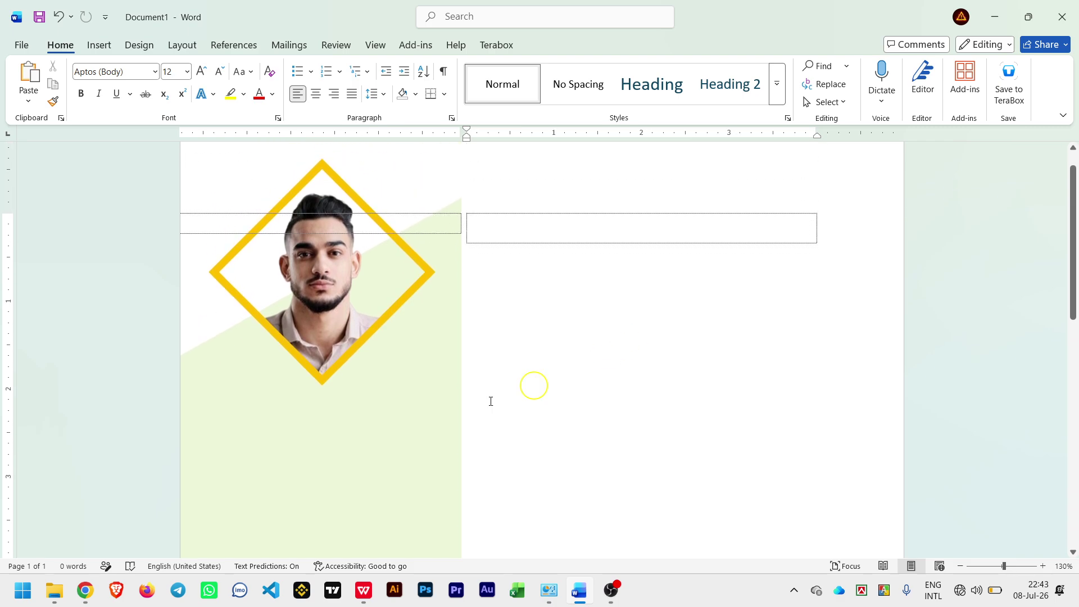
{"action": "left_click", "coordinate": [385, 450]}
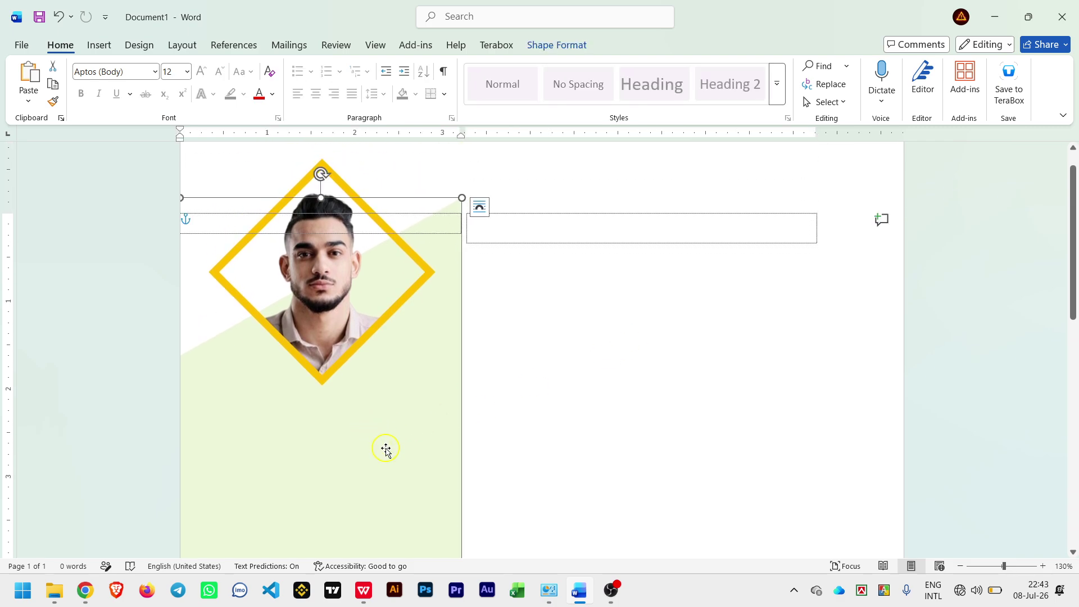
{"action": "scroll", "coordinate": [398, 447], "scroll_direction": "down", "scroll_amount": 1}
{"action": "left_click", "coordinate": [398, 447]}
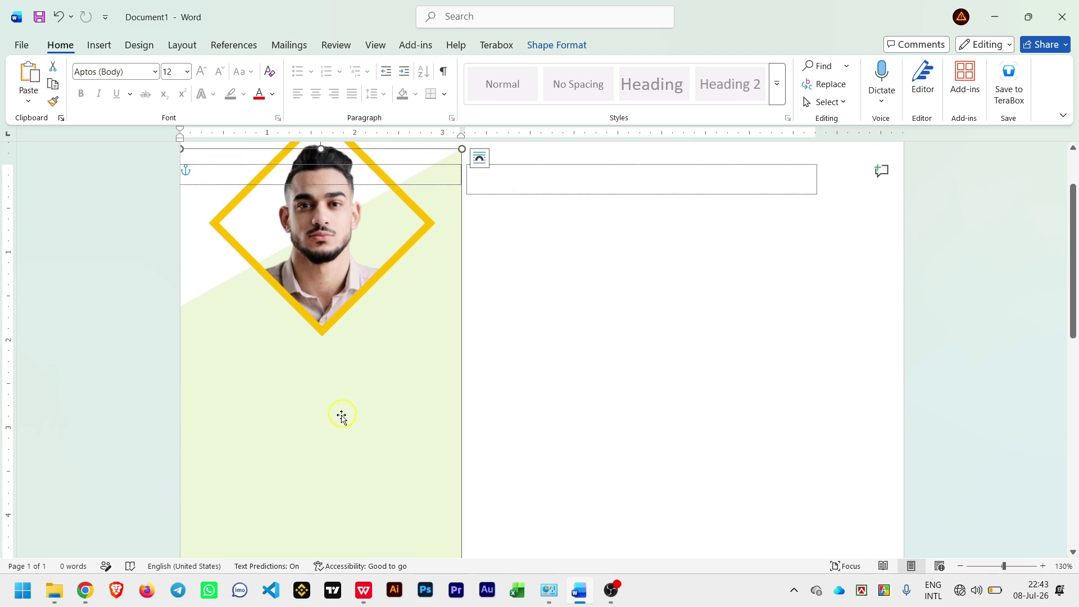
{"action": "scroll", "coordinate": [361, 414], "scroll_direction": "down", "scroll_amount": 5}
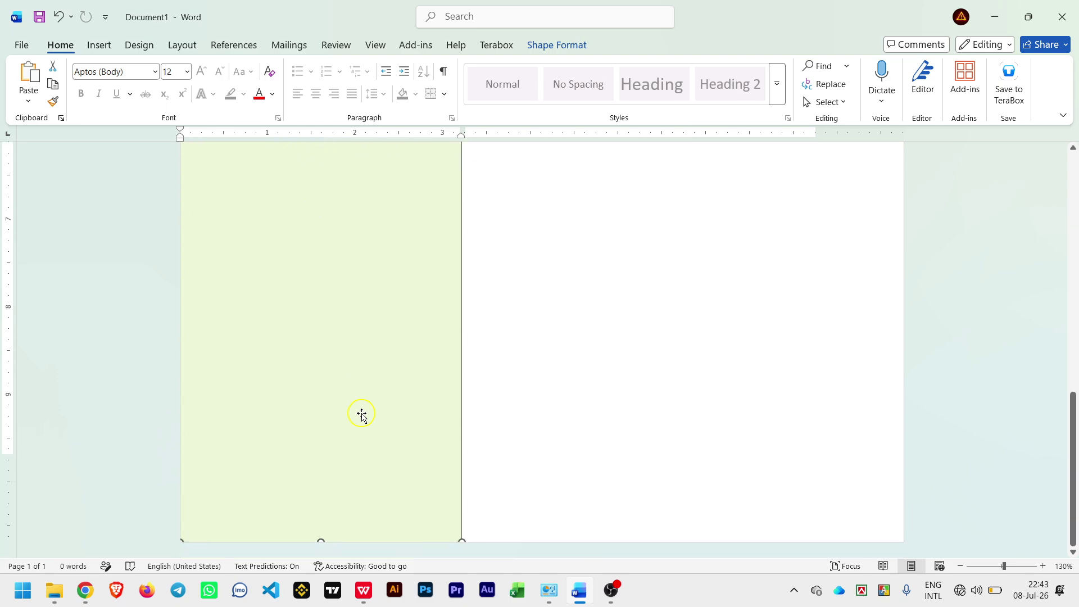
{"action": "scroll", "coordinate": [361, 415], "scroll_direction": "up", "scroll_amount": 4}
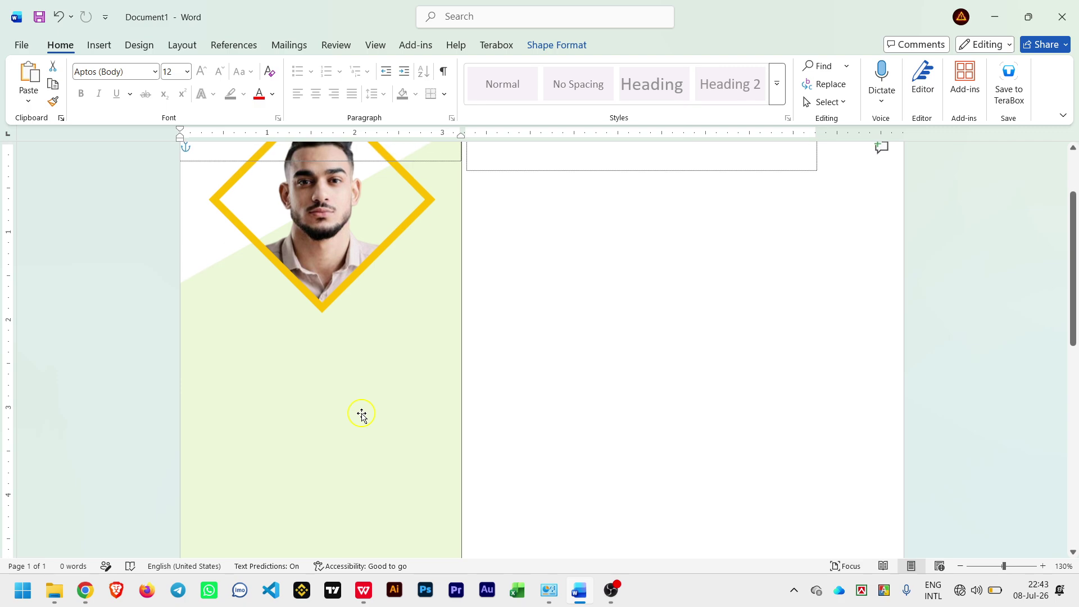
{"action": "scroll", "coordinate": [361, 414], "scroll_direction": "down", "scroll_amount": 1}
{"action": "scroll", "coordinate": [362, 414], "scroll_direction": "down", "scroll_amount": 2}
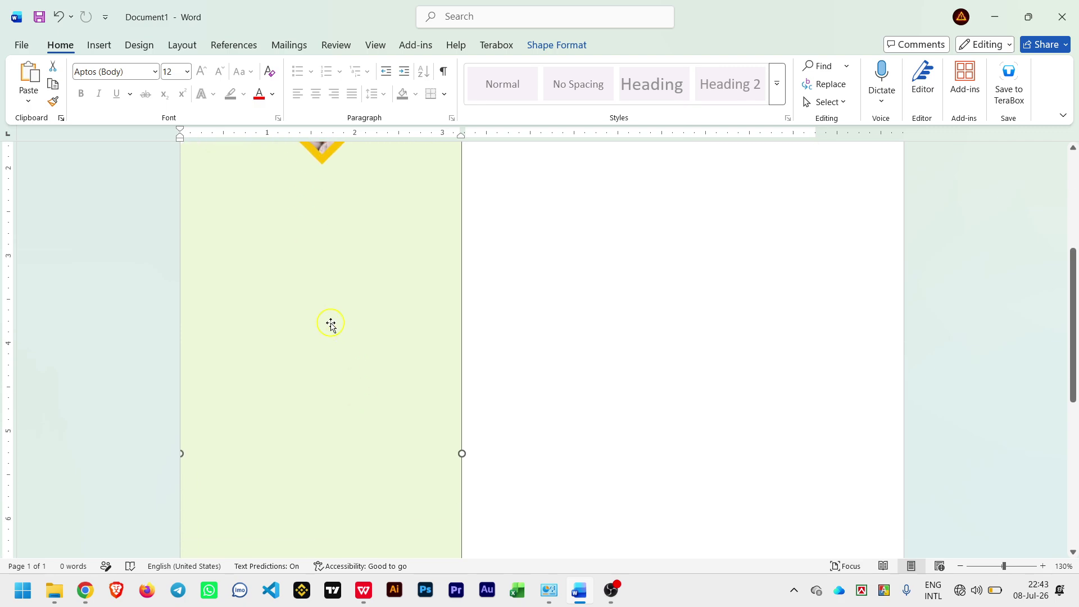
{"action": "scroll", "coordinate": [331, 324], "scroll_direction": "up", "scroll_amount": 3}
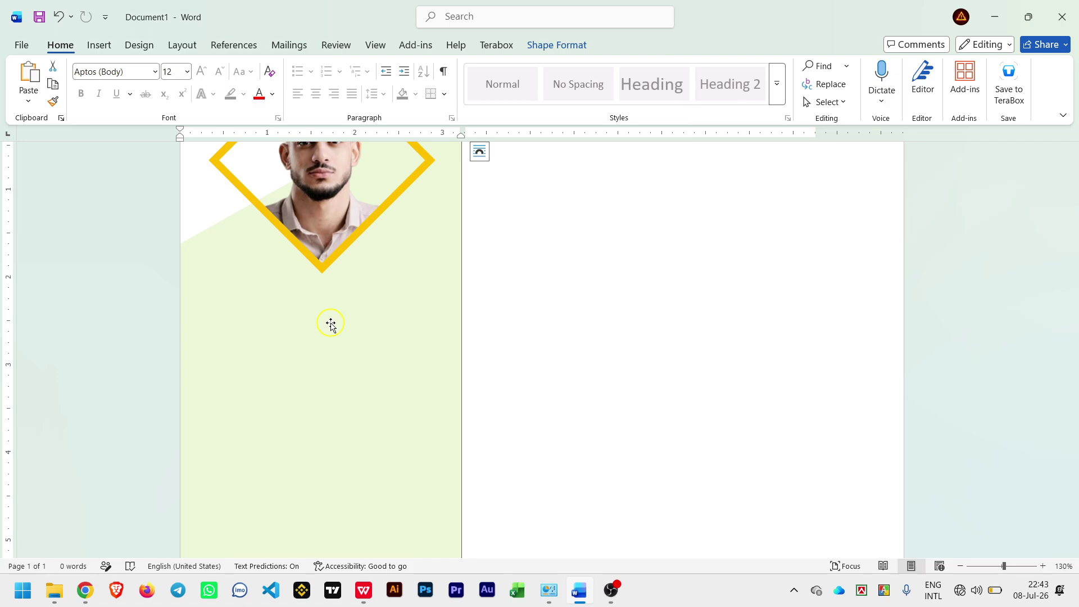
Add text to the light green background shape and enter a row of k characters as sample text.
{"action": "right_click", "coordinate": [328, 353]}
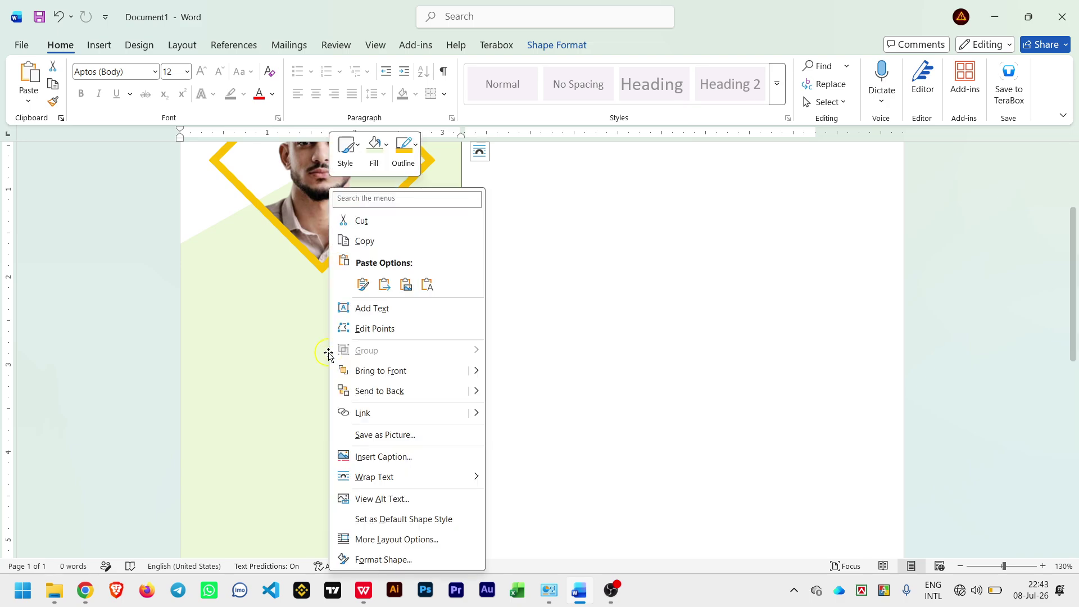
{"action": "left_click", "coordinate": [417, 309]}
{"action": "scroll", "coordinate": [370, 386], "scroll_direction": "down", "scroll_amount": 3}
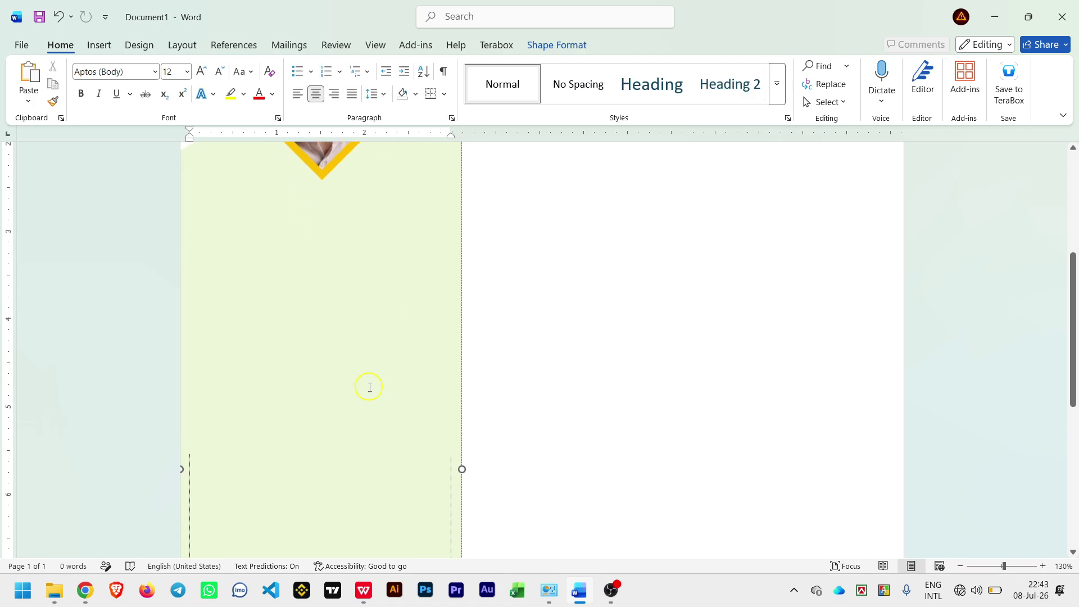
{"action": "scroll", "coordinate": [370, 387], "scroll_direction": "down", "scroll_amount": 6, "text": "ctrl"}
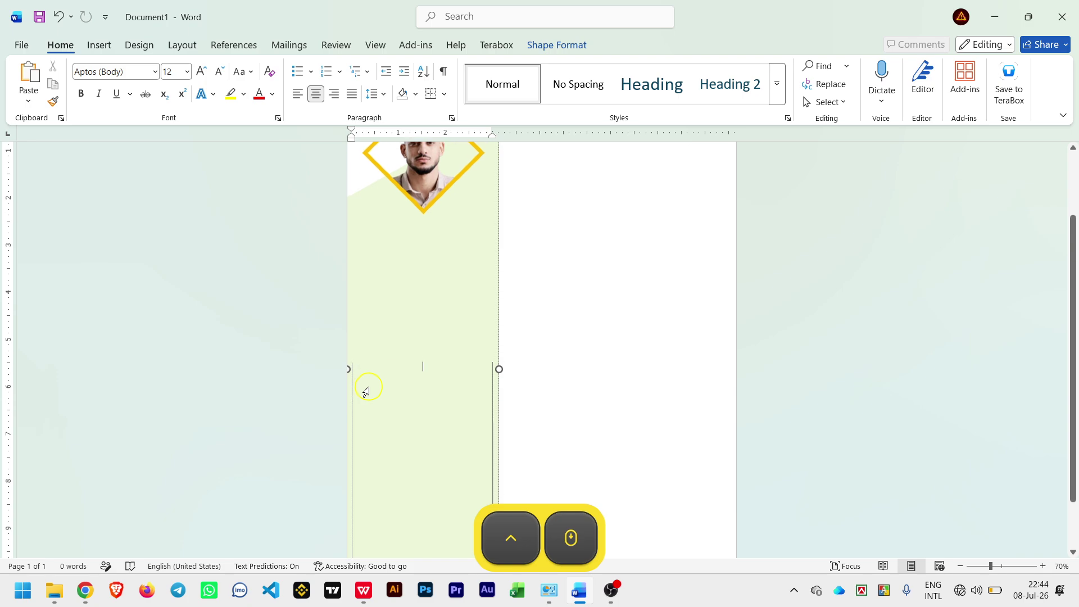
{"action": "scroll", "coordinate": [369, 388], "scroll_direction": "up", "scroll_amount": 5, "text": "ctrl"}
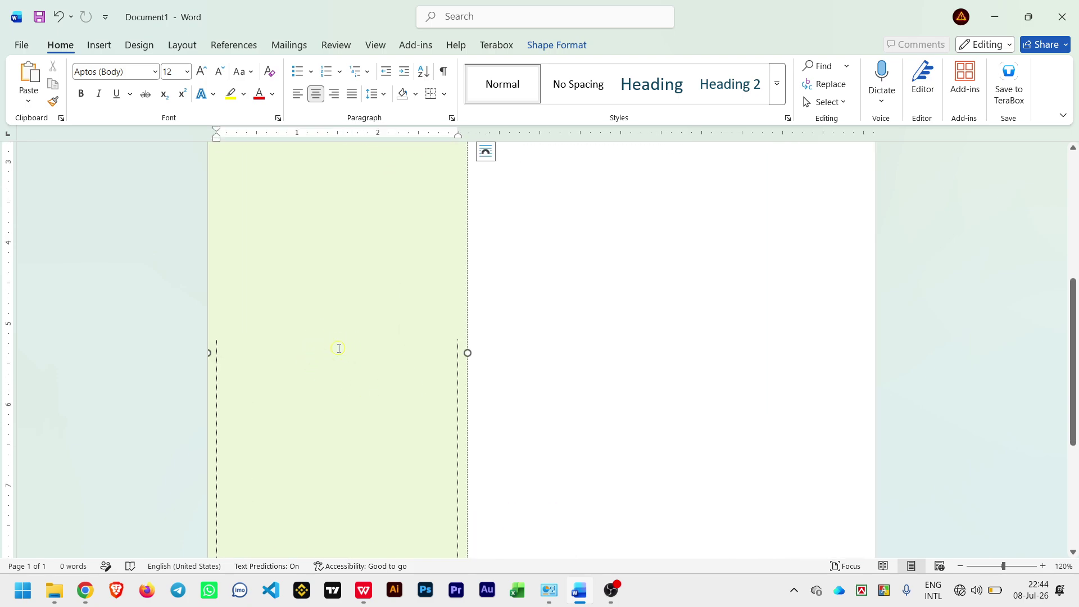
{"action": "type", "text": "kkk"}
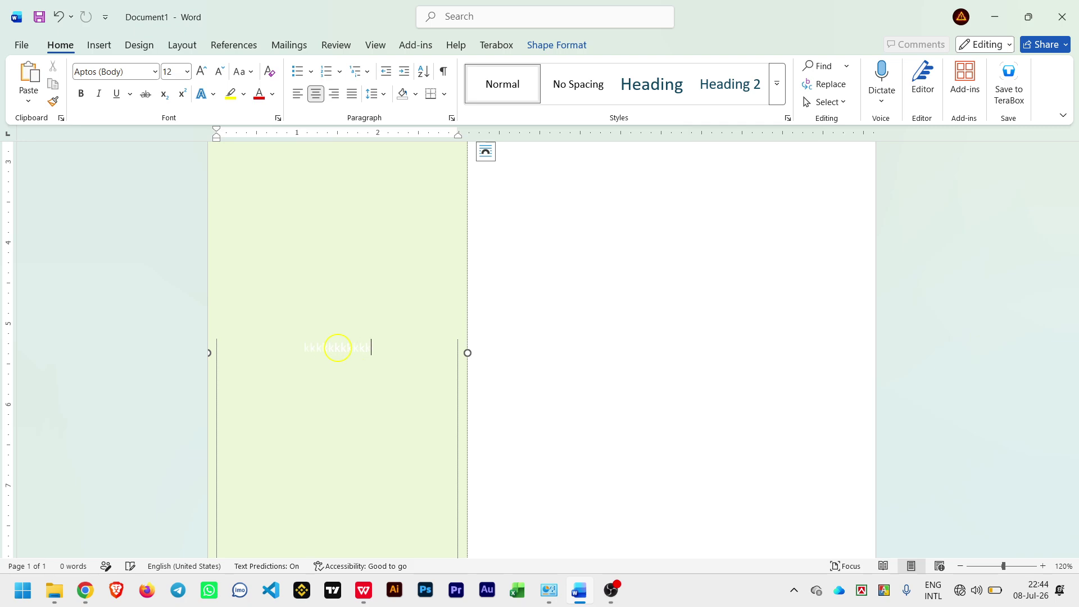
{"action": "type", "text": "kkkkkkk"}
Select the row of k characters in the green shape and clear the selection.
{"action": "key", "text": "shift+Left"}
{"action": "key", "text": "shift+Left"}
{"action": "key", "text": "shift+Left"}
{"action": "key", "text": "shift+Left"}
{"action": "key", "text": "shift+Left"}
{"action": "key", "text": "shift+Left"}
{"action": "key", "text": "shift+Left"}
{"action": "key", "text": "shift+Left"}
{"action": "key", "text": "shift+Left"}
{"action": "key", "text": "shift+Left"}
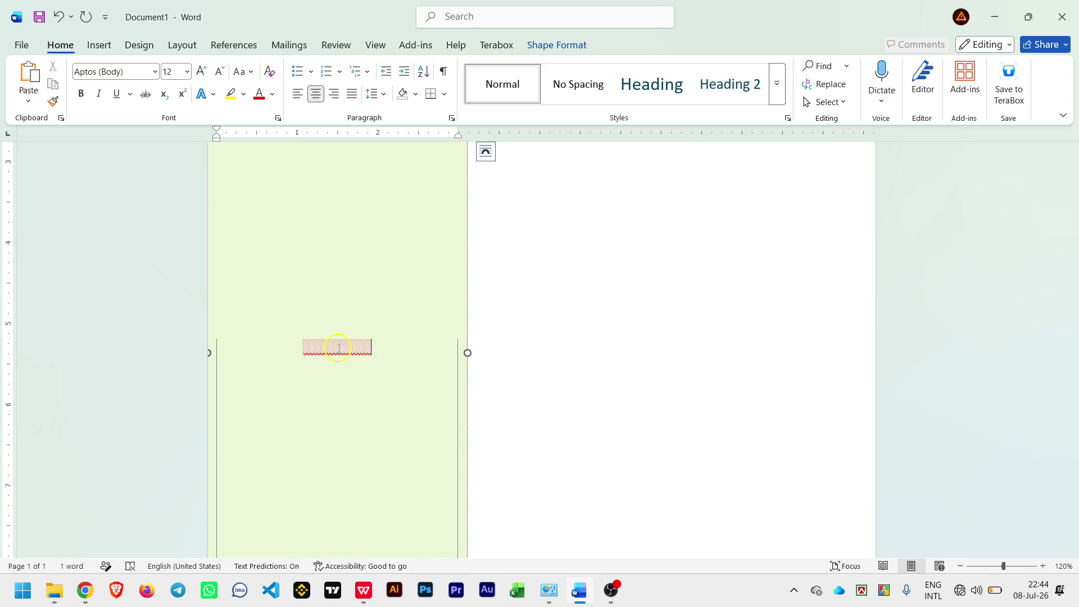
{"action": "left_click", "coordinate": [405, 357]}
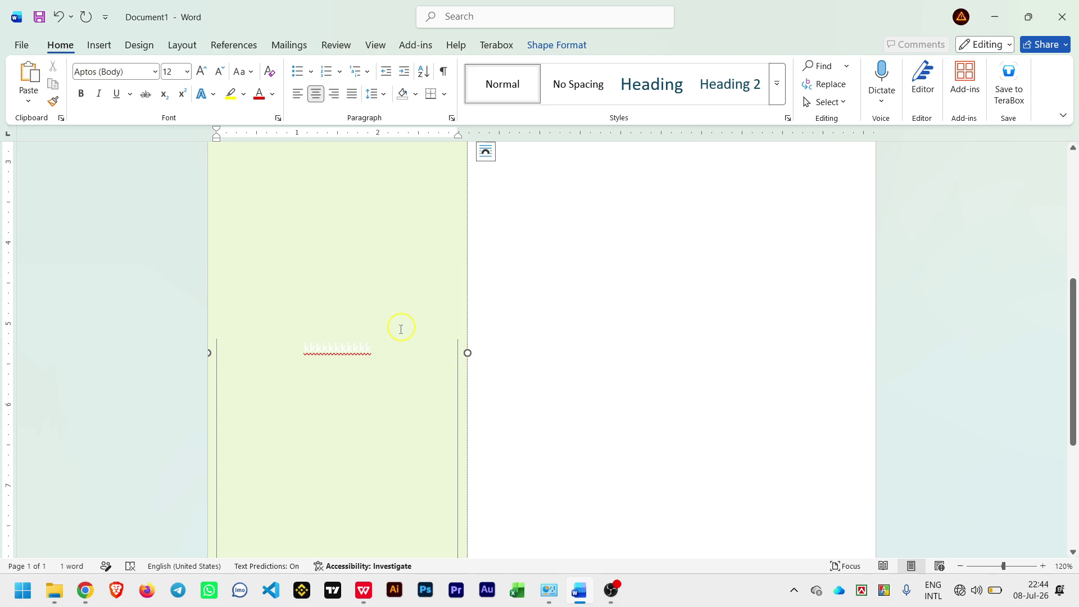
Align the text in the light green background shape to the top.
{"action": "left_click", "coordinate": [559, 45]}
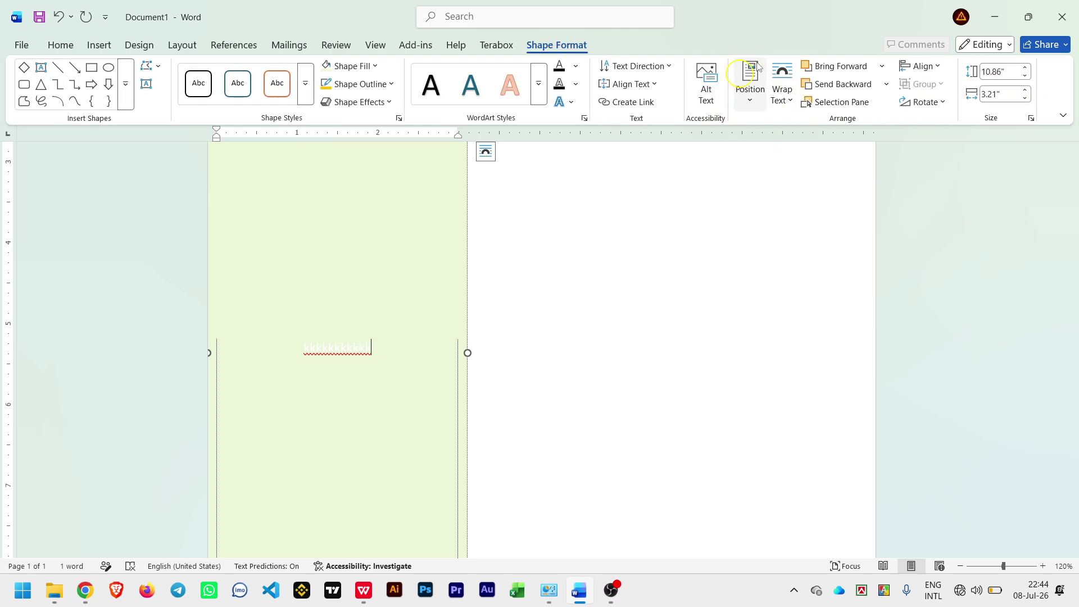
{"action": "left_click", "coordinate": [638, 85]}
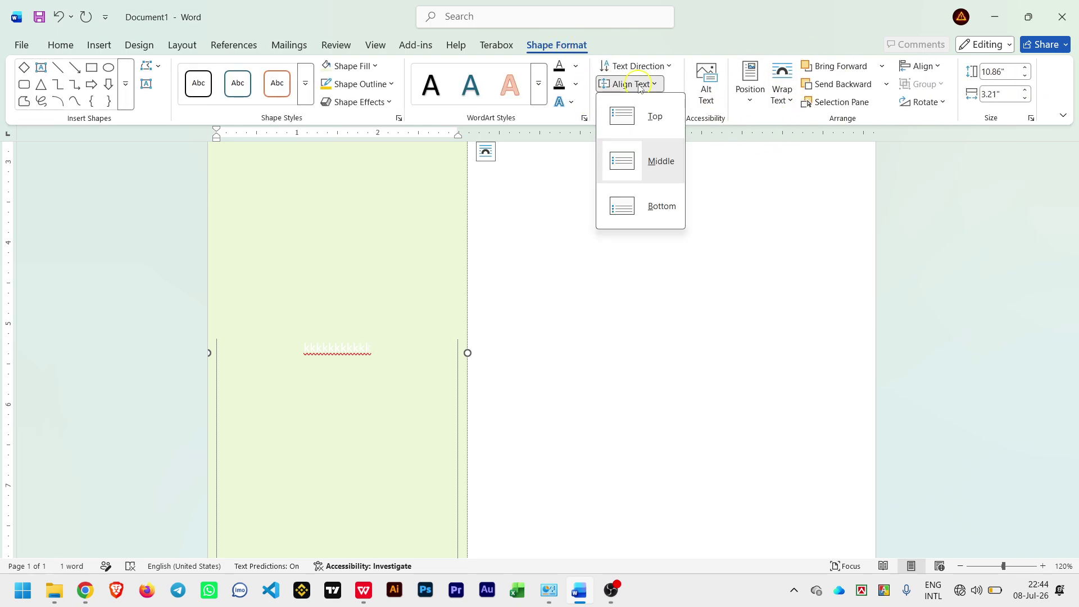
{"action": "left_click", "coordinate": [659, 119]}
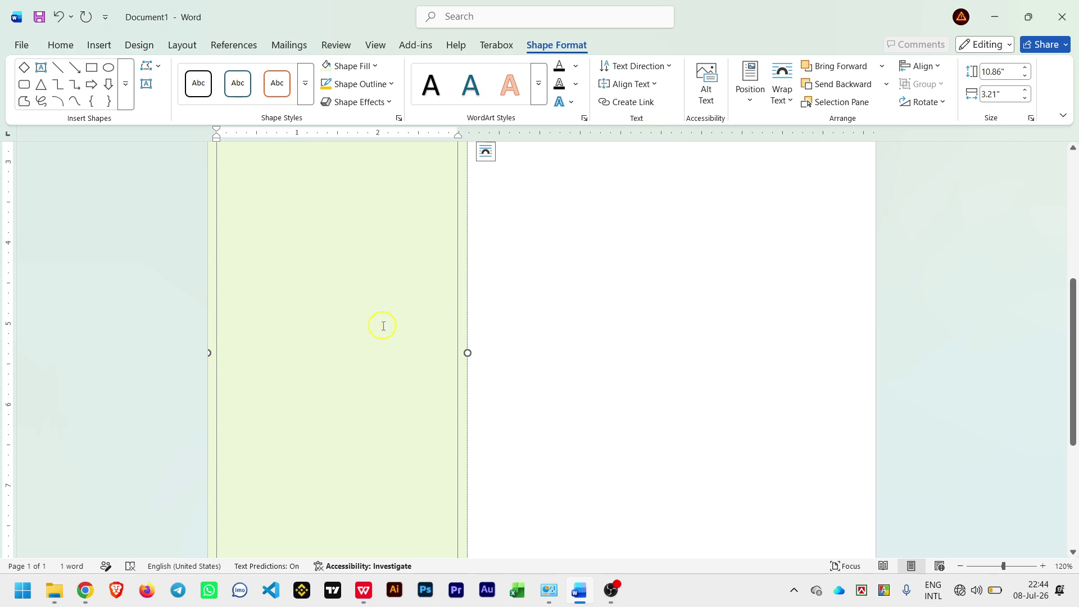
{"action": "scroll", "coordinate": [382, 326], "scroll_direction": "up", "scroll_amount": 5}
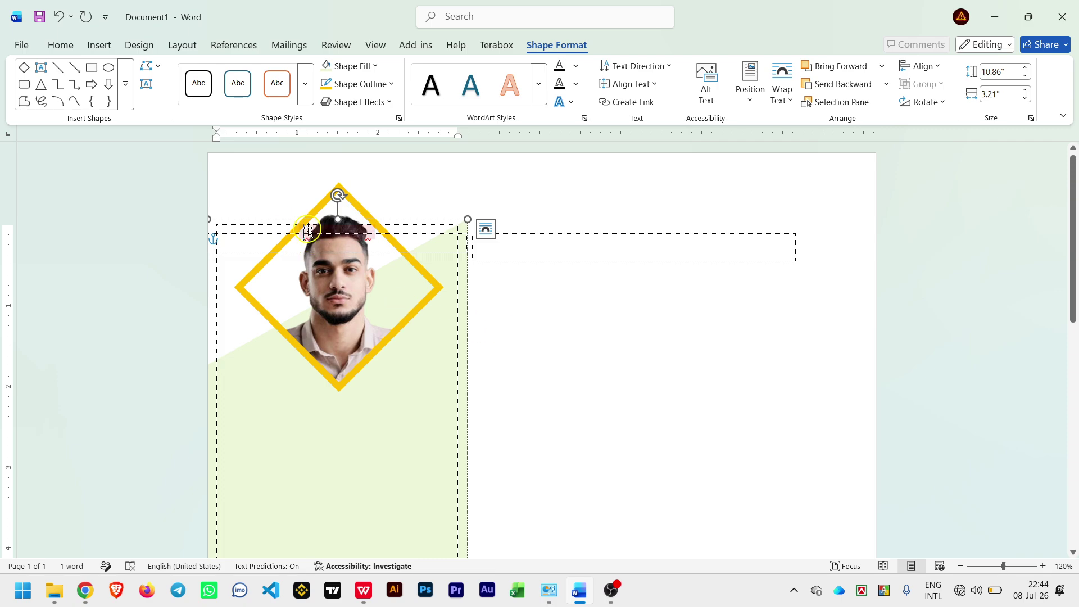
Insert blank lines before the sample text until it sits just below the diamond portrait.
{"action": "key", "text": "Return"}
{"action": "key", "text": "Return"}
{"action": "key", "text": "Return"}
{"action": "key", "text": "Return"}
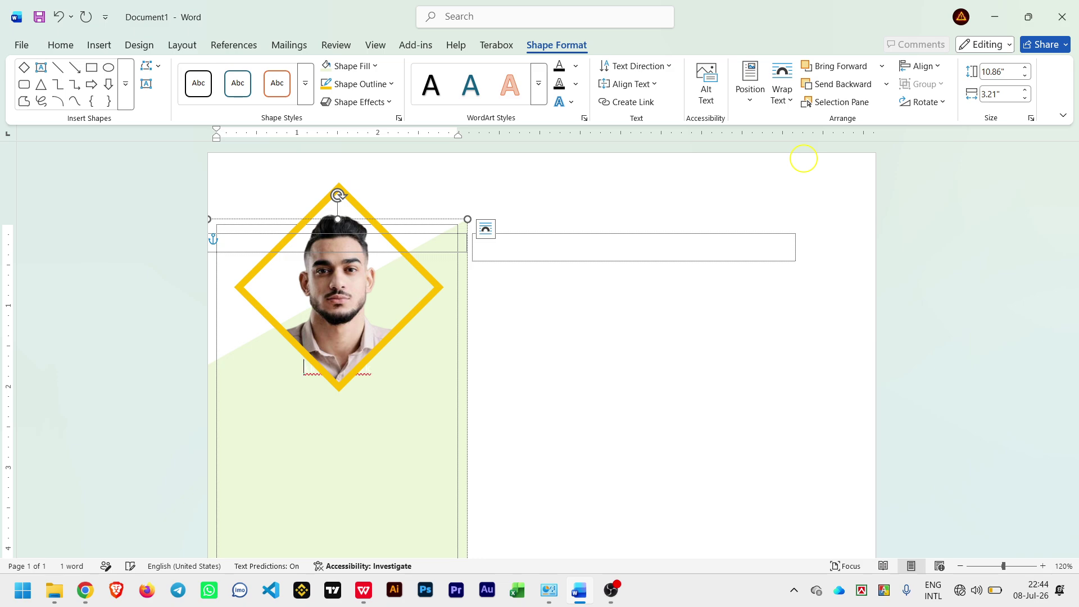
{"action": "key", "text": "Return"}
{"action": "key", "text": "Return"}
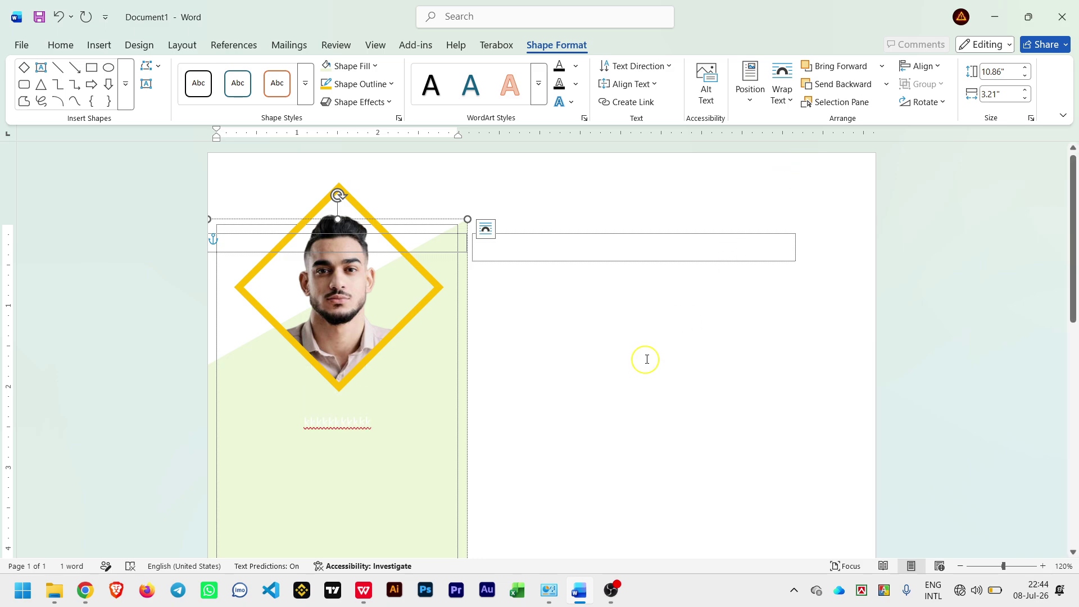
Set the fill colour of the sample text in the green shape to black.
{"action": "double_click", "coordinate": [369, 428]}
{"action": "left_click", "coordinate": [370, 428], "text": "shift"}
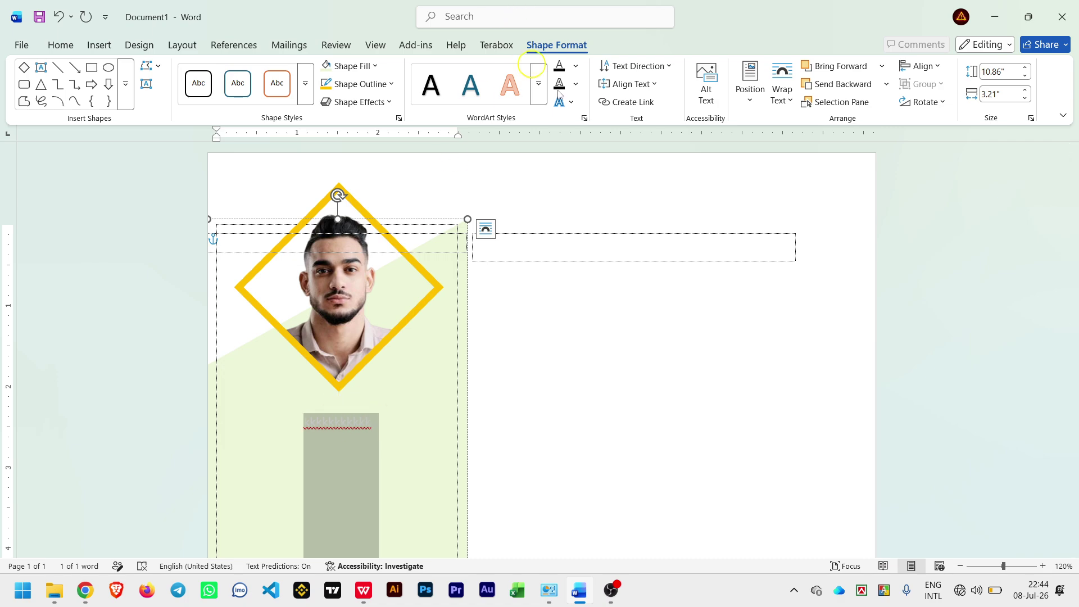
{"action": "left_click", "coordinate": [576, 66]}
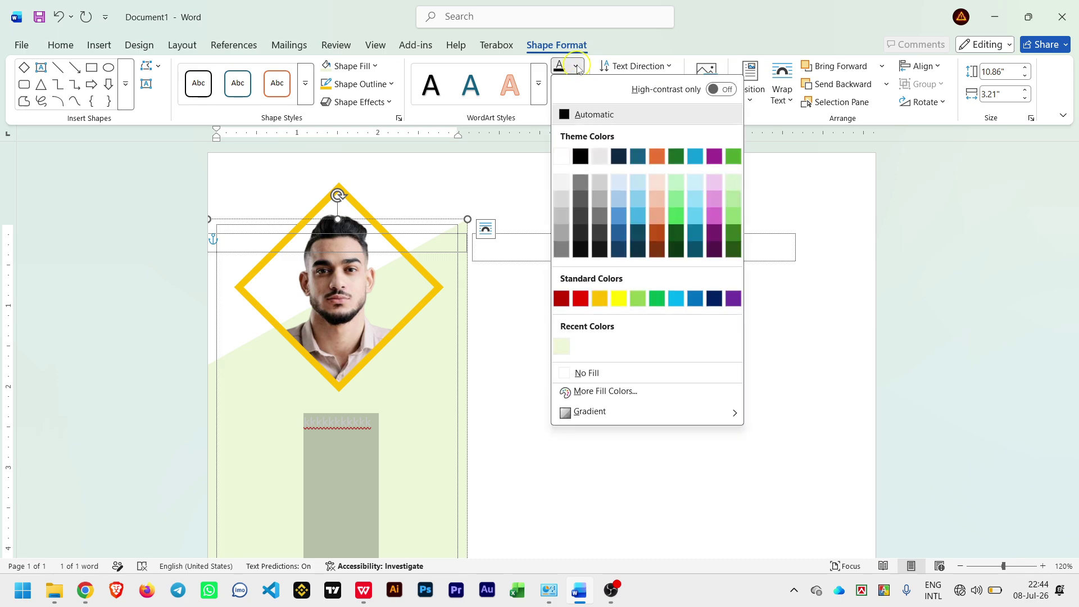
{"action": "left_click", "coordinate": [579, 157]}
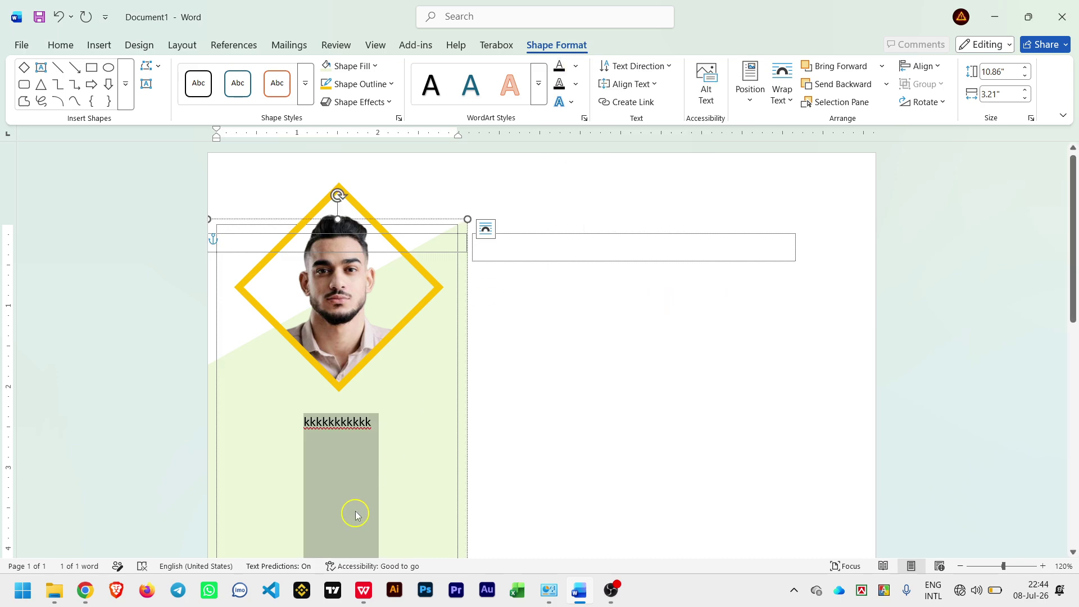
{"action": "left_click", "coordinate": [372, 421]}
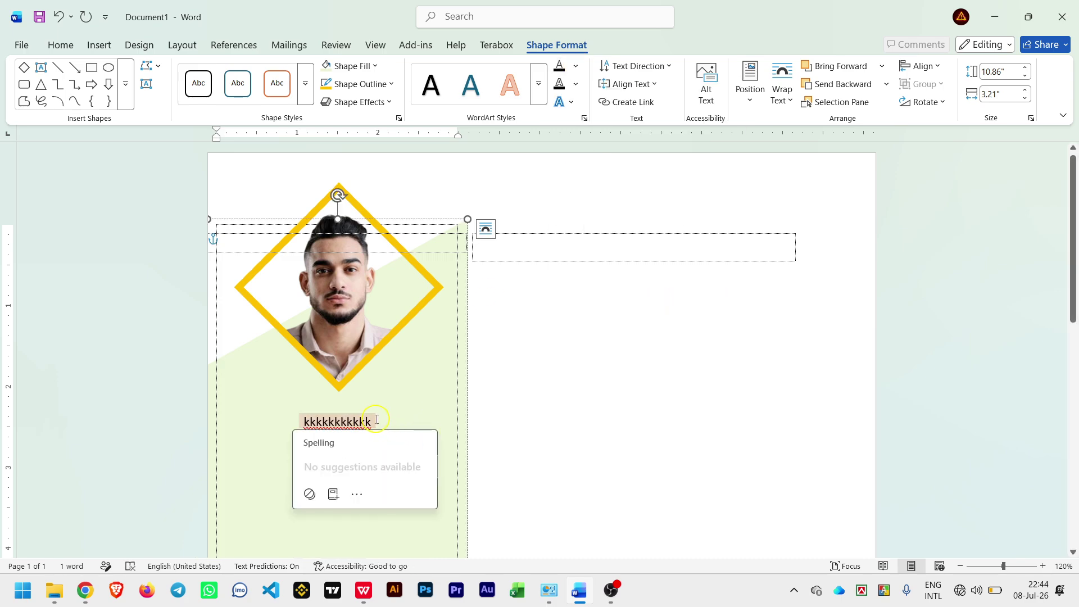
{"action": "double_click", "coordinate": [375, 421]}
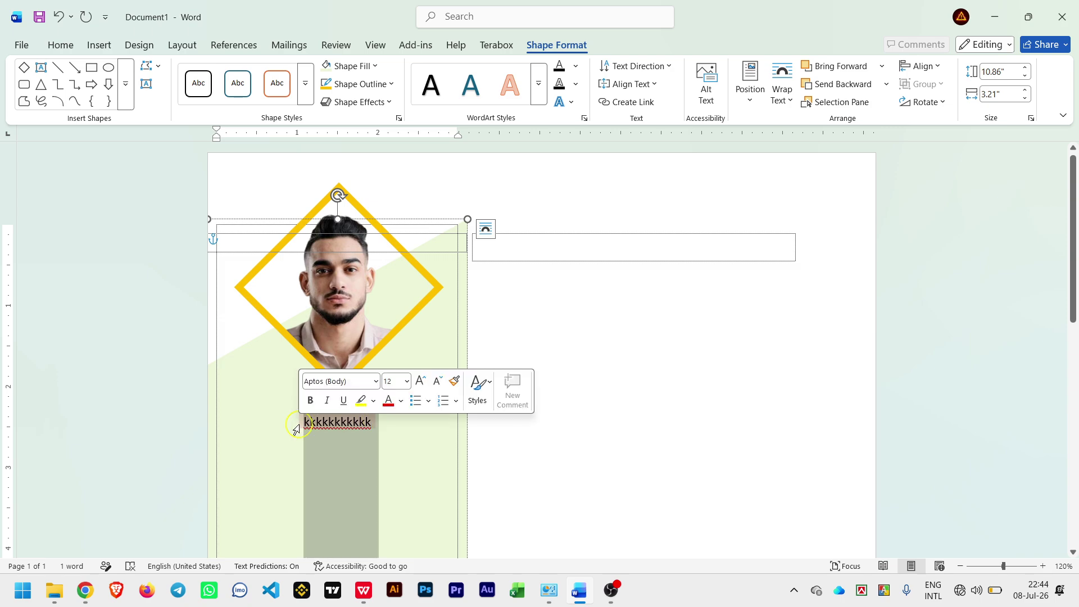
{"action": "left_click", "coordinate": [373, 422]}
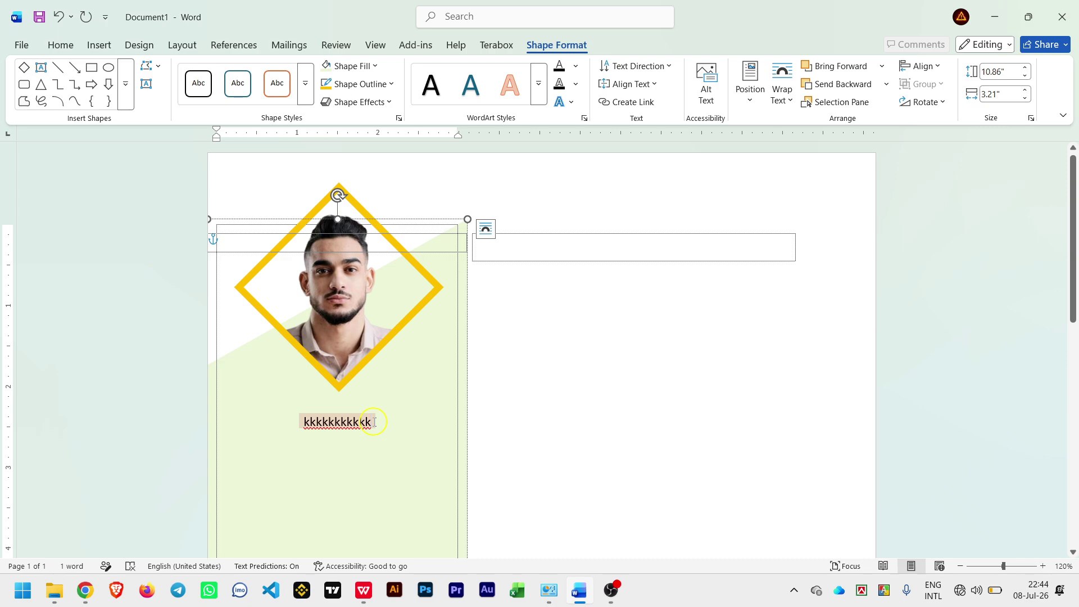
{"action": "double_click", "coordinate": [318, 422]}
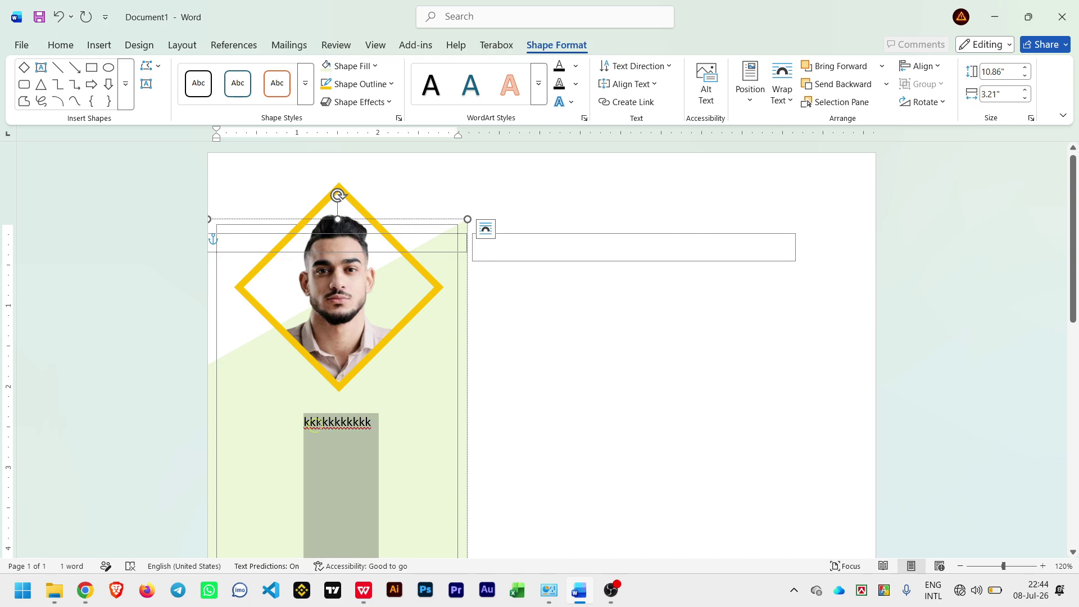
Add three more lines of random sample text below the row of k characters, followed by a blank line.
{"action": "left_click", "coordinate": [391, 436]}
{"action": "double_click", "coordinate": [370, 421]}
{"action": "left_click", "coordinate": [370, 421]}
{"action": "key", "text": "Return"}
{"action": "type", "text": "dgkslksdjlgkjsdkfjlksdjfklsd"}
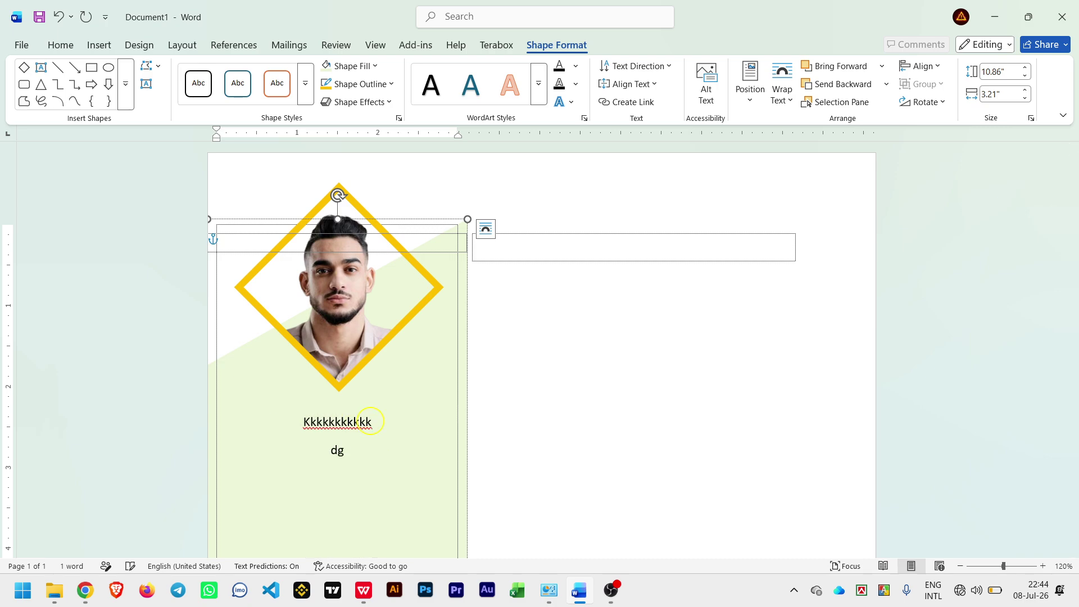
{"action": "key", "text": "Return"}
{"action": "type", "text": "sdghlksdjflkasjdlkfjsd"}
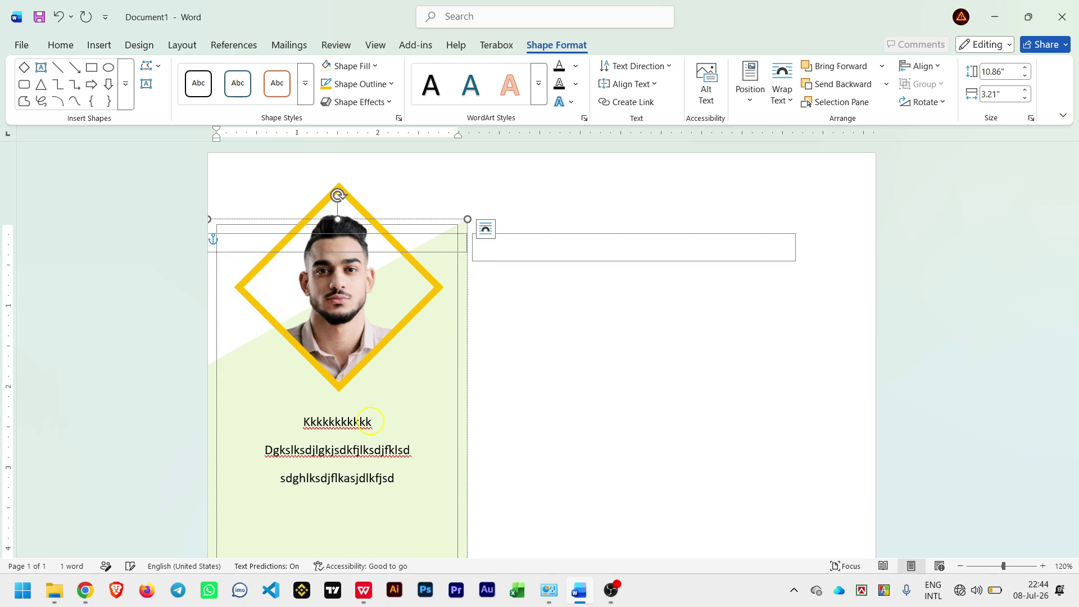
{"action": "key", "text": "Return"}
{"action": "type", "text": "lkjfdghlkjsdkjfkdjlksfjslkd"}
{"action": "key", "text": "Return"}
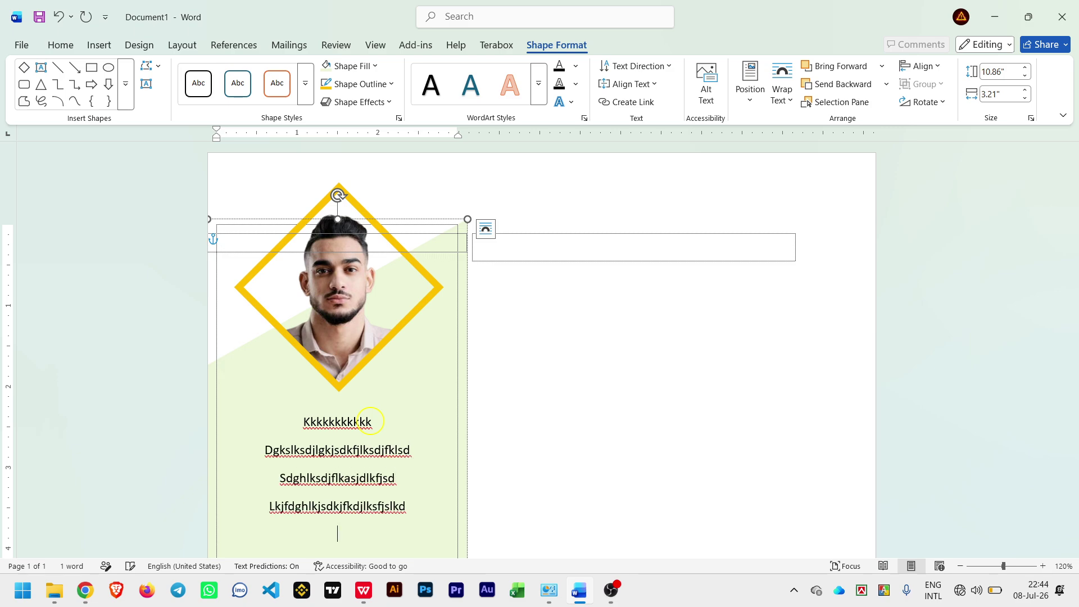
Align the text in the light green shape to the middle.
{"action": "scroll", "coordinate": [657, 315], "scroll_direction": "down", "scroll_amount": 3}
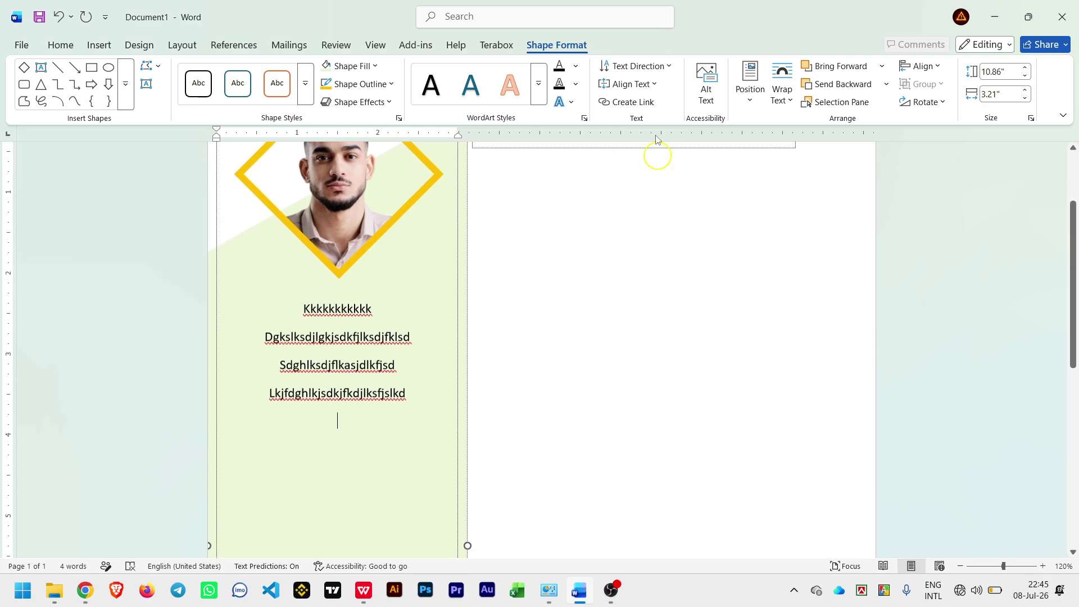
{"action": "left_click", "coordinate": [639, 89]}
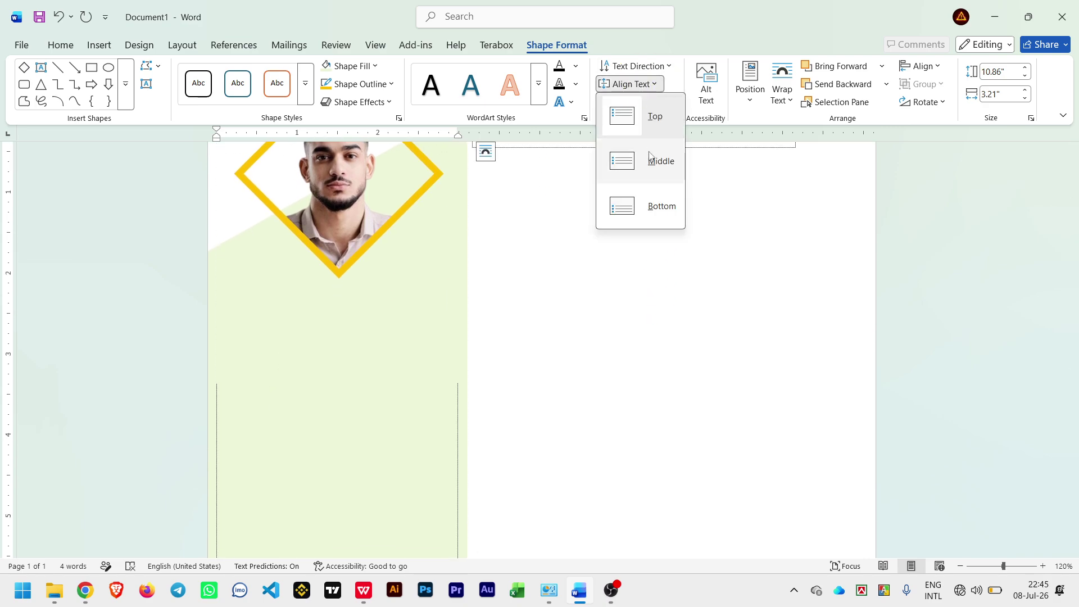
{"action": "left_click", "coordinate": [653, 163]}
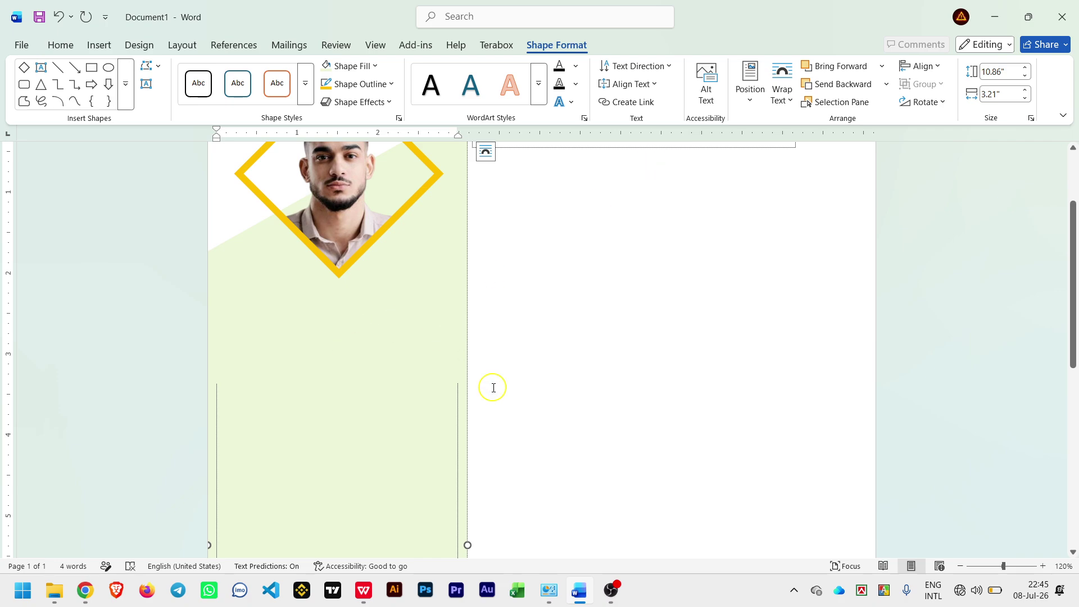
Insert several blank lines after the last sample line in the green shape and delete most of them.
{"action": "scroll", "coordinate": [493, 388], "scroll_direction": "down", "scroll_amount": 7}
{"action": "key", "text": "Return"}
{"action": "key", "text": "Return"}
{"action": "key", "text": "Return"}
{"action": "key", "text": "Return"}
{"action": "key", "text": "Return"}
{"action": "key", "text": "Return"}
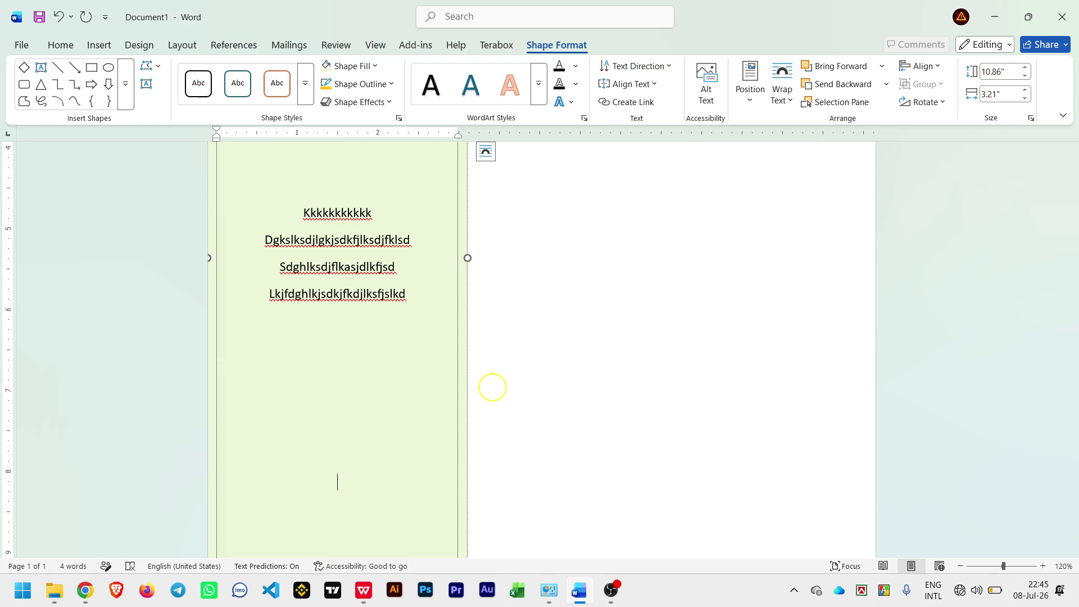
{"action": "key", "text": "BackSpace"}
{"action": "key", "text": "BackSpace"}
{"action": "key", "text": "BackSpace"}
{"action": "key", "text": "BackSpace"}
{"action": "key", "text": "BackSpace"}
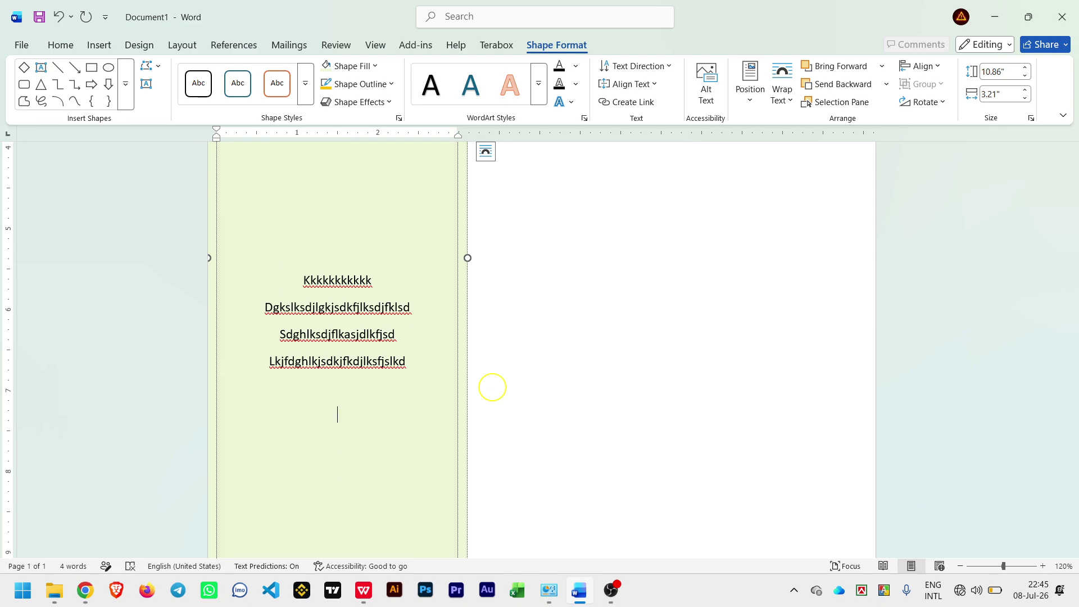
{"action": "scroll", "coordinate": [492, 387], "scroll_direction": "up", "scroll_amount": 2}
{"action": "left_click", "coordinate": [315, 343]}
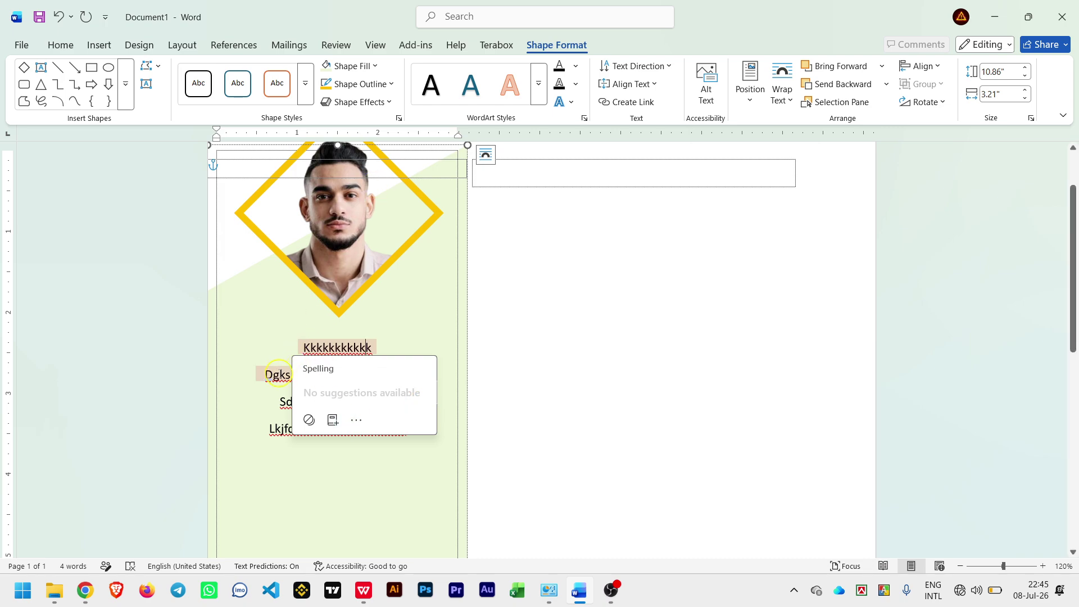
{"action": "left_click", "coordinate": [278, 374]}
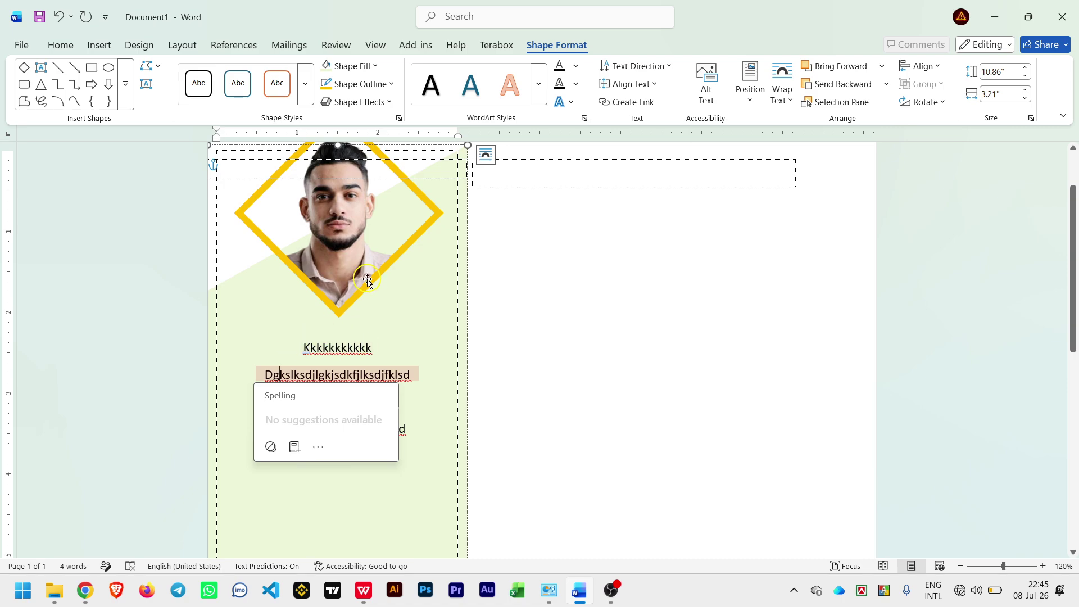
{"action": "left_click", "coordinate": [330, 348]}
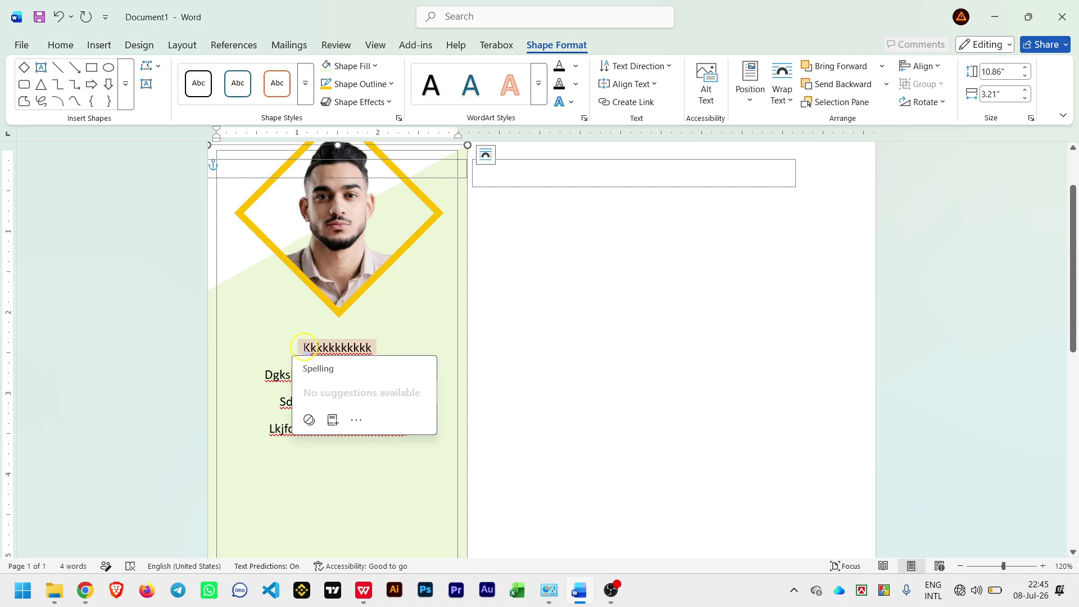
{"action": "left_click", "coordinate": [303, 347]}
{"action": "key", "text": "Tab"}
{"action": "left_click", "coordinate": [360, 345]}
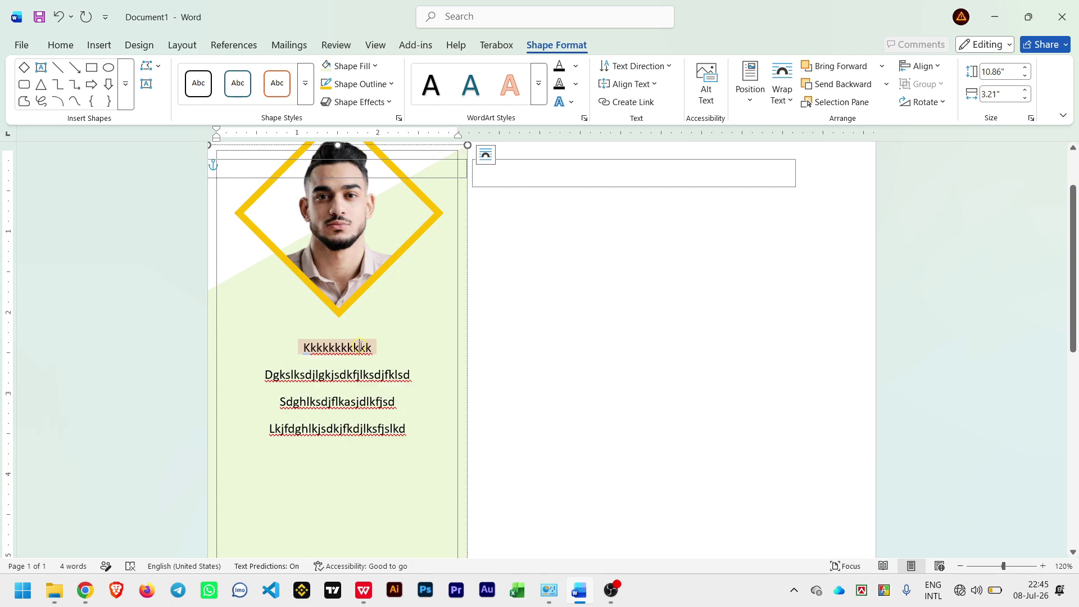
{"action": "left_click", "coordinate": [281, 431]}
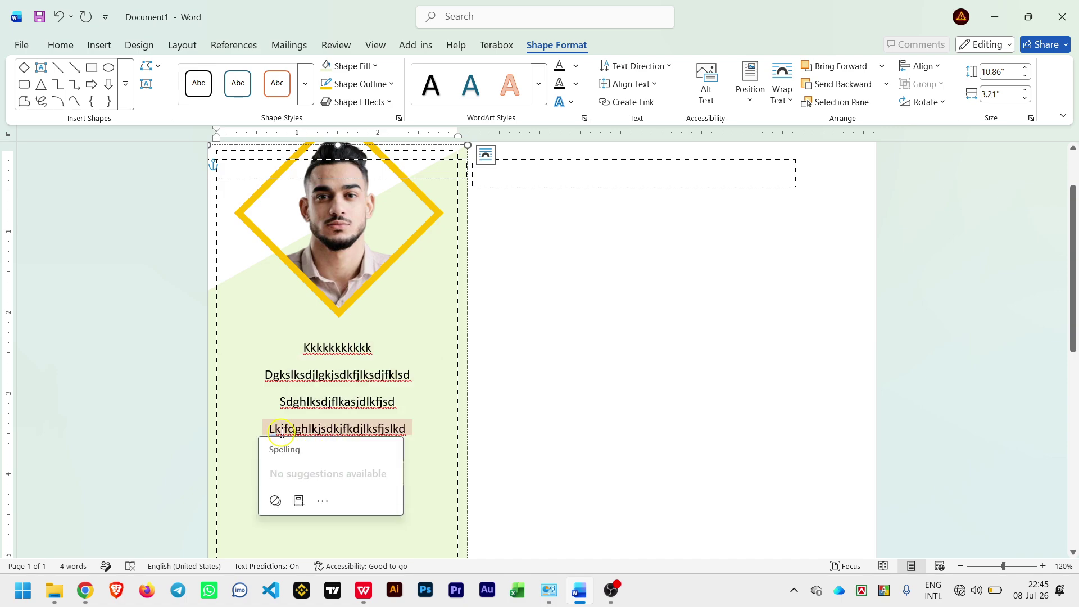
{"action": "scroll", "coordinate": [532, 307], "scroll_direction": "down", "scroll_amount": 3}
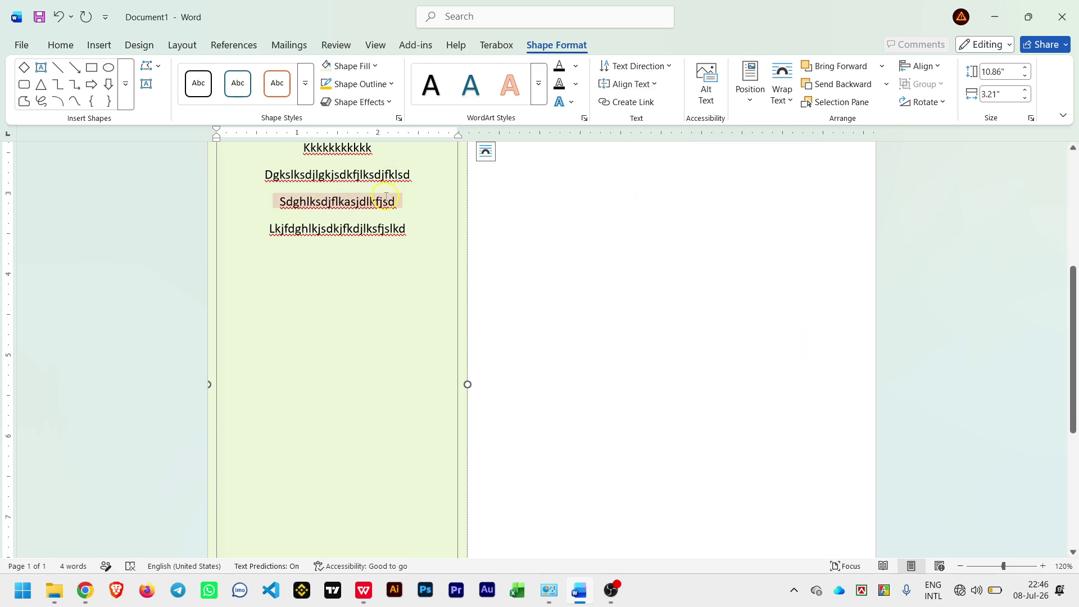
{"action": "scroll", "coordinate": [385, 200], "scroll_direction": "up", "scroll_amount": 3}
{"action": "scroll", "coordinate": [385, 198], "scroll_direction": "up", "scroll_amount": 2}
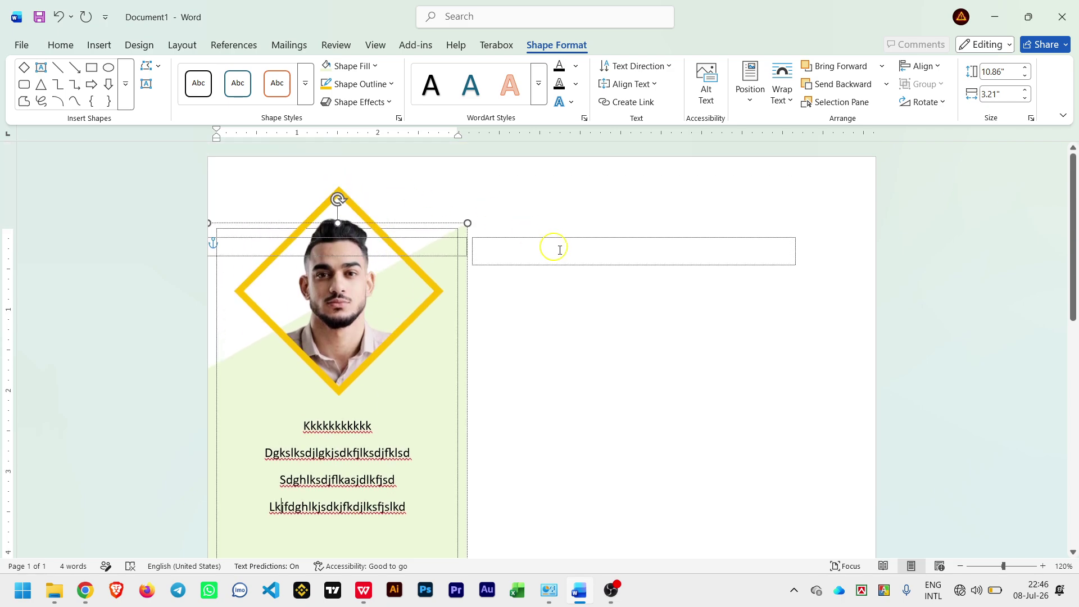
Draw a rectangle about 2.42" wide and 0.97" high at the start of the second column, over the table cell.
{"action": "left_click", "coordinate": [567, 254]}
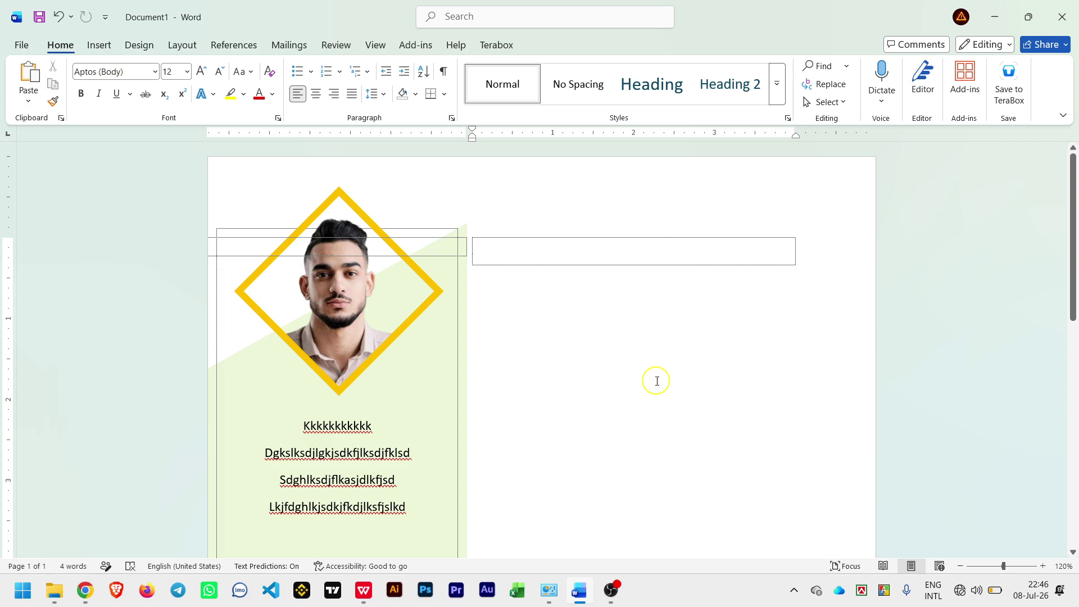
{"action": "left_click", "coordinate": [515, 267]}
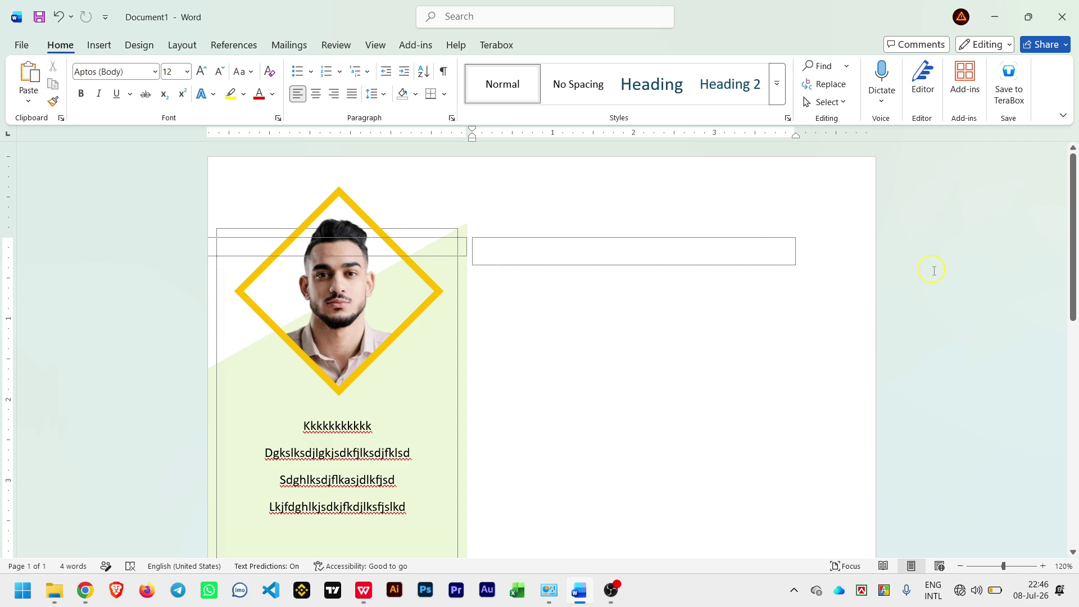
{"action": "left_click", "coordinate": [97, 46]}
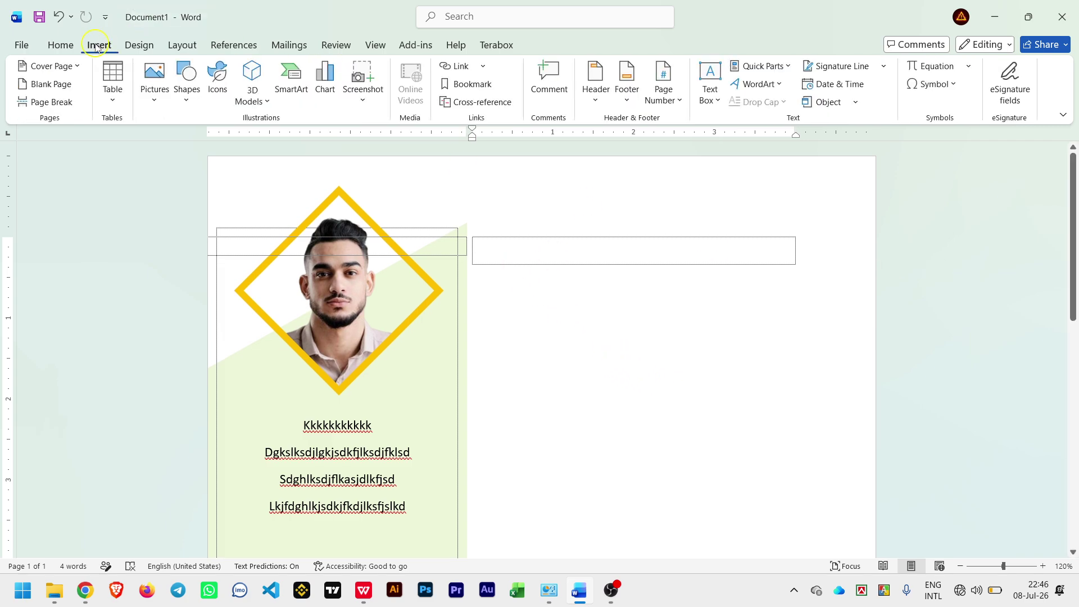
{"action": "left_click", "coordinate": [187, 96]}
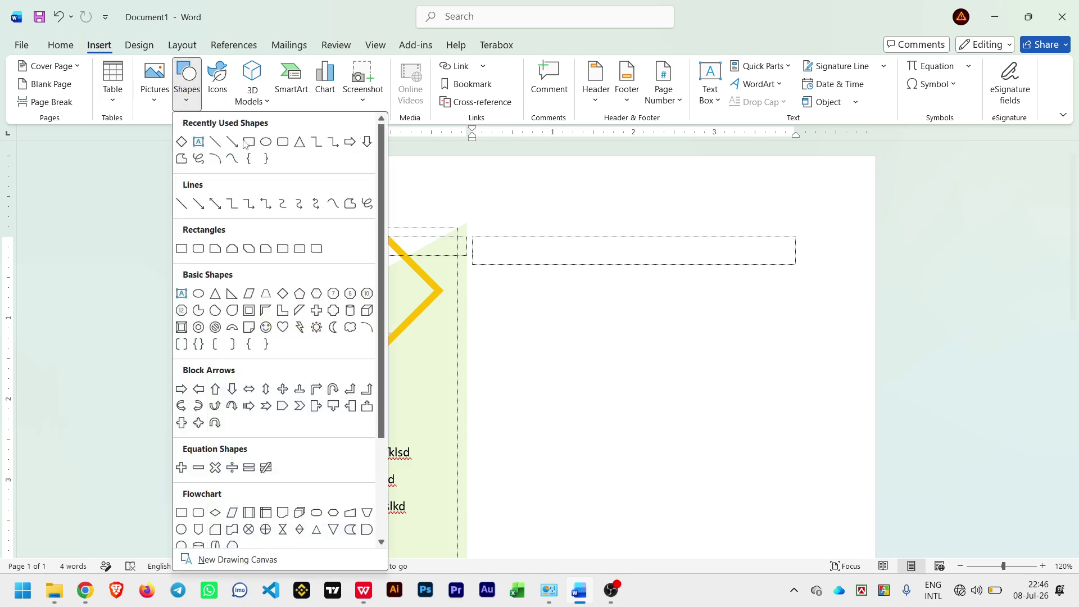
{"action": "left_click", "coordinate": [247, 143]}
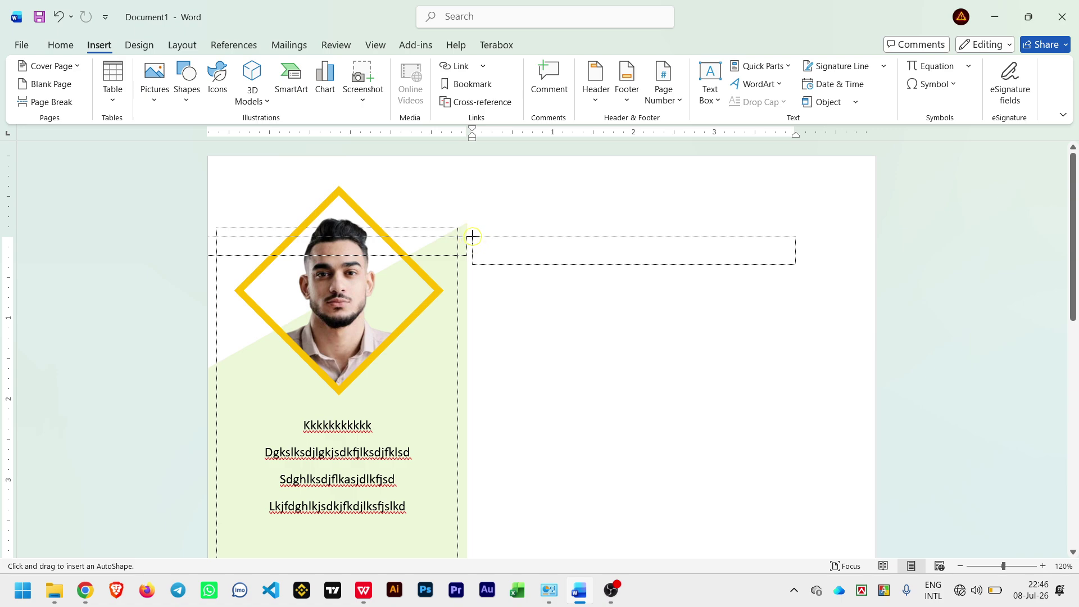
{"action": "left_click_drag", "start_coordinate": [472, 237], "coordinate": [668, 315]}
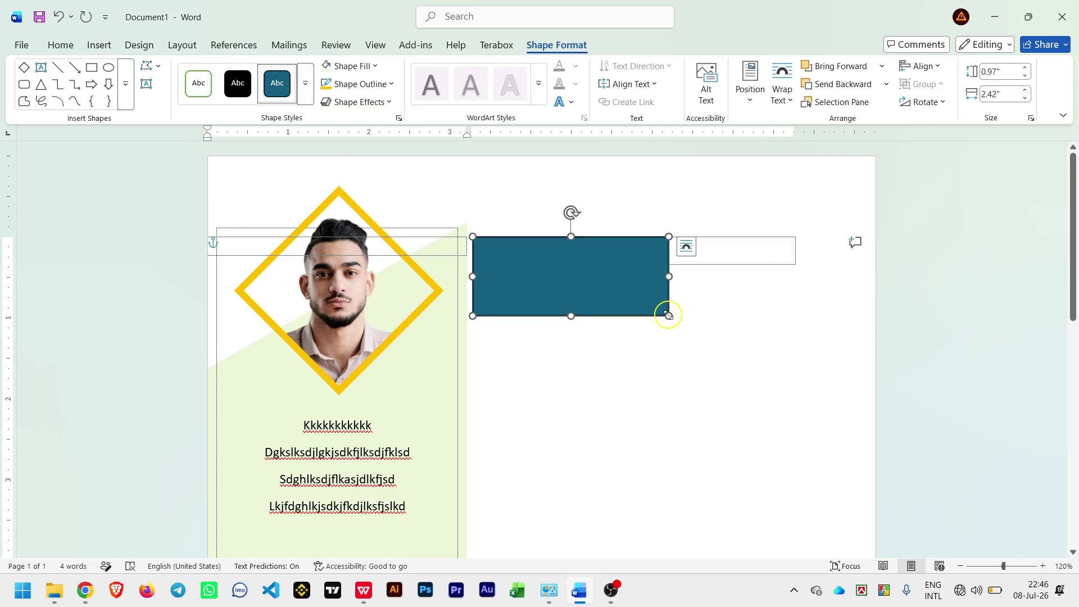
Add four rows to the second column's table and fill the last row with two lines of random sample text.
{"action": "left_click", "coordinate": [716, 244]}
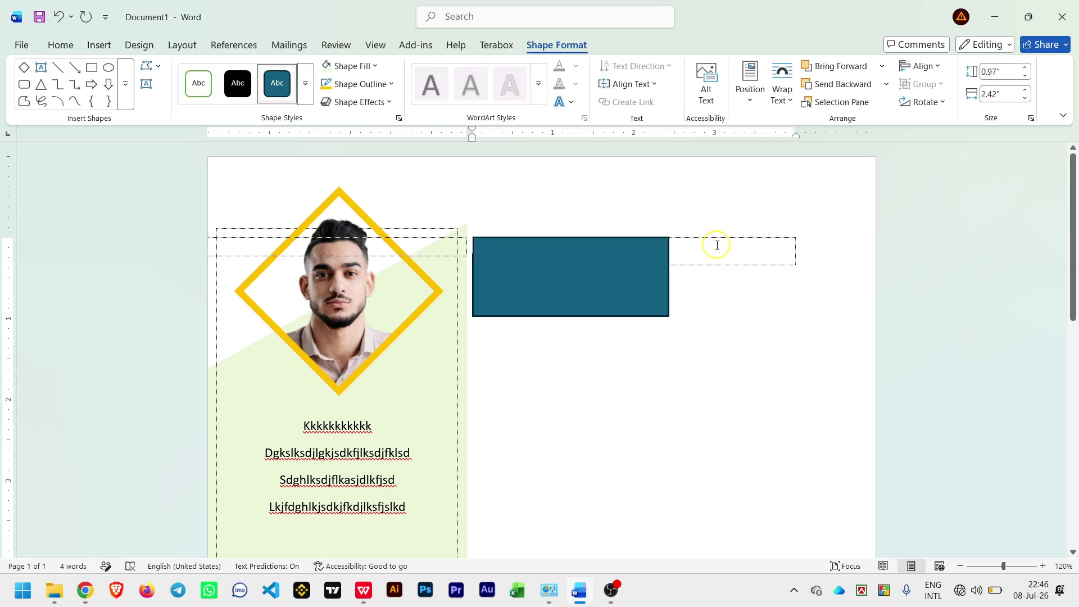
{"action": "key", "text": "Tab"}
{"action": "key", "text": "Tab"}
{"action": "key", "text": "Tab"}
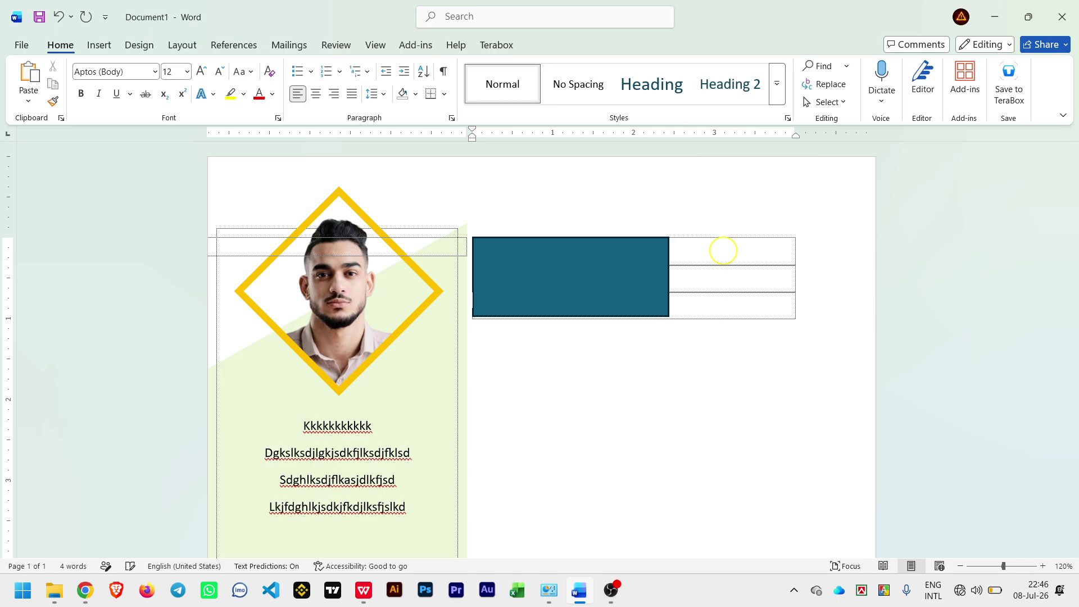
{"action": "key", "text": "Tab"}
{"action": "key", "text": "Tab"}
{"action": "type", "text": "ksjdhfklsdhfffhf"}
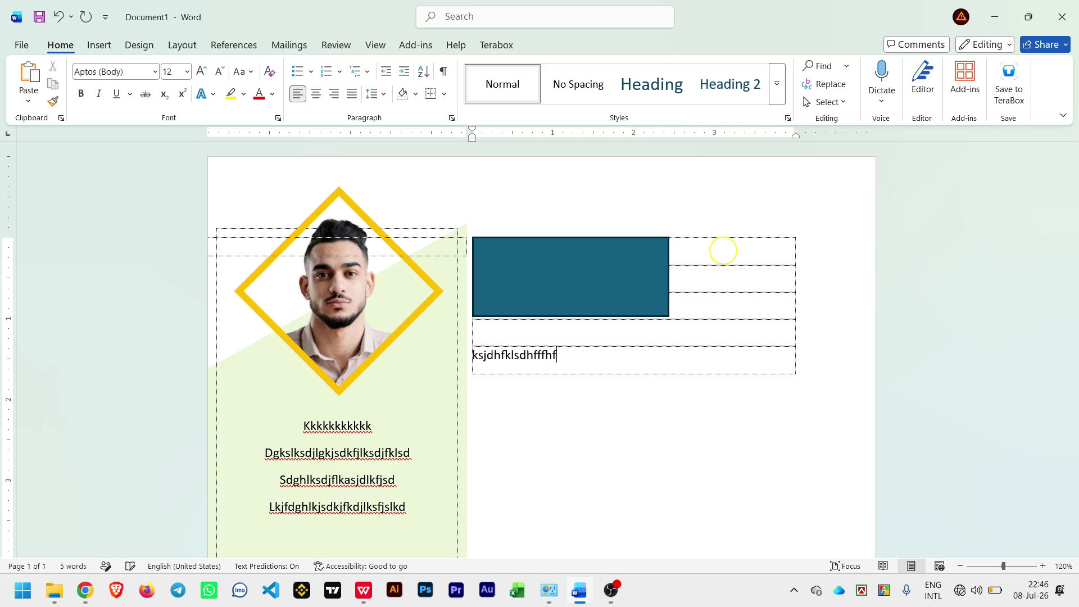
{"action": "type", "text": "ffffffffffffffffffffffffffffffffffffffffffffffffffff"}
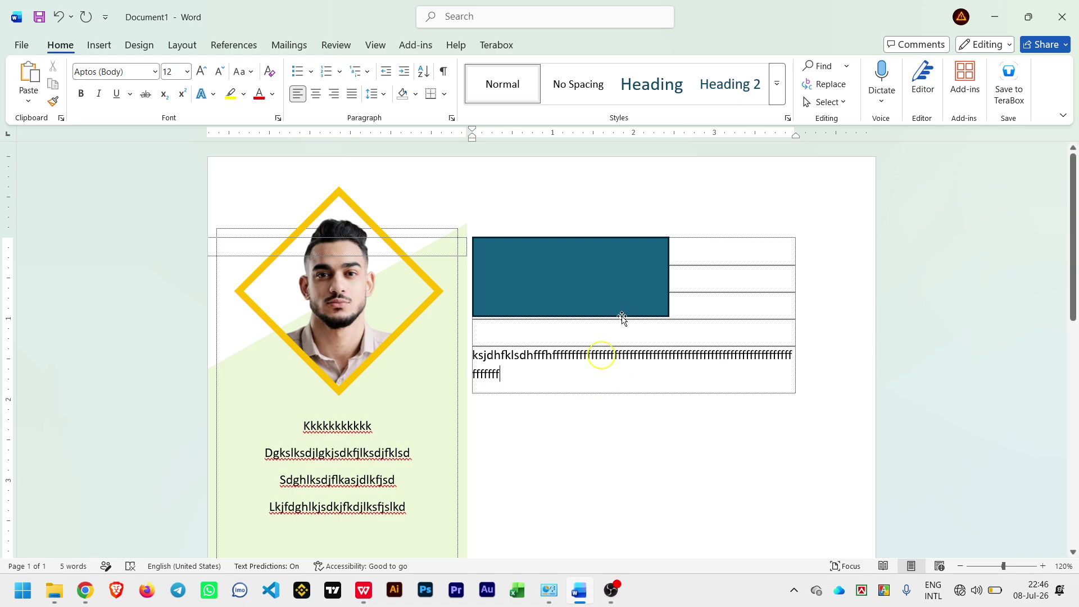
Widen the blue rectangle to the full width of the second column's table and shorten it to a narrow bar.
{"action": "left_click", "coordinate": [629, 281]}
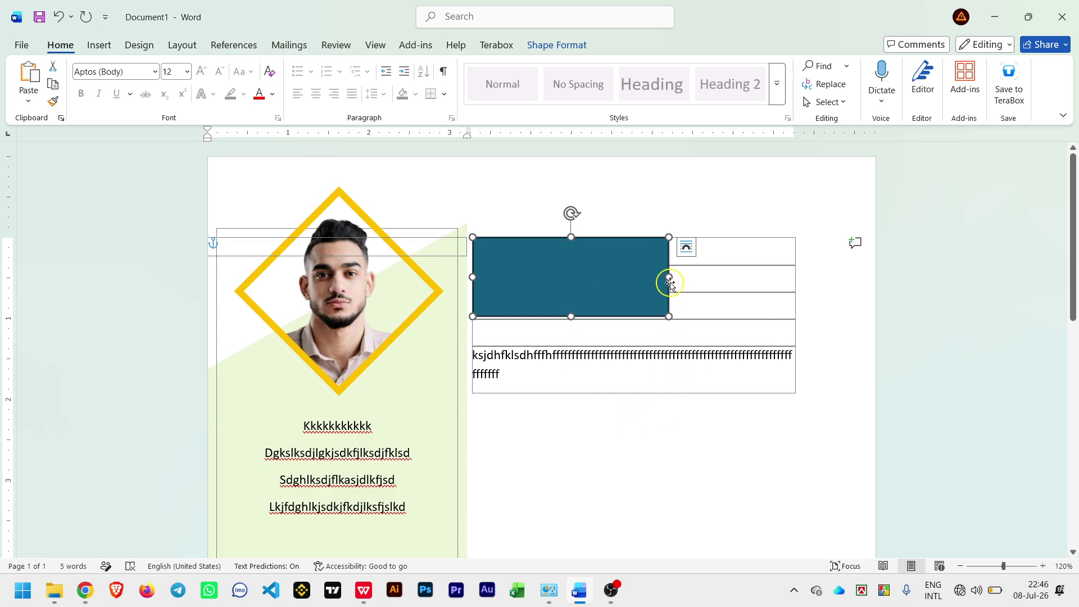
{"action": "left_click_drag", "start_coordinate": [668, 278], "coordinate": [795, 278]}
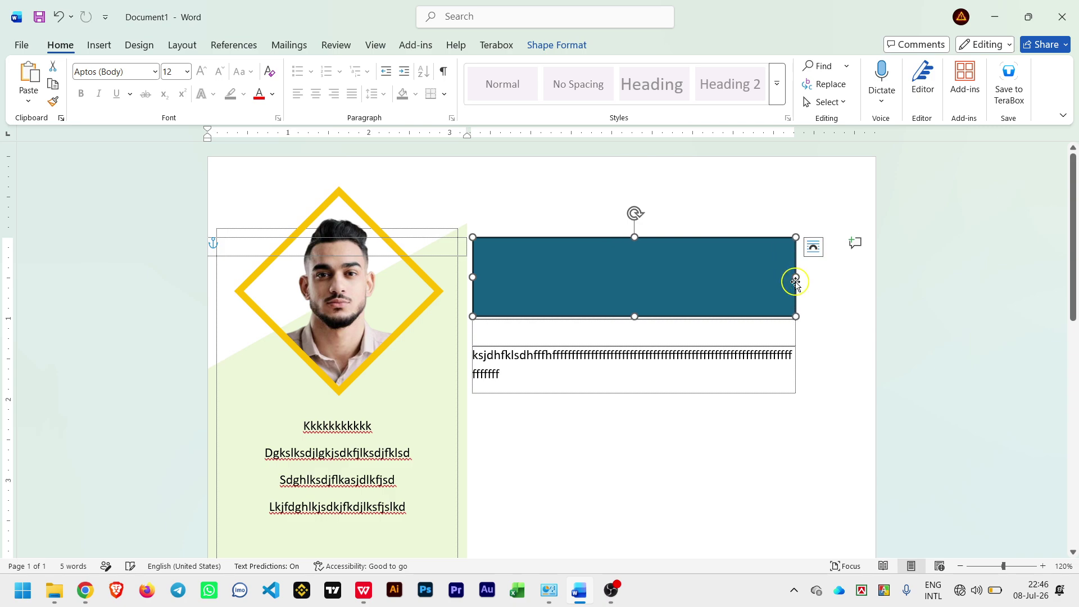
{"action": "left_click_drag", "start_coordinate": [636, 316], "coordinate": [646, 273]}
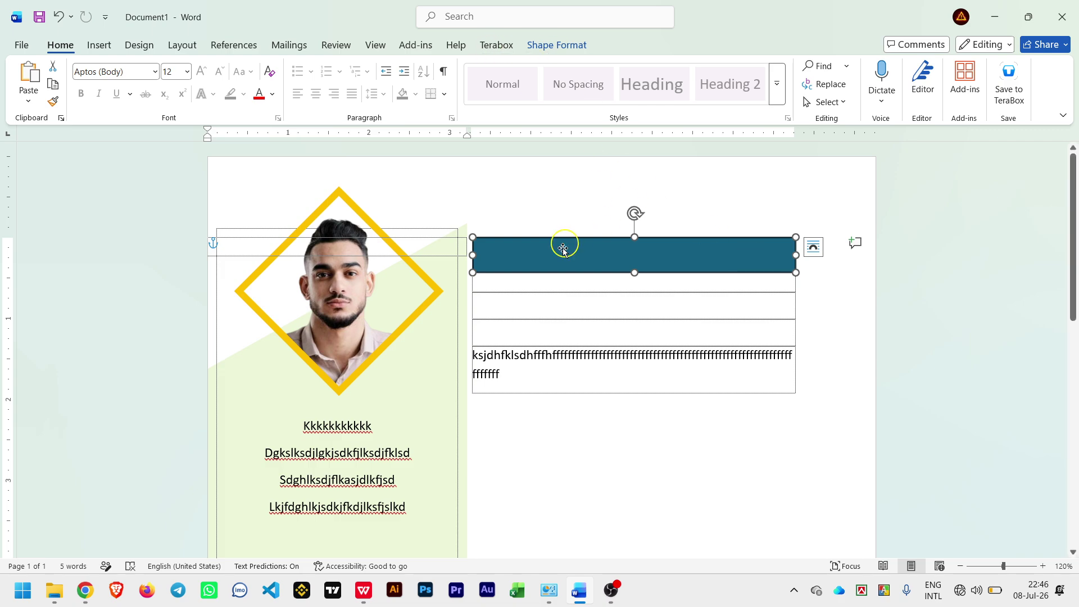
Fill the blue bar with the same standard golden yellow as the diamond portrait frame and remove its outline.
{"action": "left_click", "coordinate": [560, 49]}
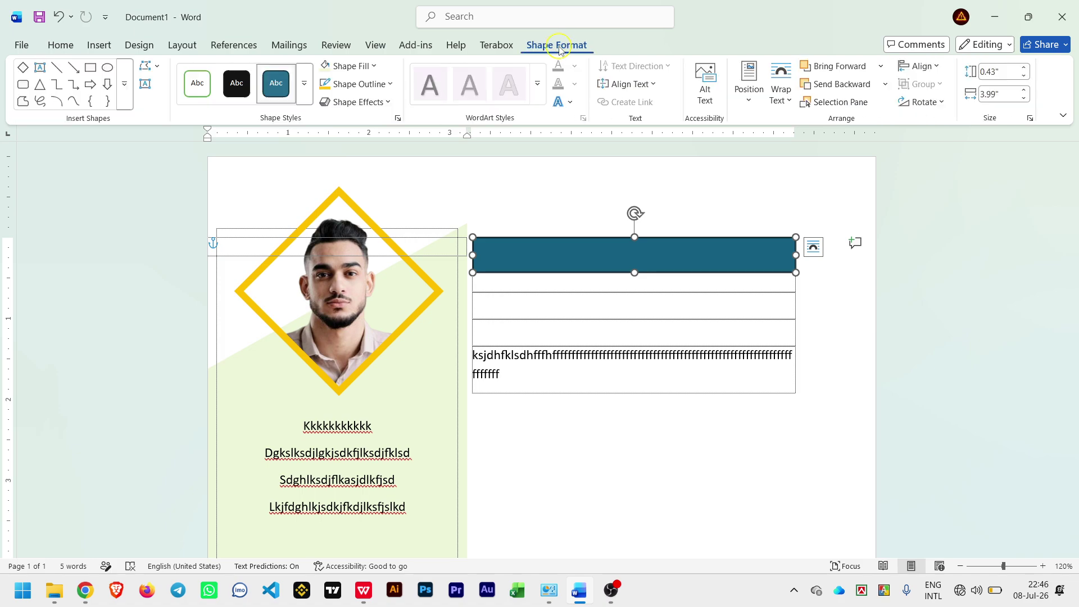
{"action": "left_click", "coordinate": [364, 72]}
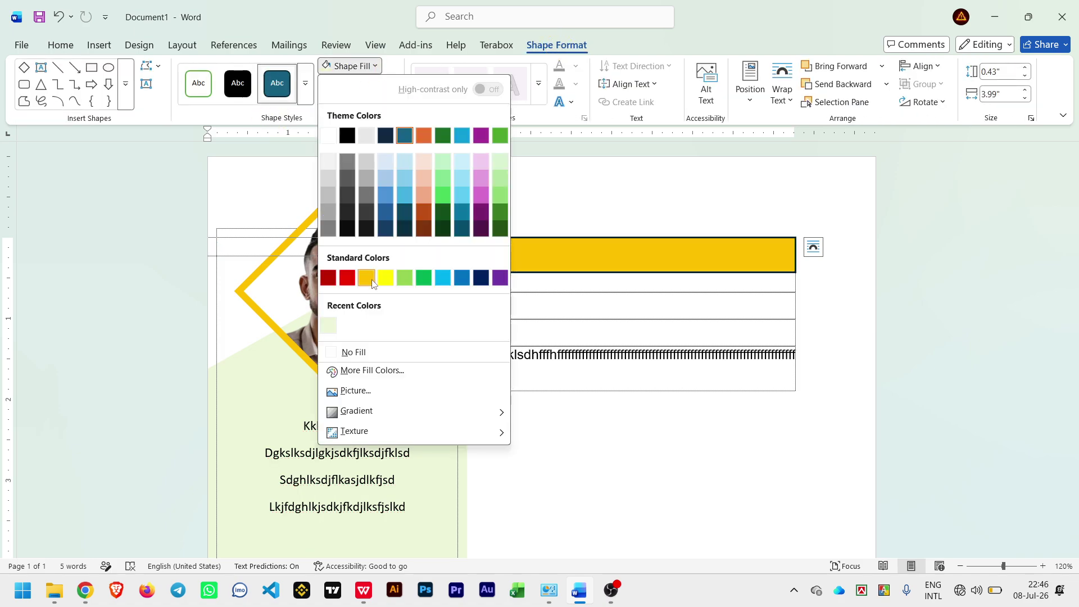
{"action": "left_click", "coordinate": [373, 283]}
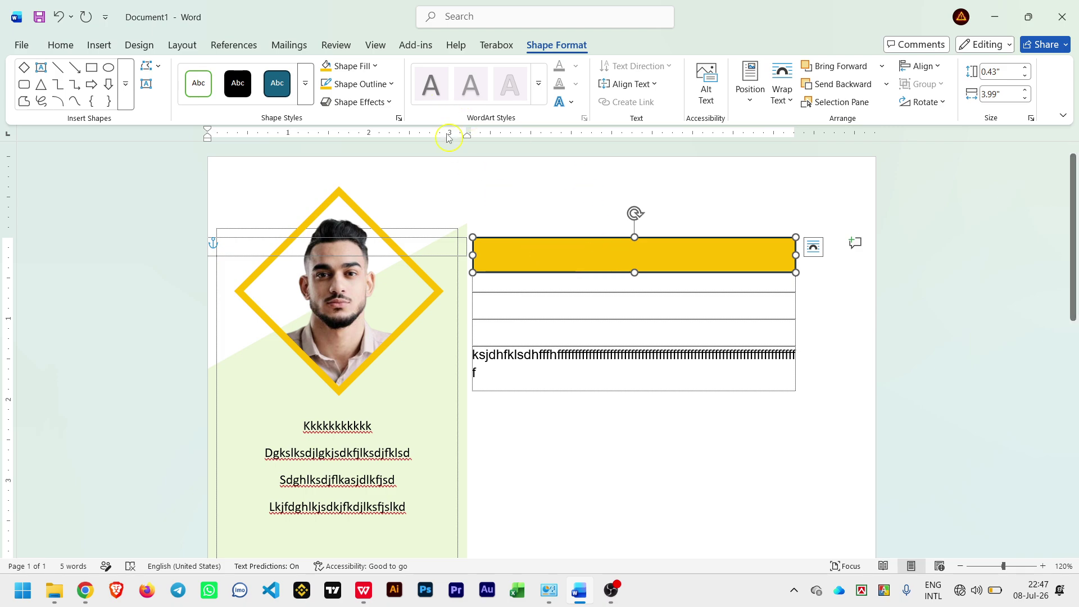
{"action": "left_click", "coordinate": [372, 84]}
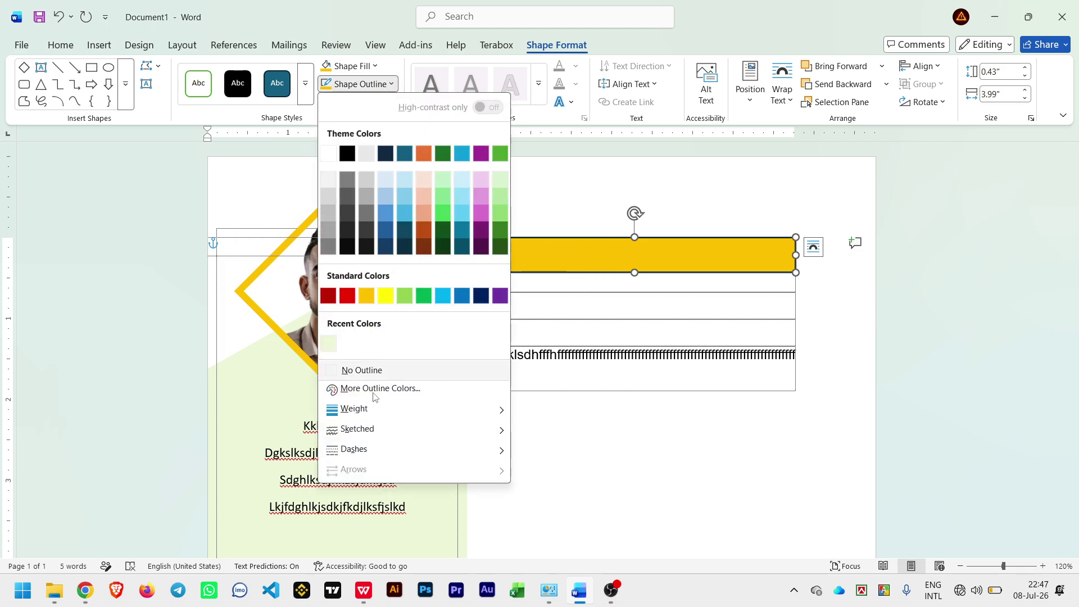
{"action": "left_click", "coordinate": [393, 371]}
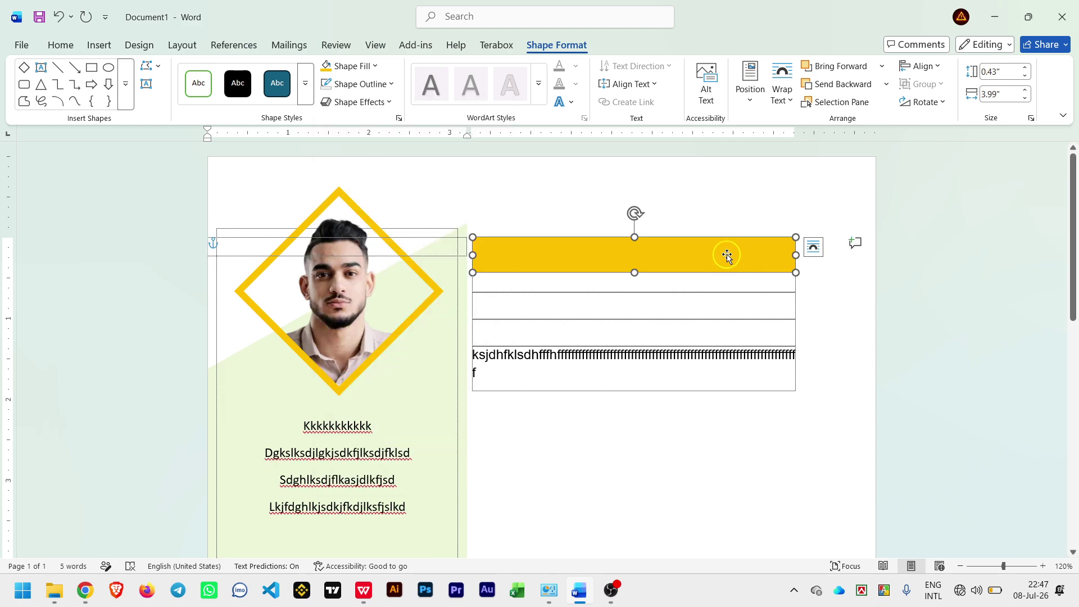
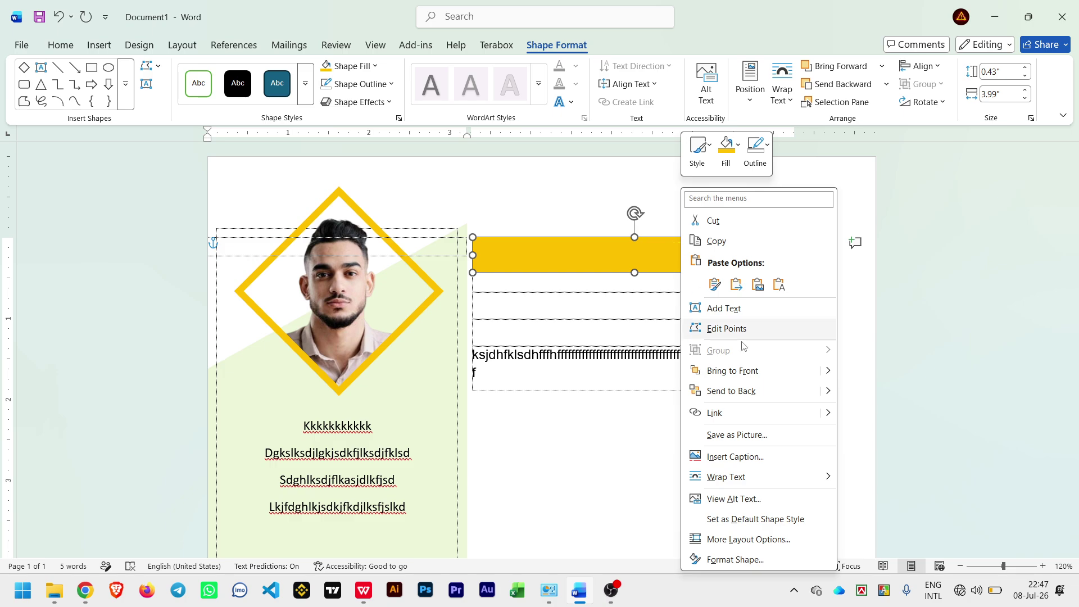
Add the heading text PERSONAL SUMMARY inside the yellow bar.
{"action": "left_click", "coordinate": [723, 309]}
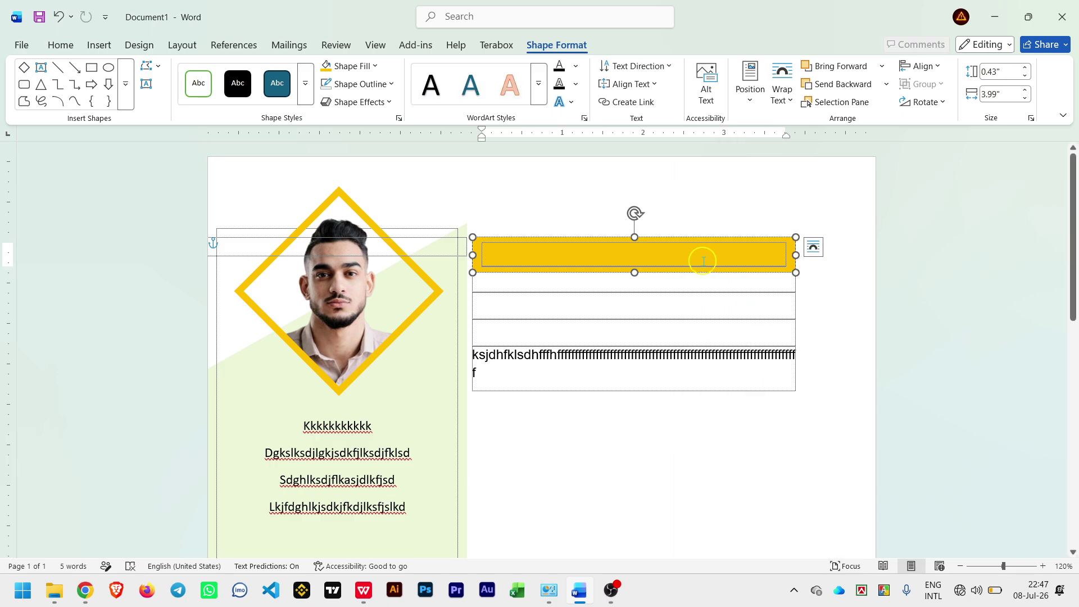
{"action": "key", "text": "shift"}
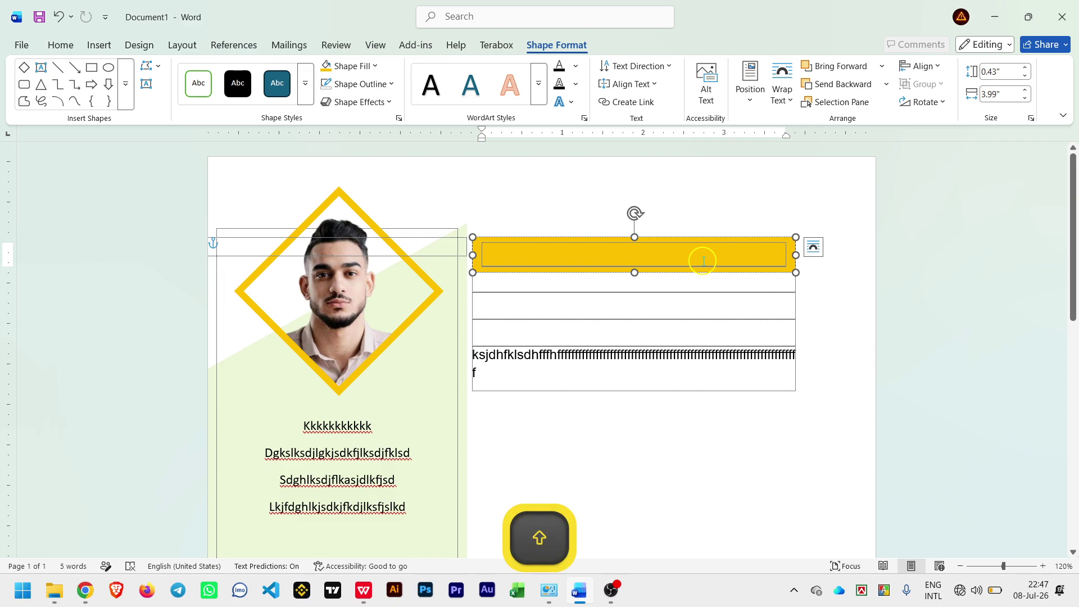
{"action": "type", "text": "P"}
{"action": "key", "text": "Caps_Lock"}
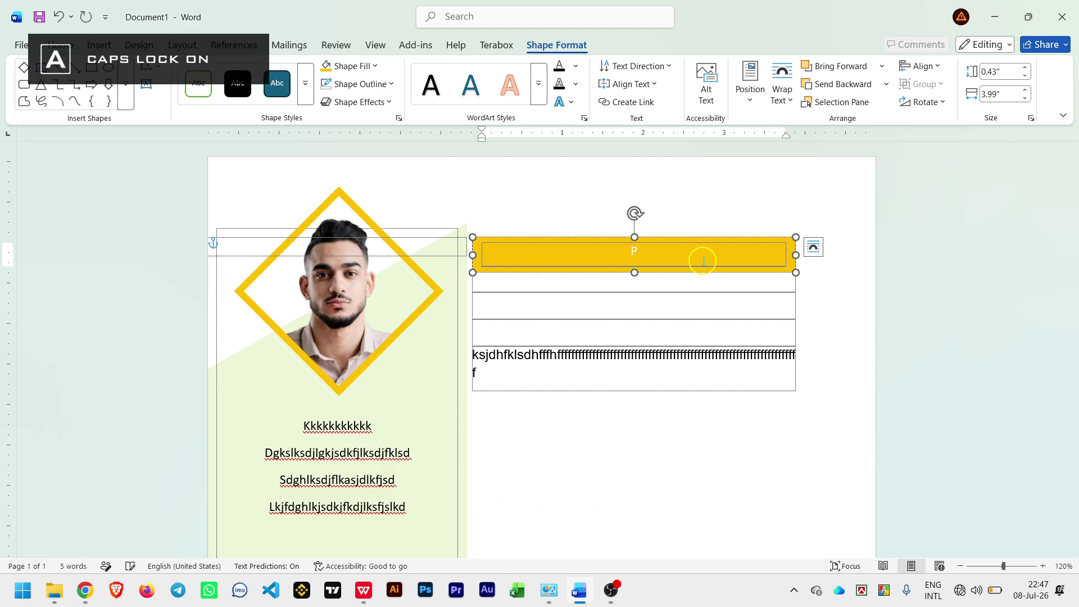
{"action": "type", "text": "ERSONA"}
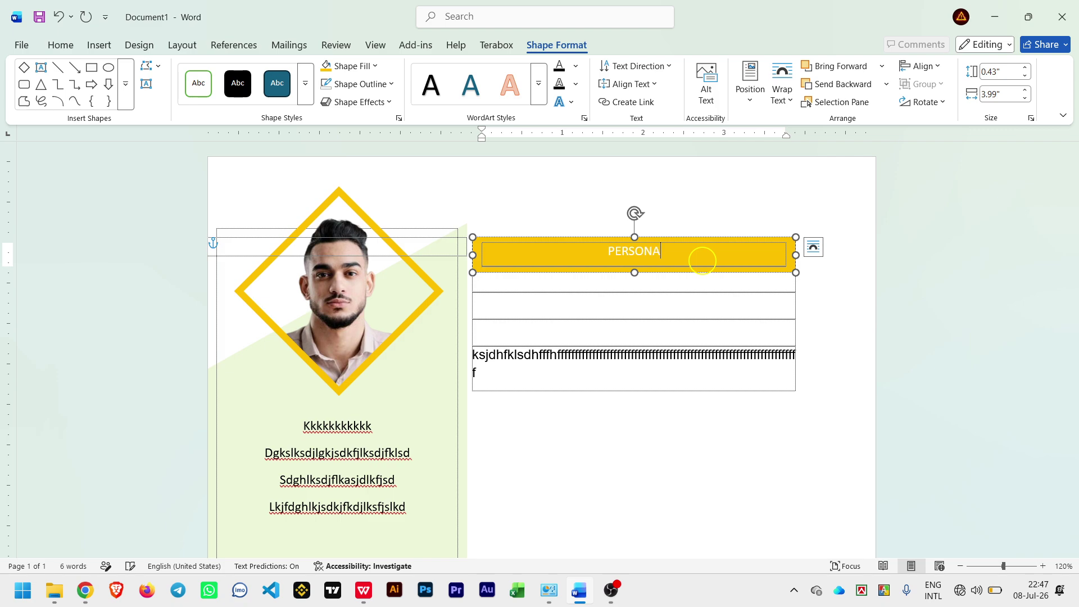
{"action": "type", "text": "L SUMMARY"}
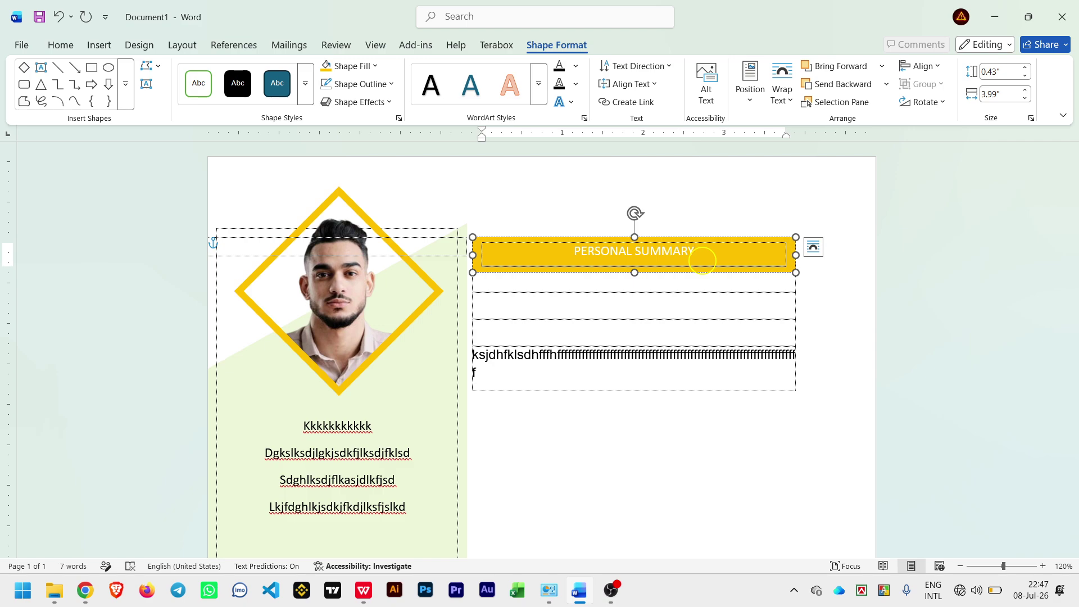
Make the PERSONAL SUMMARY heading bold and enlarge its text to 24 pt.
{"action": "key", "text": "ctrl+a"}
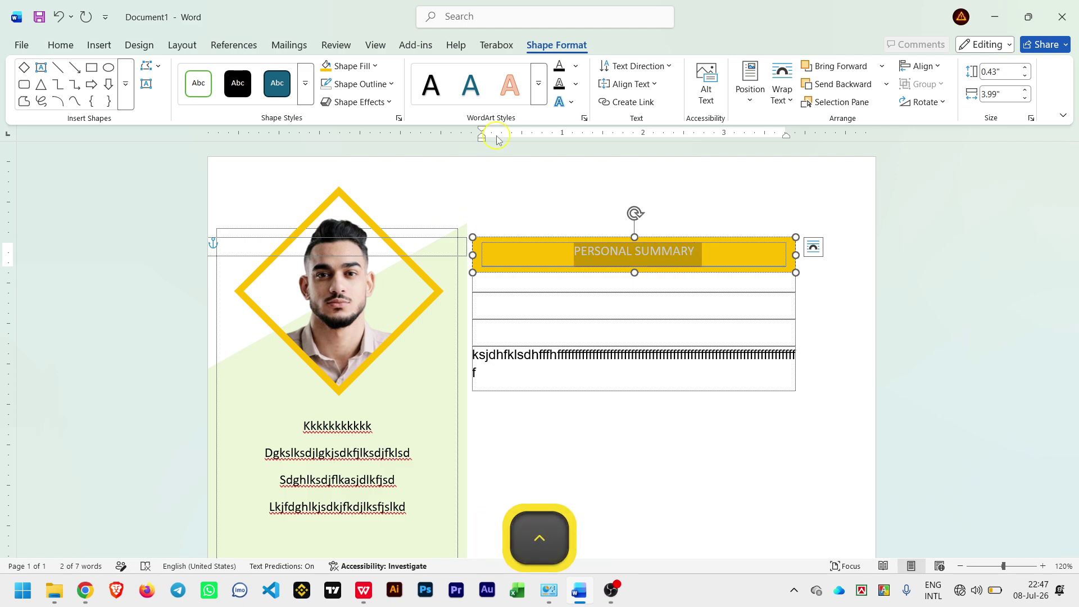
{"action": "key", "text": "ctrl+b"}
{"action": "key", "text": "ctrl+bracketright"}
{"action": "key", "text": "ctrl+bracketright"}
{"action": "key", "text": "ctrl+bracketright"}
{"action": "key", "text": "ctrl+bracketright"}
{"action": "key", "text": "ctrl+bracketright"}
{"action": "key", "text": "ctrl+bracketright"}
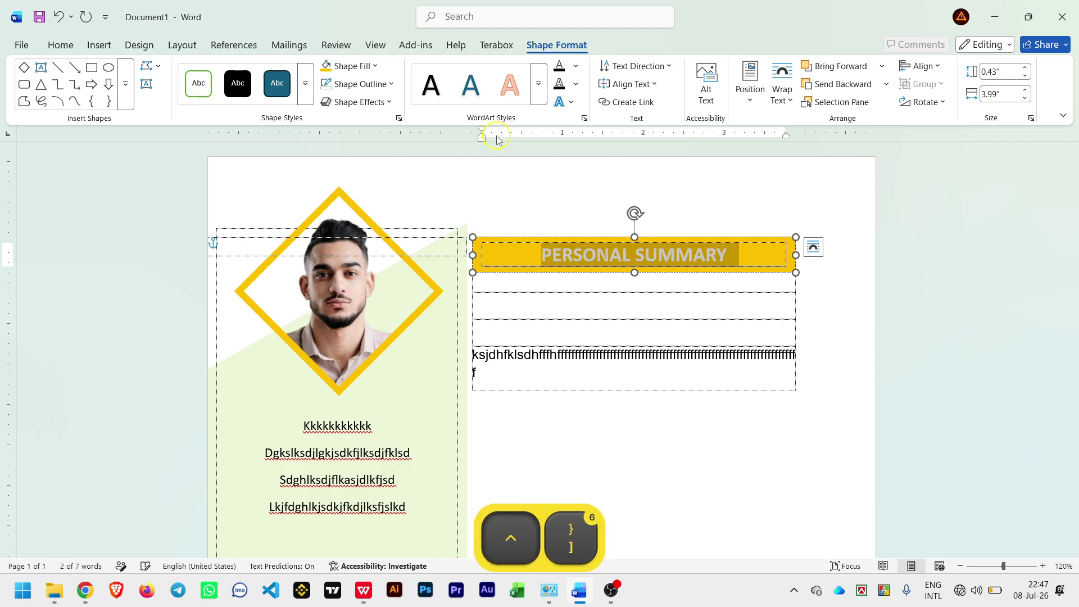
{"action": "key", "text": "ctrl+bracketright"}
{"action": "key", "text": "ctrl+bracketright"}
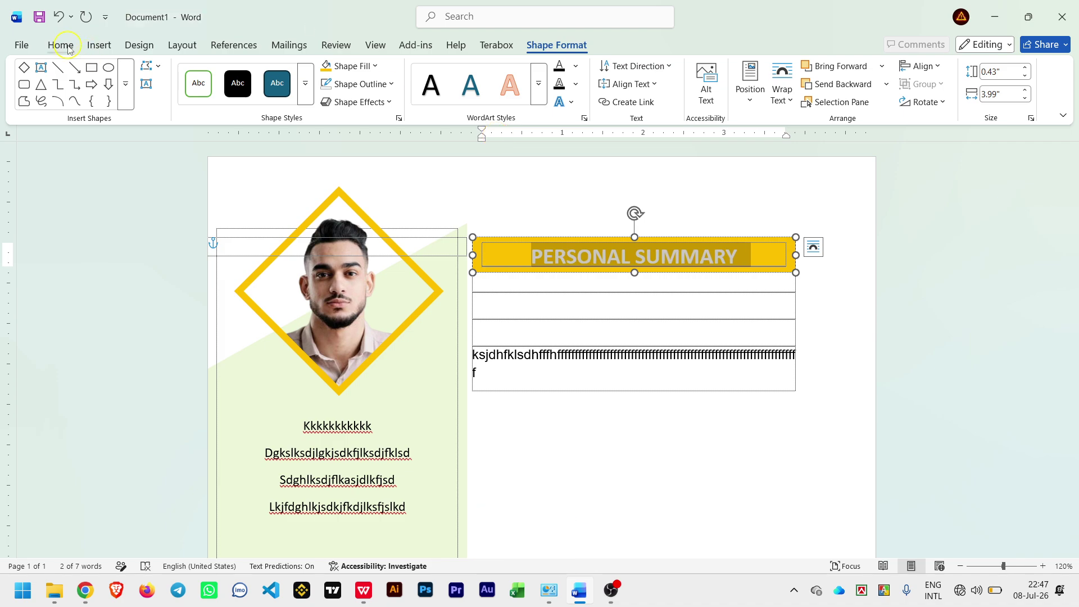
{"action": "left_click", "coordinate": [61, 45]}
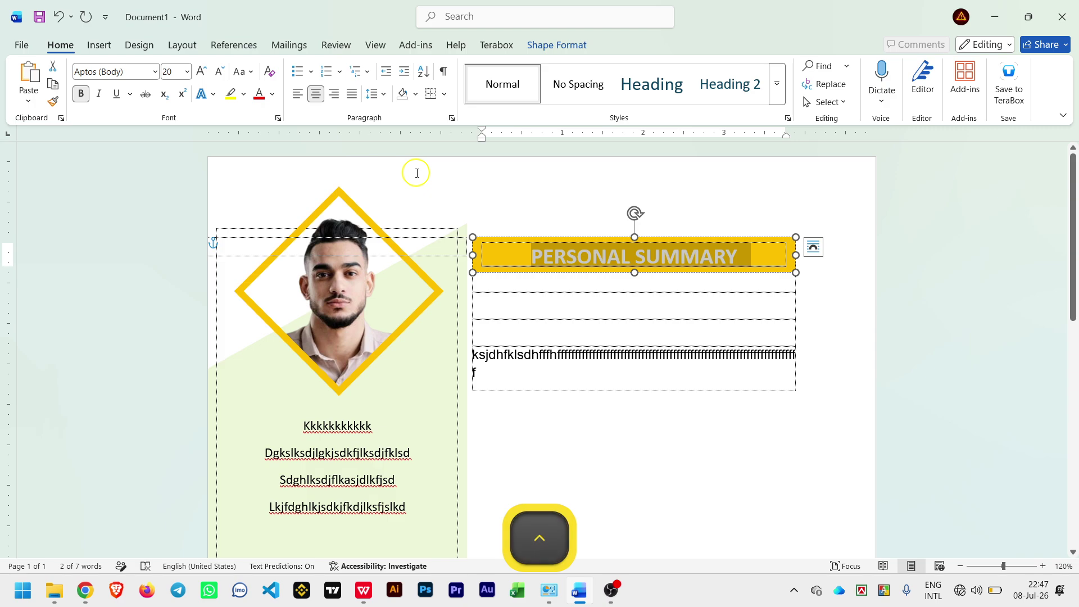
{"action": "key", "text": "ctrl+bracketright"}
{"action": "key", "text": "ctrl+bracketright"}
{"action": "key", "text": "ctrl+bracketright"}
{"action": "key", "text": "ctrl+bracketright"}
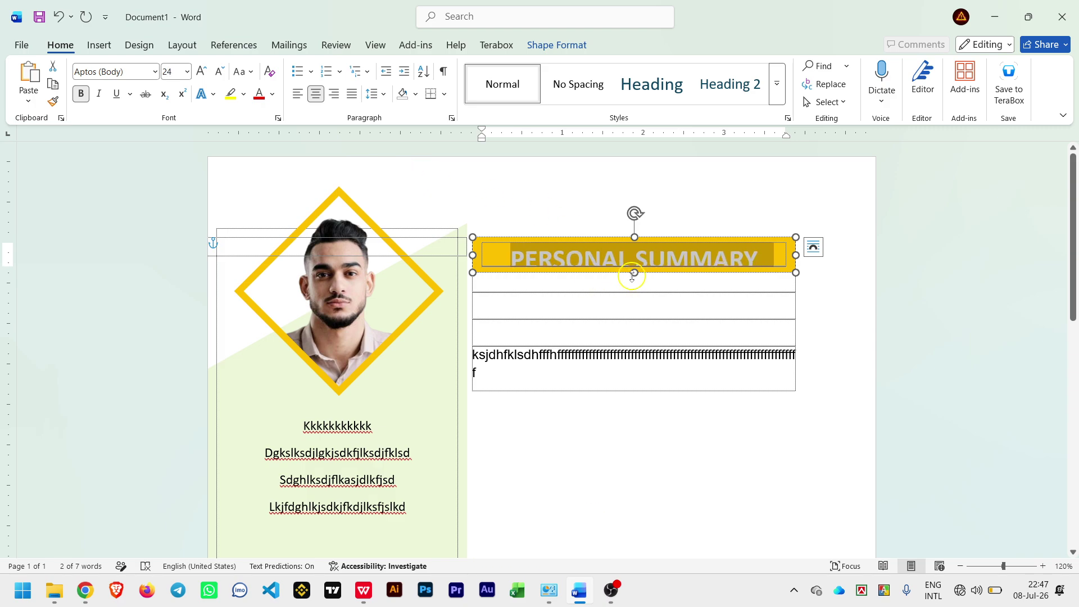
Extend the yellow bar's lower edge slightly so the PERSONAL SUMMARY text fits fully inside it.
{"action": "left_click", "coordinate": [665, 292]}
{"action": "left_click", "coordinate": [732, 251]}
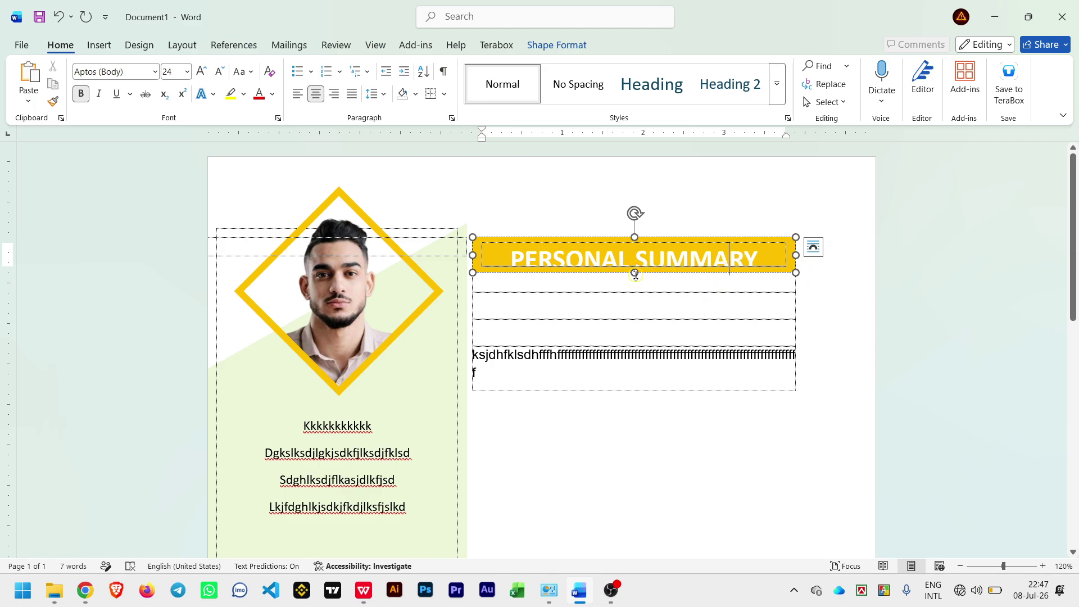
{"action": "left_click_drag", "start_coordinate": [635, 274], "coordinate": [635, 279]}
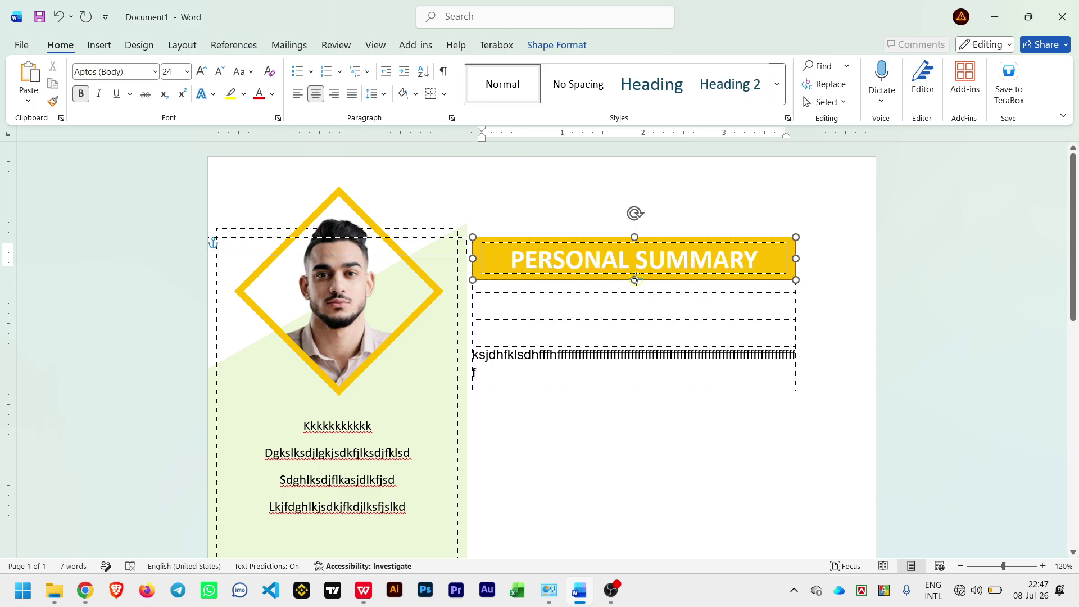
{"action": "left_click", "coordinate": [672, 307]}
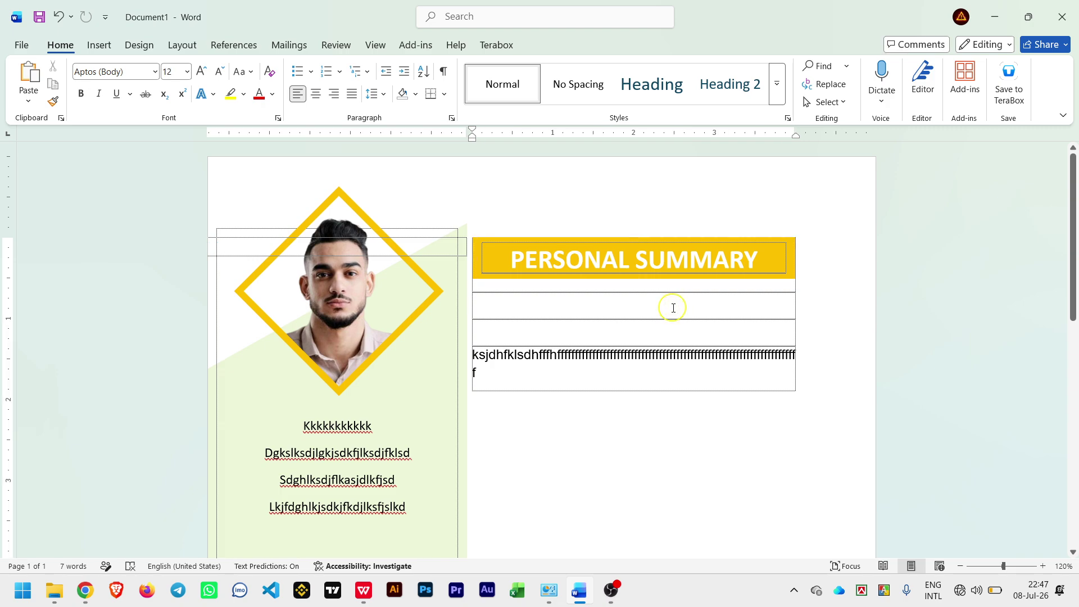
Duplicate the yellow heading bar straight down below the table and replace the copy's text with CAREER OBJECTIVE.
{"action": "left_click", "coordinate": [784, 267]}
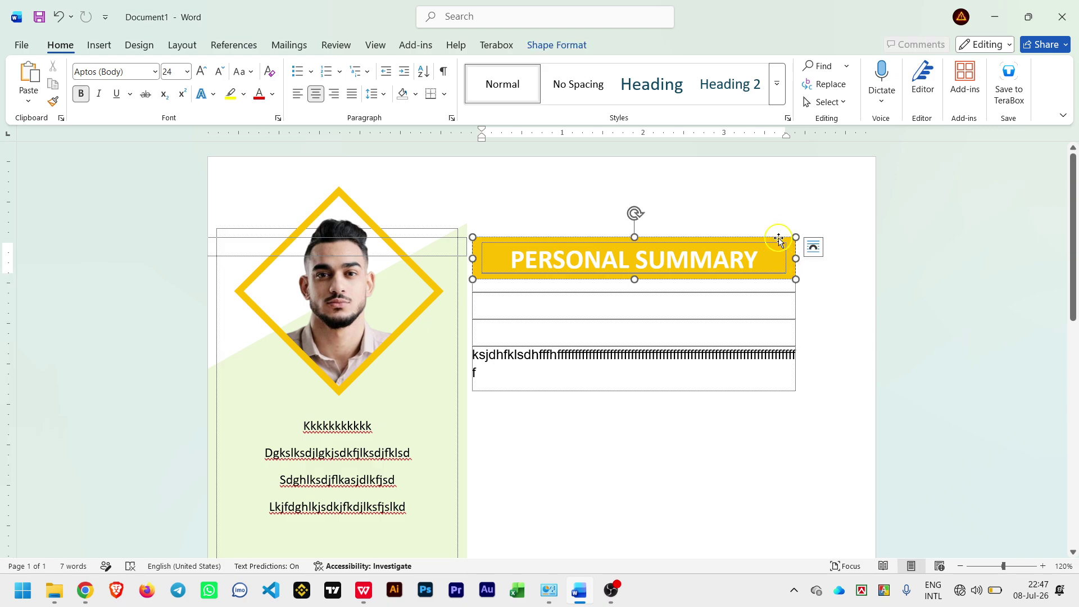
{"action": "left_click_drag", "start_coordinate": [778, 239], "coordinate": [778, 445]}
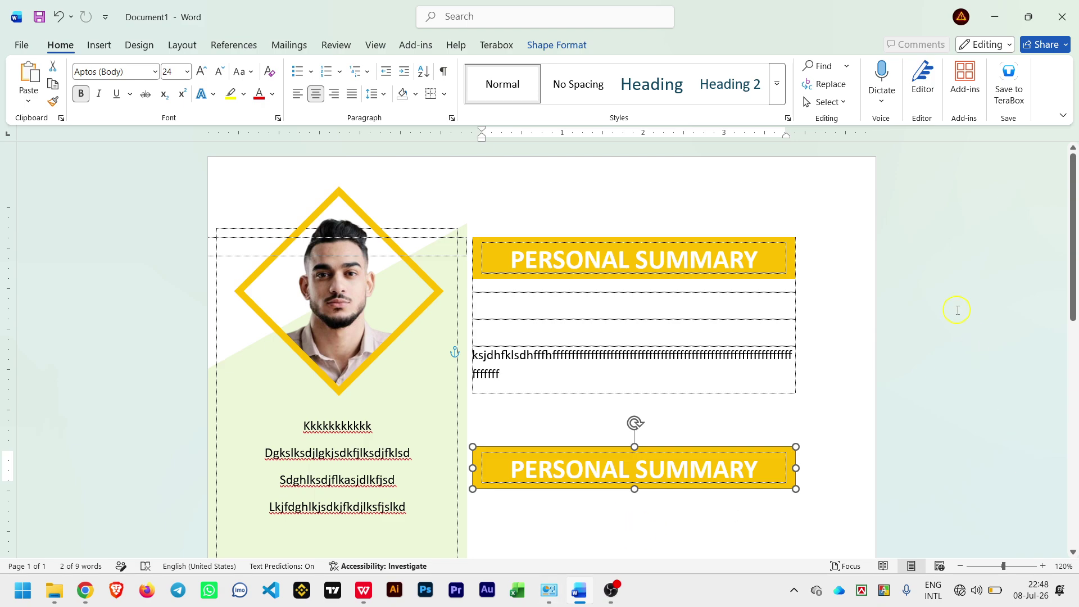
{"action": "scroll", "coordinate": [957, 310], "scroll_direction": "down", "scroll_amount": 3}
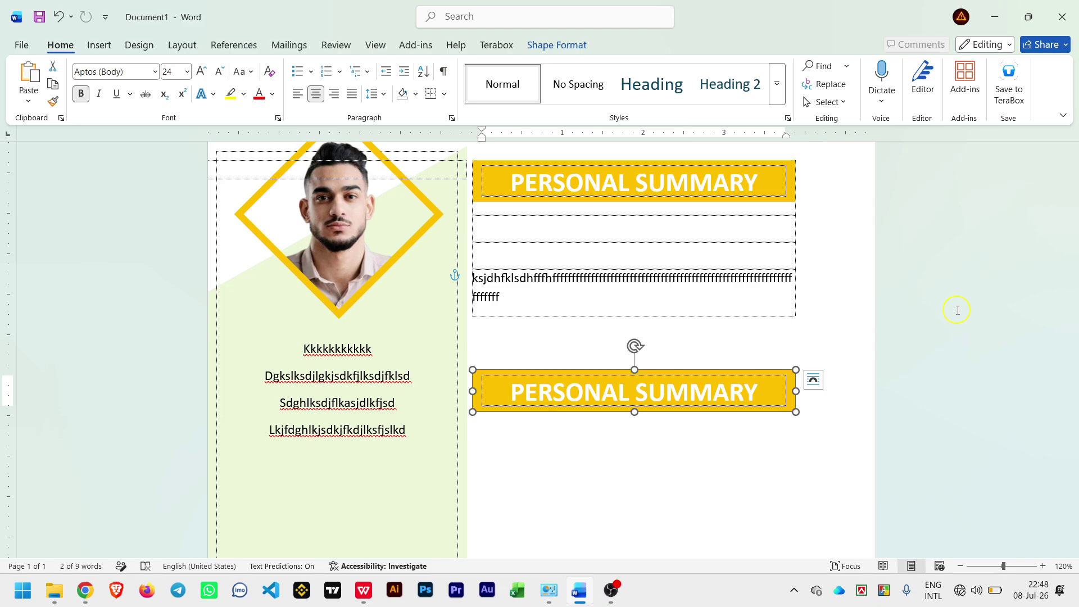
{"action": "left_click_drag", "start_coordinate": [762, 389], "coordinate": [503, 395]}
{"action": "type", "text": "CA"}
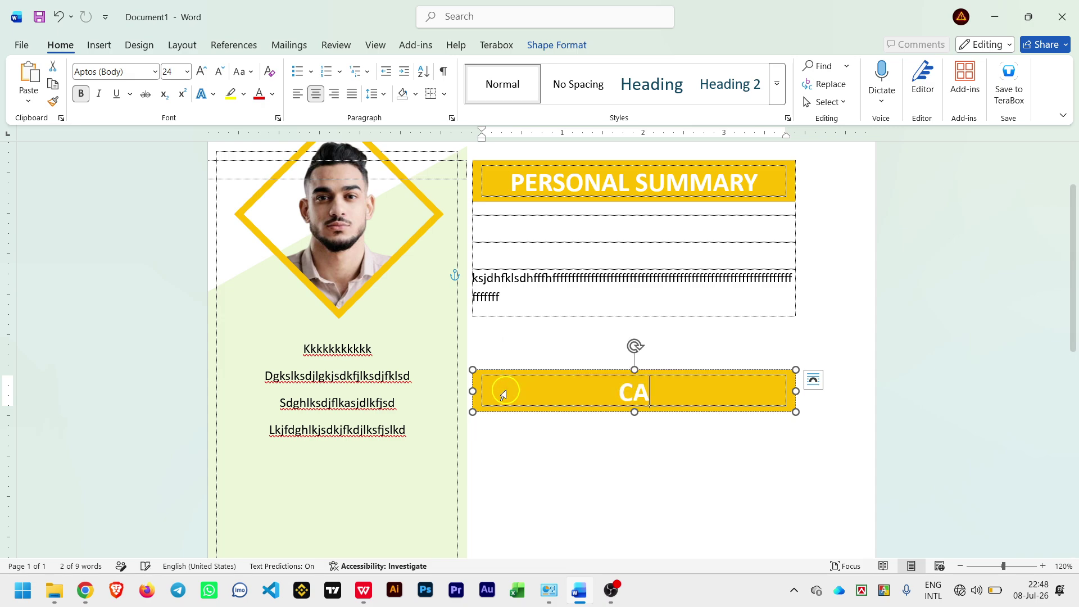
{"action": "type", "text": "REER OBJECTIVE"}
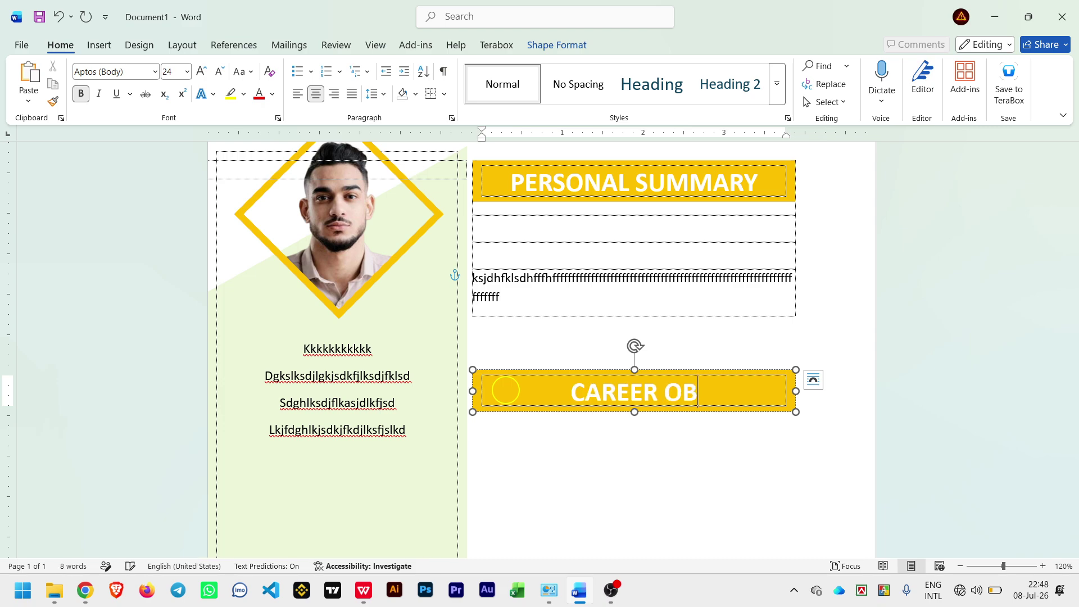
Add two more lines of random uppercase sample text after the last sample line in the second column's table.
{"action": "left_click", "coordinate": [716, 475]}
{"action": "scroll", "coordinate": [717, 474], "scroll_direction": "down", "scroll_amount": 2}
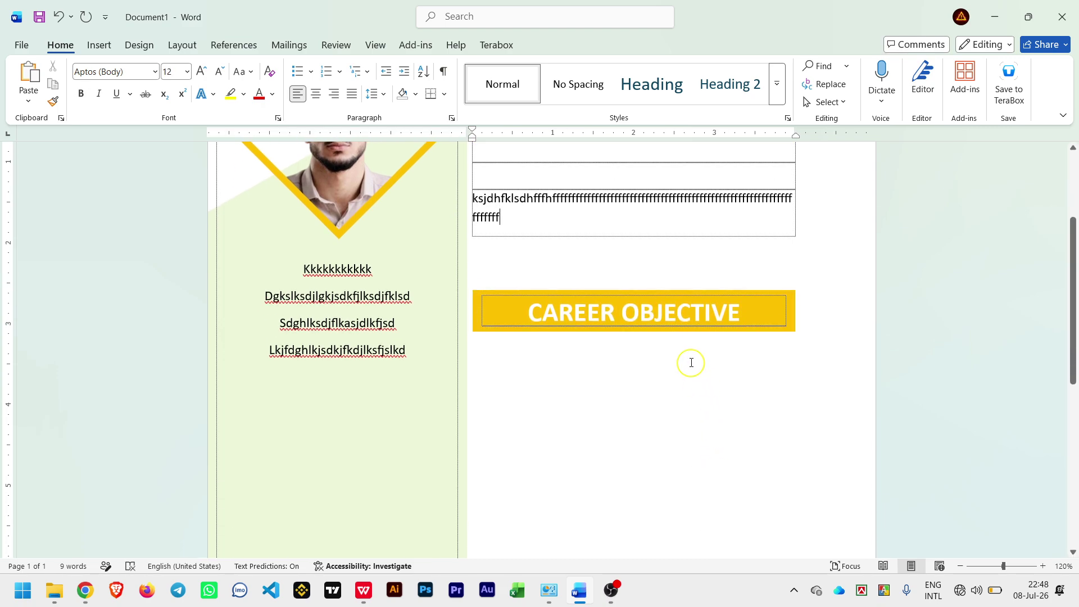
{"action": "scroll", "coordinate": [689, 360], "scroll_direction": "up", "scroll_amount": 3}
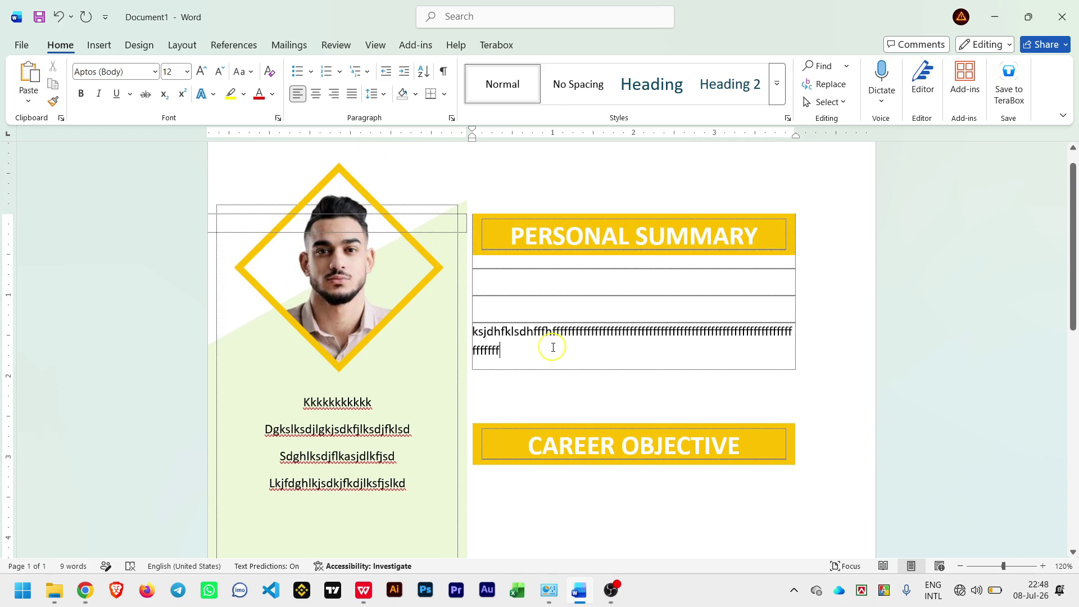
{"action": "key", "text": "Return"}
{"action": "type", "text": "FDGJLKFDJGLKJSFDKLGJFSFDKLGJLKSDJFGLKSDJFLGKJDLKF"}
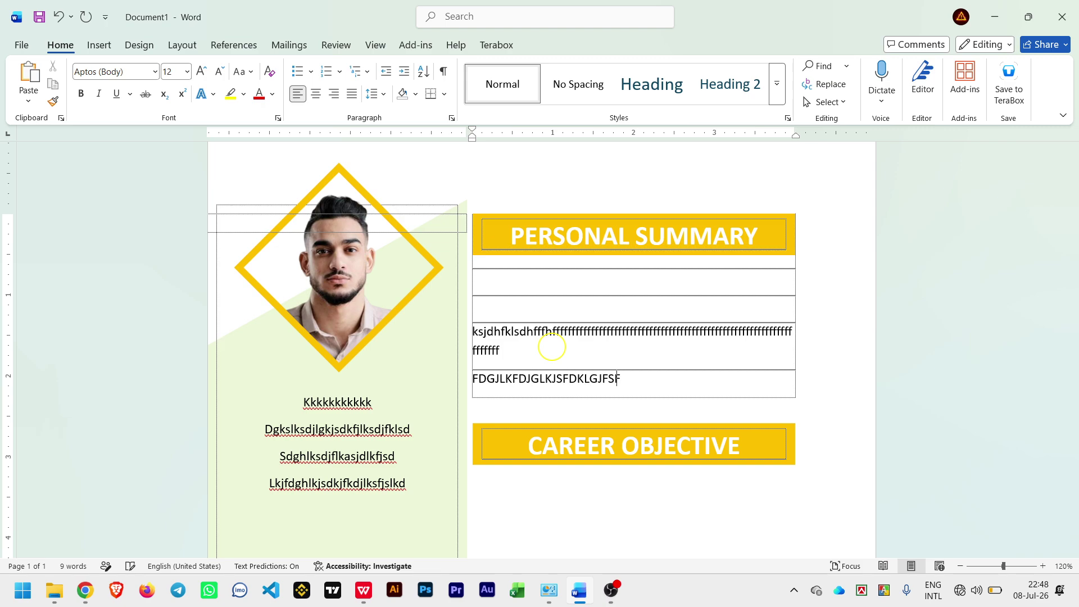
{"action": "key", "text": "Return"}
{"action": "type", "text": "LASDHGKDKGLJSKGJDK"}
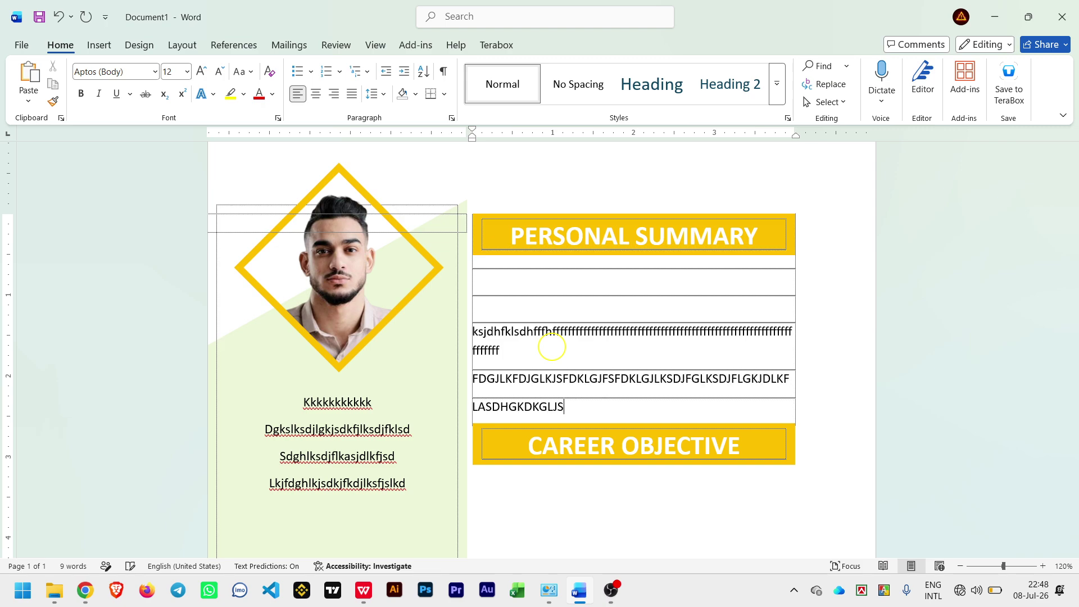
Select the sample text lines under PERSONAL SUMMARY and justify them.
{"action": "left_click", "coordinate": [471, 332], "text": "shift"}
{"action": "key", "text": "ctrl+j"}
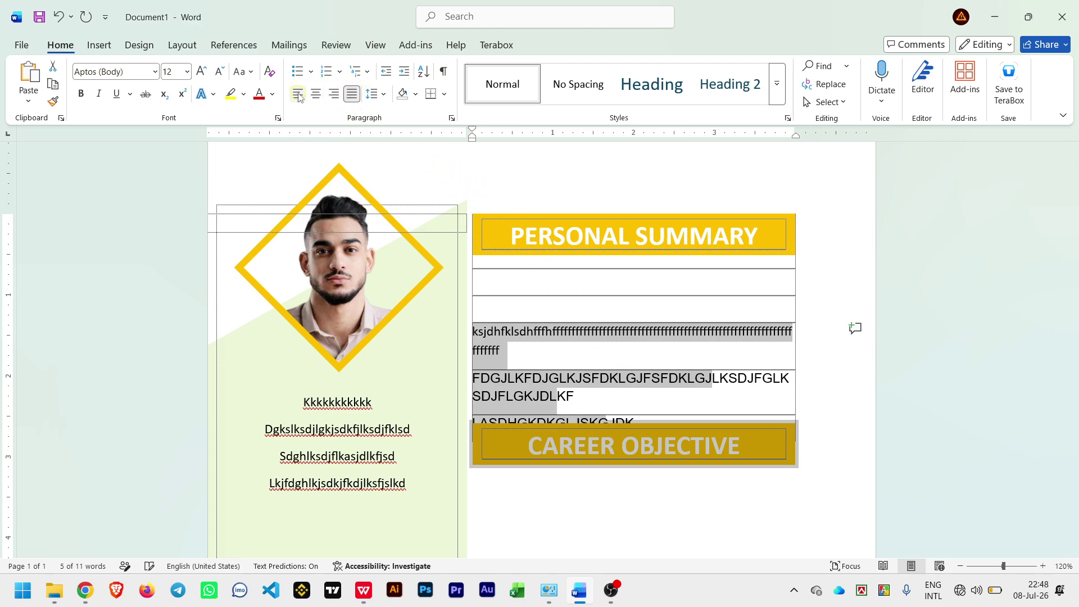
{"action": "left_click", "coordinate": [352, 94]}
{"action": "left_click", "coordinate": [353, 95]}
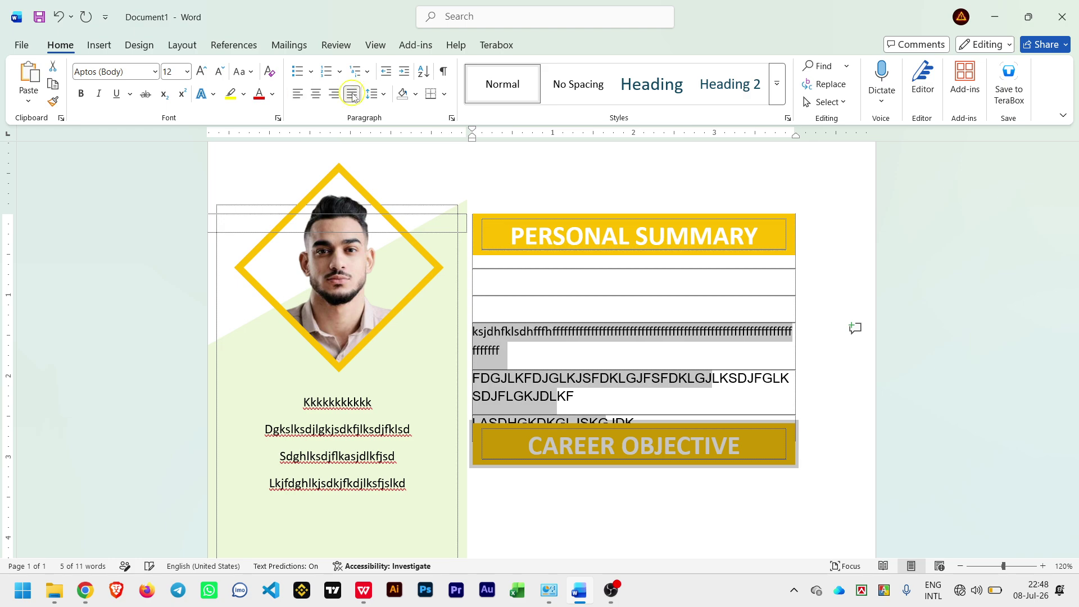
Try deleting the first sample paragraph with the blank row above it, and undo the deletion.
{"action": "left_click", "coordinate": [600, 353]}
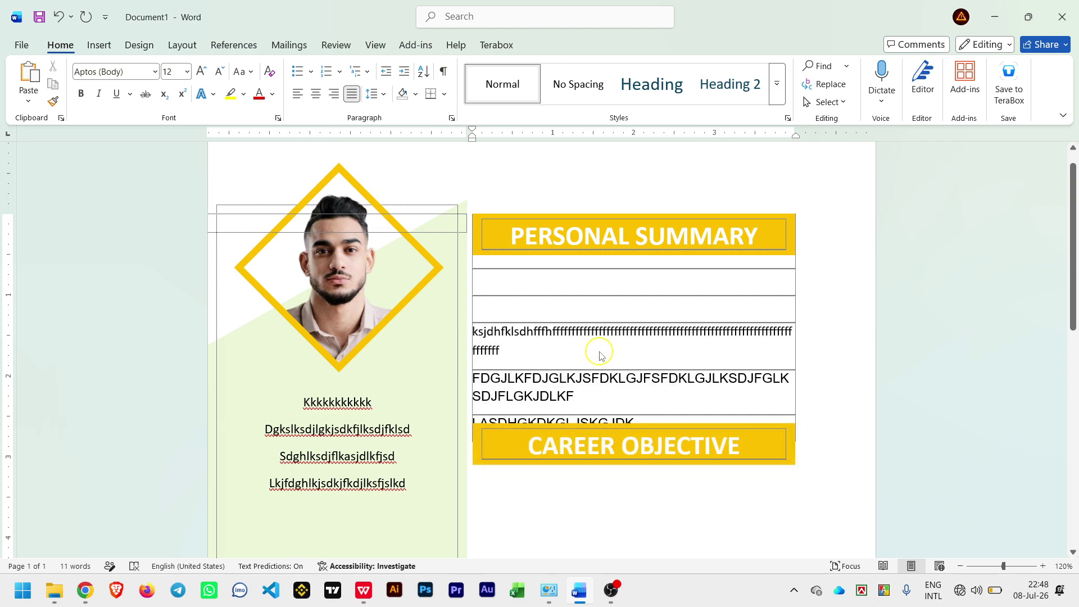
{"action": "key", "text": "shift+Up"}
{"action": "key", "text": "shift+Up"}
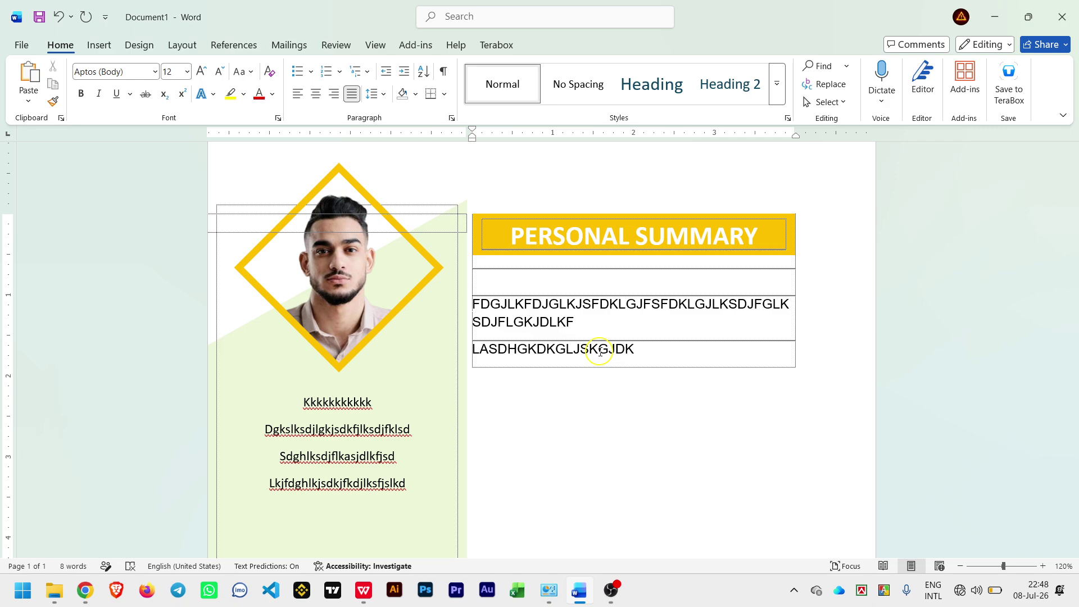
{"action": "key", "text": "ctrl+z"}
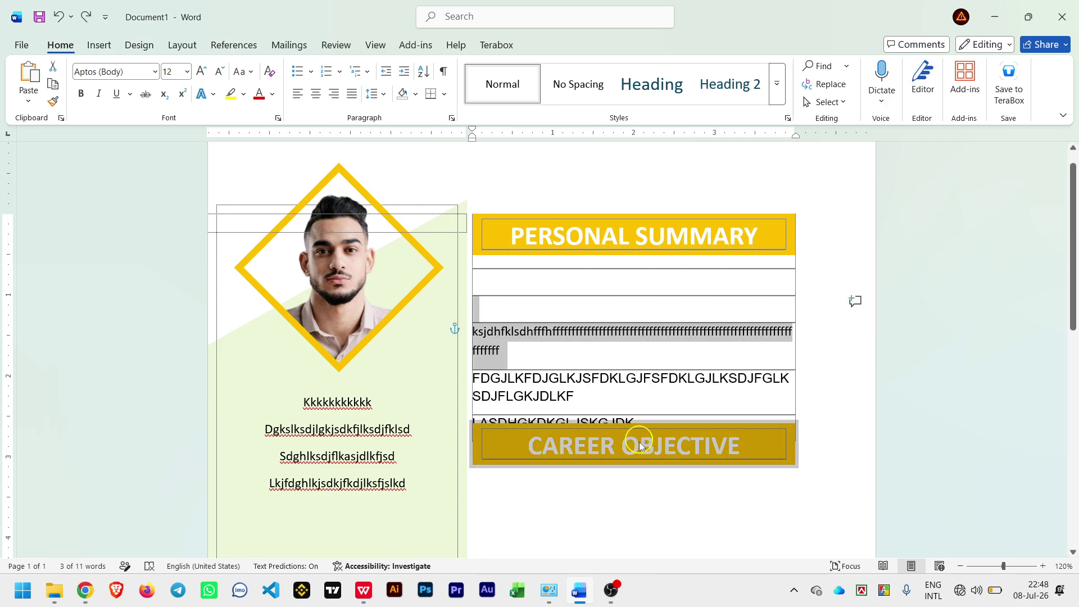
Add four blank rows after the last sample line, extending the table below the CAREER OBJECTIVE bar.
{"action": "left_click", "coordinate": [646, 512]}
{"action": "scroll", "coordinate": [648, 513], "scroll_direction": "down", "scroll_amount": 5}
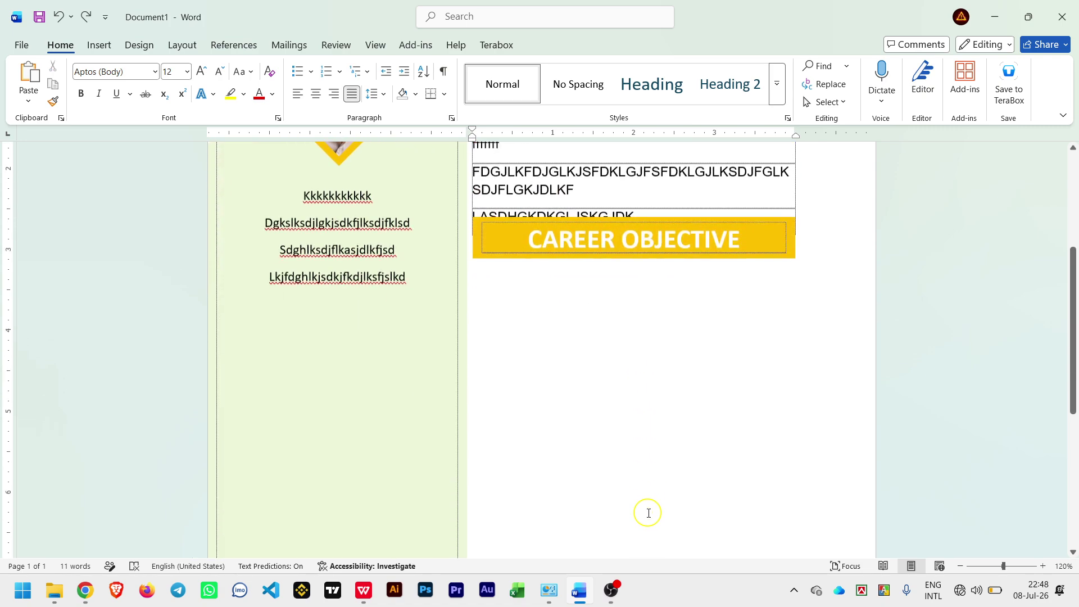
{"action": "key", "text": "ctrl+y"}
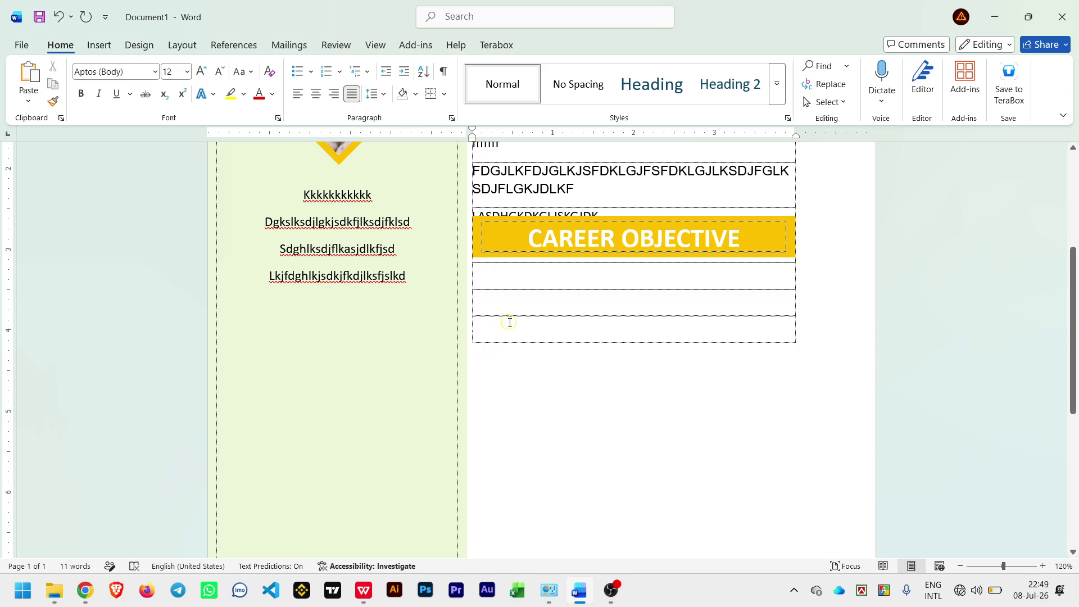
Insert a 100% Stacked Bar chart into the last blank row of the table below the CAREER OBJECTIVE bar.
{"action": "left_click", "coordinate": [100, 45]}
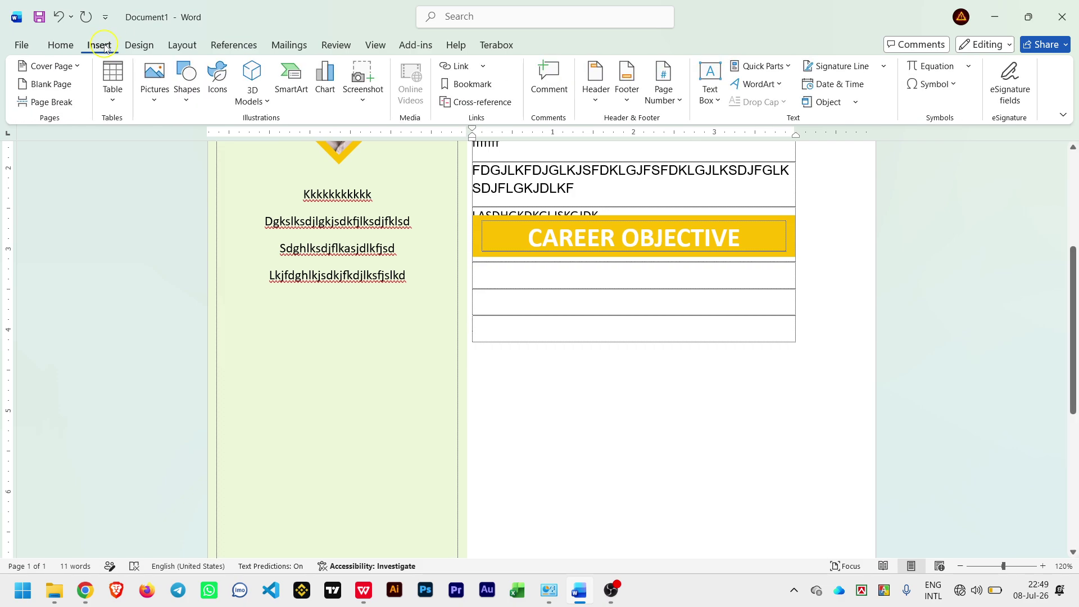
{"action": "left_click", "coordinate": [326, 84]}
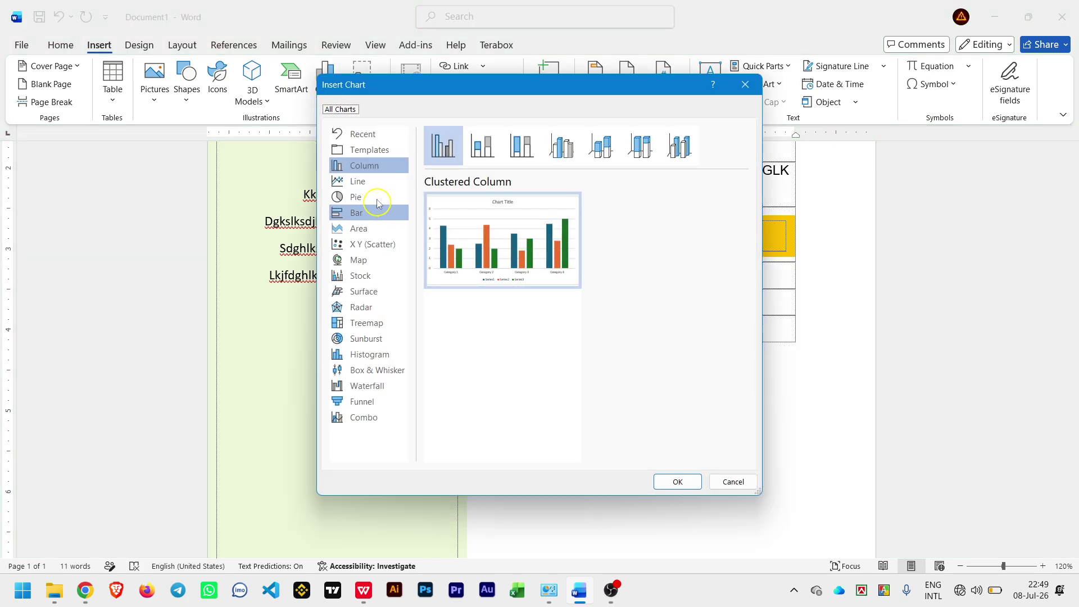
{"action": "left_click", "coordinate": [363, 216]}
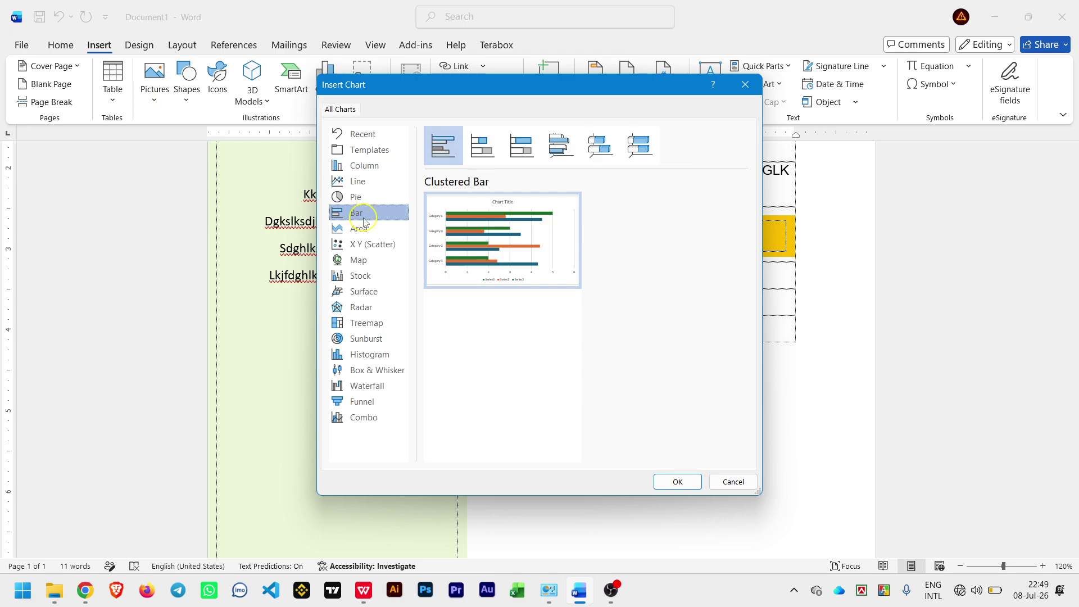
{"action": "left_click", "coordinate": [535, 144]}
{"action": "left_click", "coordinate": [468, 153]}
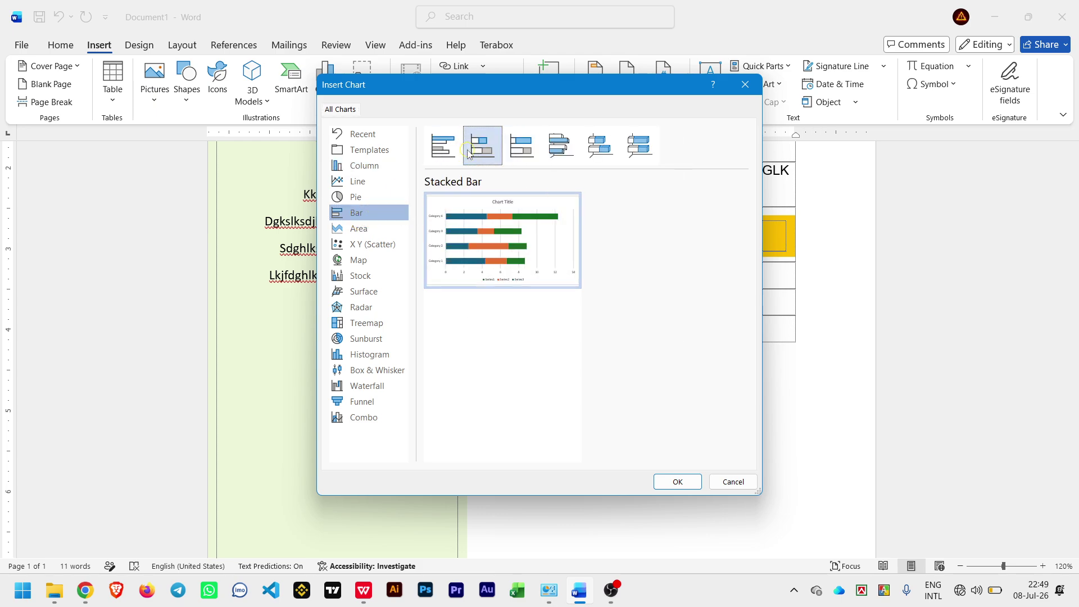
{"action": "left_click", "coordinate": [516, 150]}
{"action": "mouse_move", "coordinate": [500, 287]}
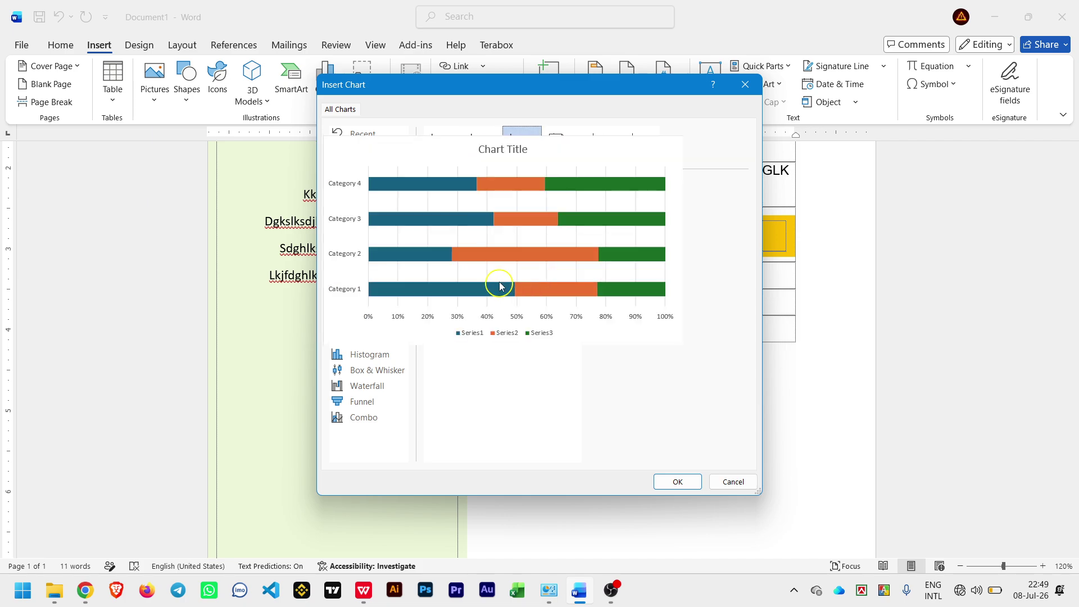
{"action": "left_click", "coordinate": [488, 156]}
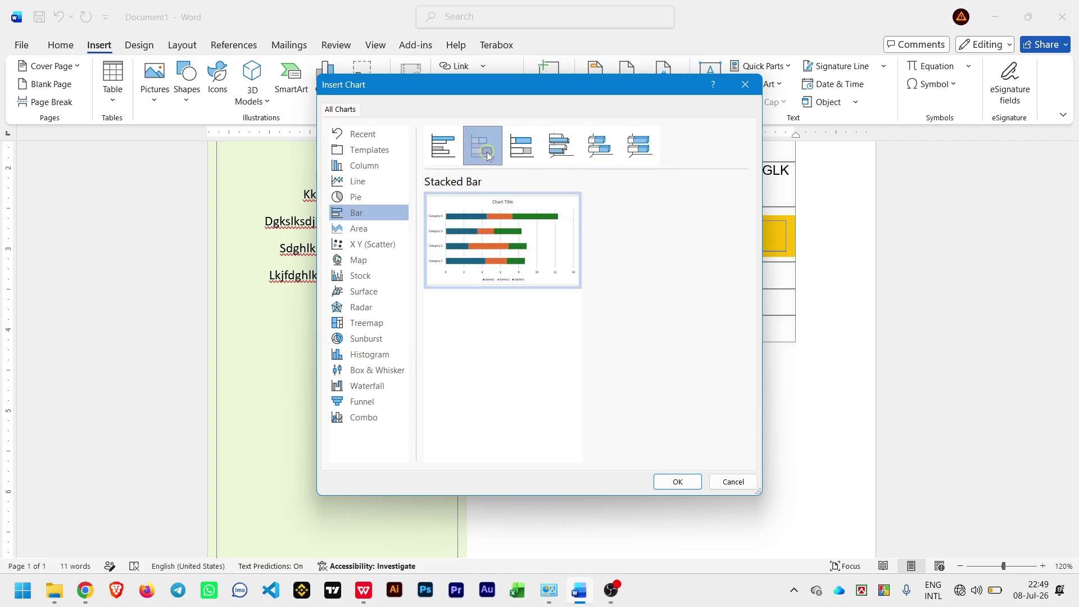
{"action": "left_click", "coordinate": [517, 155]}
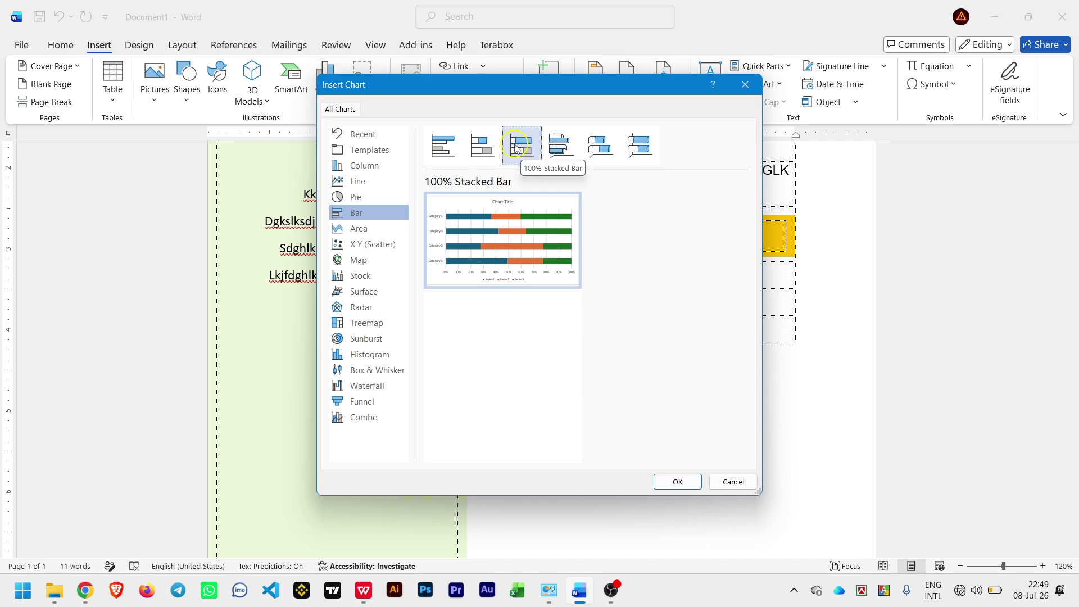
{"action": "left_click", "coordinate": [683, 485]}
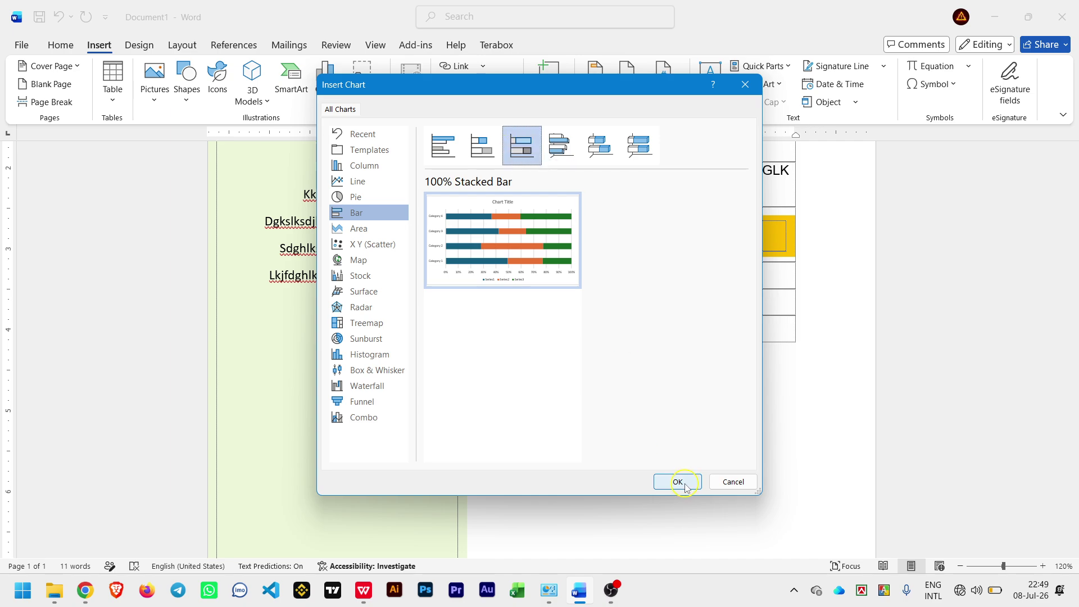
{"action": "left_click", "coordinate": [683, 484]}
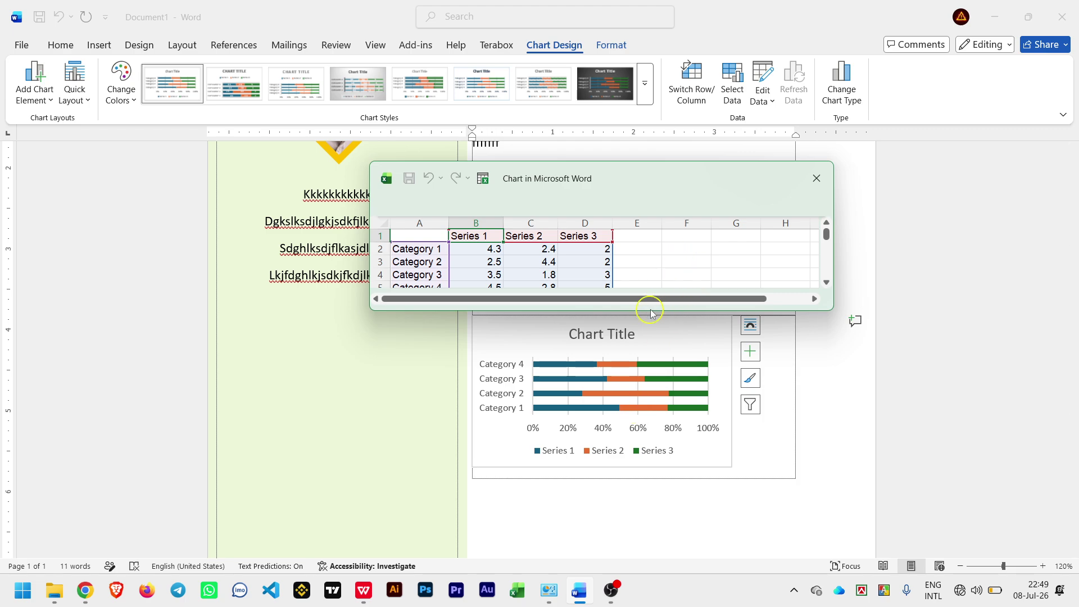
Enlarge the chart's data sheet window and delete the Series 3 column from the data.
{"action": "left_click_drag", "start_coordinate": [650, 310], "coordinate": [650, 362]}
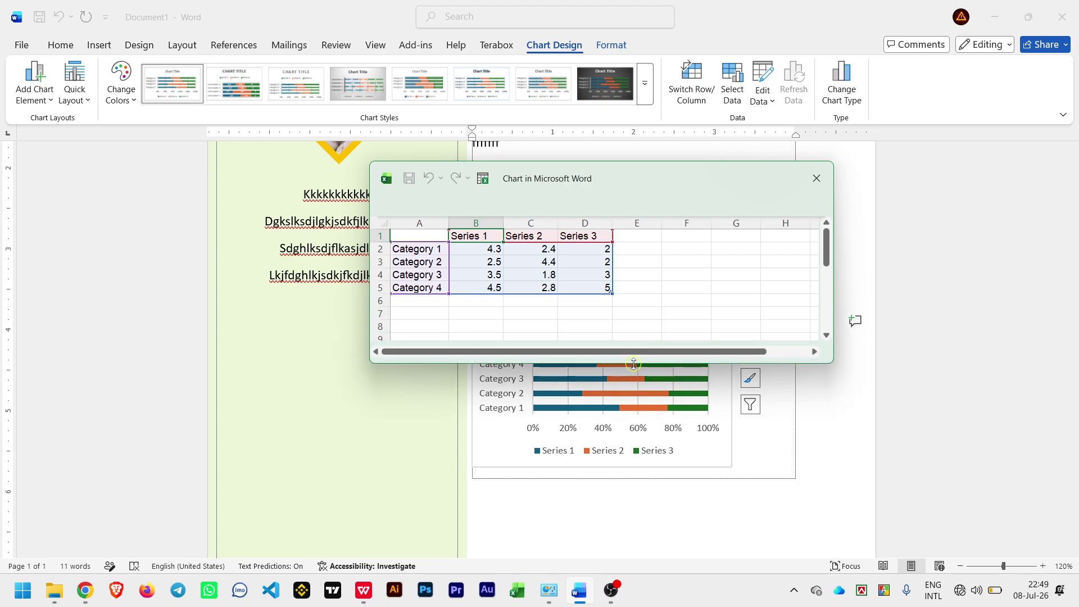
{"action": "left_click", "coordinate": [650, 285]}
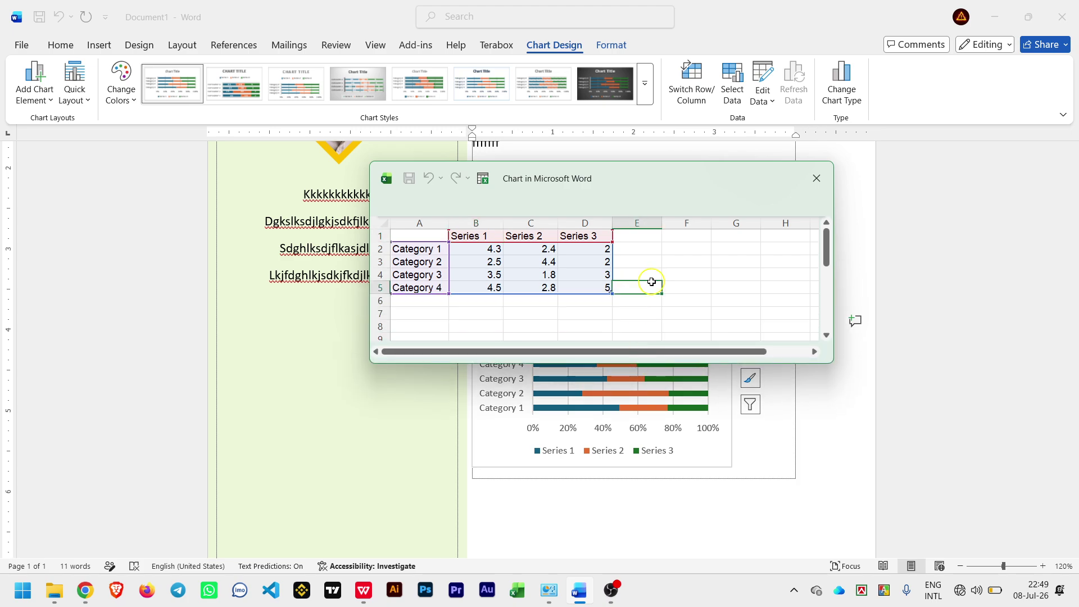
{"action": "left_click", "coordinate": [422, 287]}
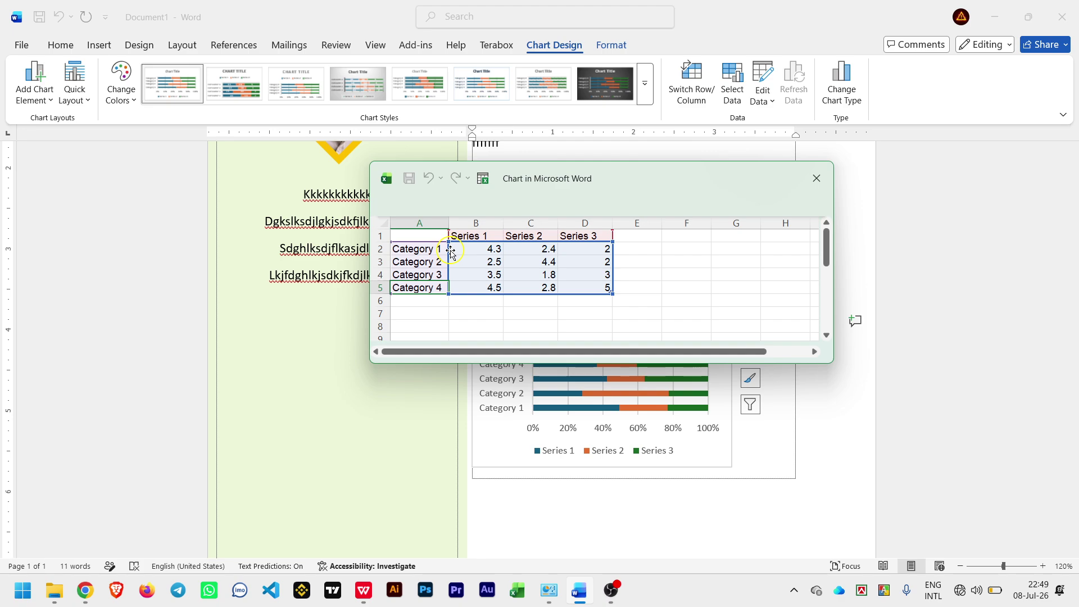
{"action": "left_click", "coordinate": [599, 222]}
{"action": "left_click", "coordinate": [677, 262]}
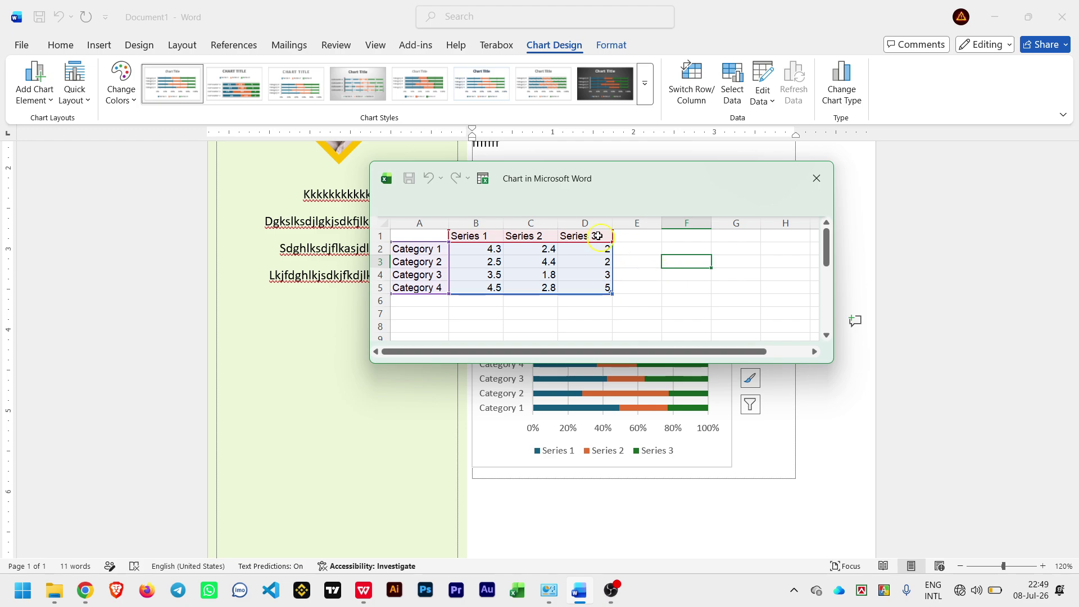
{"action": "left_click", "coordinate": [592, 223]}
{"action": "right_click", "coordinate": [592, 223]}
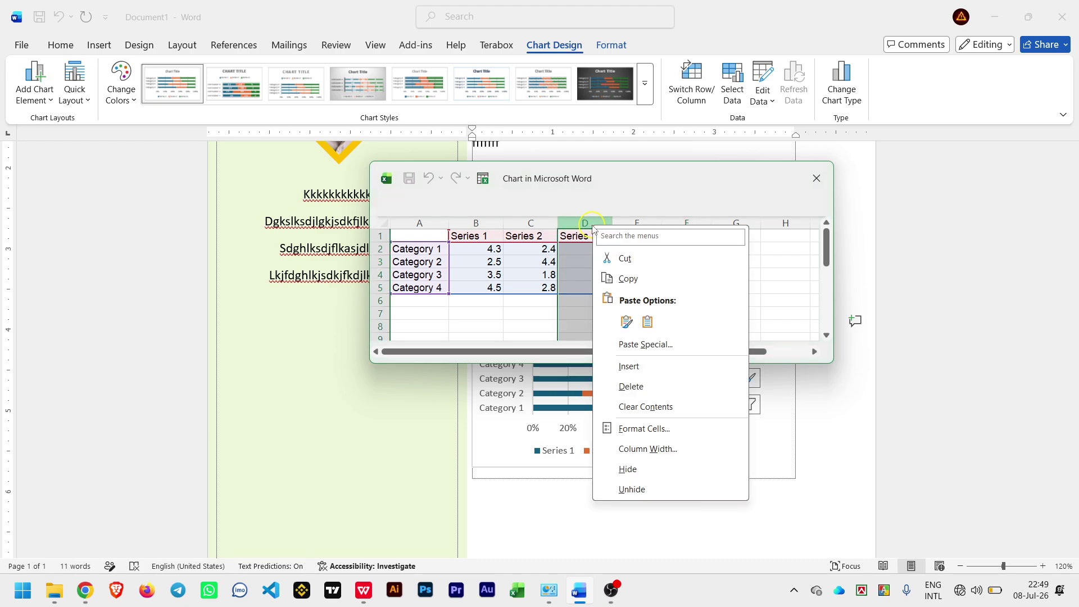
{"action": "left_click", "coordinate": [631, 387]}
{"action": "left_click", "coordinate": [632, 291]}
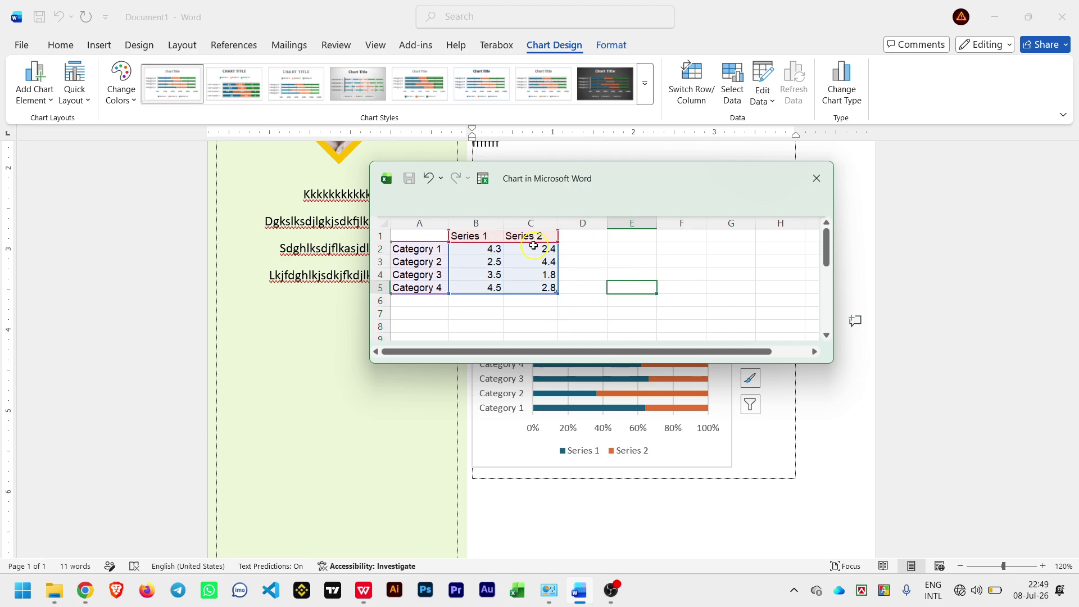
Set the Category 1 values in the chart data to 90% for Series 1 and 10% for Series 2.
{"action": "left_click", "coordinate": [498, 249]}
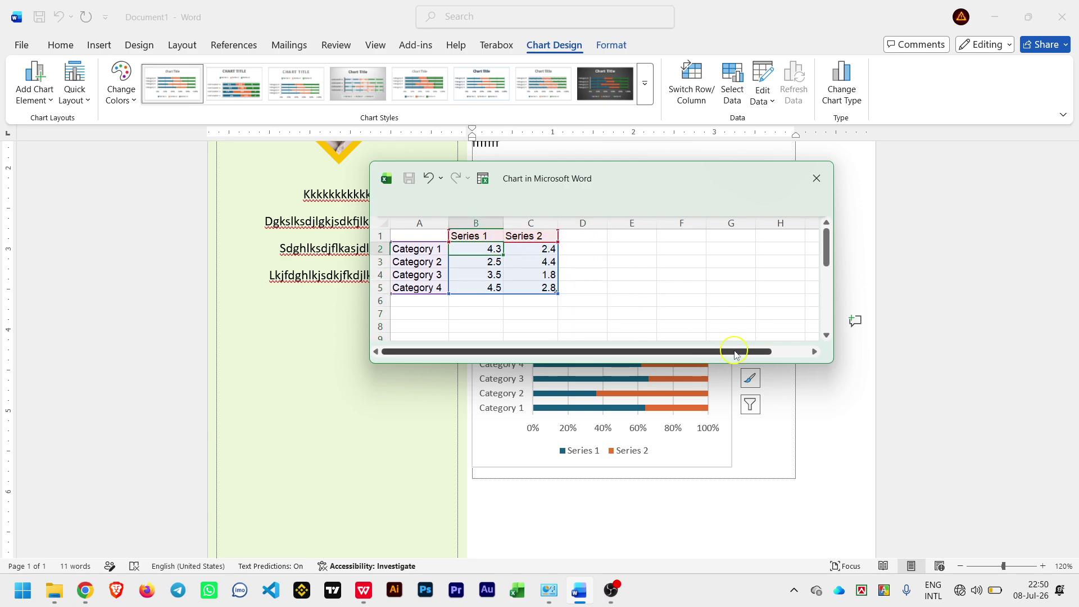
{"action": "type", "text": "90"}
{"action": "key", "text": "shift"}
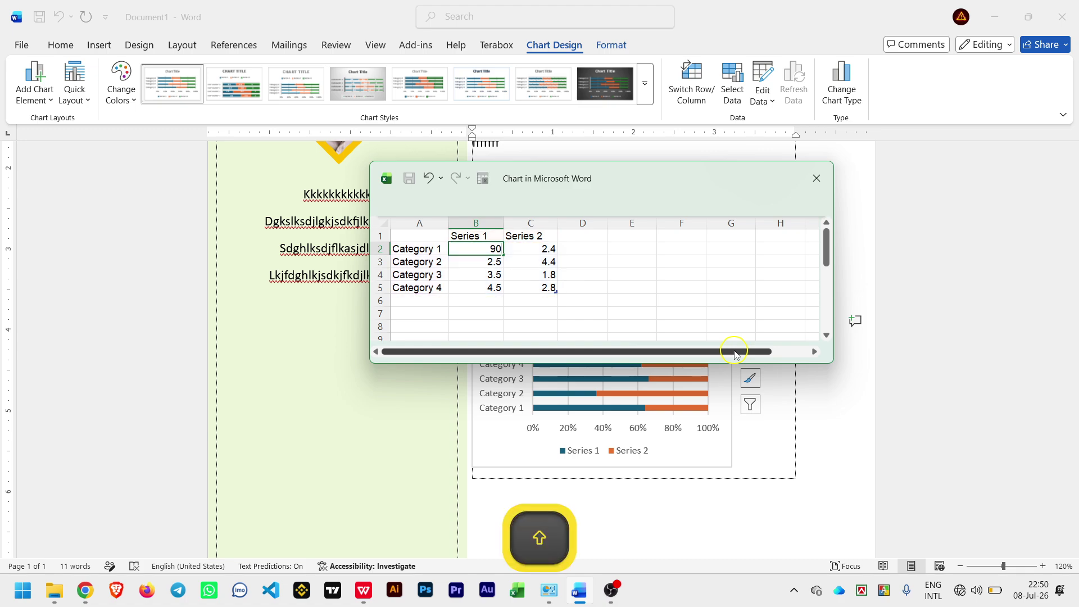
{"action": "type", "text": "%"}
{"action": "key", "text": "Tab"}
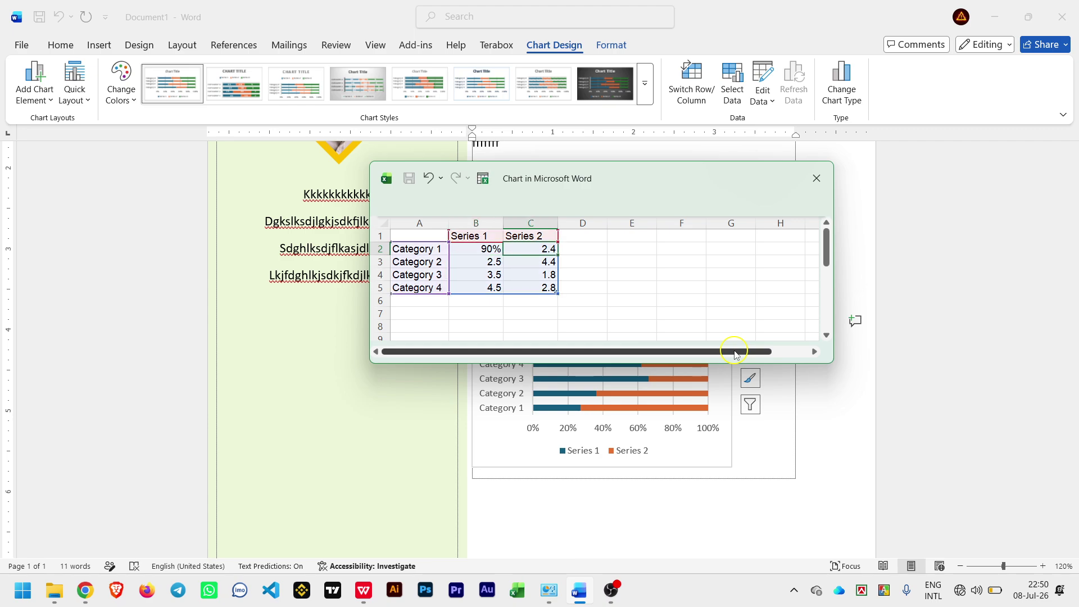
{"action": "type", "text": "10%"}
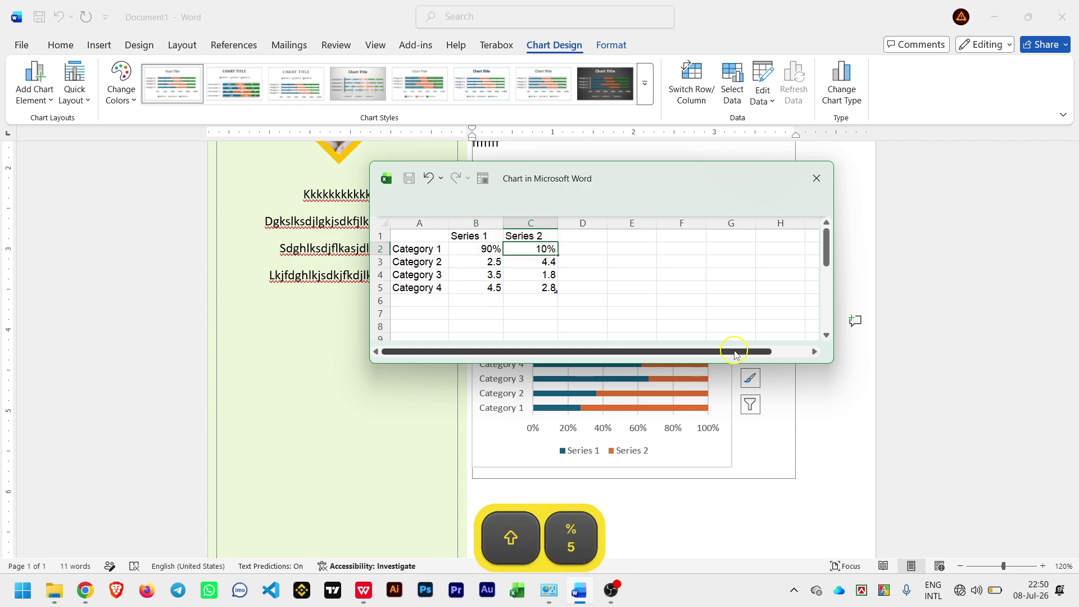
{"action": "key", "text": "Return"}
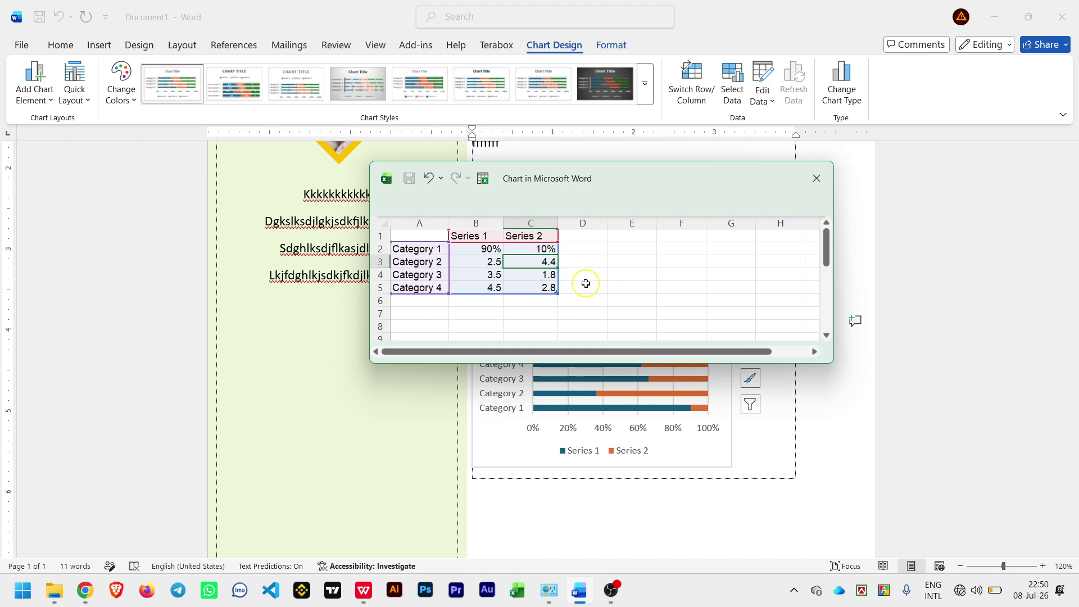
Set the Category 2 values in the chart data to 55% for Series 1 and 45% for Series 2.
{"action": "left_click", "coordinate": [583, 287]}
{"action": "left_click", "coordinate": [492, 261]}
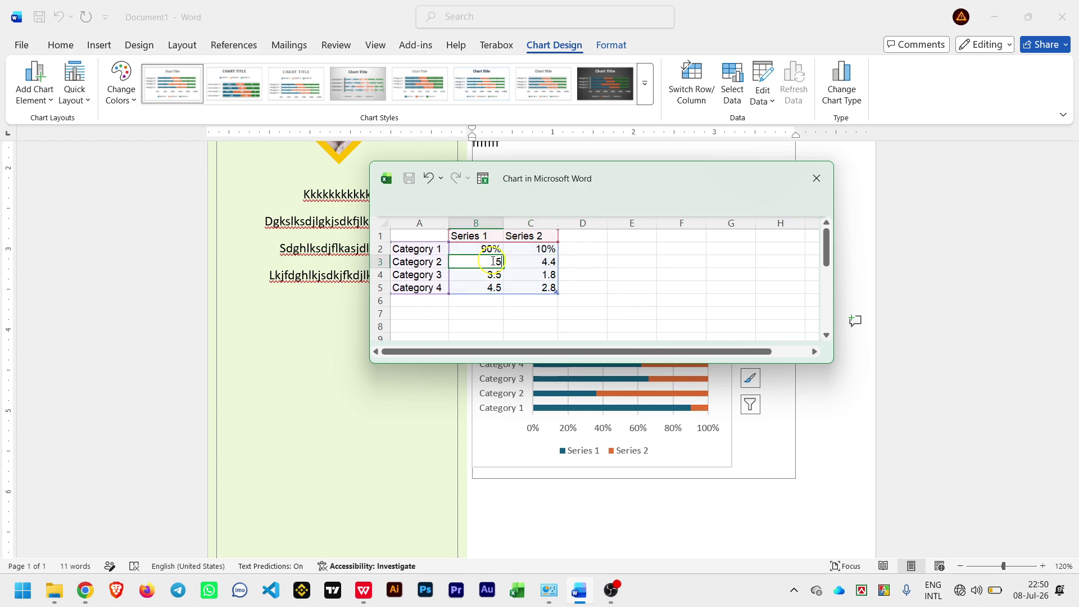
{"action": "type", "text": "55%"}
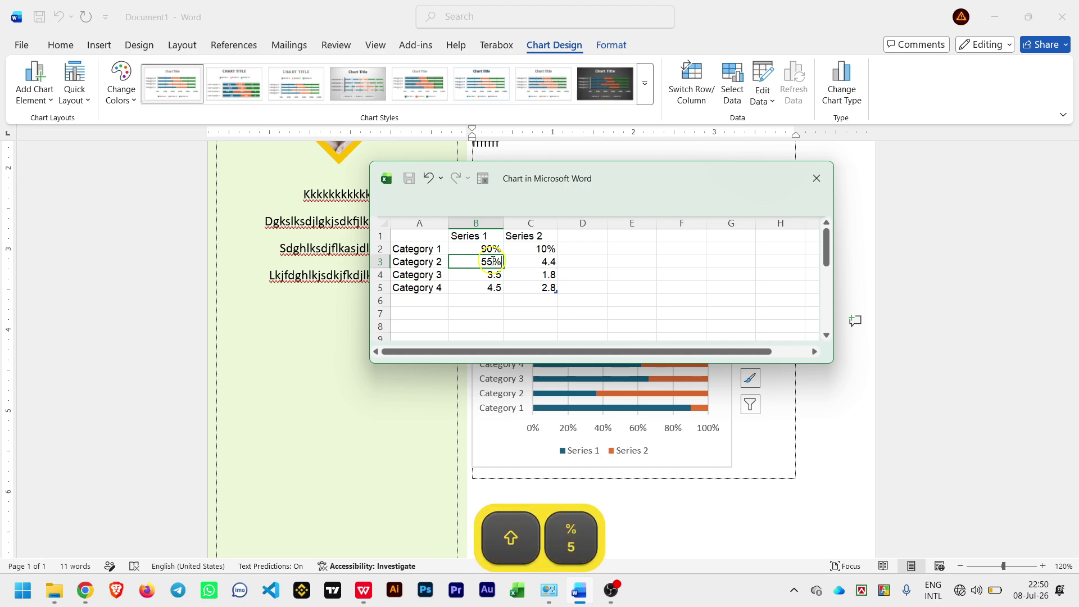
{"action": "key", "text": "Tab"}
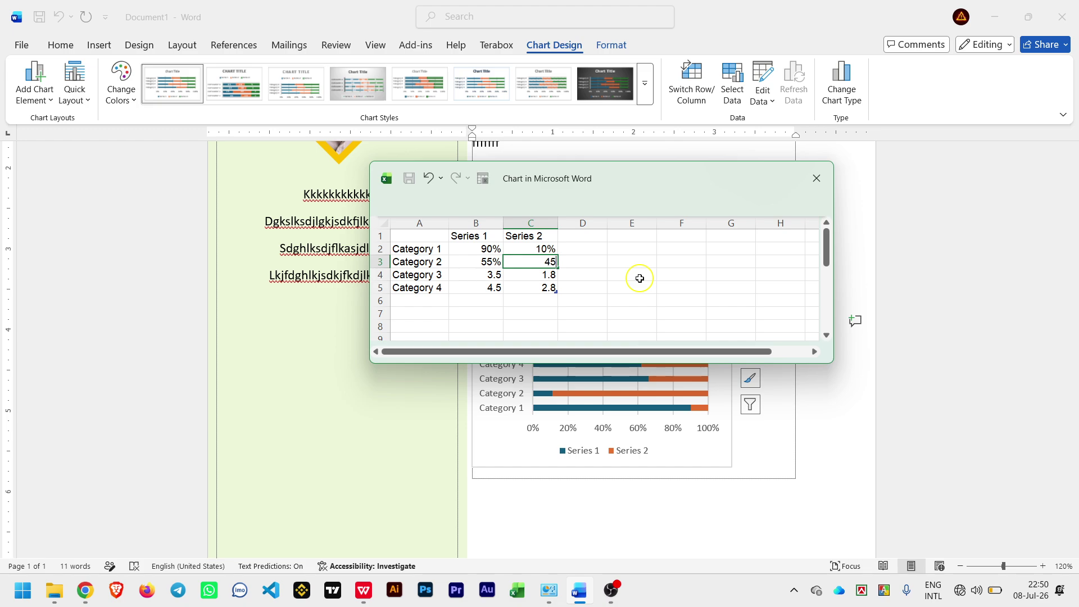
{"action": "key", "text": "F2"}
{"action": "type", "text": "%"}
{"action": "key", "text": "Return"}
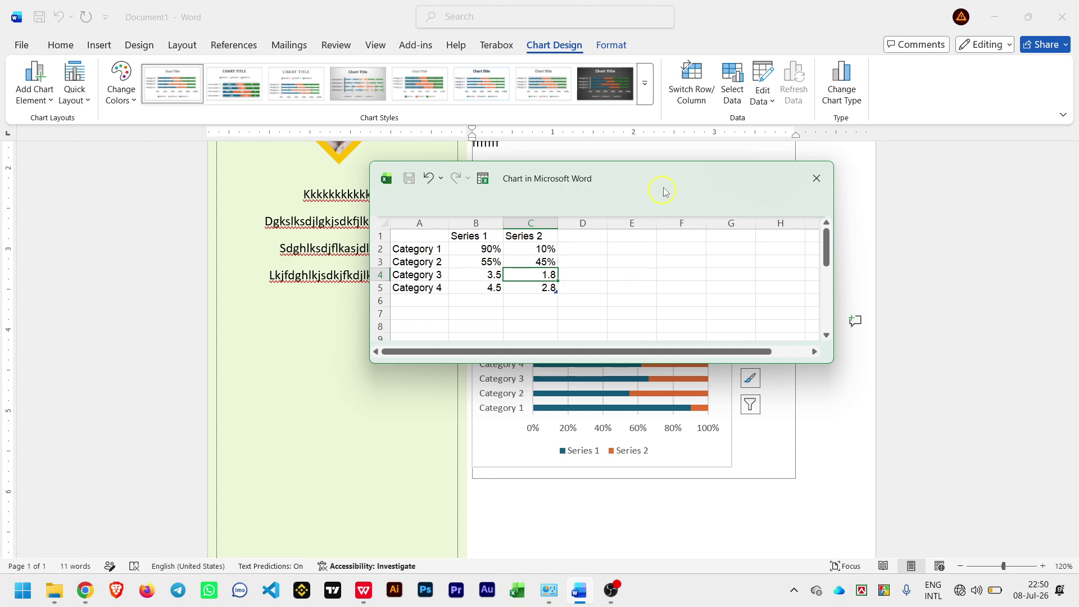
Move the data sheet clear of the chart and set Category 3 to 25% for Series 1 and 75% for Series 2.
{"action": "left_click_drag", "start_coordinate": [665, 188], "coordinate": [664, 140]}
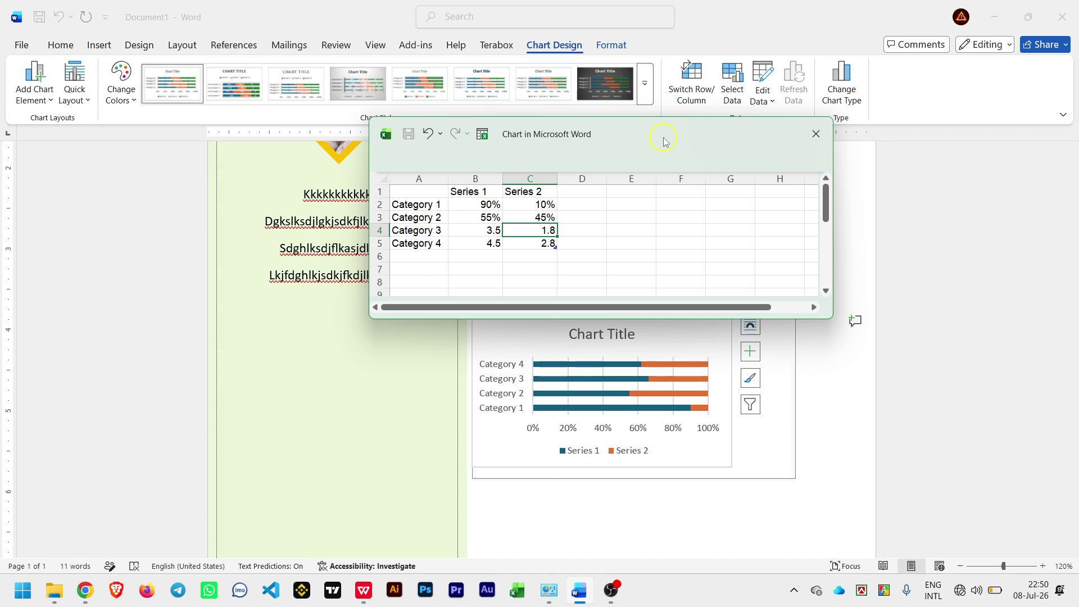
{"action": "key", "text": "Left"}
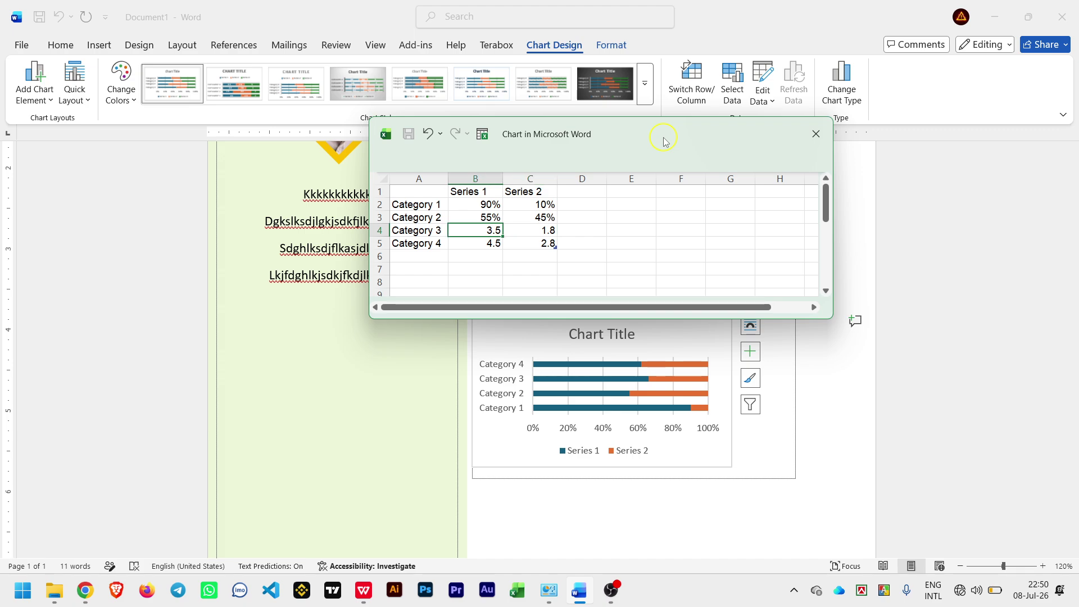
{"action": "type", "text": "25%"}
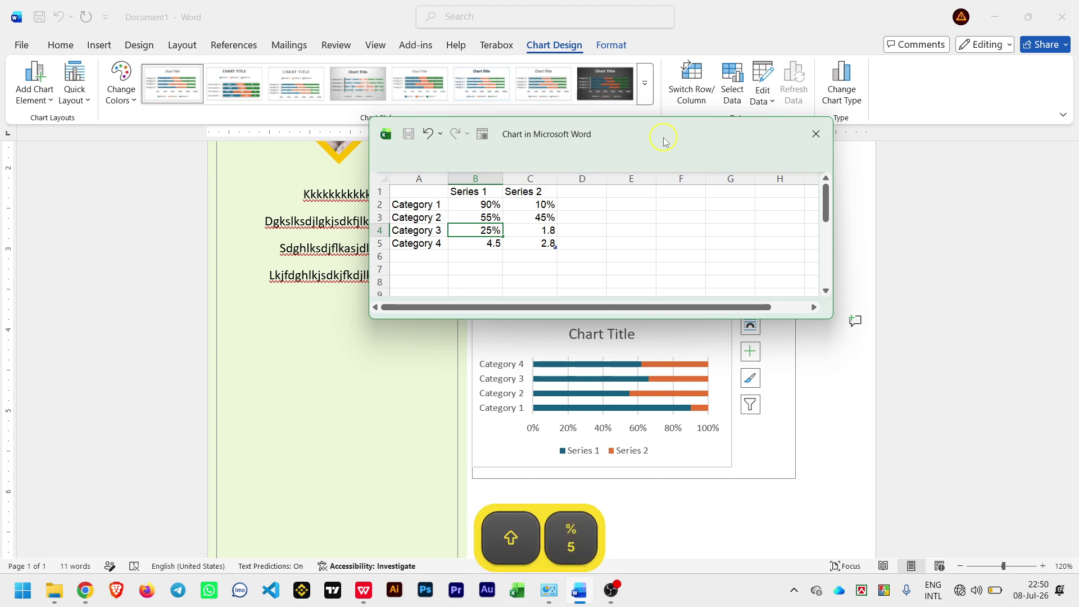
{"action": "key", "text": "Tab"}
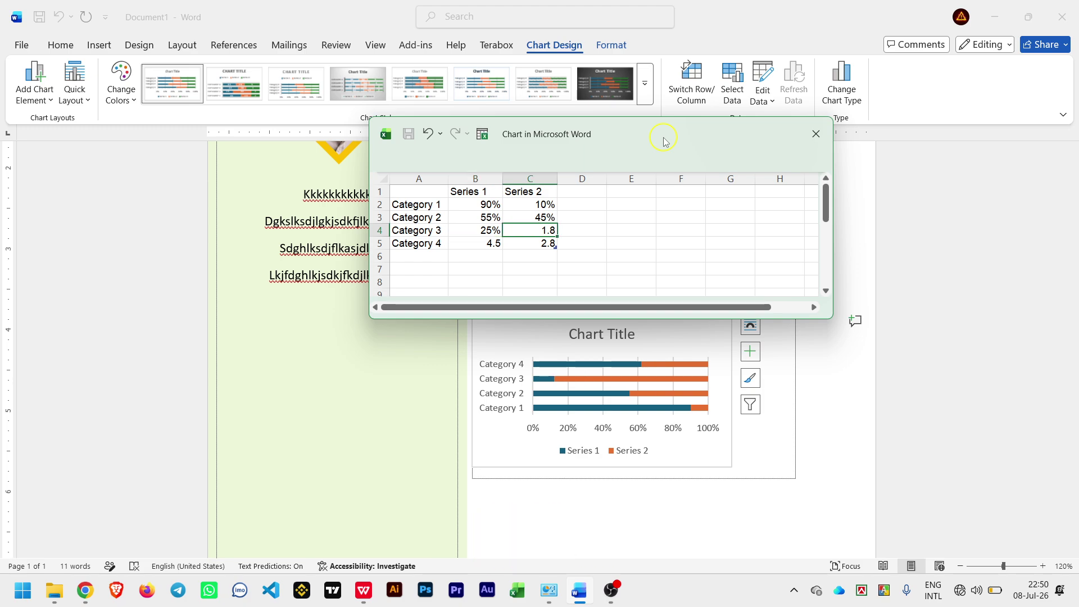
{"action": "type", "text": "75%"}
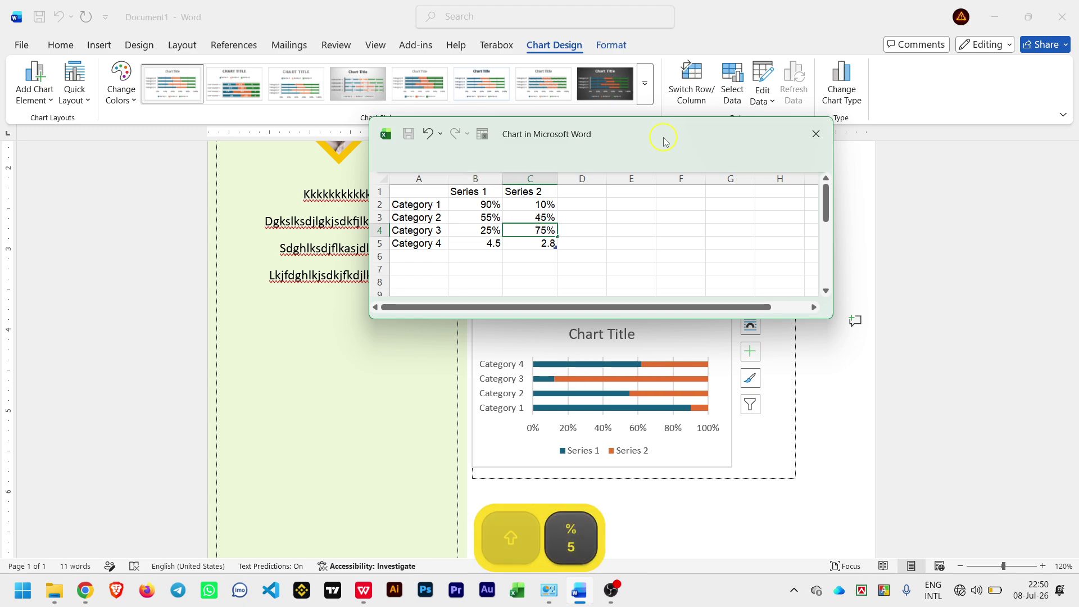
{"action": "key", "text": "Return"}
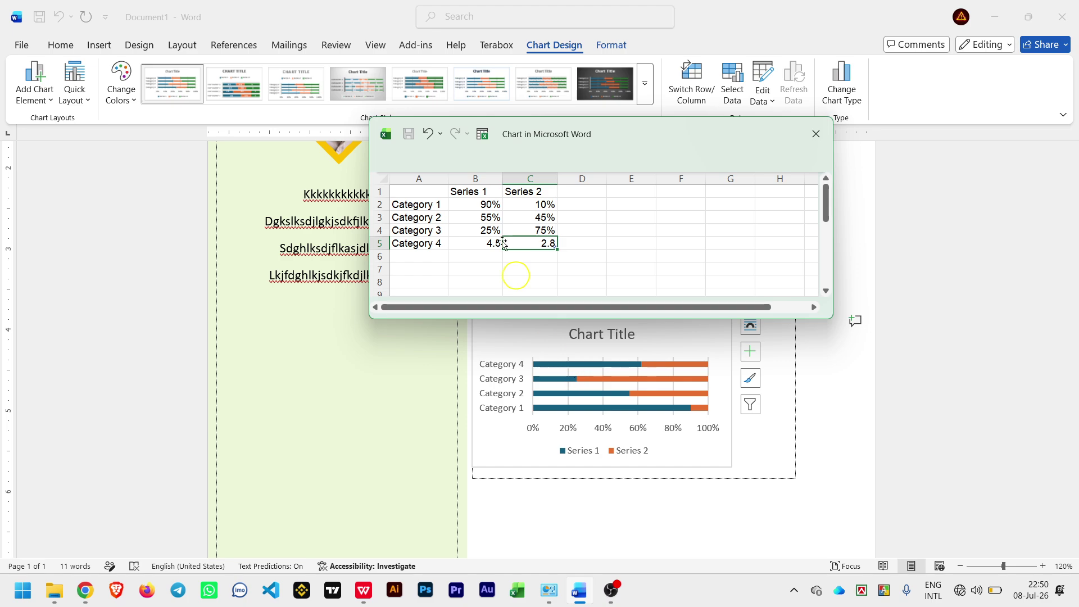
Set the Category 4 value for Series 1 to 65% and select its Series 2 cell.
{"action": "left_click_drag", "start_coordinate": [485, 205], "coordinate": [533, 203]}
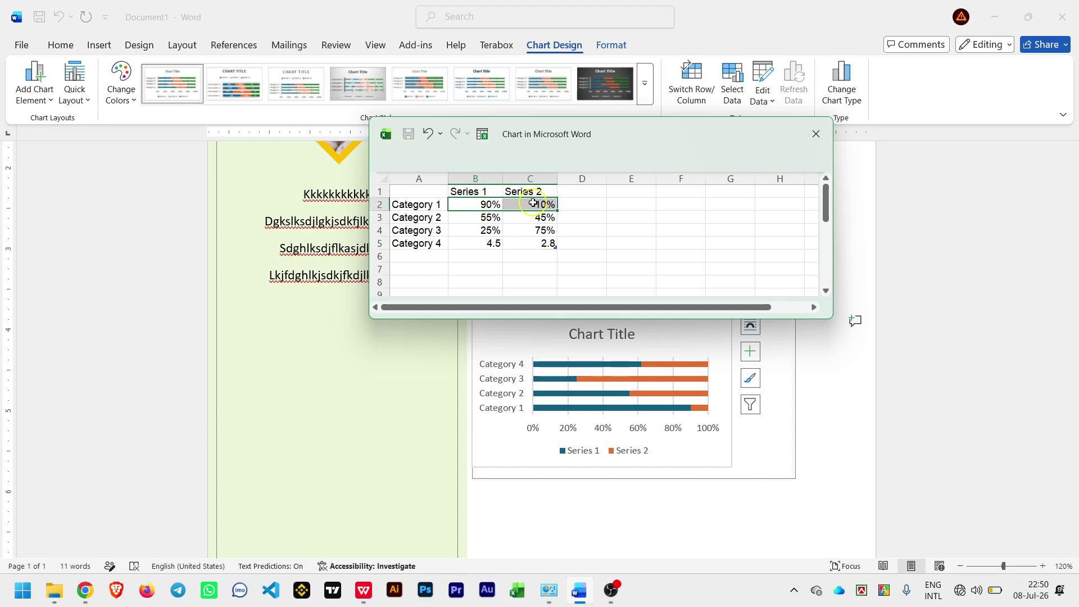
{"action": "left_click", "coordinate": [488, 244]}
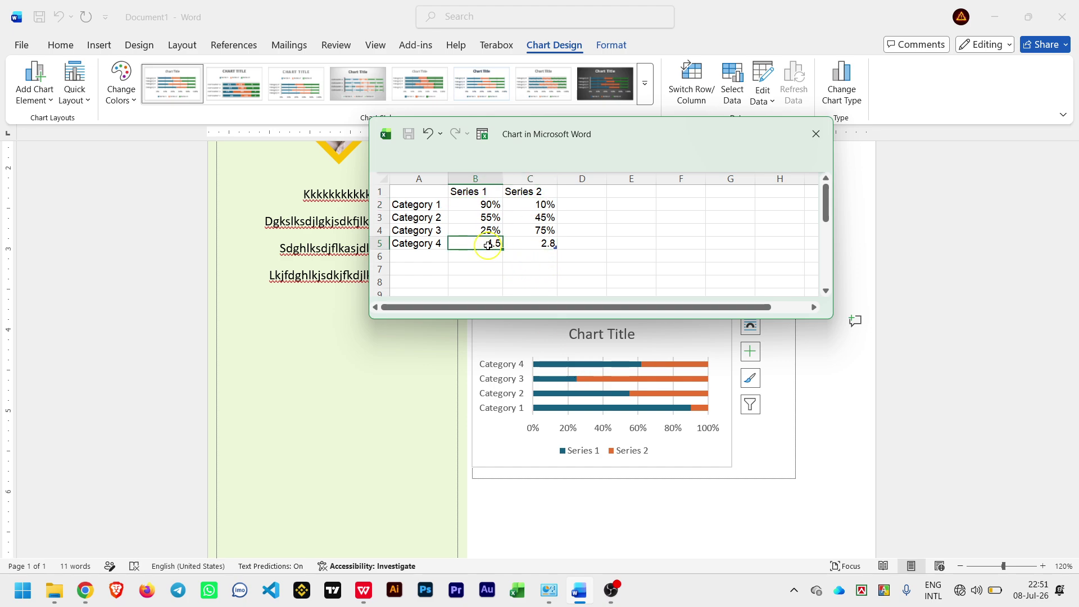
{"action": "type", "text": "65"}
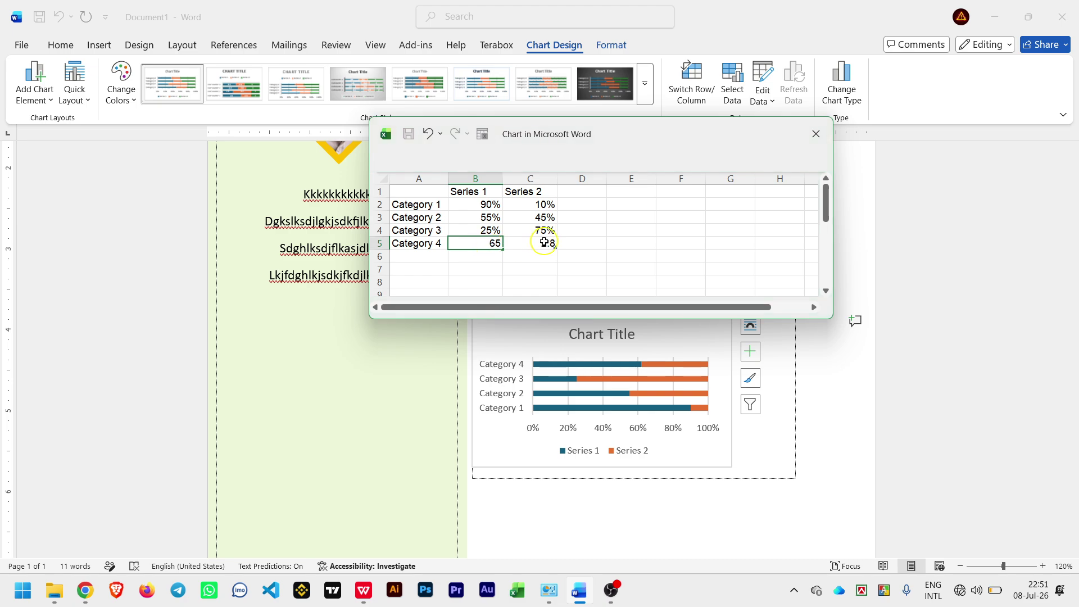
{"action": "type", "text": "%"}
{"action": "left_click", "coordinate": [544, 243]}
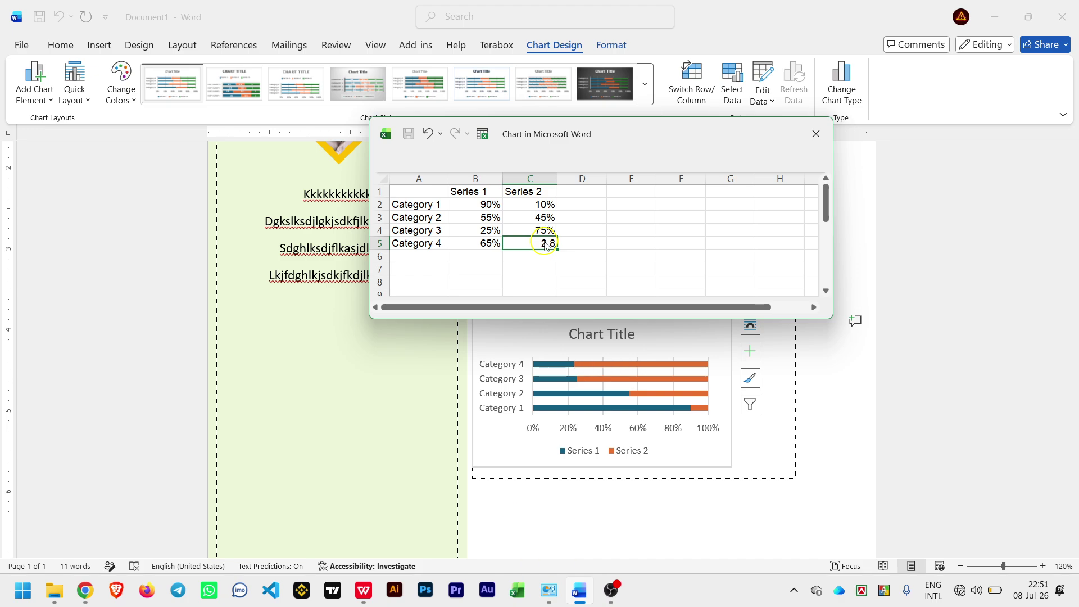